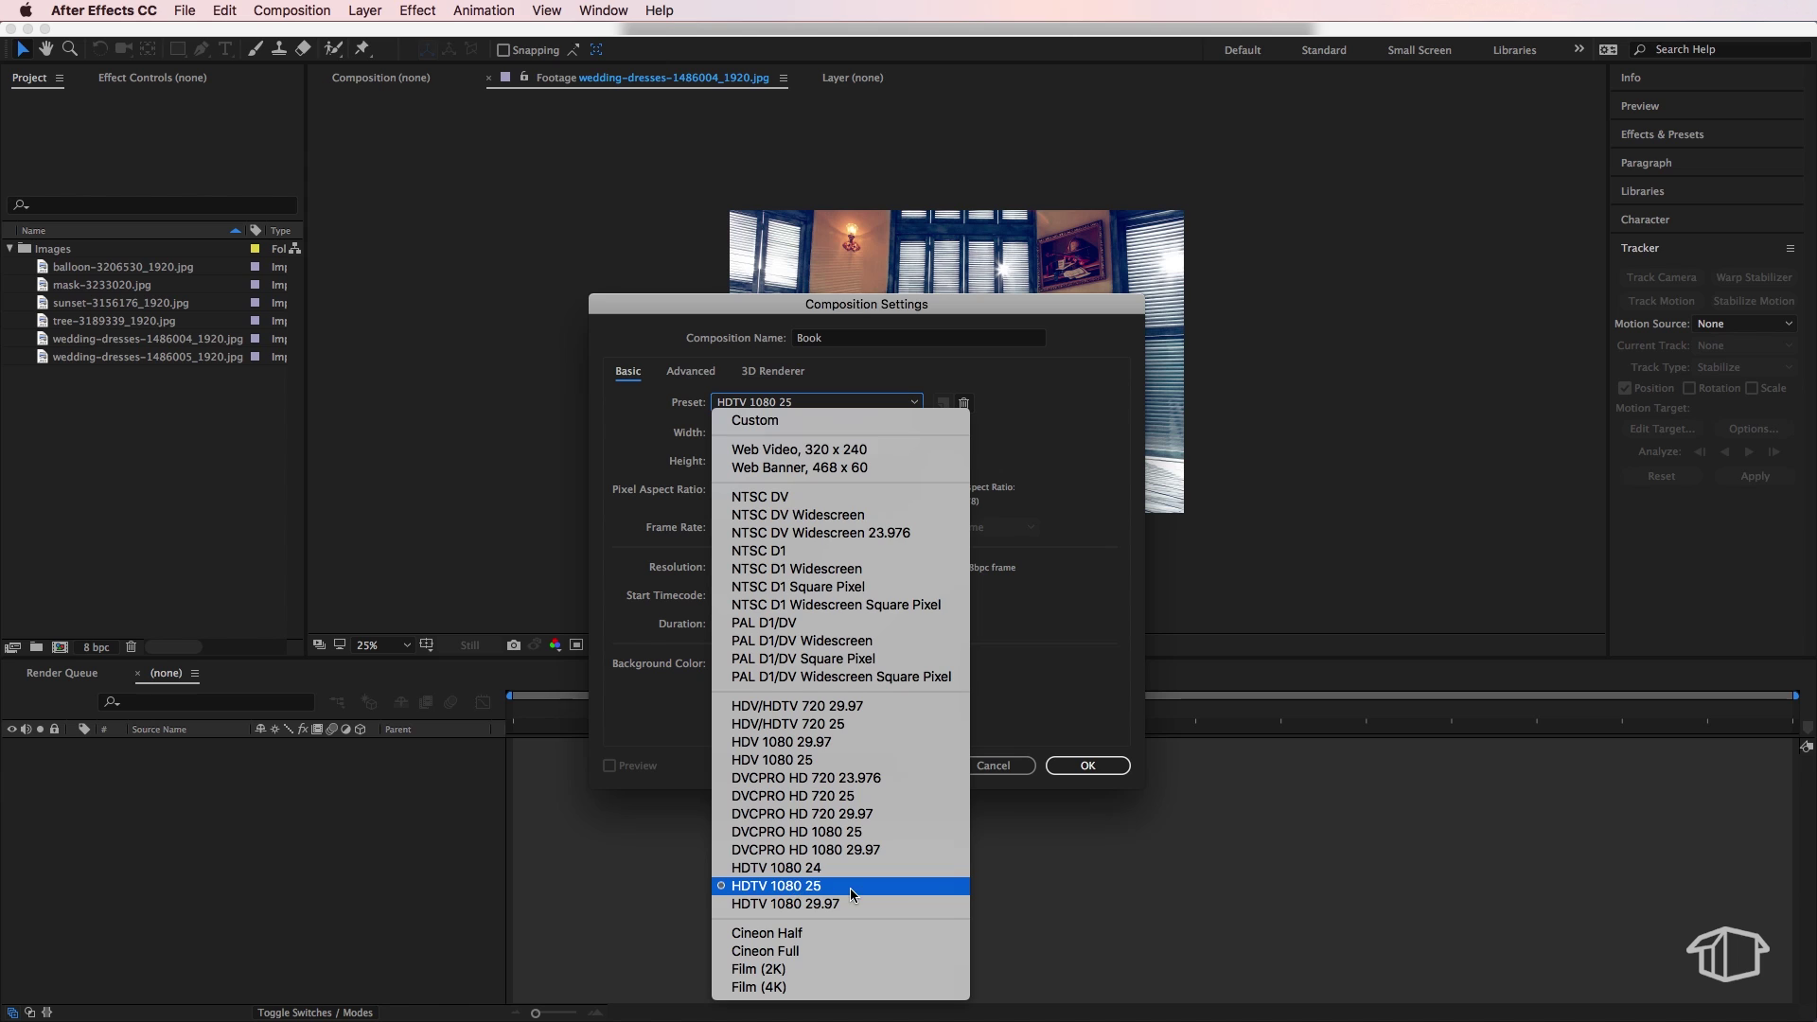
Create the Book composition using the HDTV 1080 25 preset.
{"action": "left_click", "coordinate": [853, 894]}
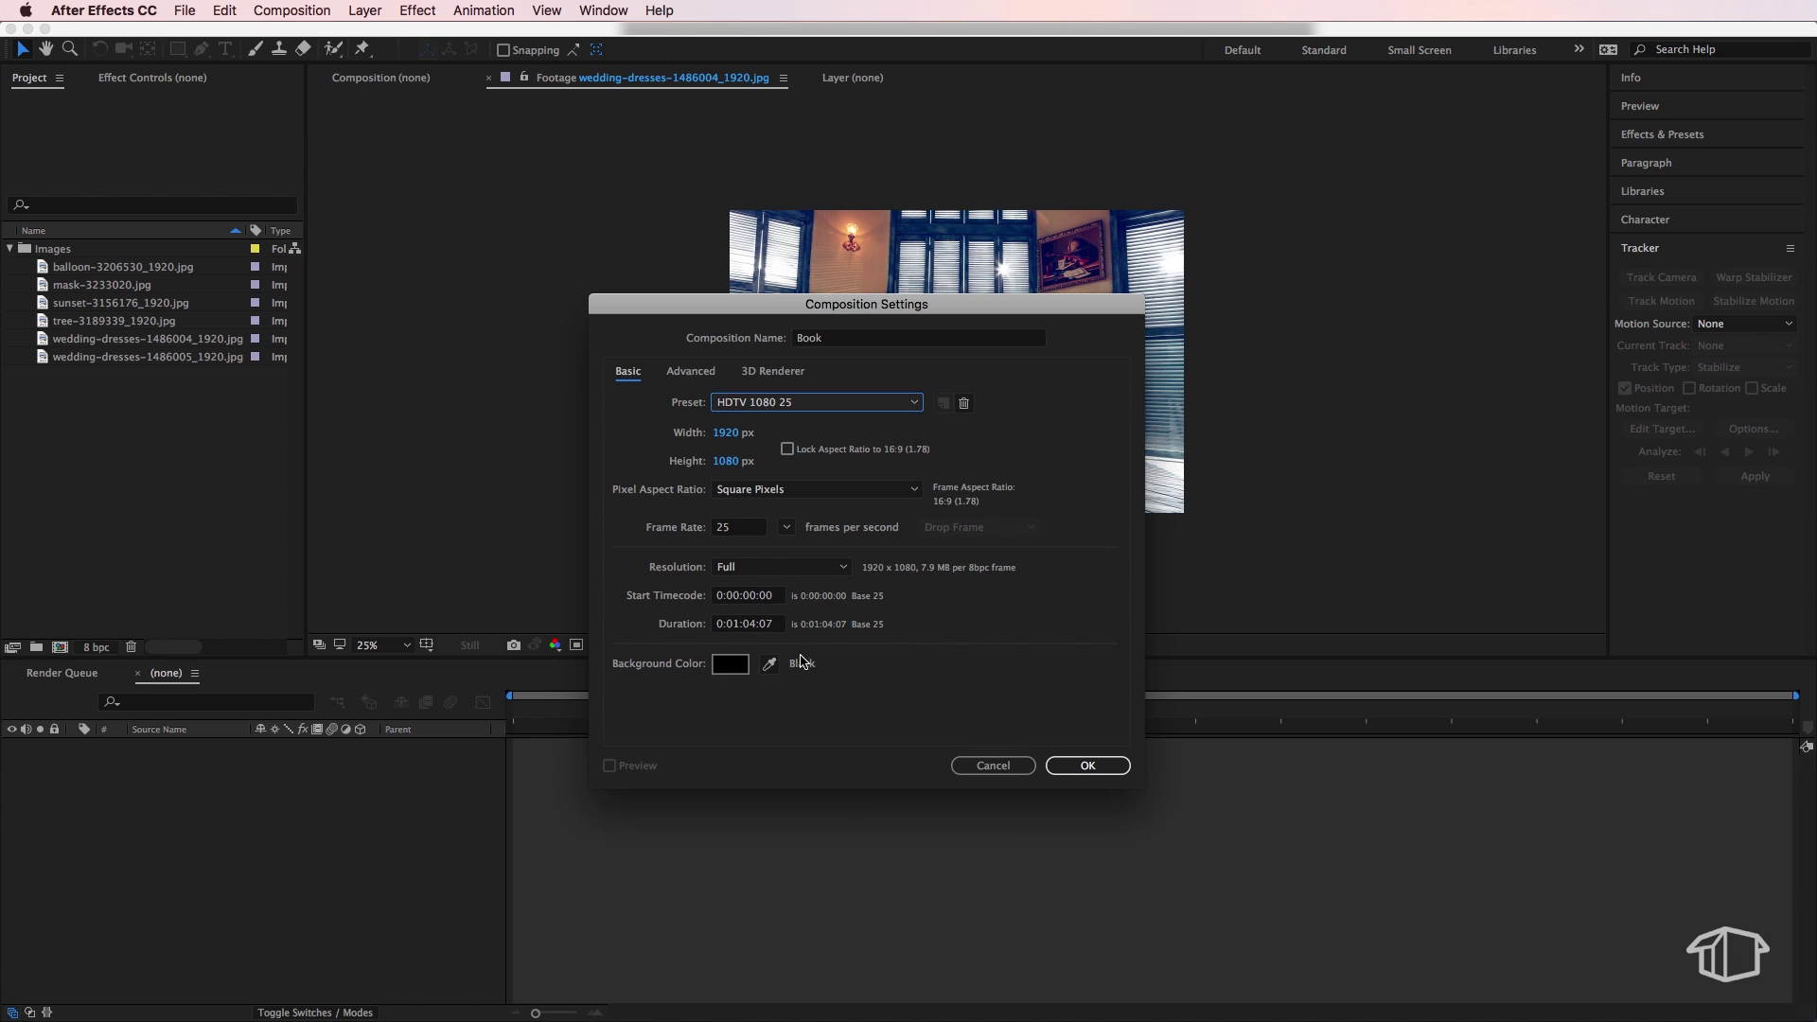
{"action": "left_click", "coordinate": [1088, 767]}
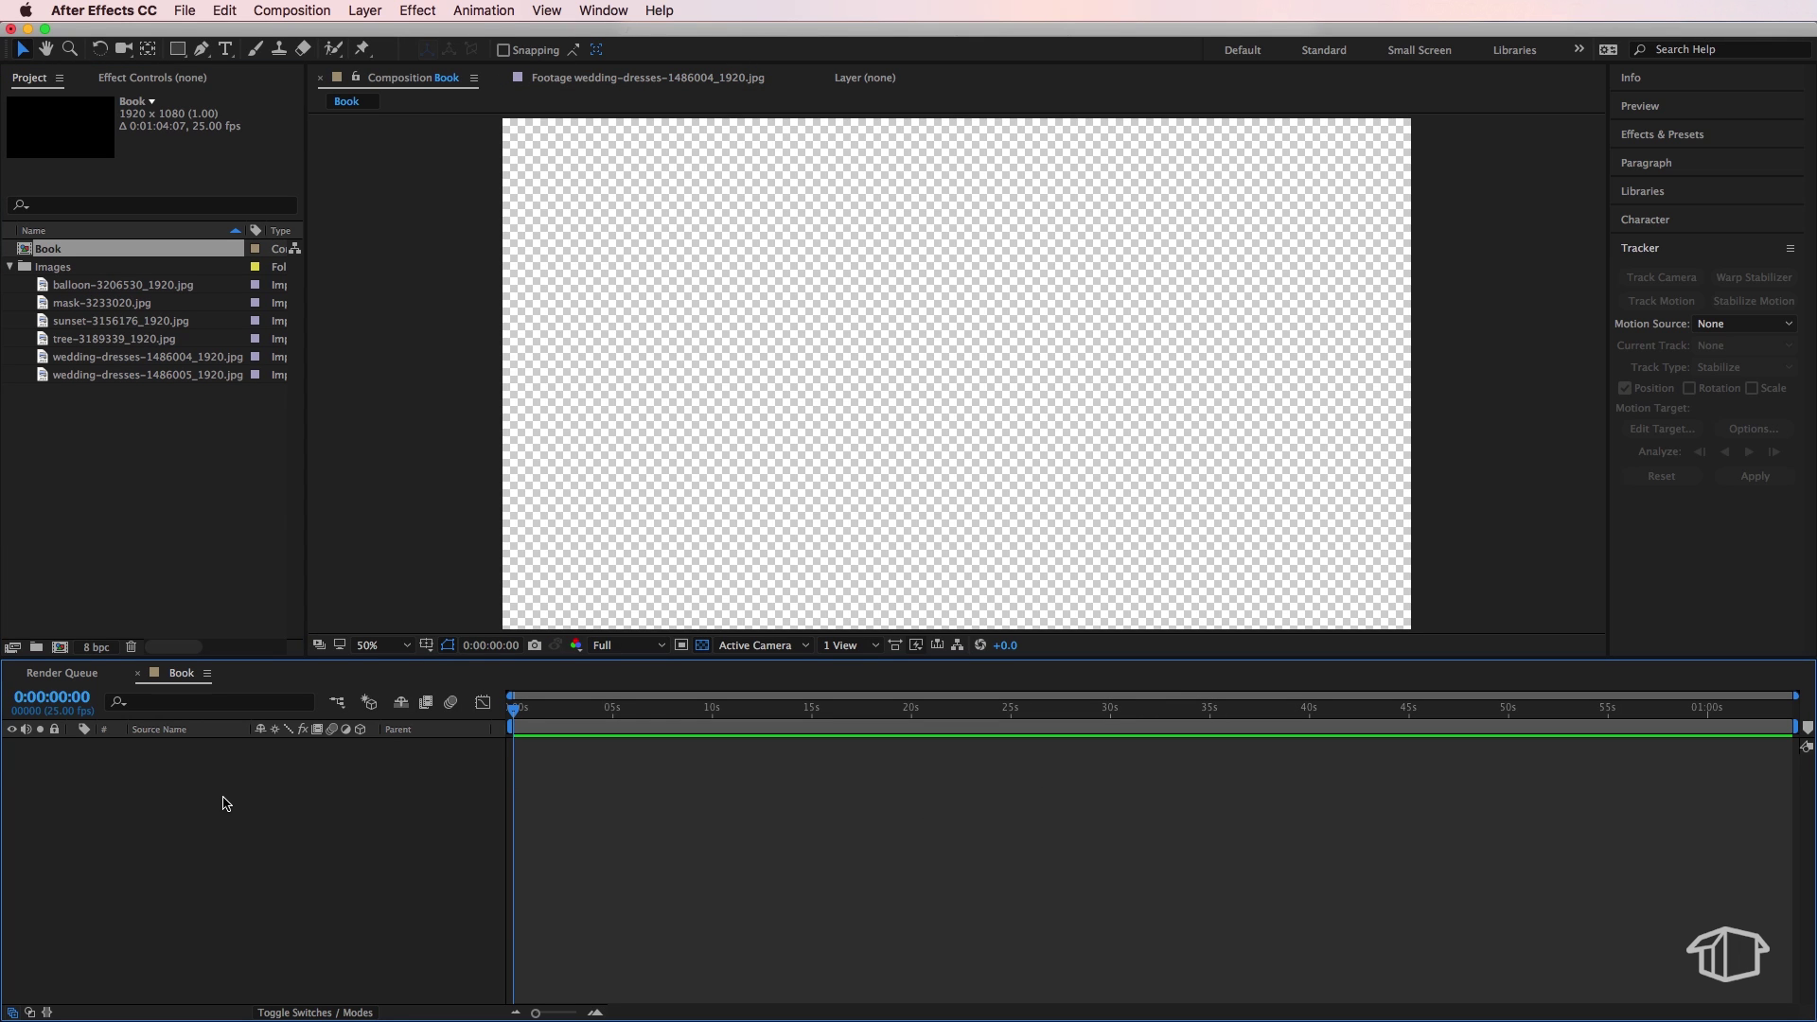
Create a composition named Page 1 with a width of 960 px and a height of 1080 px.
{"action": "left_click", "coordinate": [104, 441]}
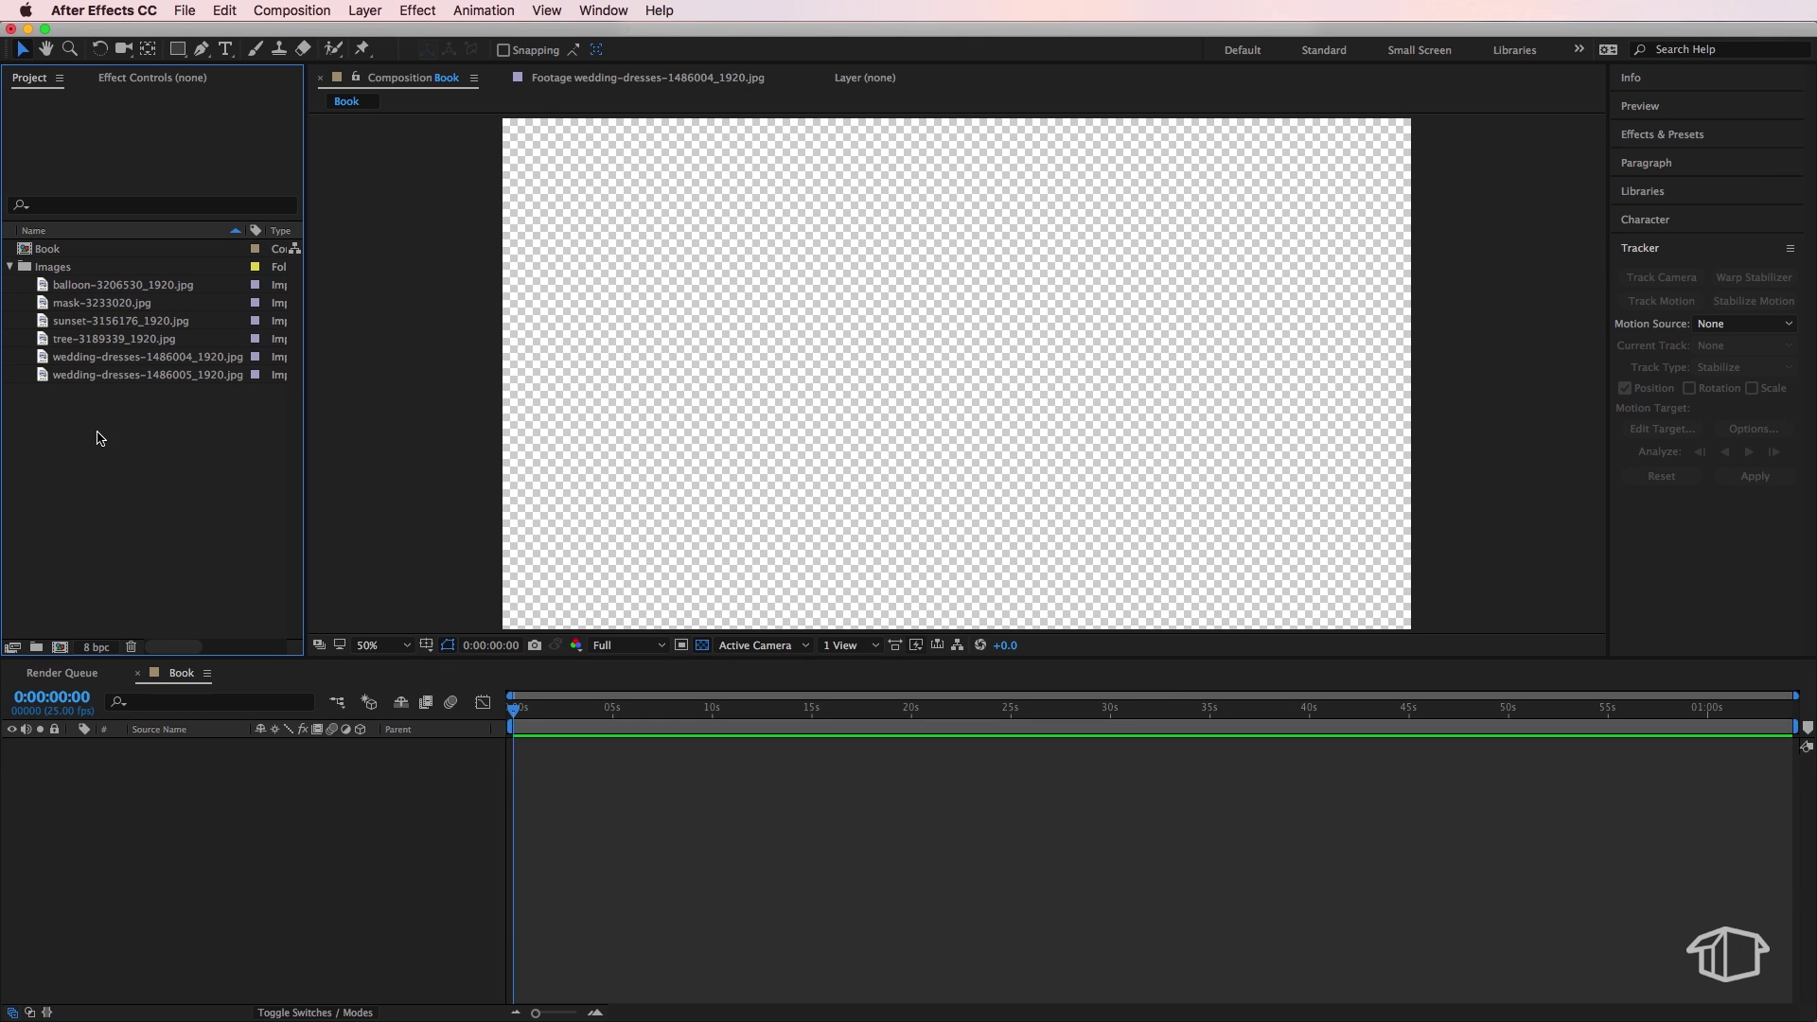
{"action": "right_click", "coordinate": [76, 431]}
{"action": "left_click", "coordinate": [112, 445]}
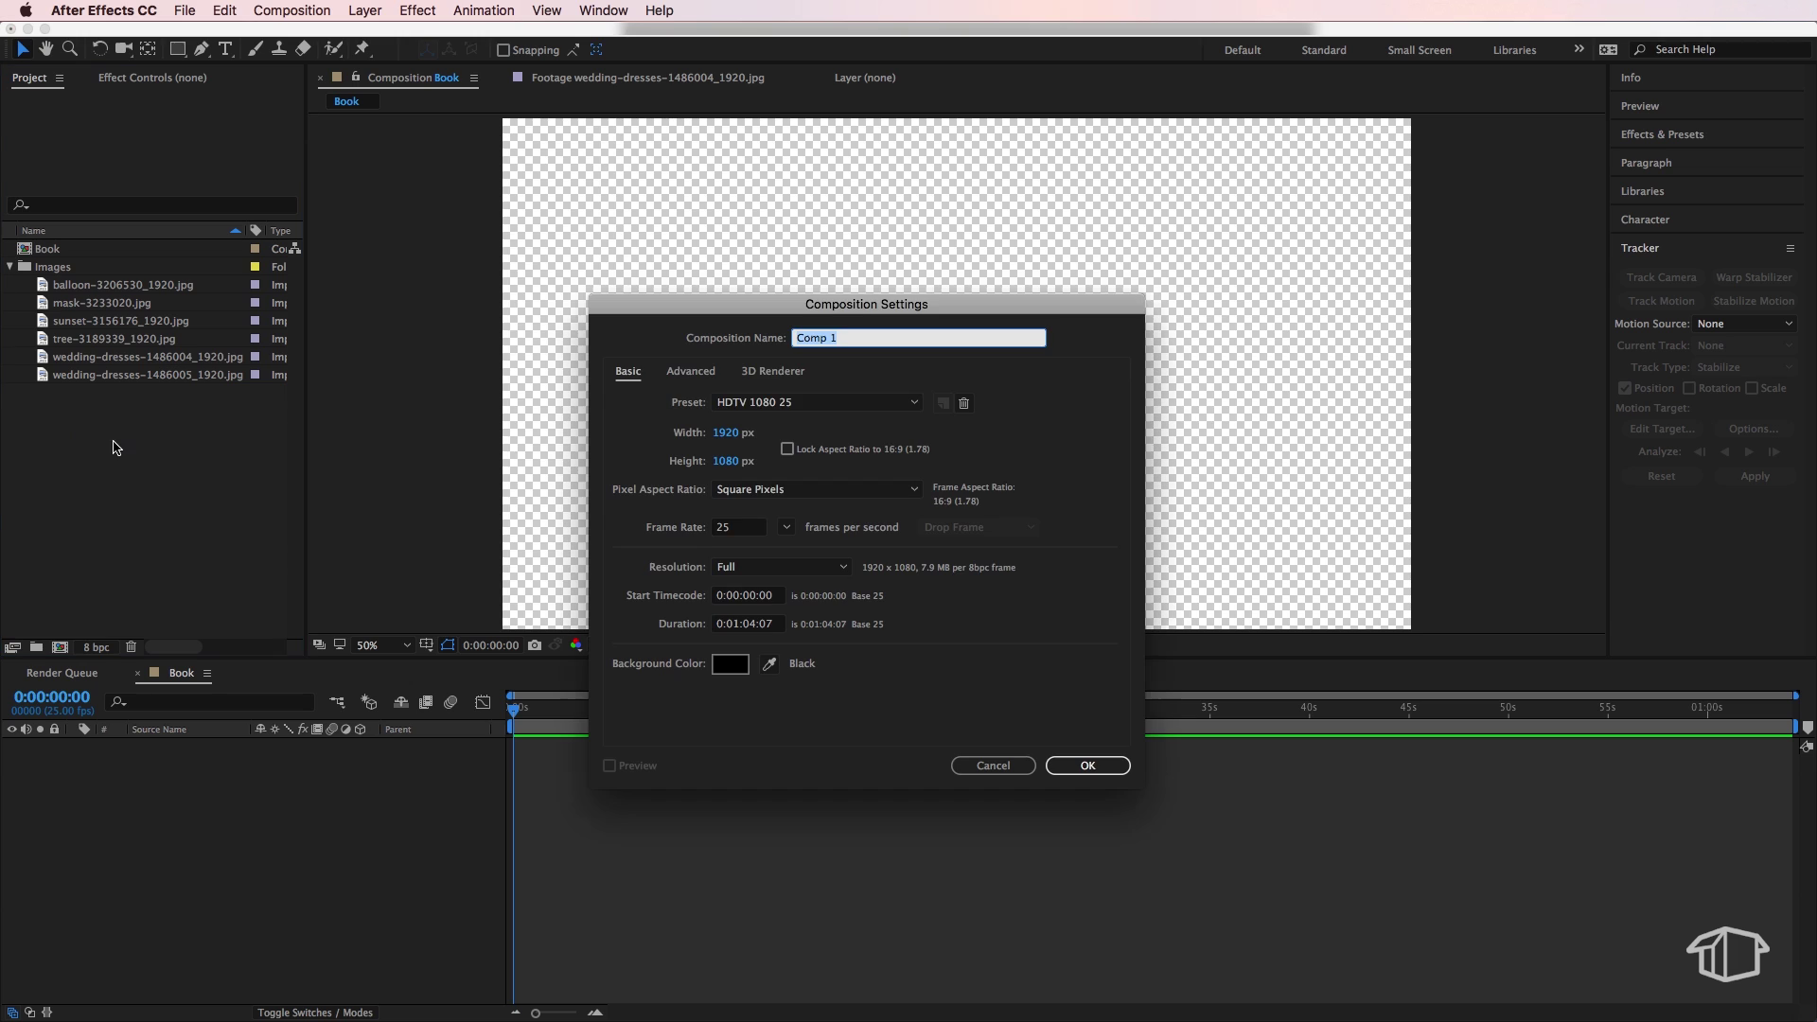
{"action": "type", "text": "Page"}
{"action": "left_click", "coordinate": [729, 433]}
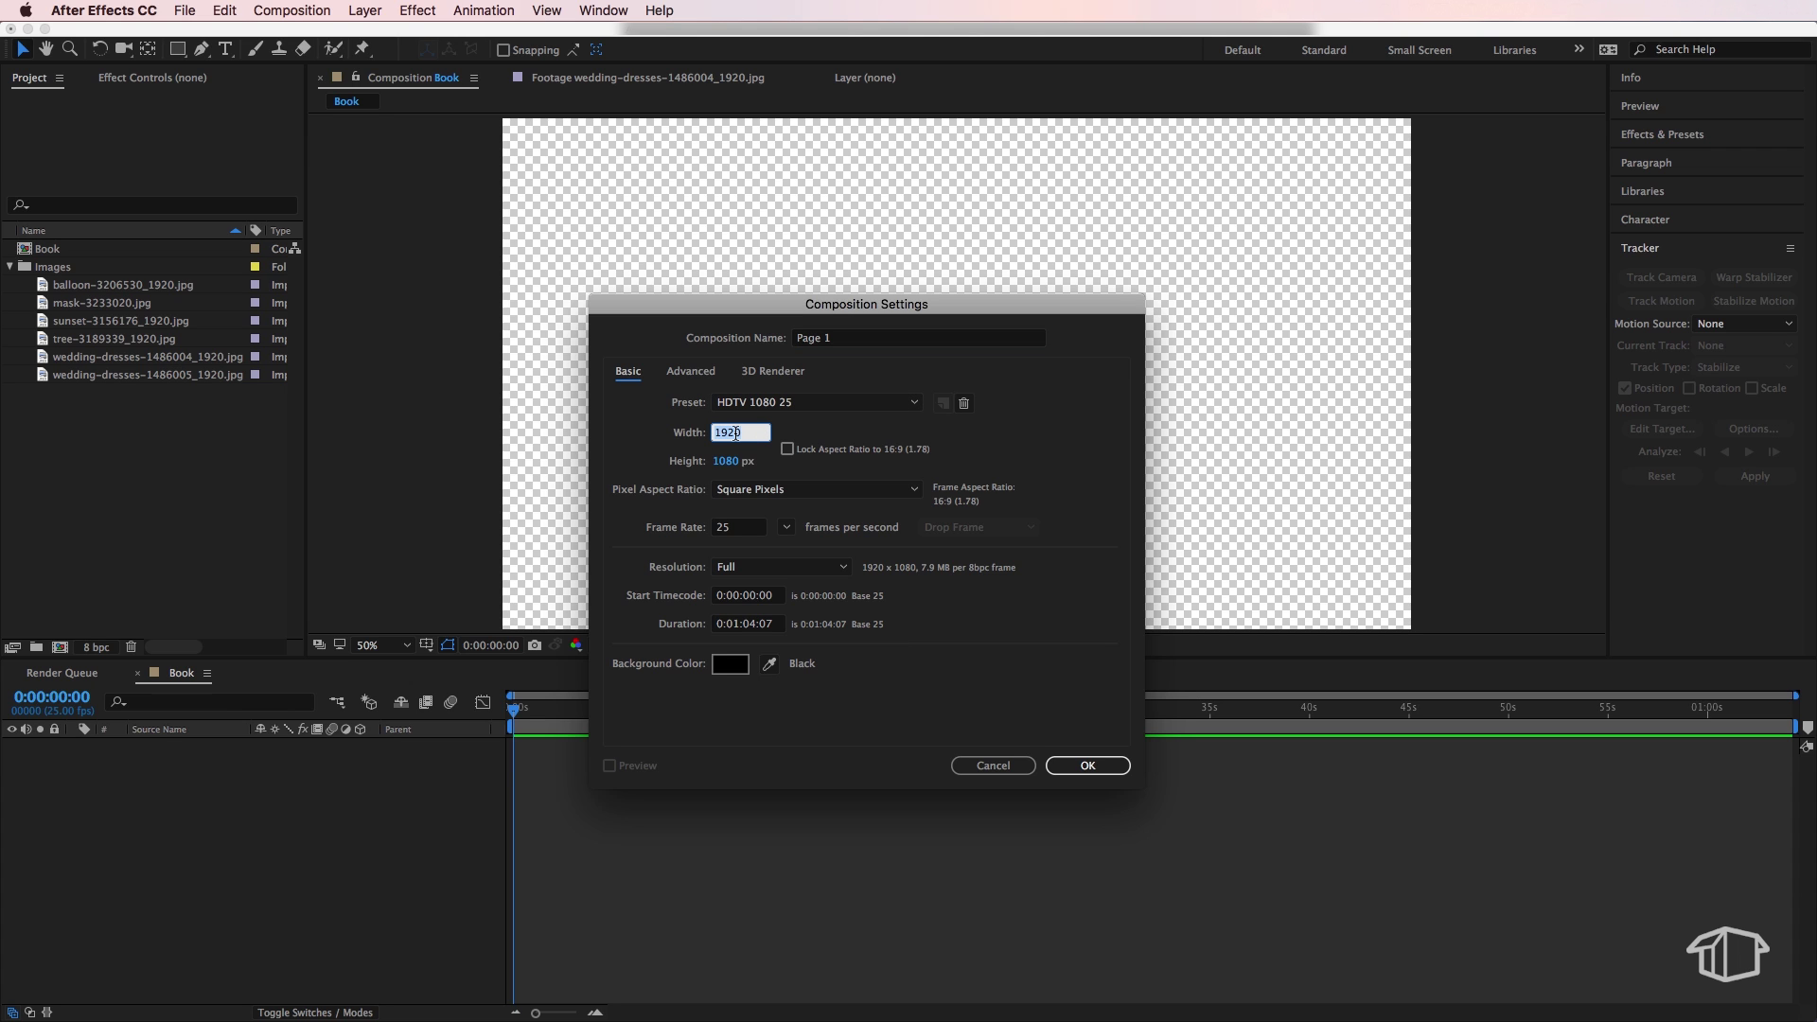
{"action": "type", "text": "960"}
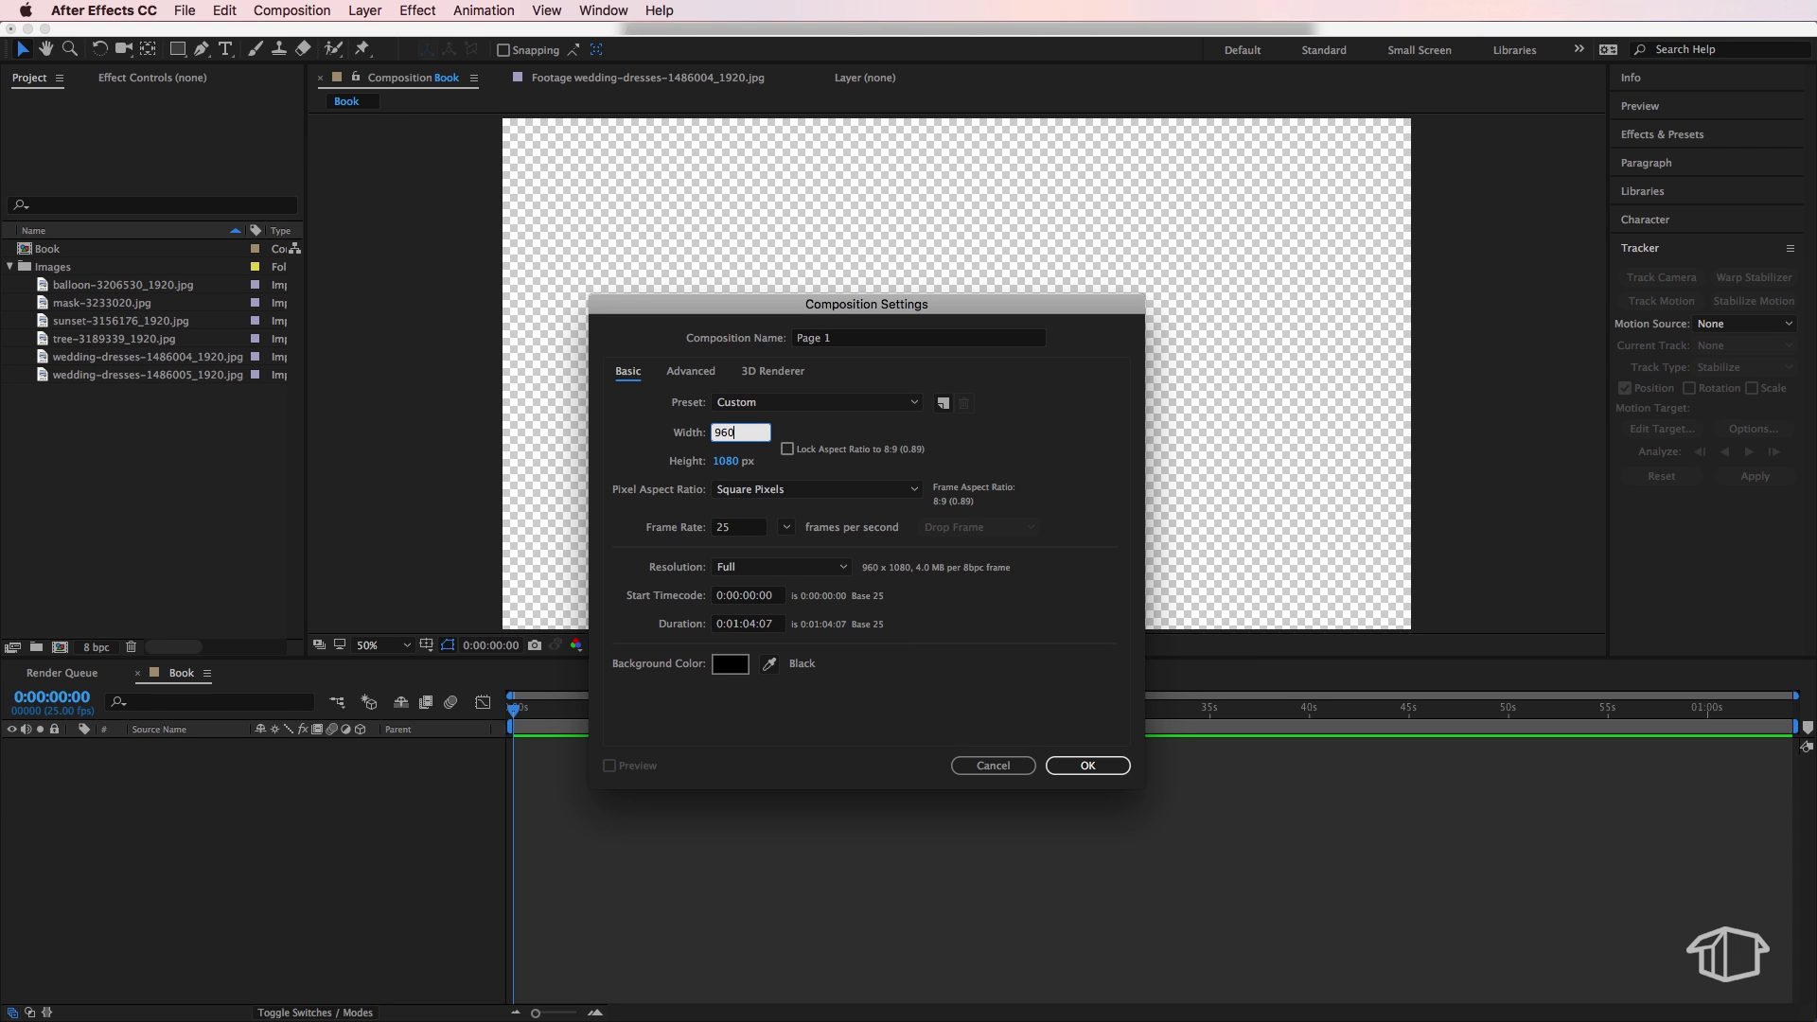
{"action": "left_click", "coordinate": [898, 432]}
{"action": "left_click", "coordinate": [1088, 765]}
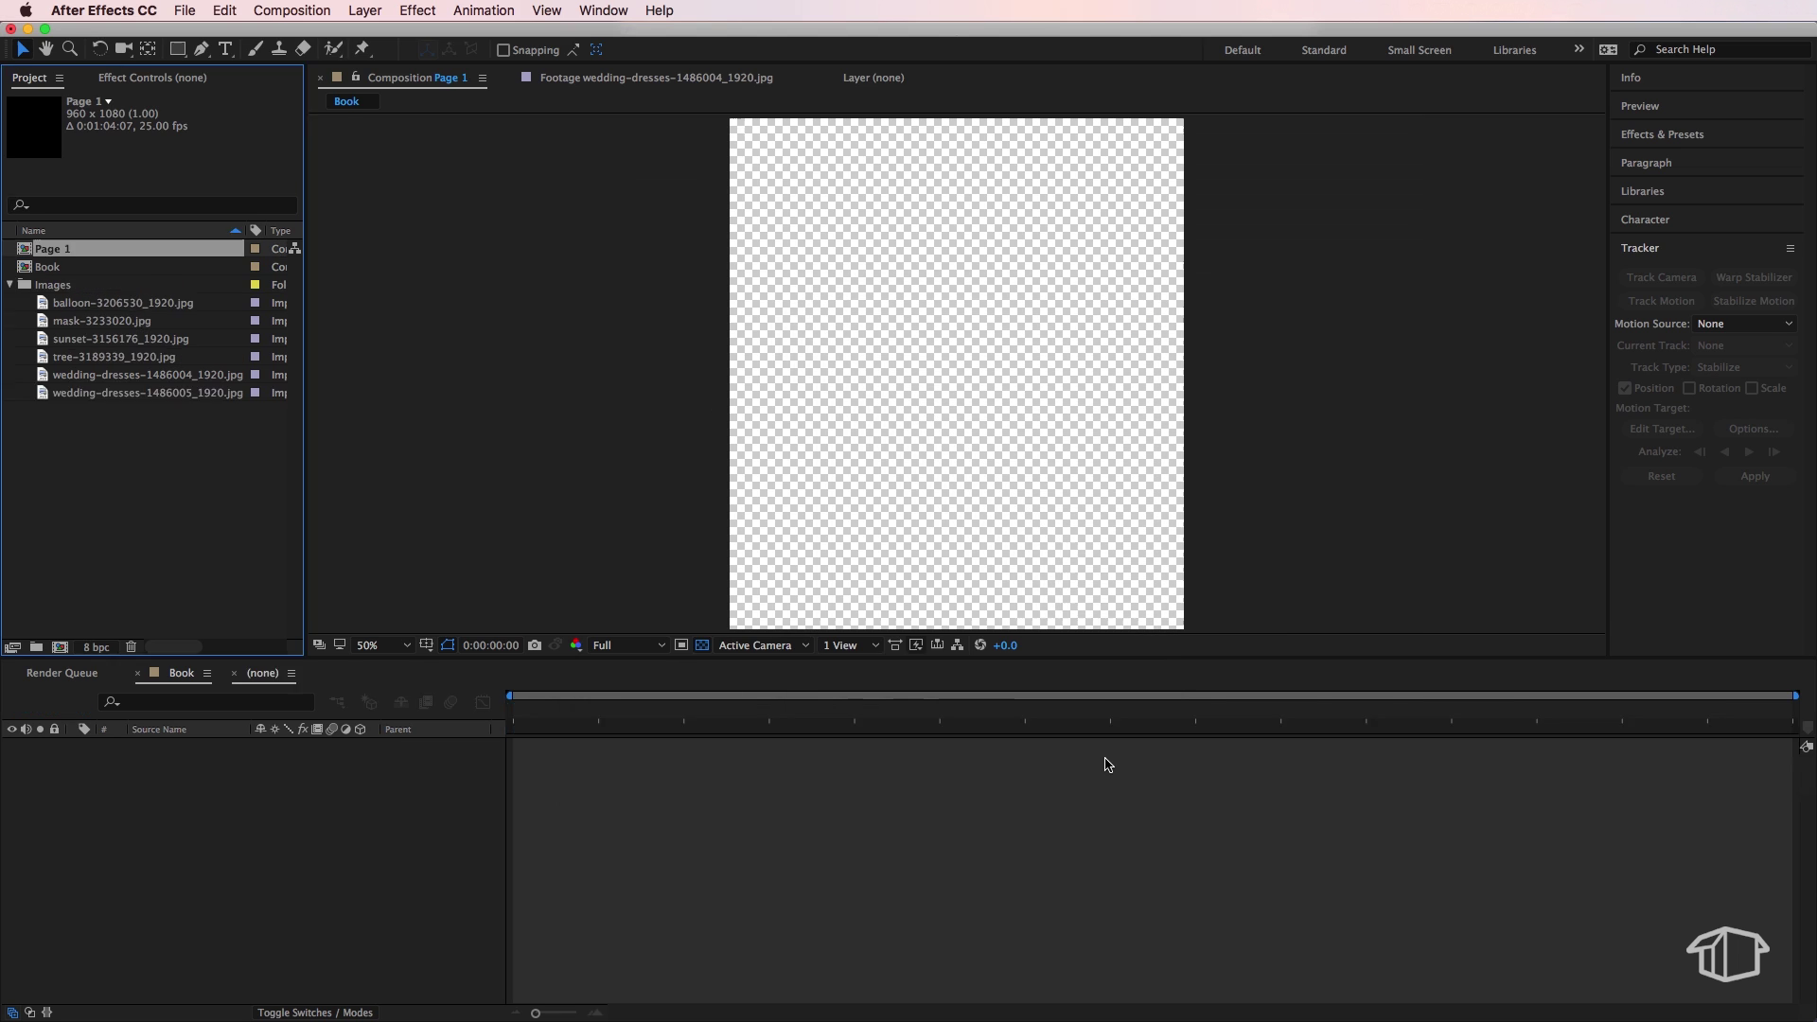
Duplicate the Page 1 composition five times to produce Page 2 through Page 6.
{"action": "left_click", "coordinate": [113, 470]}
{"action": "left_click", "coordinate": [67, 398]}
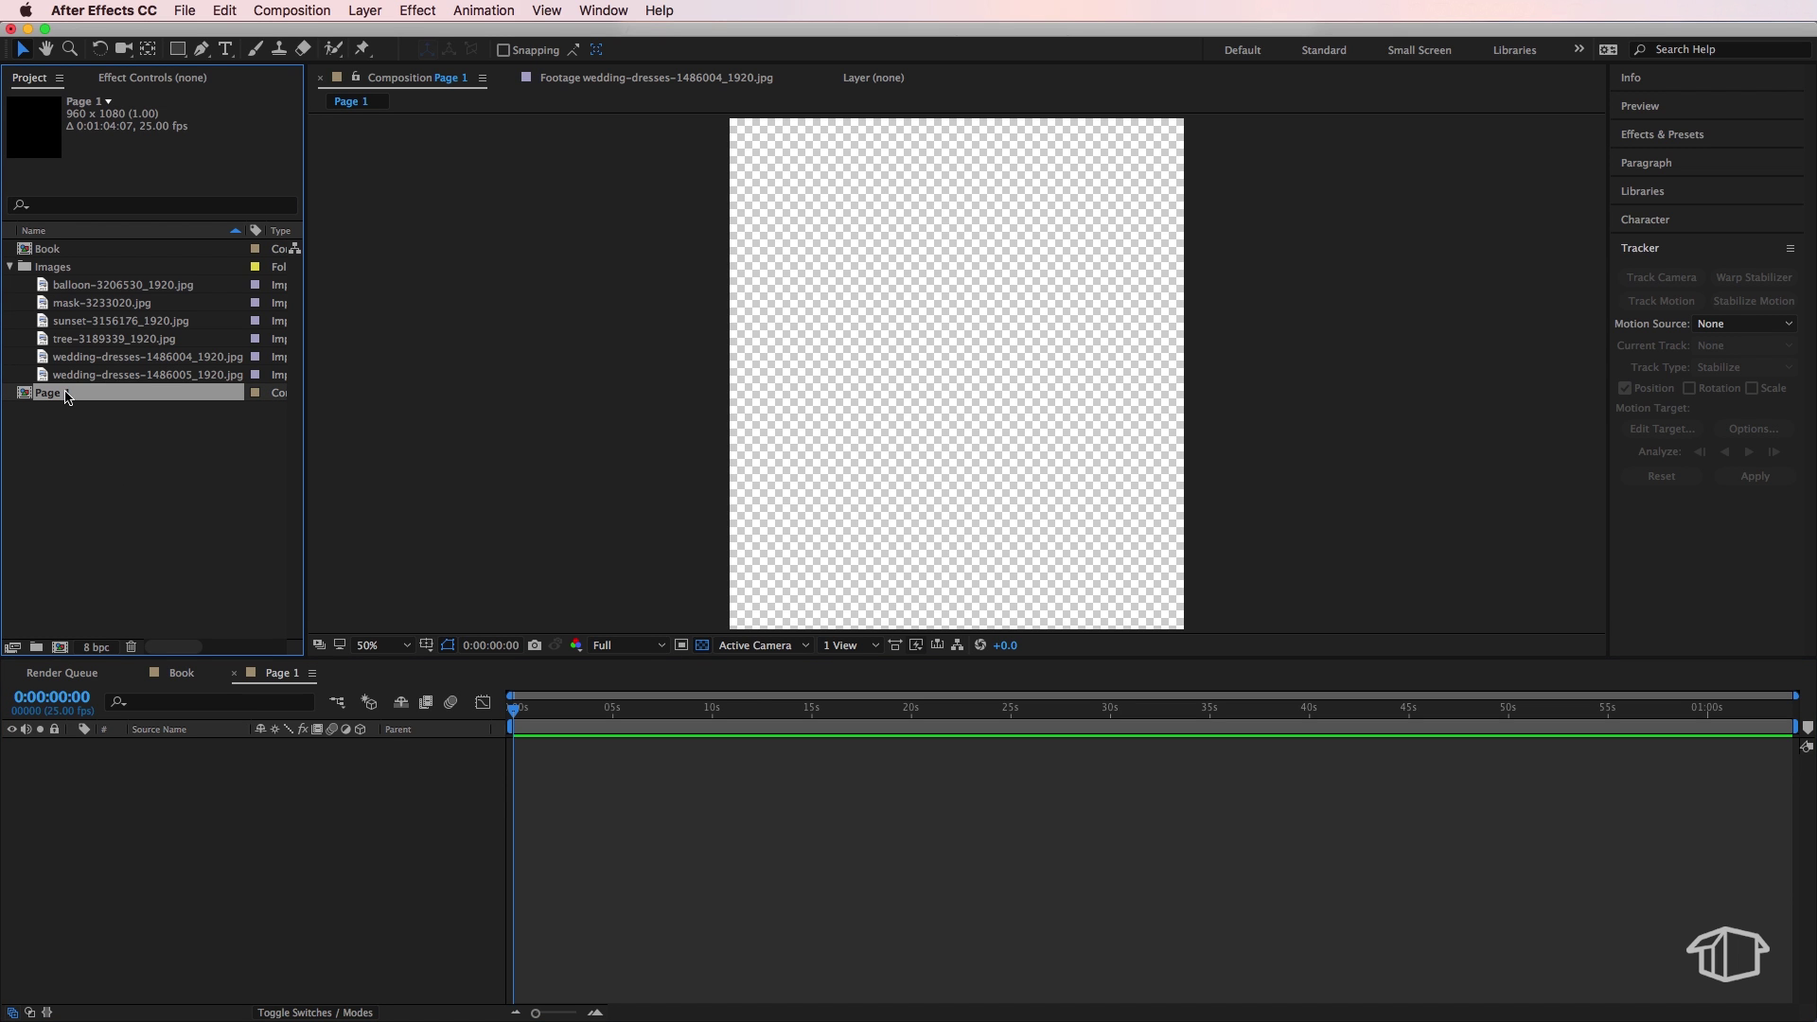
{"action": "key", "text": "super+d"}
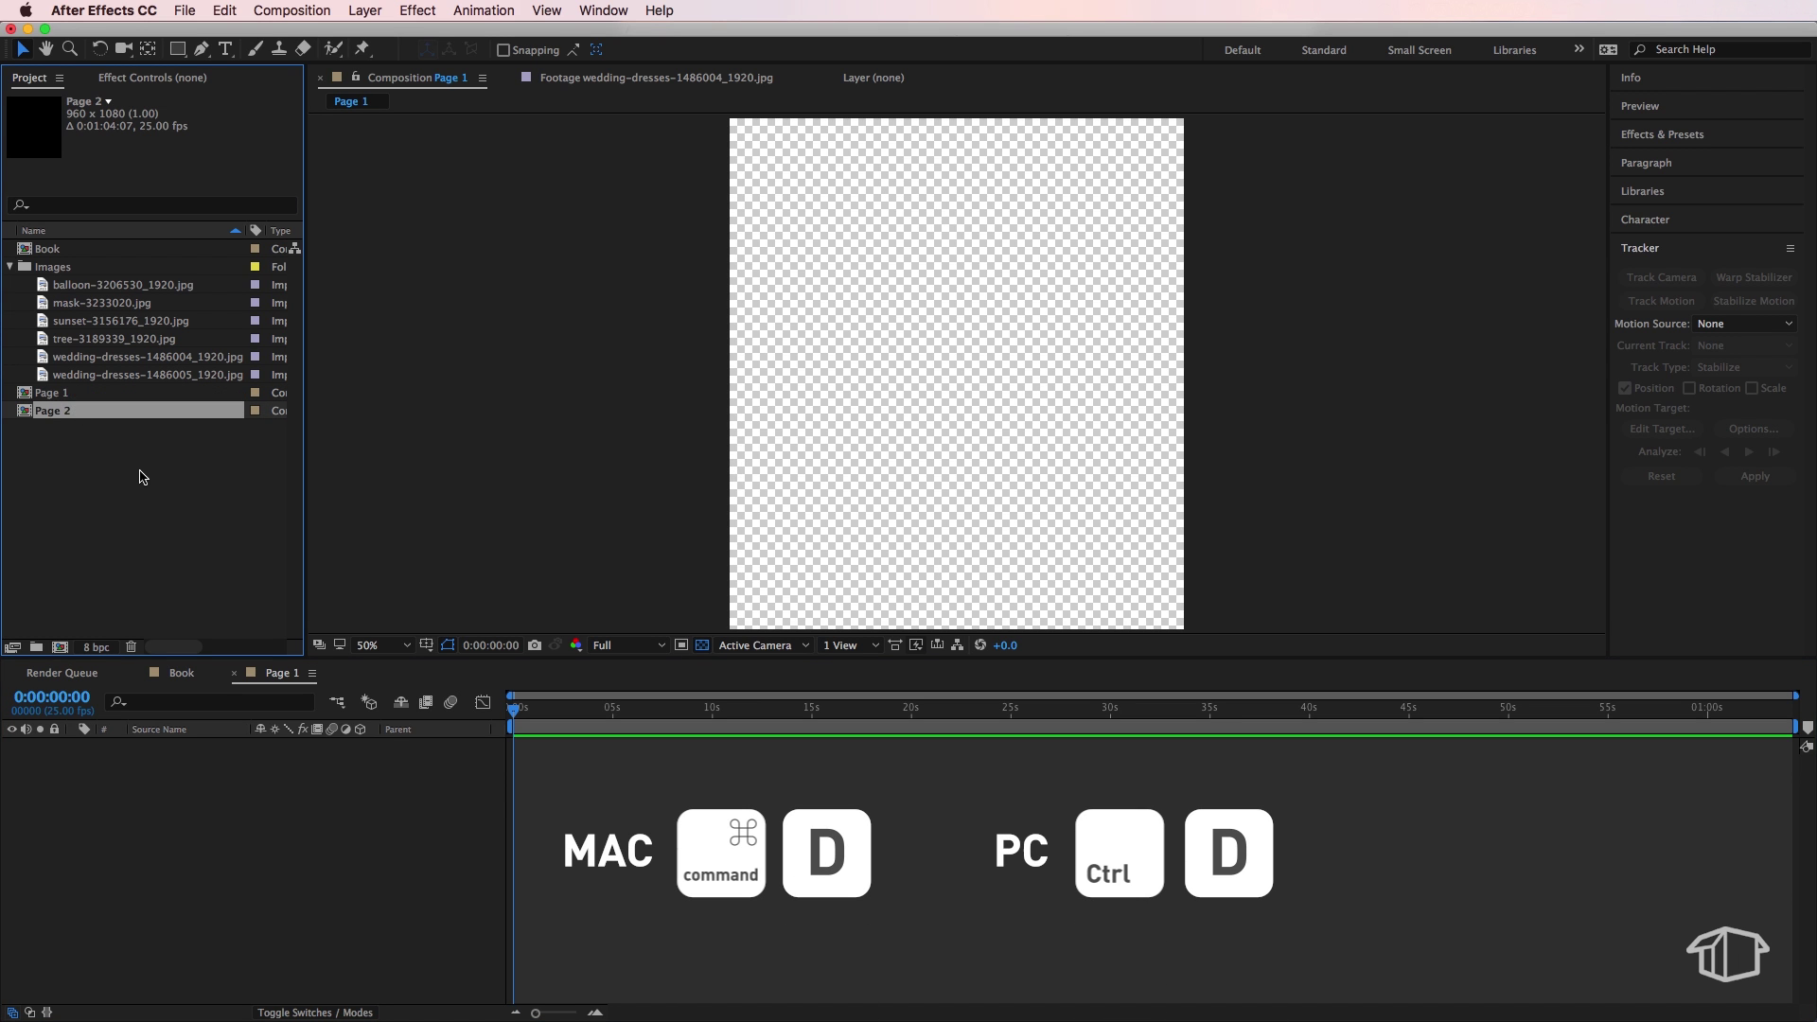
{"action": "key", "text": "super+d"}
{"action": "key", "text": "super+d"}
{"action": "key", "text": "super+d"}
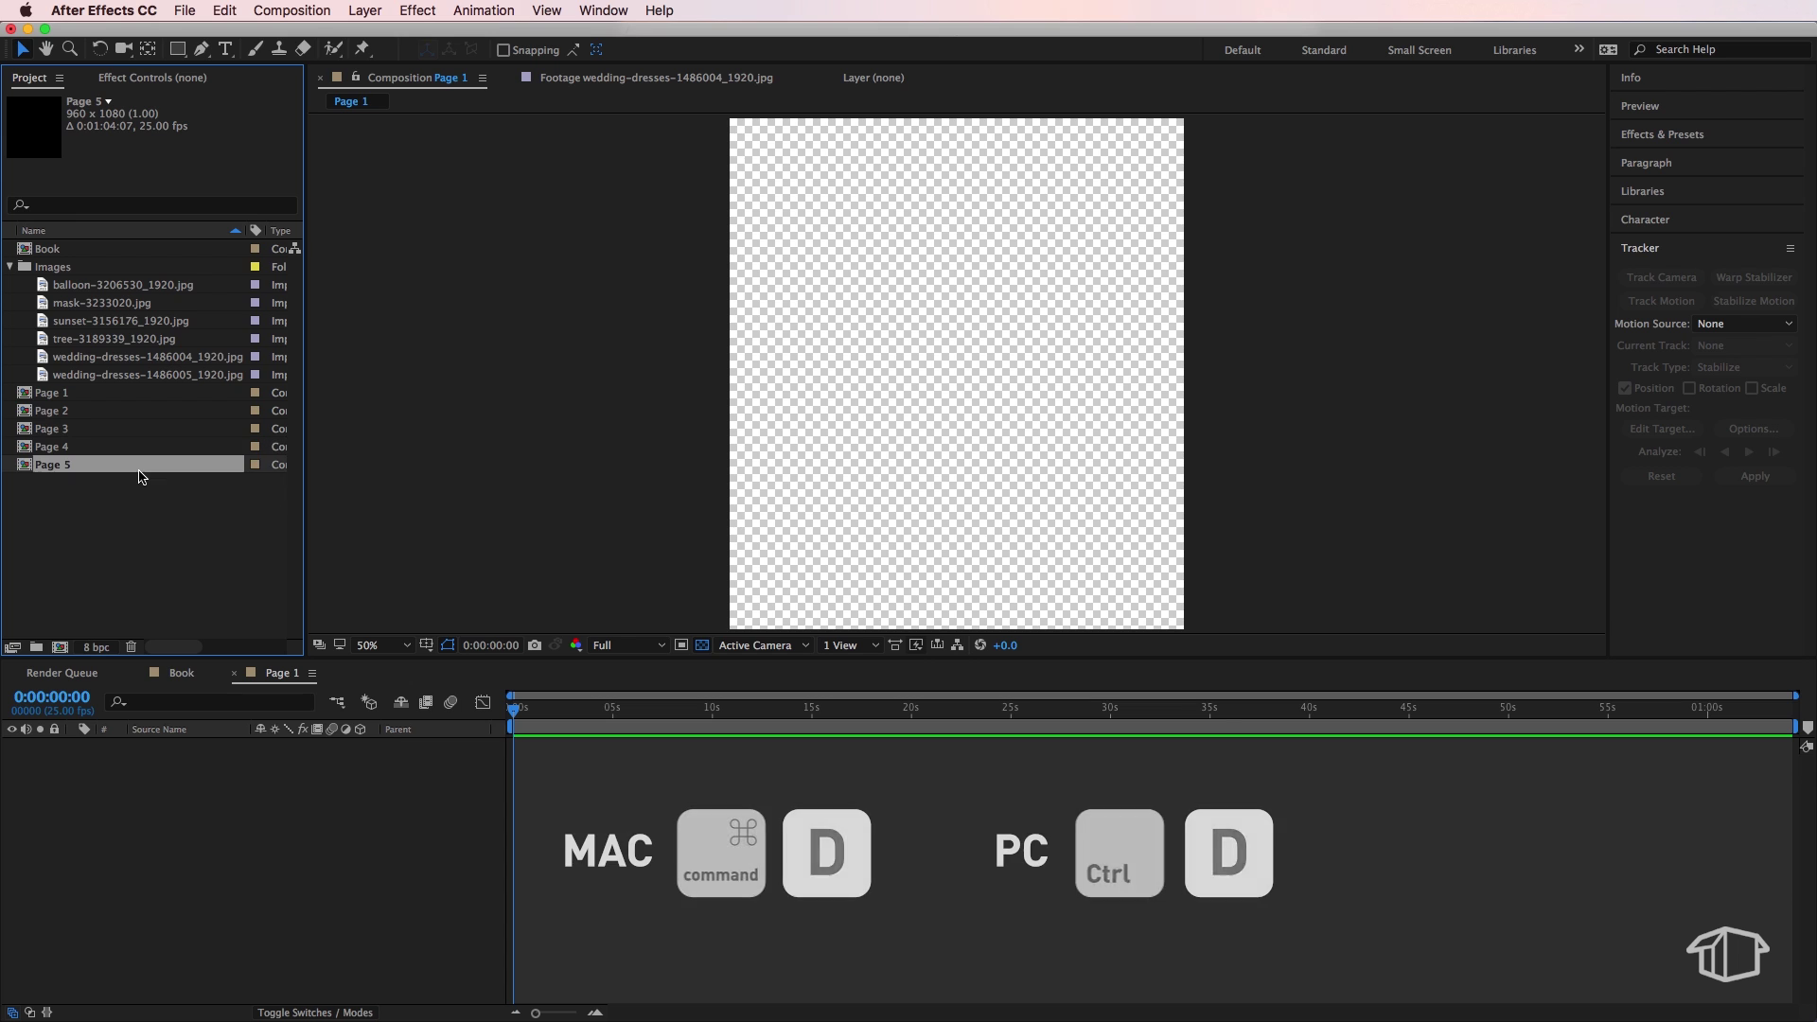
{"action": "key", "text": "super+d"}
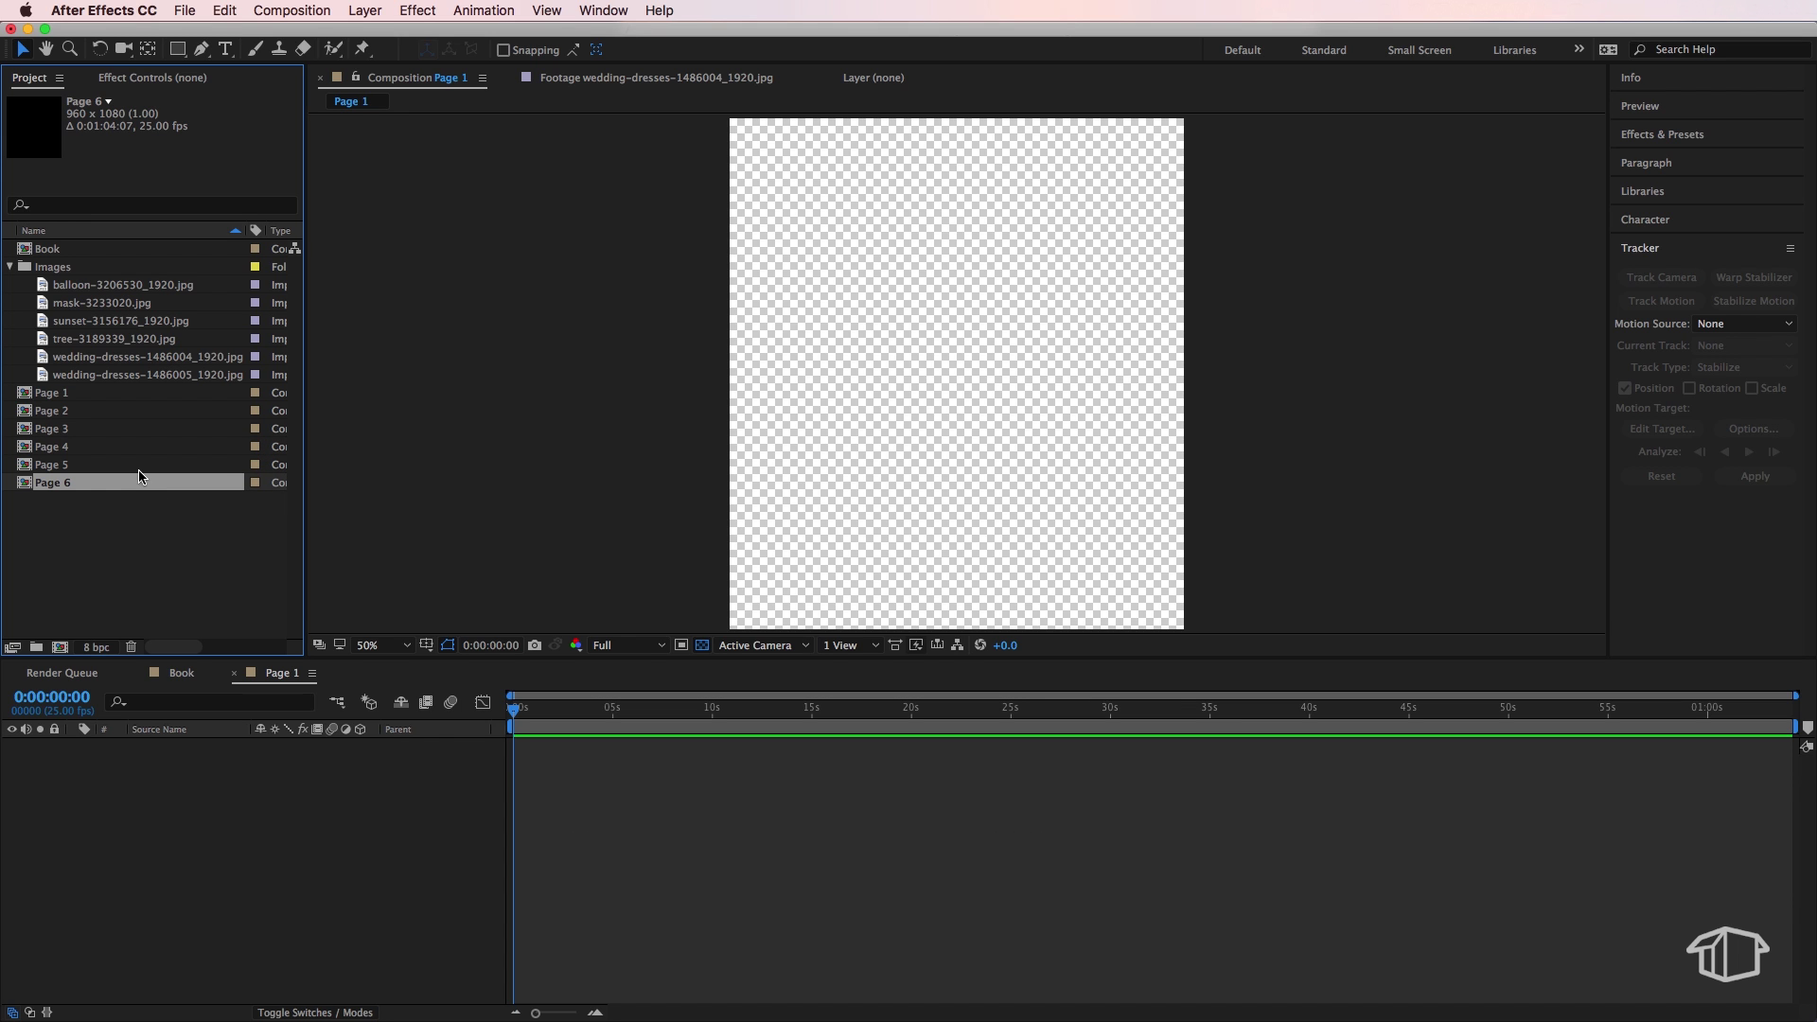
Open the Page 2, Page 3, Page 4, Page 5 and Page 6 compositions in the timeline.
{"action": "left_click", "coordinate": [97, 557]}
{"action": "double_click", "coordinate": [65, 417]}
{"action": "double_click", "coordinate": [57, 429]}
{"action": "double_click", "coordinate": [57, 447]}
{"action": "left_click", "coordinate": [52, 471]}
{"action": "double_click", "coordinate": [52, 470]}
{"action": "double_click", "coordinate": [52, 483]}
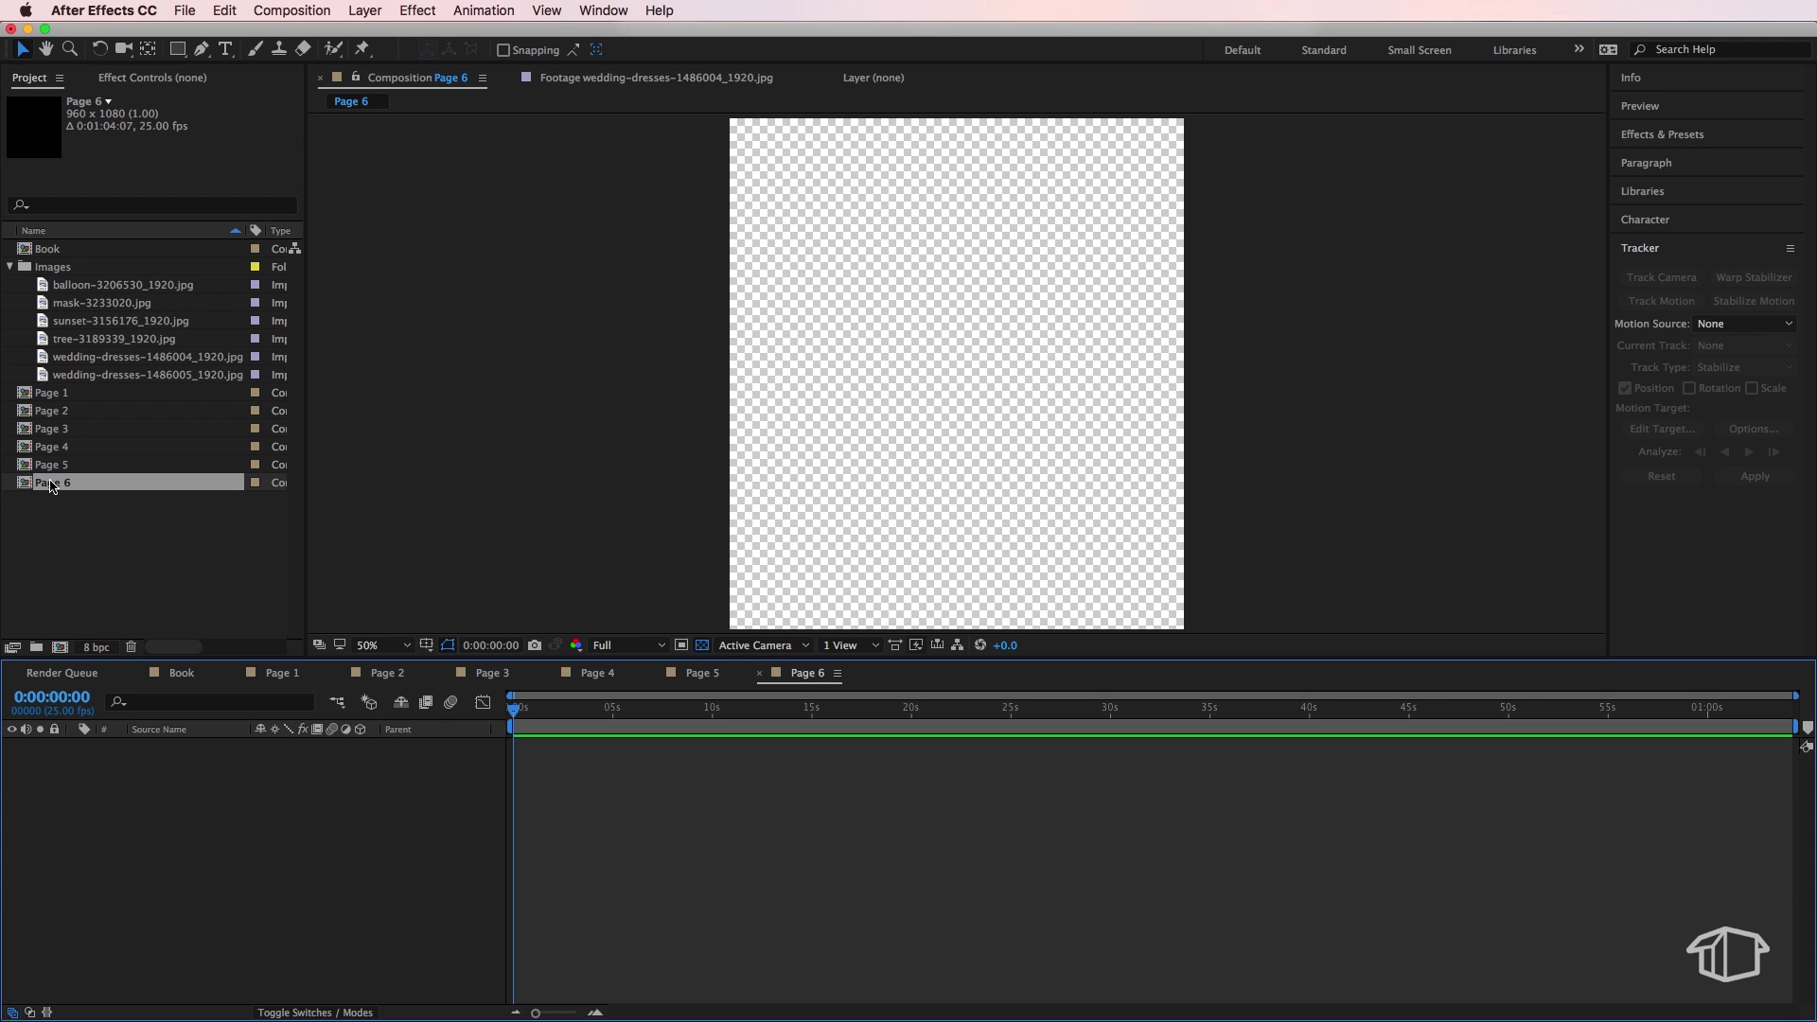
Add the mask-3233020.jpg image to the Page 1 composition.
{"action": "left_click", "coordinate": [290, 675]}
{"action": "left_click", "coordinate": [159, 360]}
{"action": "left_click", "coordinate": [119, 340]}
{"action": "left_click", "coordinate": [108, 321]}
{"action": "left_click", "coordinate": [106, 304]}
{"action": "left_click", "coordinate": [104, 286]}
{"action": "left_click_drag", "start_coordinate": [104, 304], "coordinate": [227, 844]}
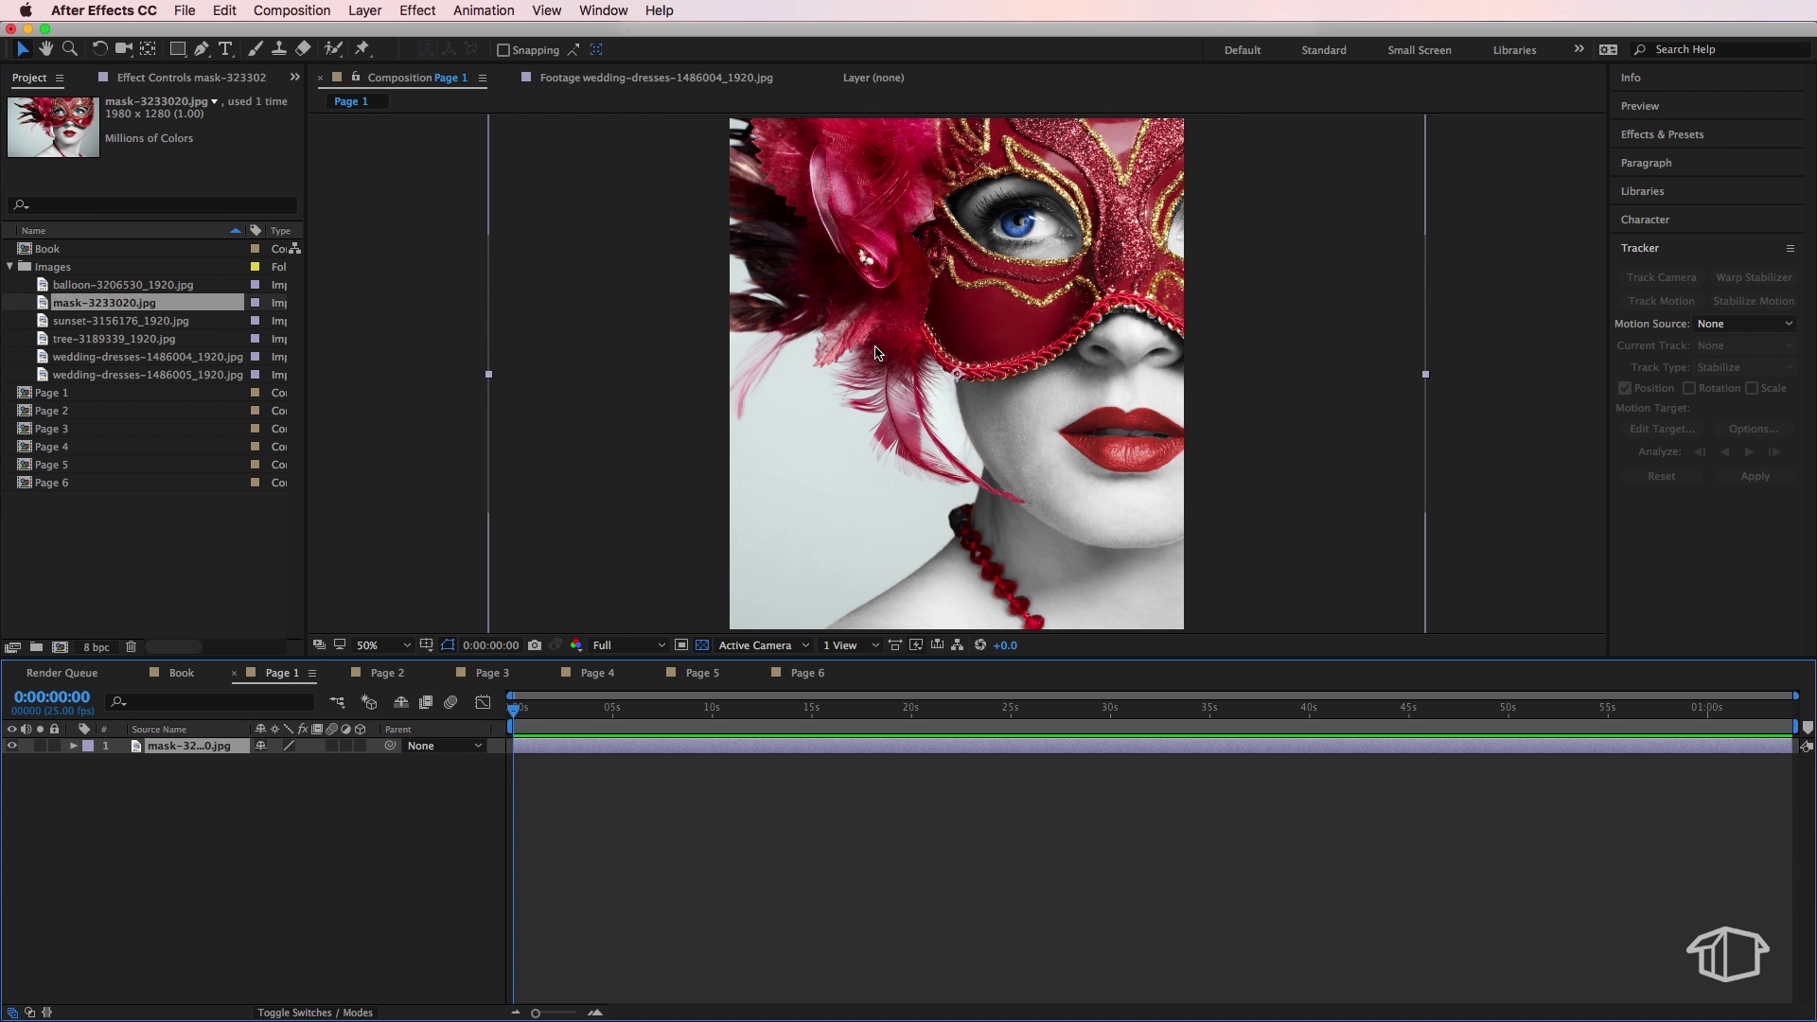
Scale the mask image down to the Page 1 frame height and shift it left to center the face.
{"action": "left_click_drag", "start_coordinate": [488, 374], "coordinate": [549, 373]}
{"action": "key", "text": "comma"}
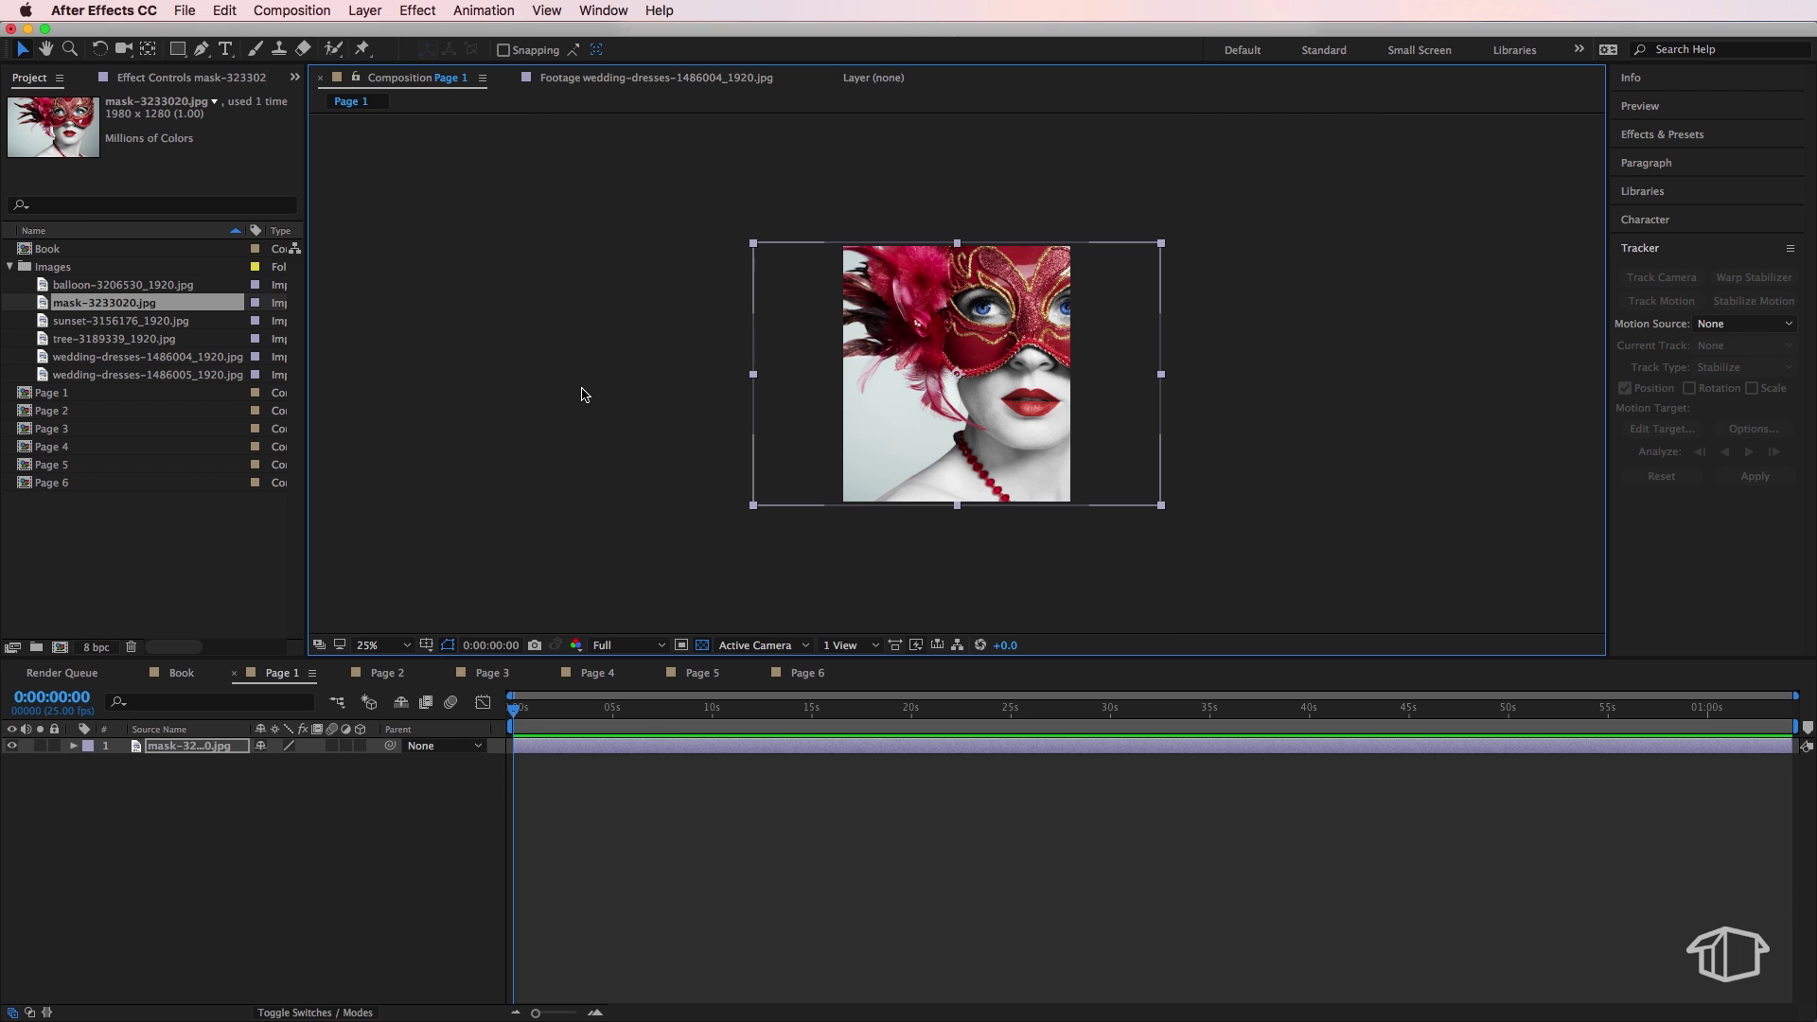
{"action": "left_click_drag", "start_coordinate": [964, 418], "coordinate": [952, 417]}
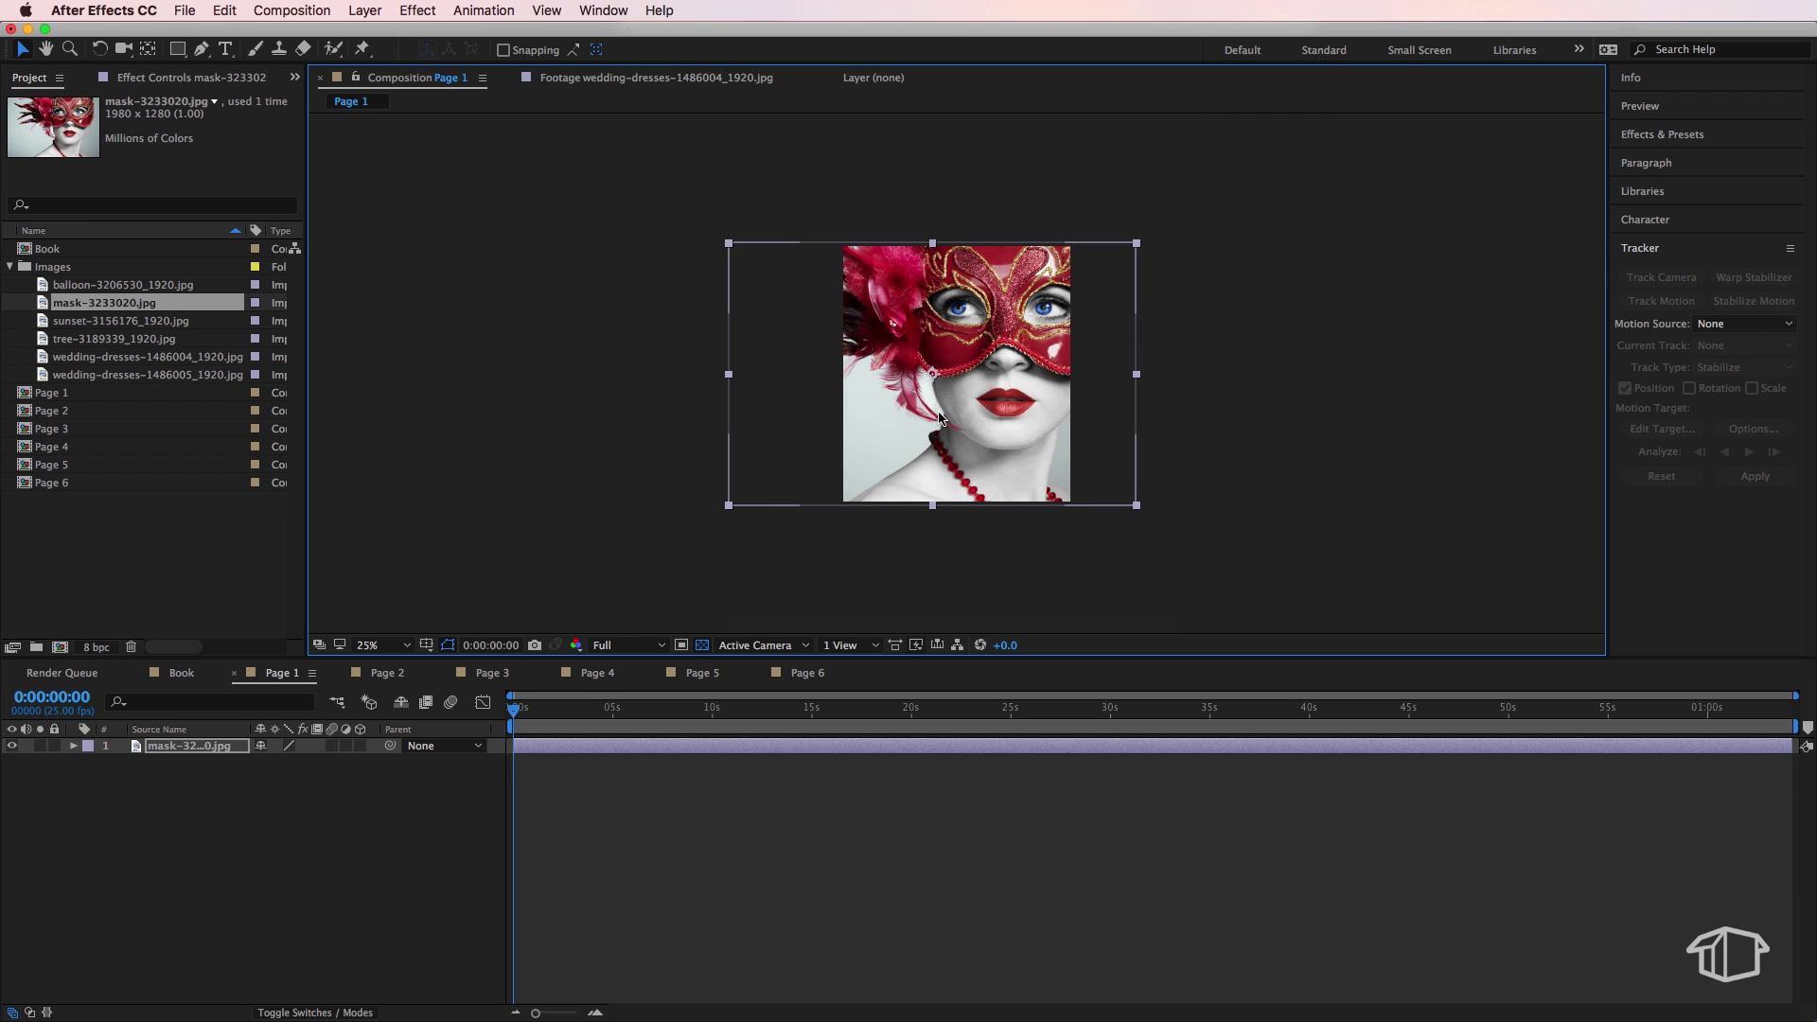
{"action": "left_click_drag", "start_coordinate": [741, 377], "coordinate": [736, 378]}
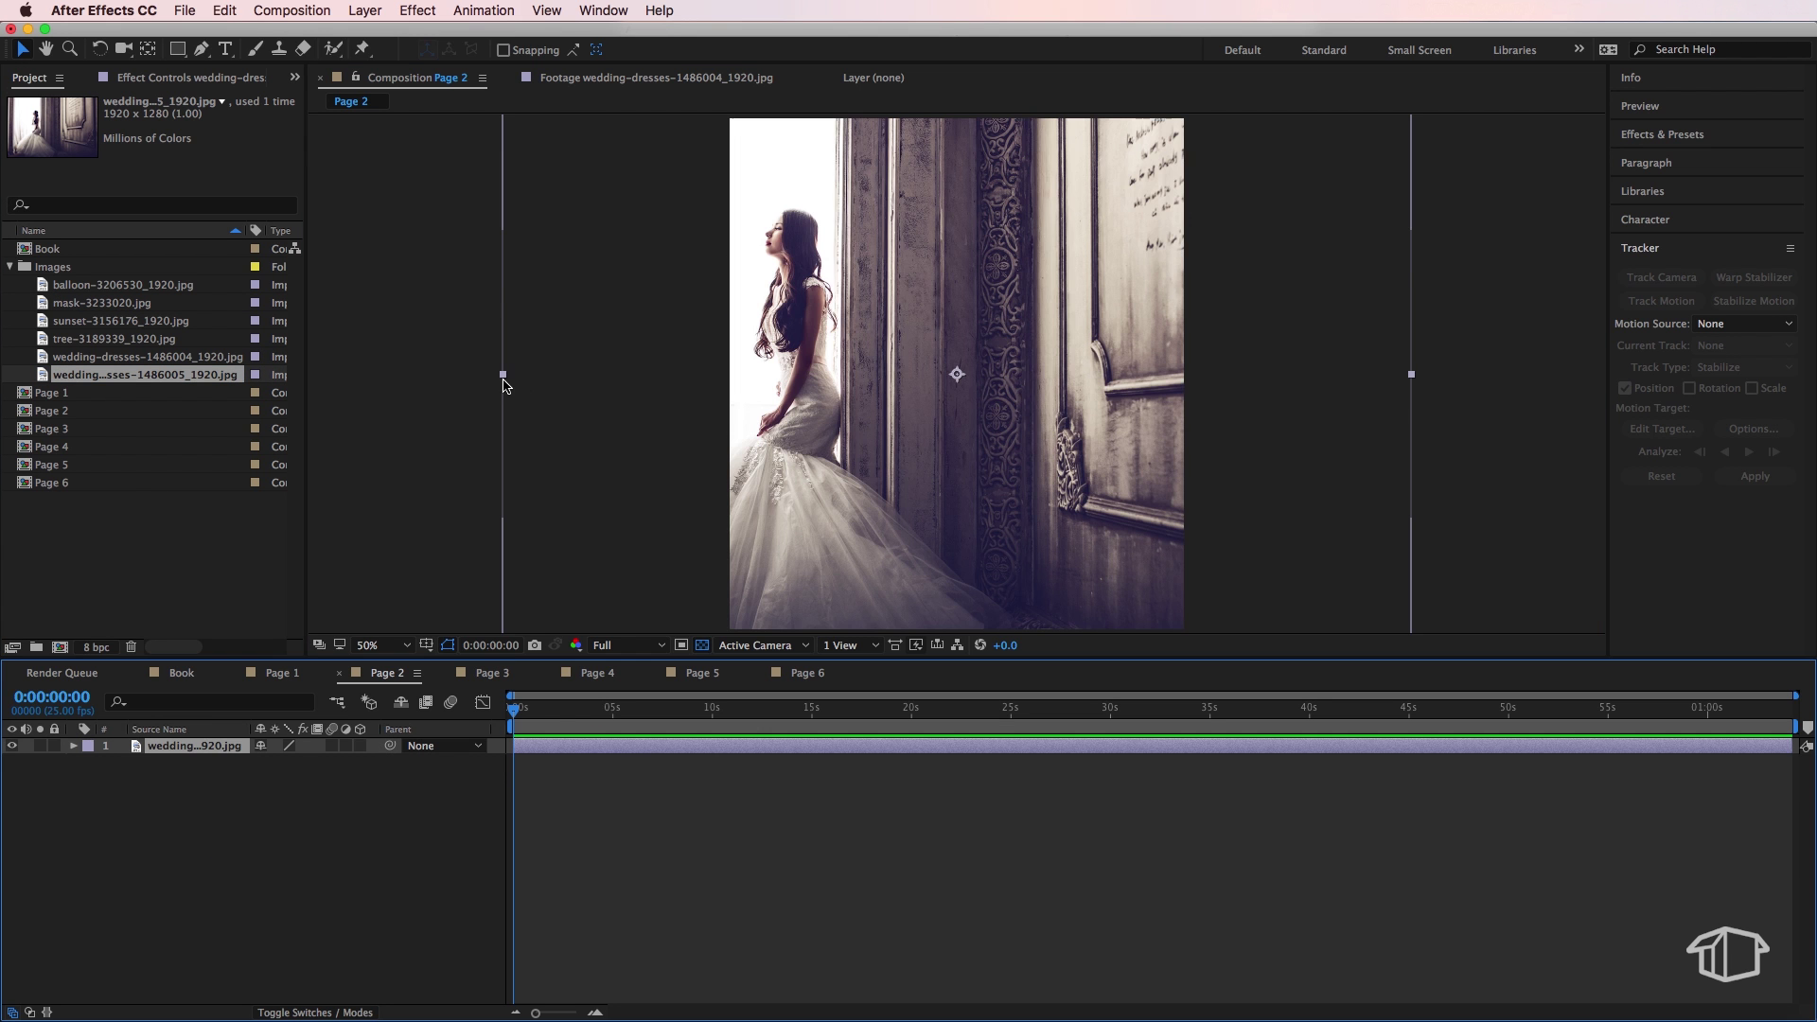
Scale and reposition the wedding image in Page 2, and add wedding-dresses-1486004_1920.jpg to Page 3, scaled down to fit.
{"action": "left_click_drag", "start_coordinate": [505, 383], "coordinate": [567, 378]}
{"action": "left_click_drag", "start_coordinate": [825, 415], "coordinate": [921, 412]}
{"action": "left_click", "coordinate": [492, 673]}
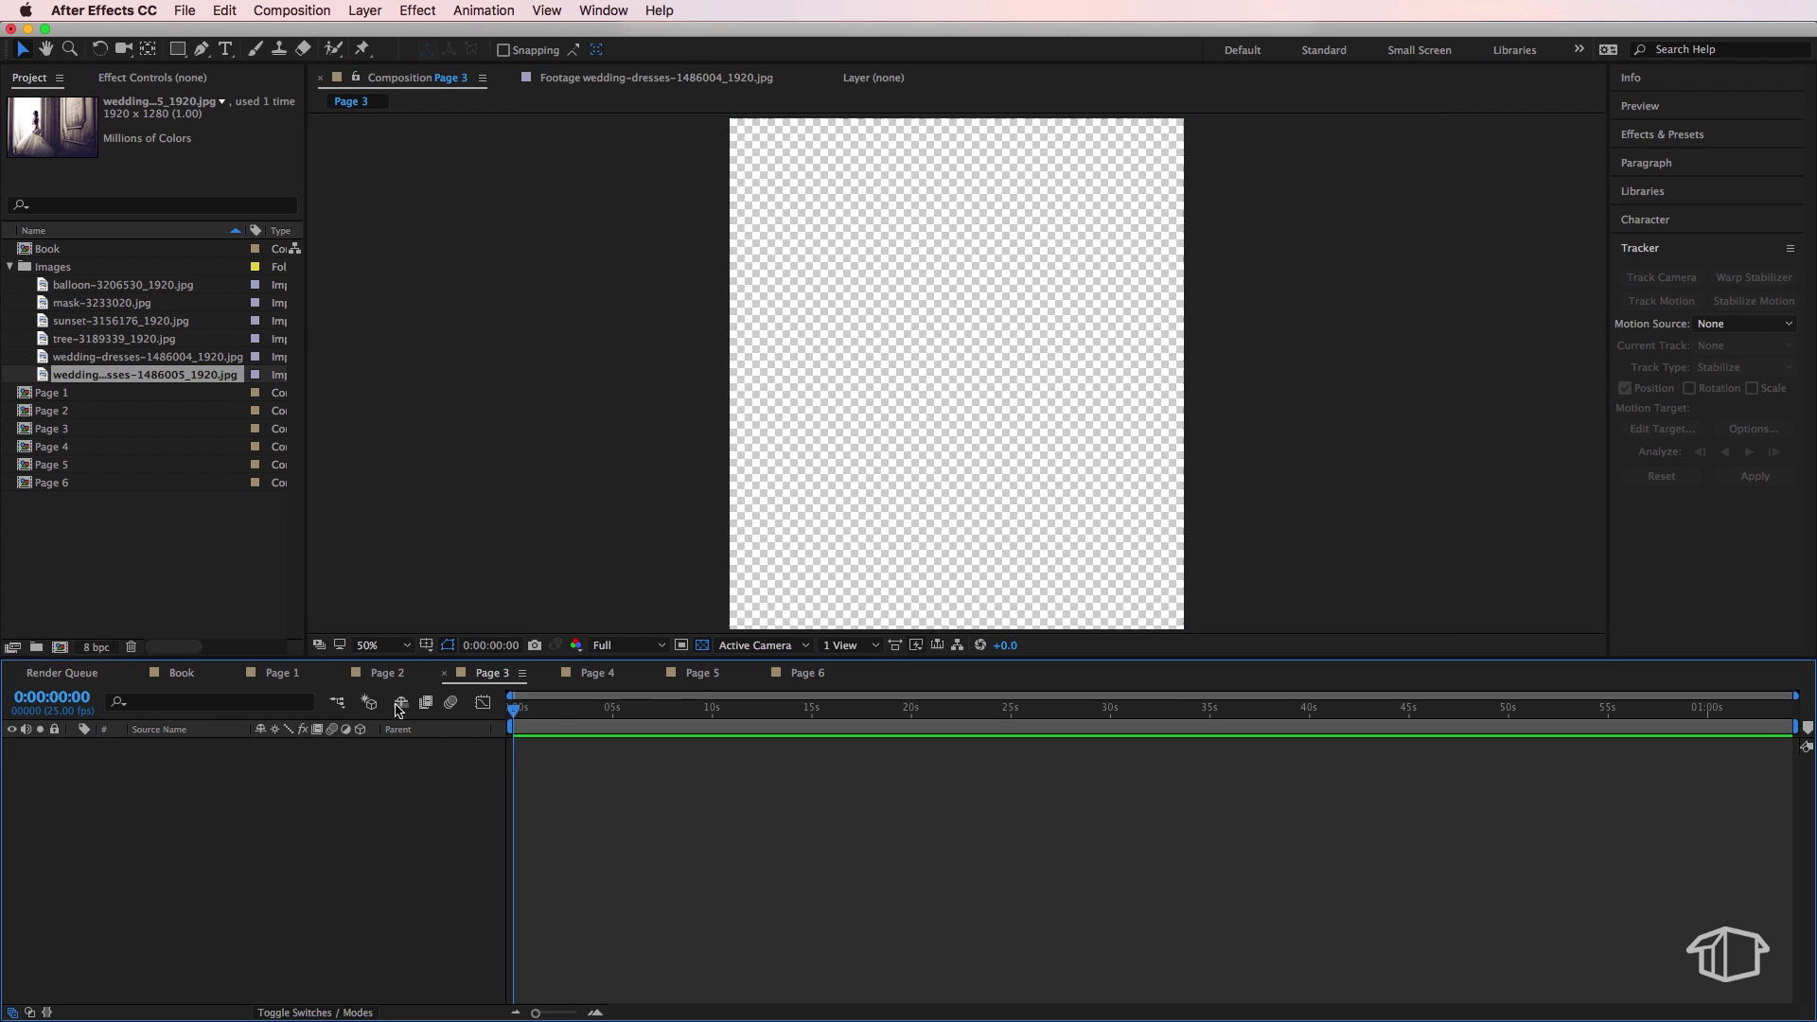
{"action": "left_click_drag", "start_coordinate": [146, 357], "coordinate": [934, 416]}
{"action": "left_click_drag", "start_coordinate": [502, 403], "coordinate": [556, 372]}
Add sunset-3156176_1920.jpg to Page 4 and tree-3189339_1920.jpg to Page 5, scaling each down to the page height.
{"action": "left_click", "coordinate": [597, 673]}
{"action": "left_click_drag", "start_coordinate": [124, 321], "coordinate": [256, 791]}
{"action": "left_click_drag", "start_coordinate": [502, 374], "coordinate": [568, 394]}
{"action": "left_click", "coordinate": [702, 672]}
{"action": "left_click_drag", "start_coordinate": [117, 339], "coordinate": [231, 757]}
{"action": "left_click_drag", "start_coordinate": [502, 374], "coordinate": [547, 374]}
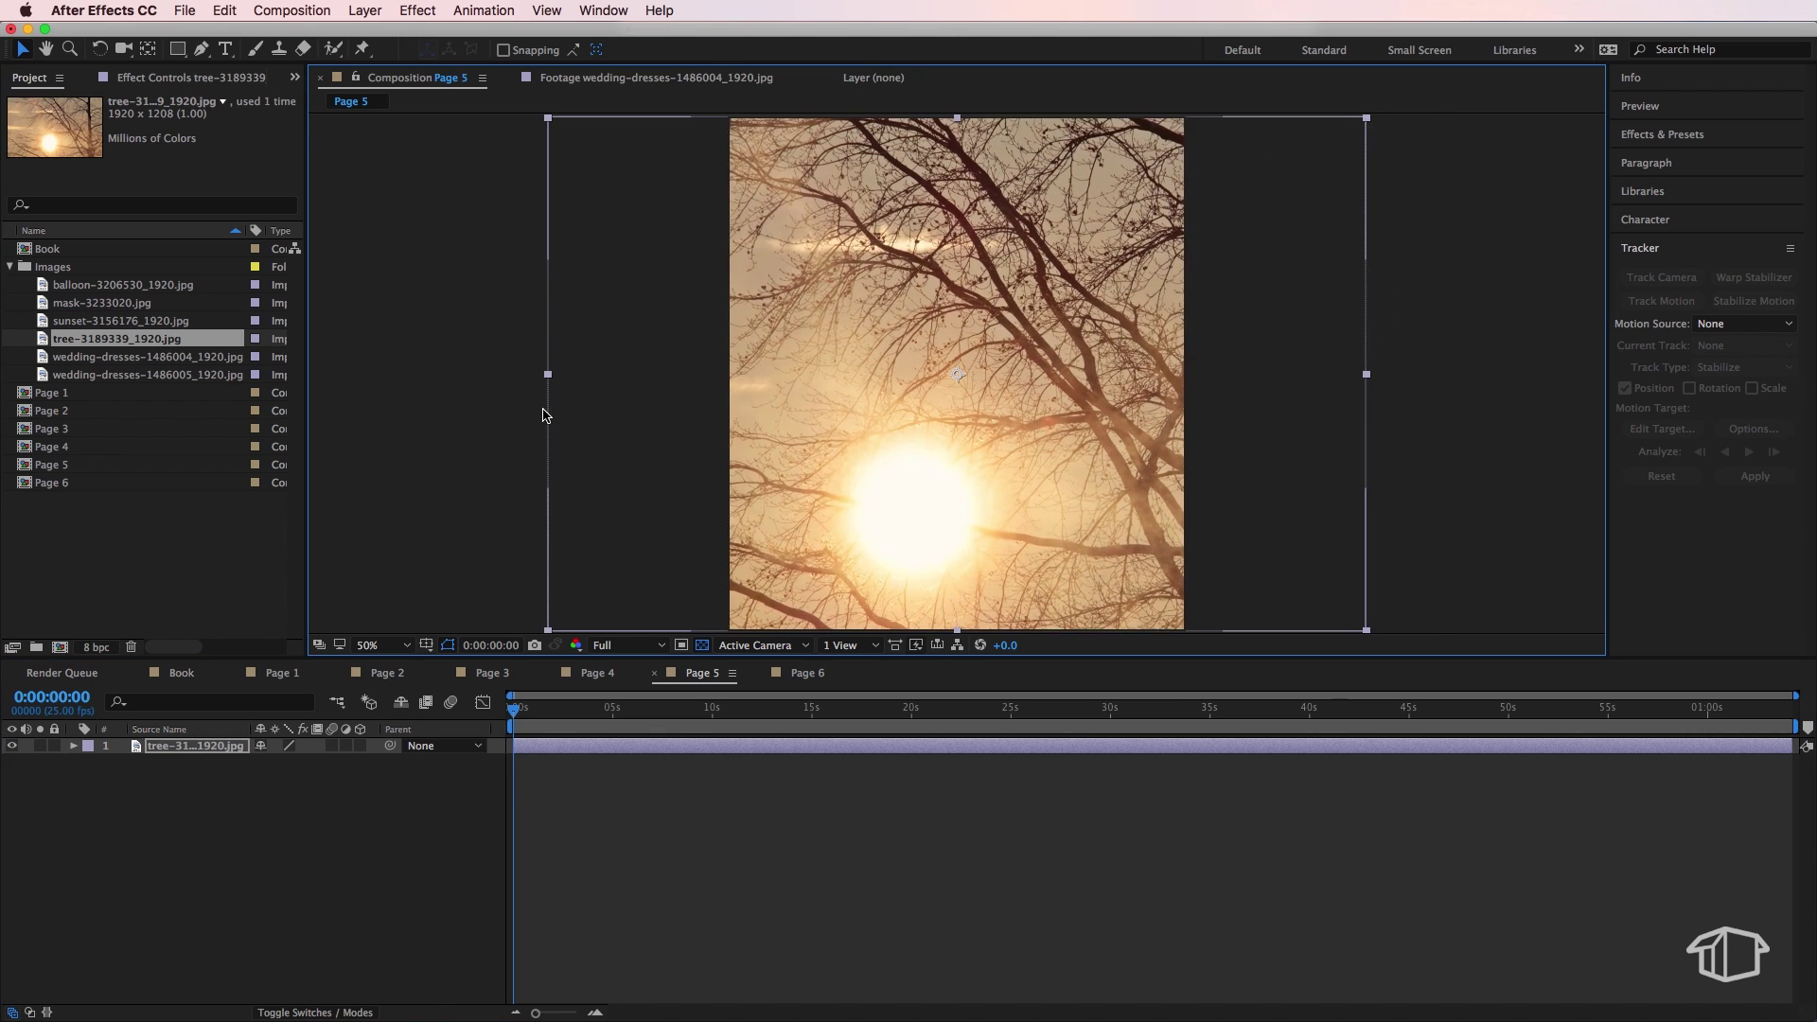
Add balloon-3206530_1920.jpg to Page 6, scale it down, and shift it left to frame the lantern and boy.
{"action": "left_click", "coordinate": [807, 672]}
{"action": "left_click_drag", "start_coordinate": [126, 284], "coordinate": [657, 438]}
{"action": "left_click_drag", "start_coordinate": [502, 374], "coordinate": [625, 374]}
{"action": "left_click_drag", "start_coordinate": [1116, 407], "coordinate": [1024, 405]}
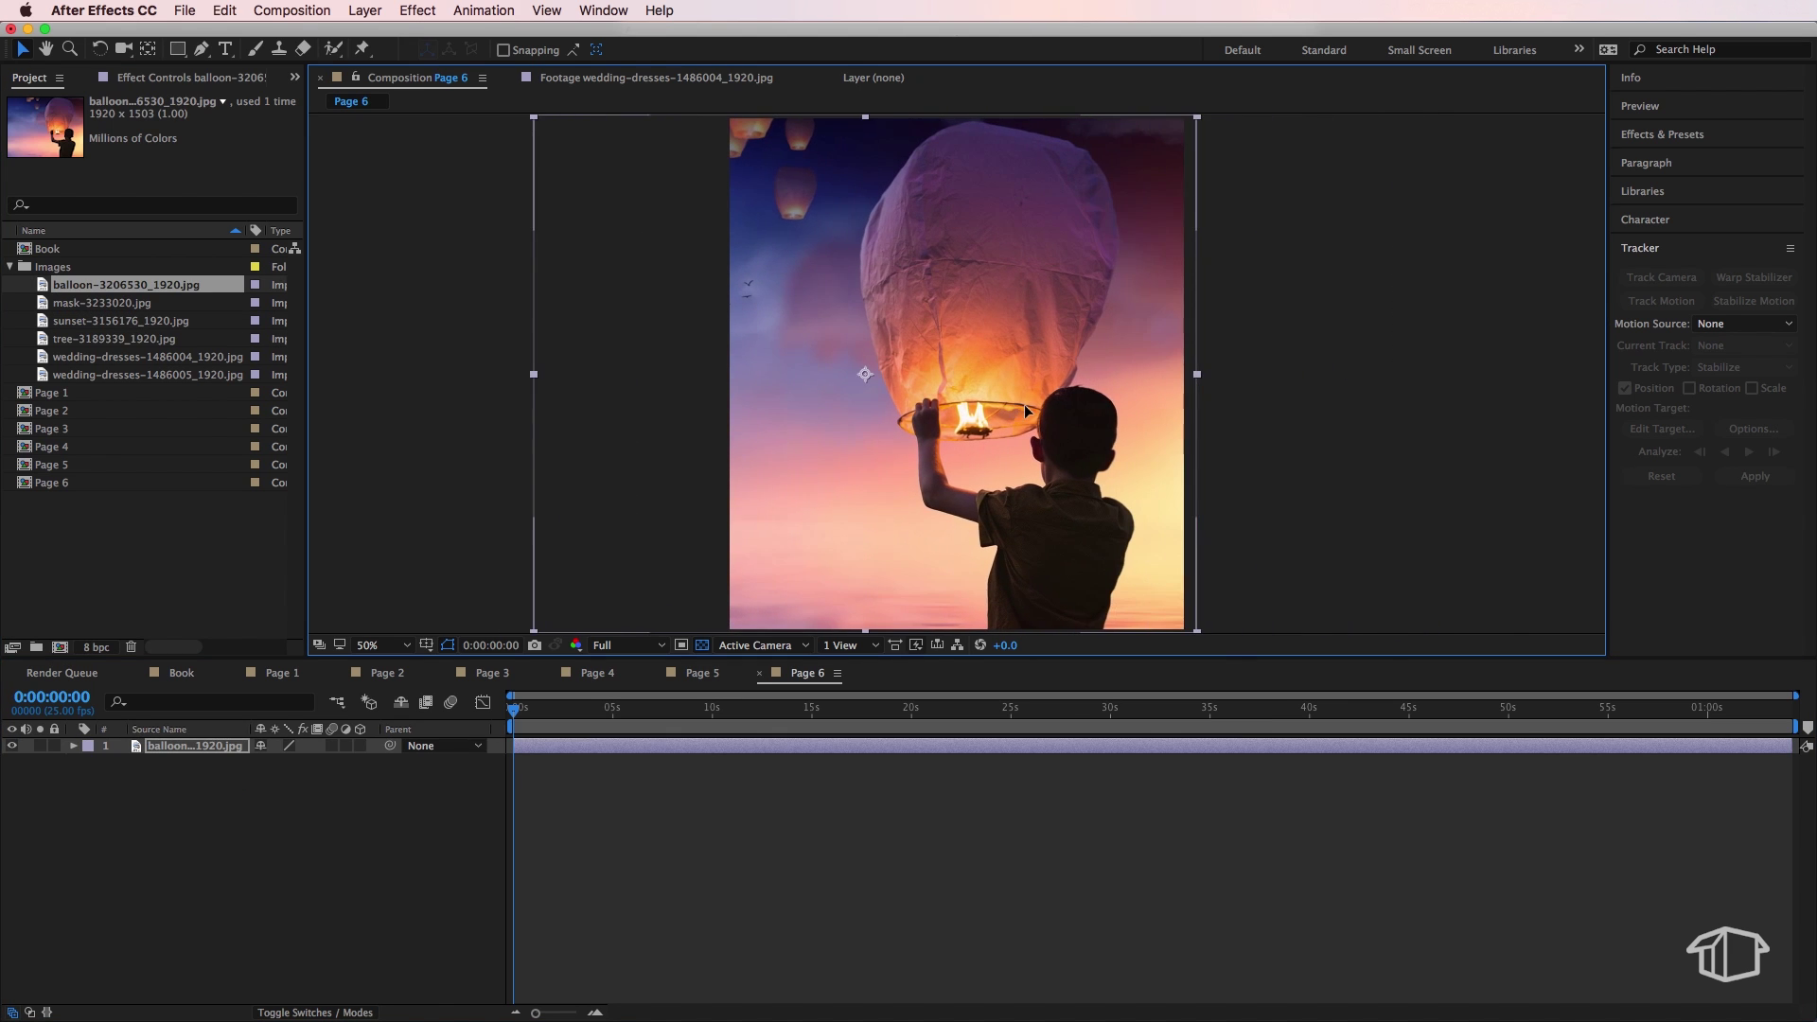
Collapse the Images folder and add Page 6 as a layer in the Book composition.
{"action": "left_click", "coordinate": [387, 673]}
{"action": "left_click", "coordinate": [276, 673]}
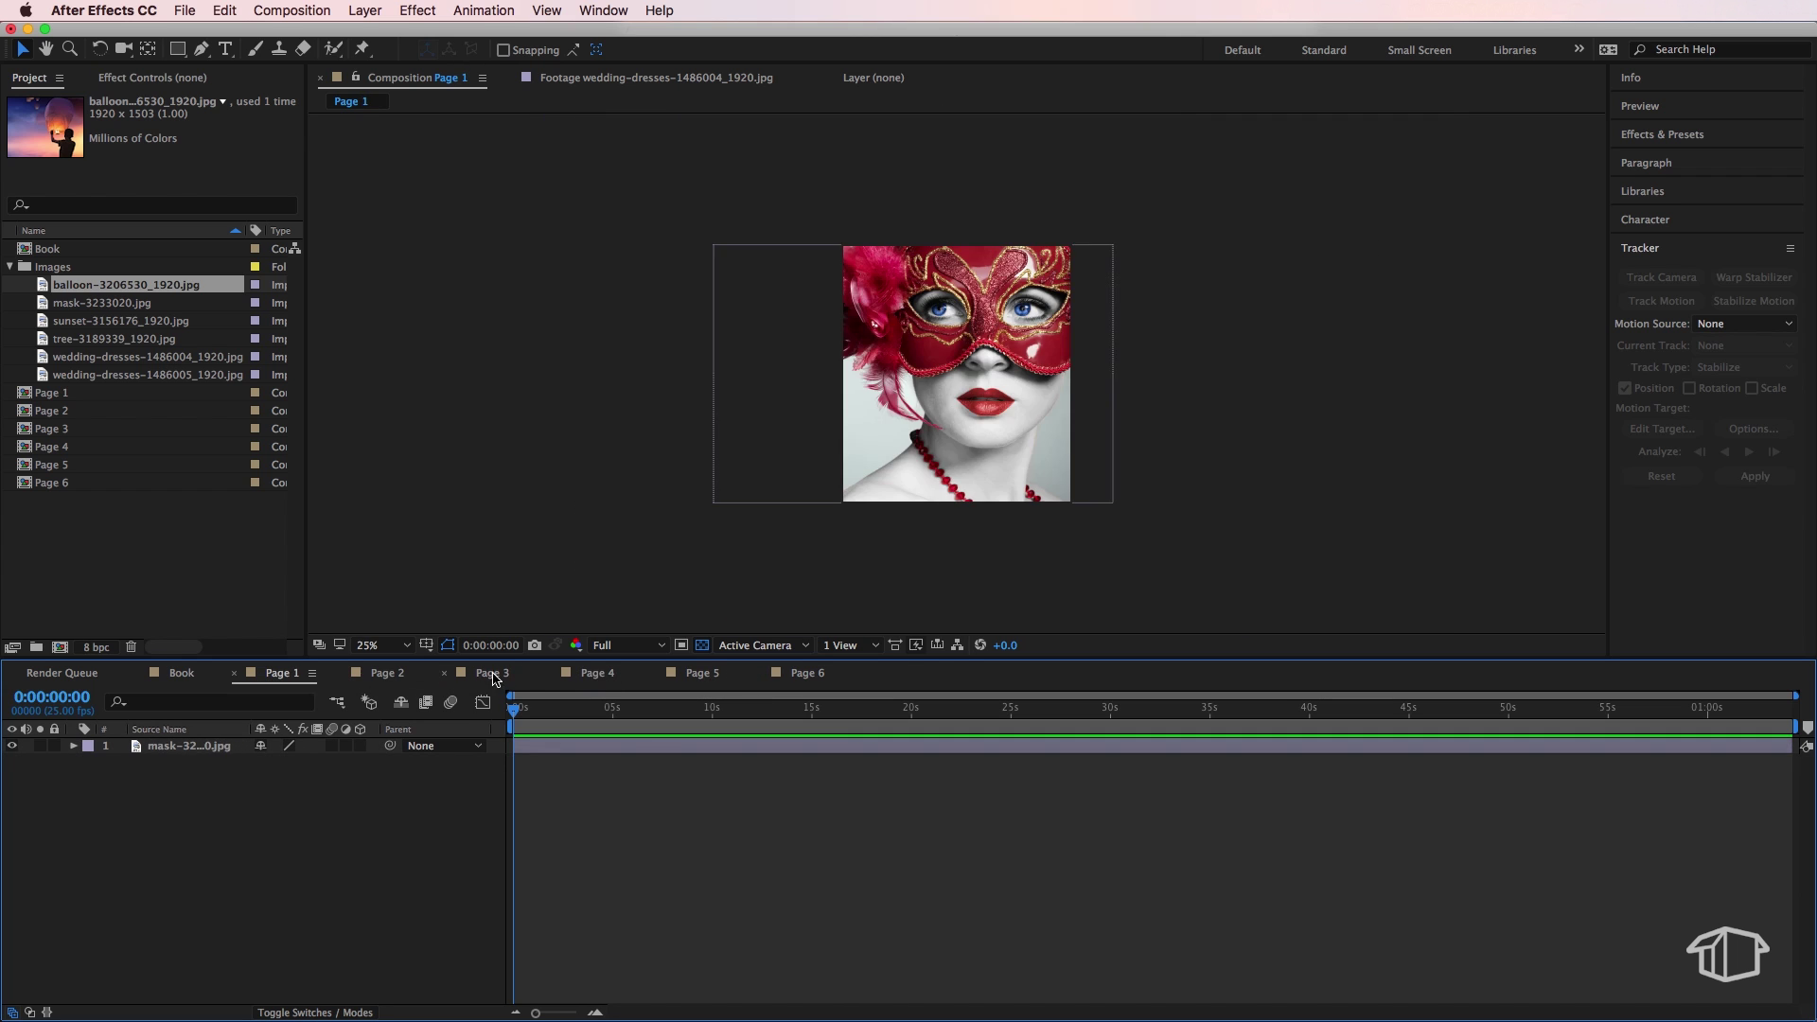
{"action": "left_click", "coordinate": [596, 672]}
{"action": "left_click", "coordinate": [807, 673]}
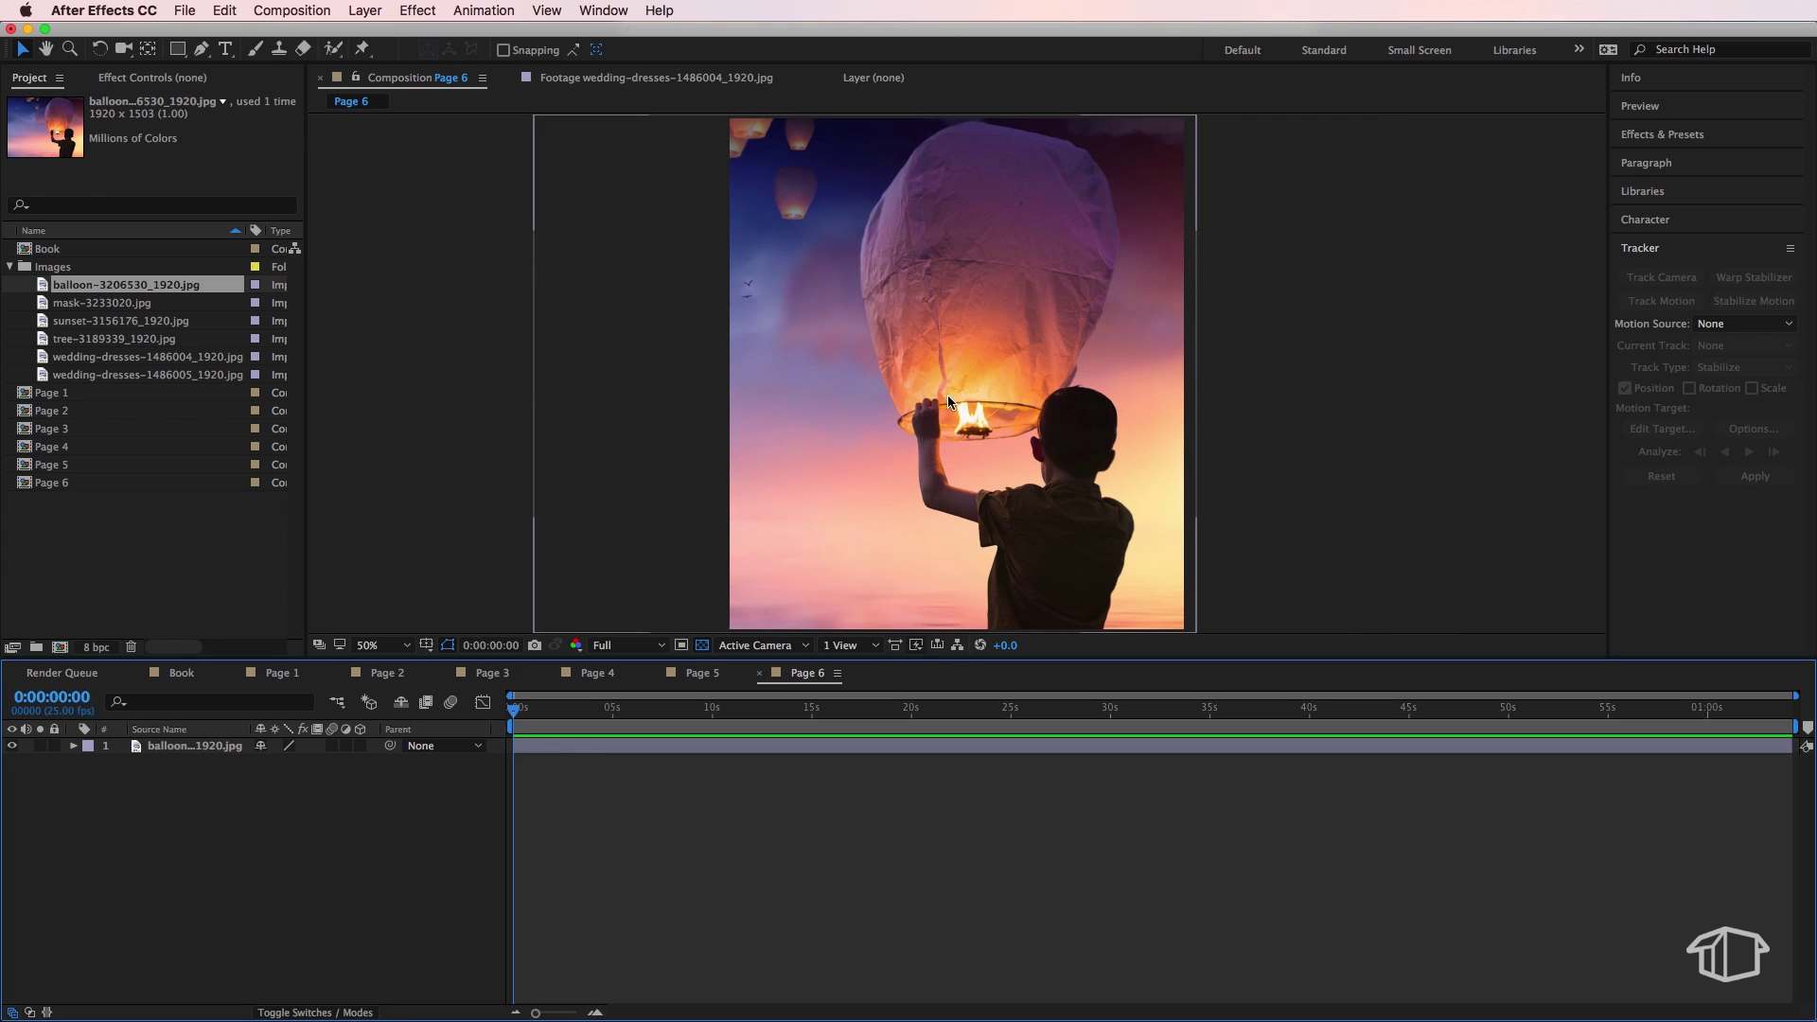
{"action": "left_click", "coordinate": [182, 673]}
{"action": "left_click", "coordinate": [142, 417]}
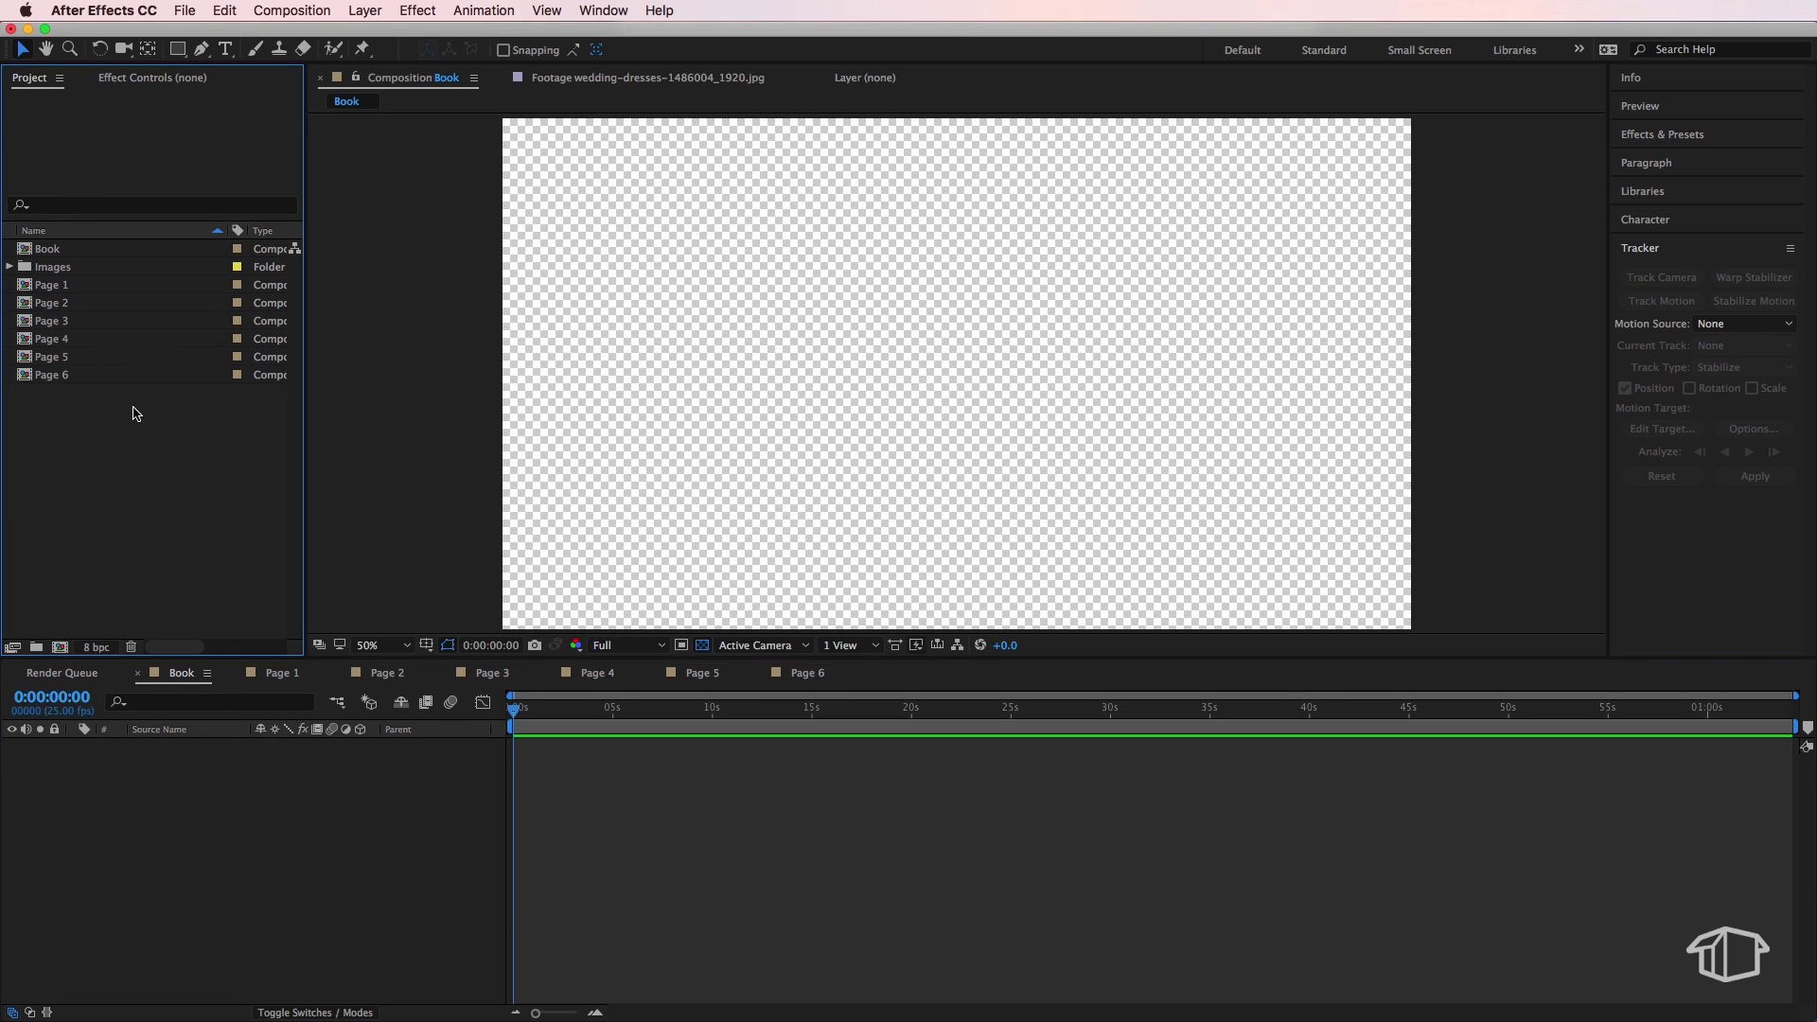
{"action": "left_click", "coordinate": [49, 377]}
{"action": "left_click_drag", "start_coordinate": [52, 380], "coordinate": [168, 779]}
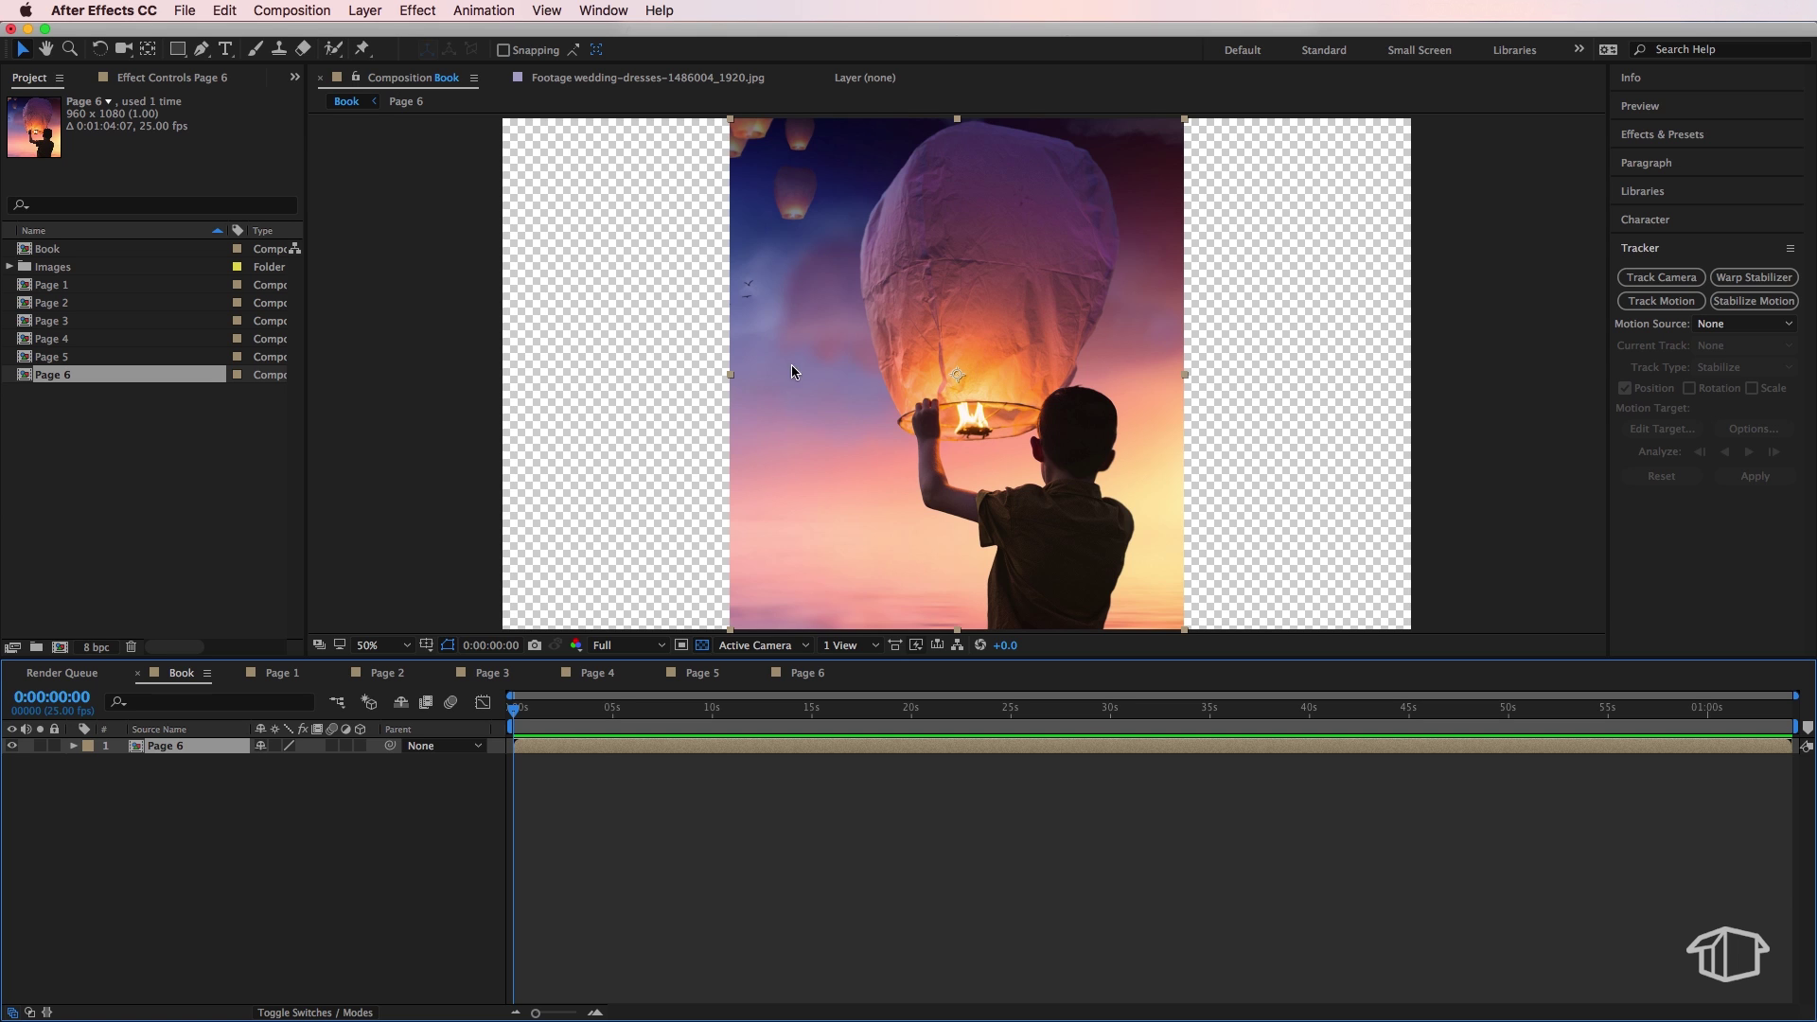
Scale Page 6 down proportionally and place it in the right half of the Book frame.
{"action": "left_click_drag", "start_coordinate": [731, 375], "coordinate": [792, 372]}
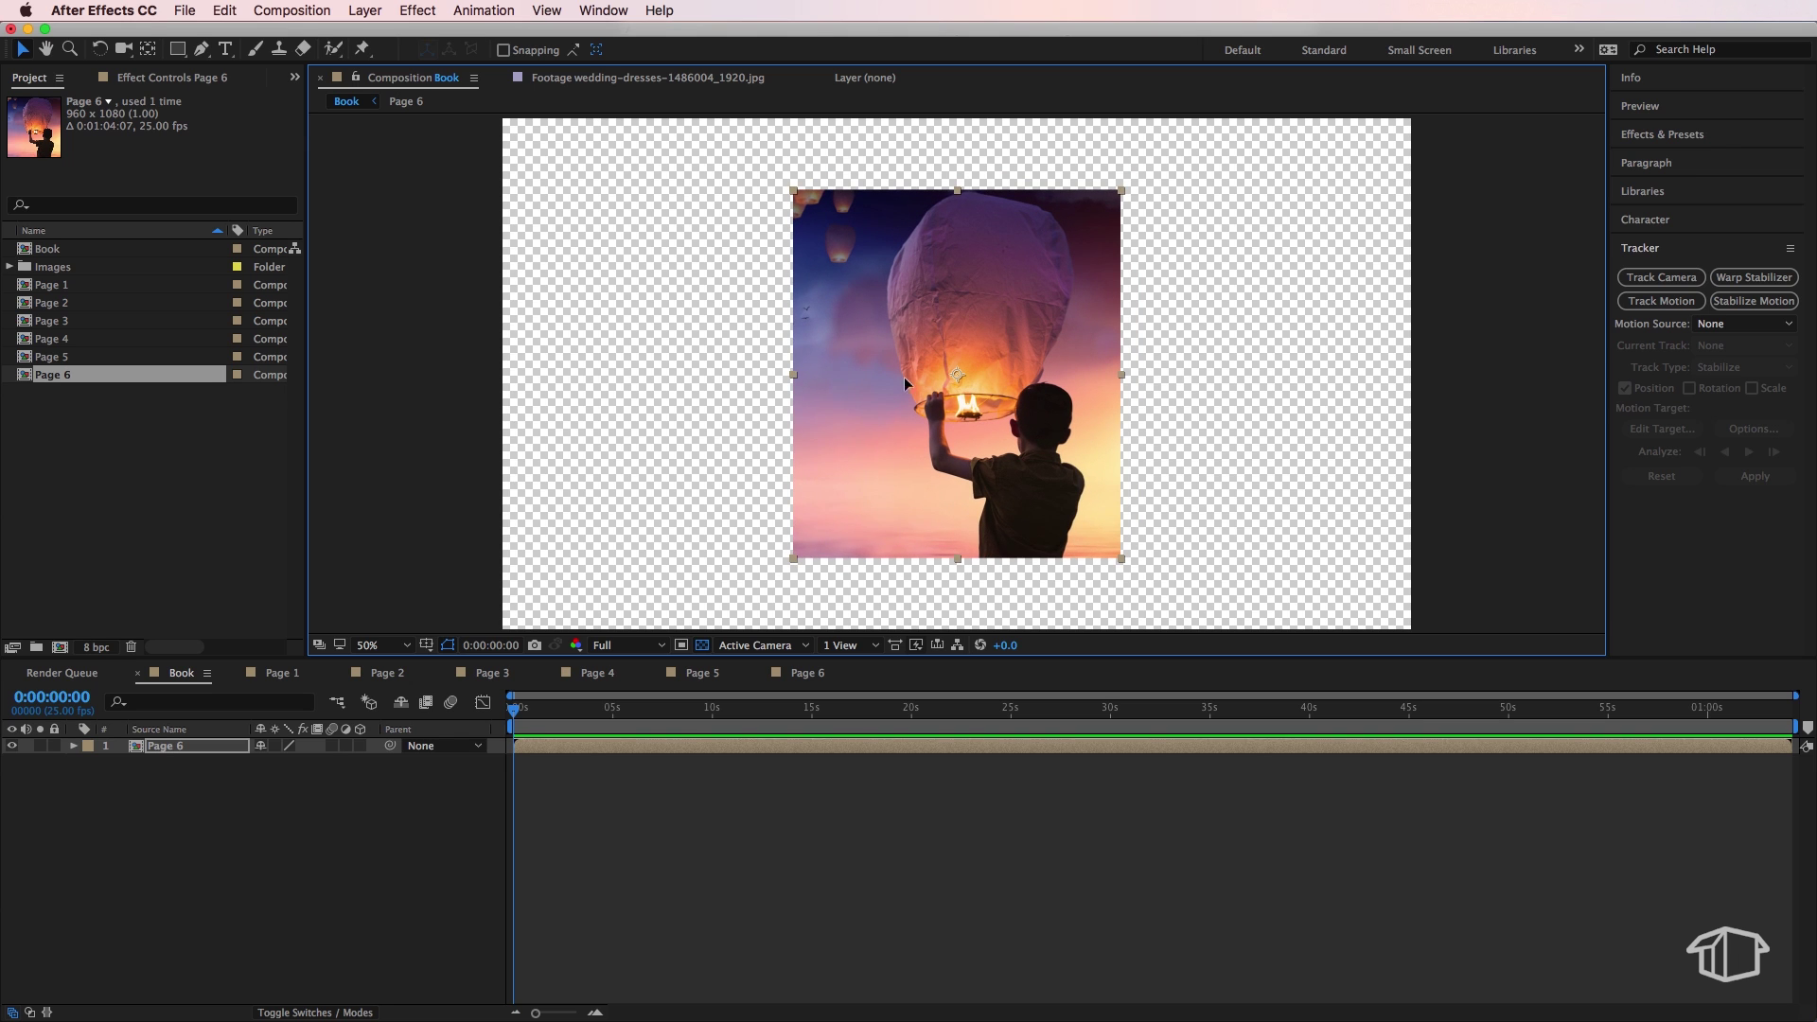
{"action": "left_click_drag", "start_coordinate": [904, 376], "coordinate": [1084, 386]}
{"action": "left_click_drag", "start_coordinate": [974, 374], "coordinate": [942, 390]}
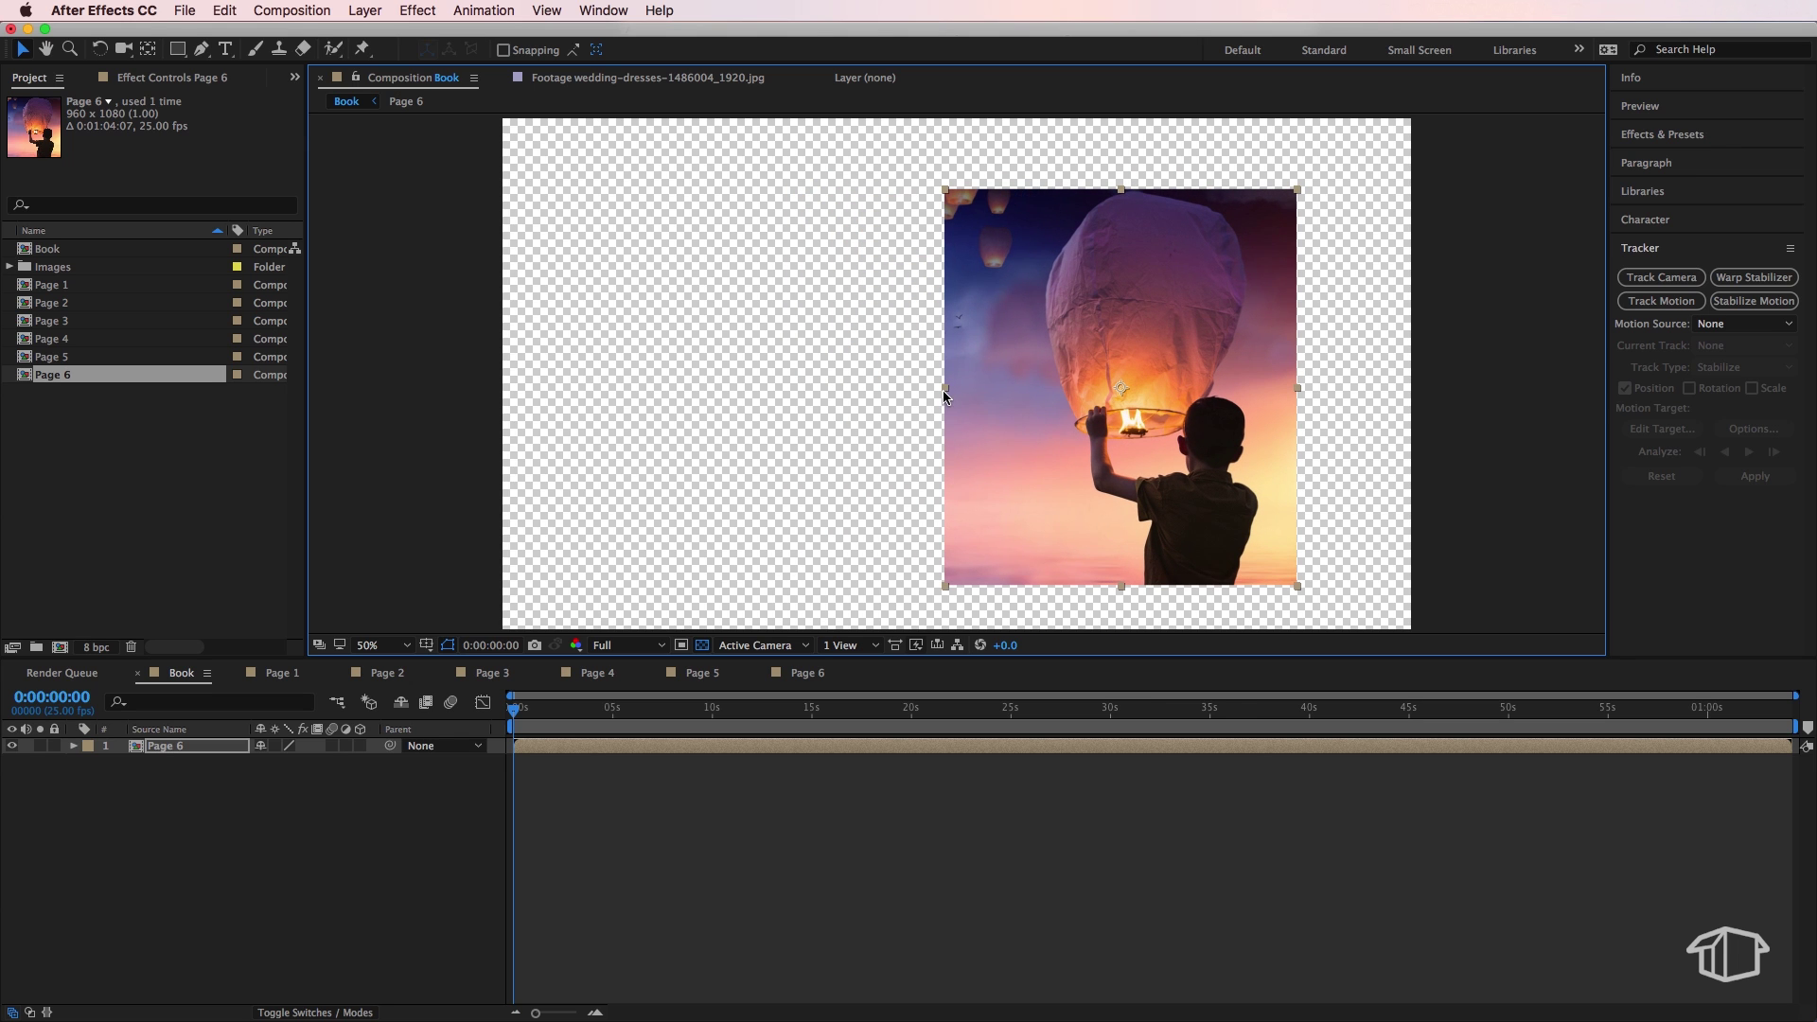
{"action": "left_click", "coordinate": [686, 843]}
Add Page 4 as a layer above Page 6 in the Book composition.
{"action": "left_click_drag", "start_coordinate": [47, 338], "coordinate": [606, 385]}
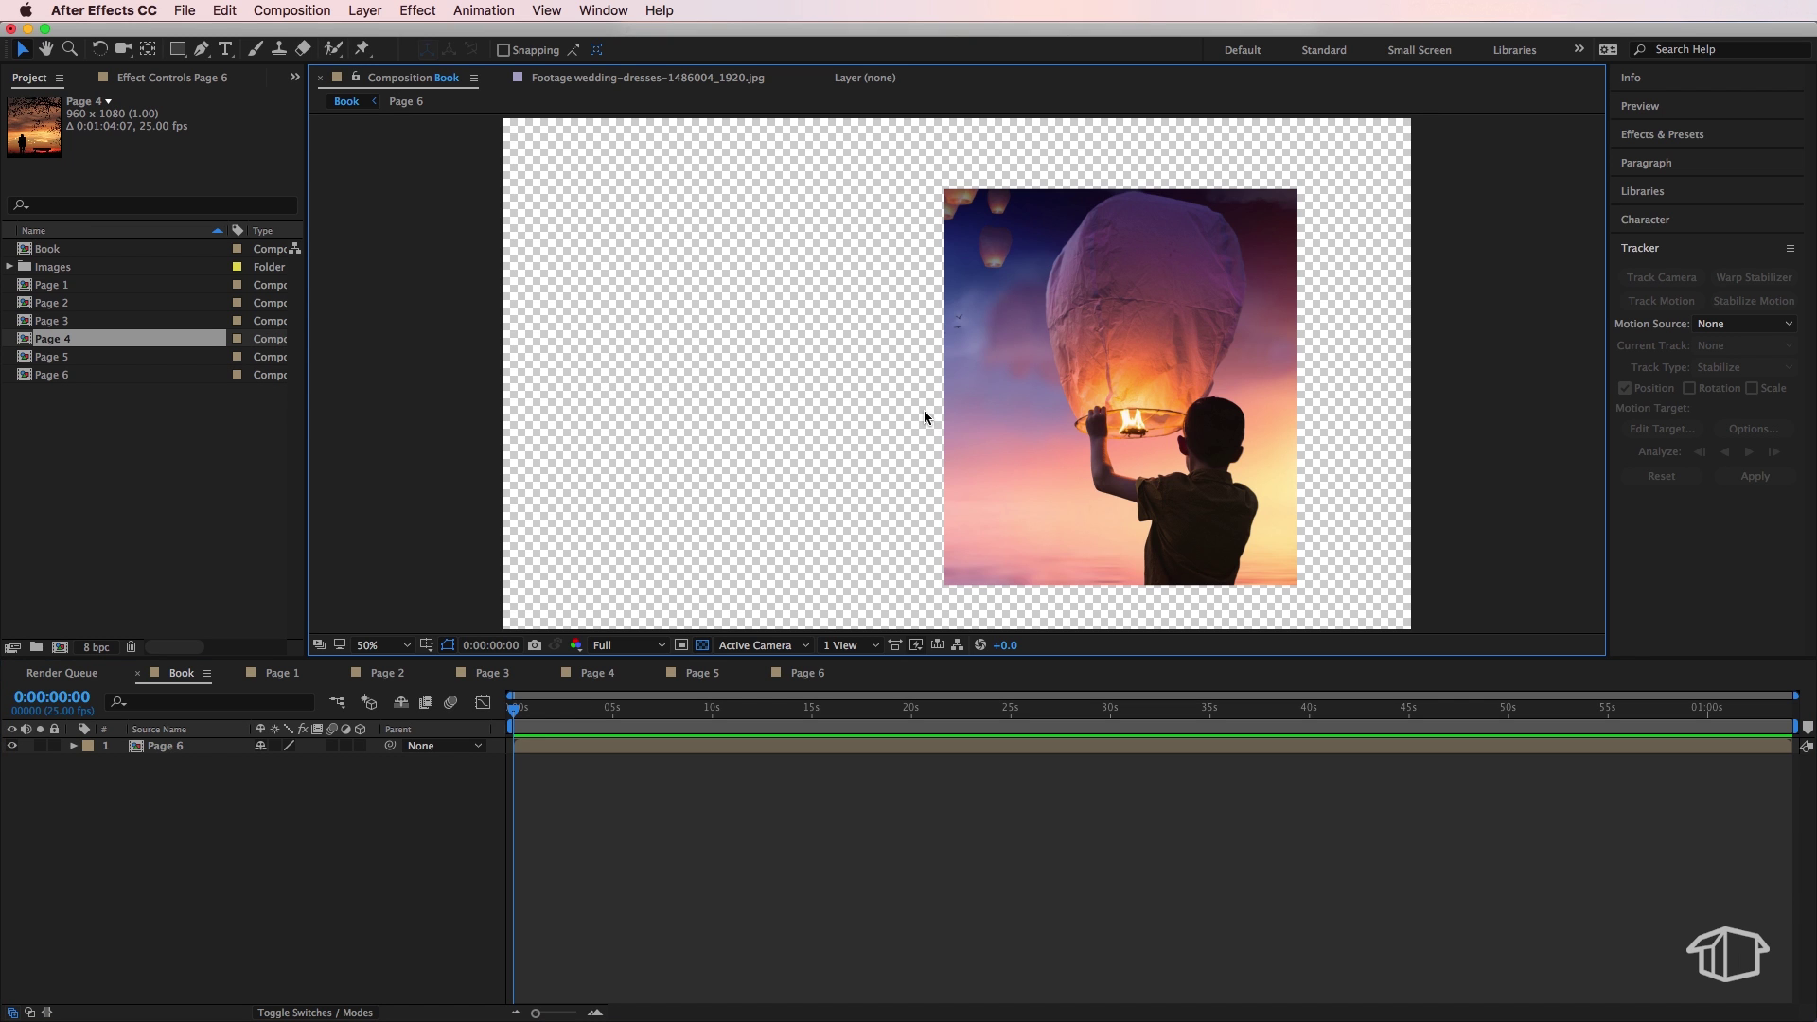
{"action": "left_click", "coordinate": [185, 753]}
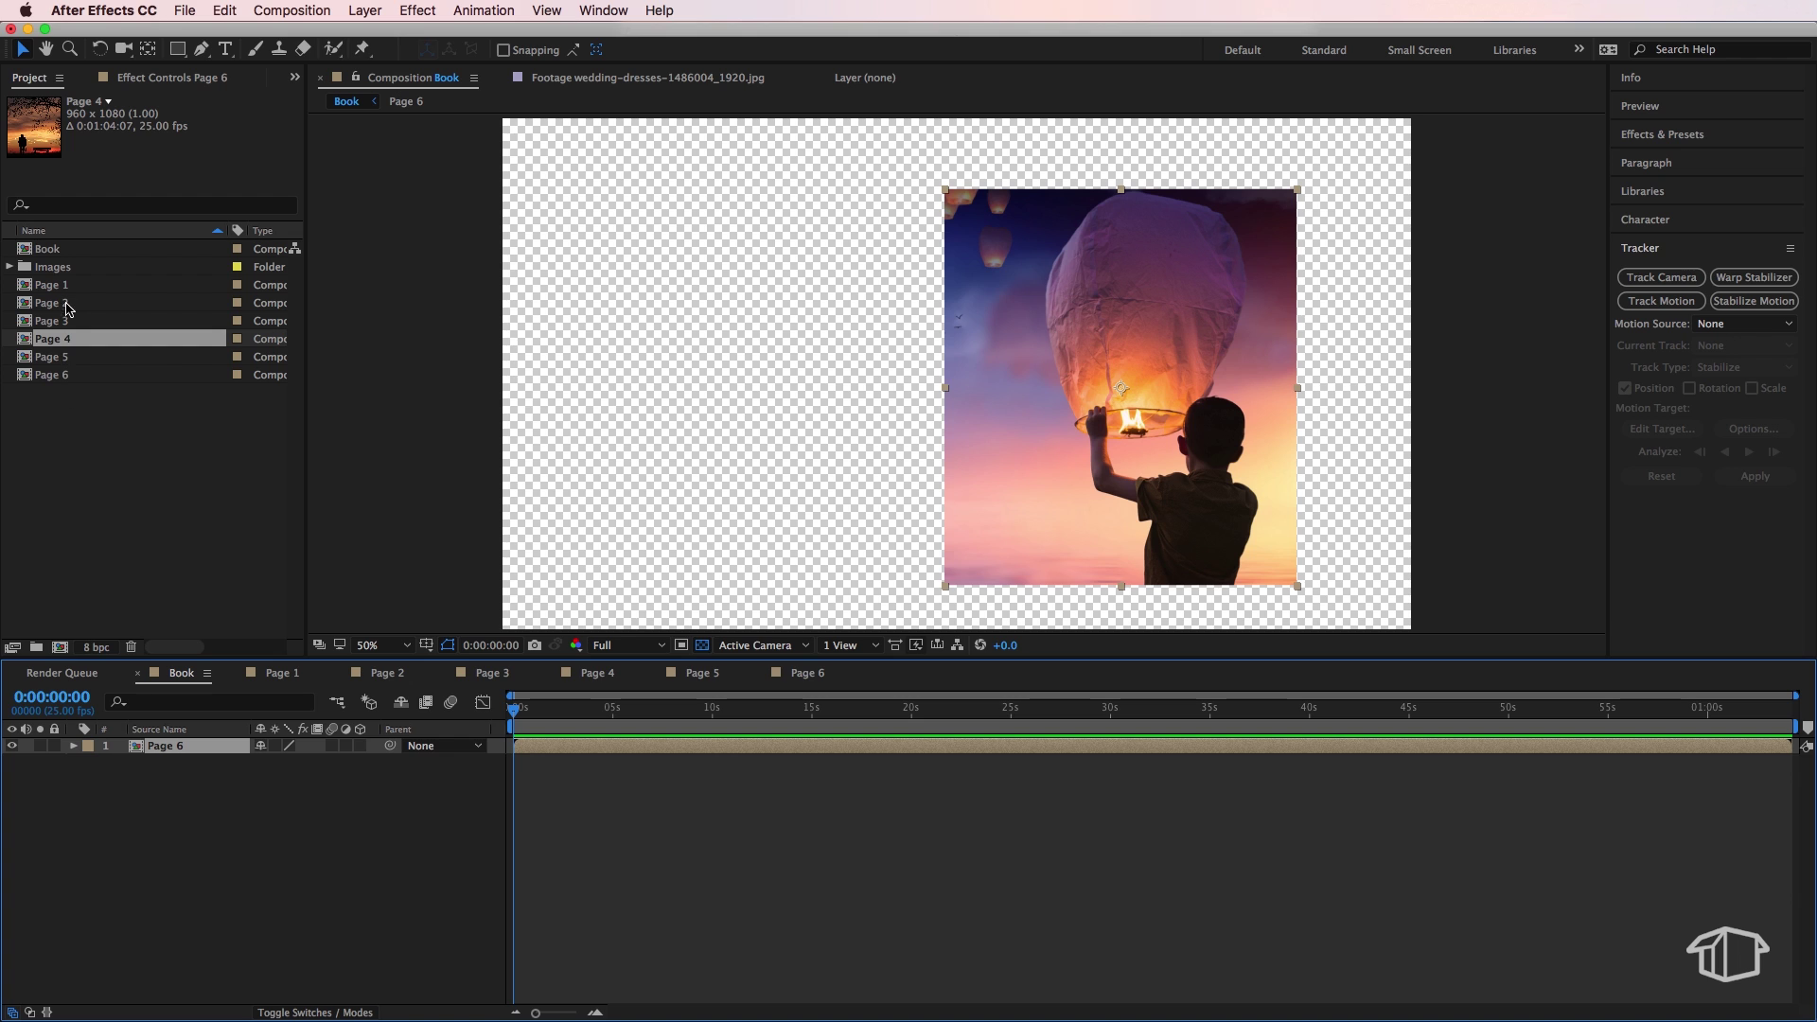
{"action": "left_click", "coordinate": [173, 477]}
{"action": "left_click", "coordinate": [168, 785]}
{"action": "left_click", "coordinate": [173, 750]}
{"action": "left_click", "coordinate": [53, 342]}
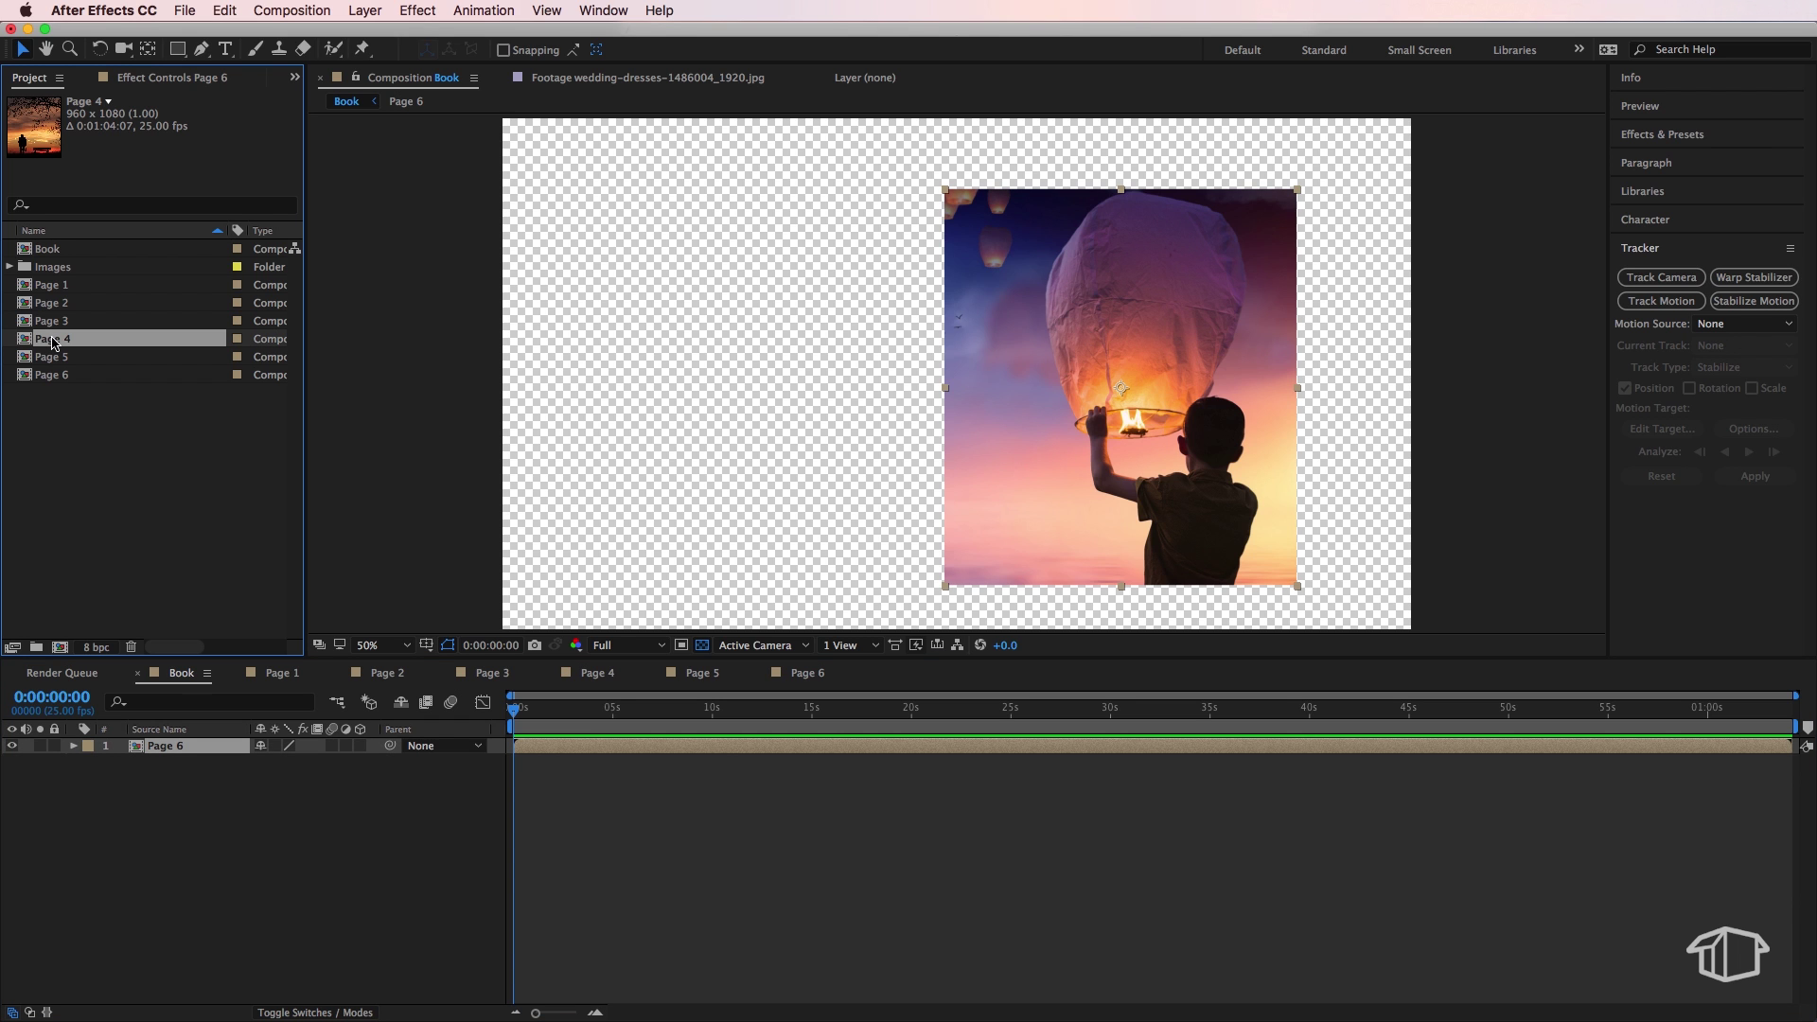
{"action": "left_click_drag", "start_coordinate": [53, 342], "coordinate": [144, 745]}
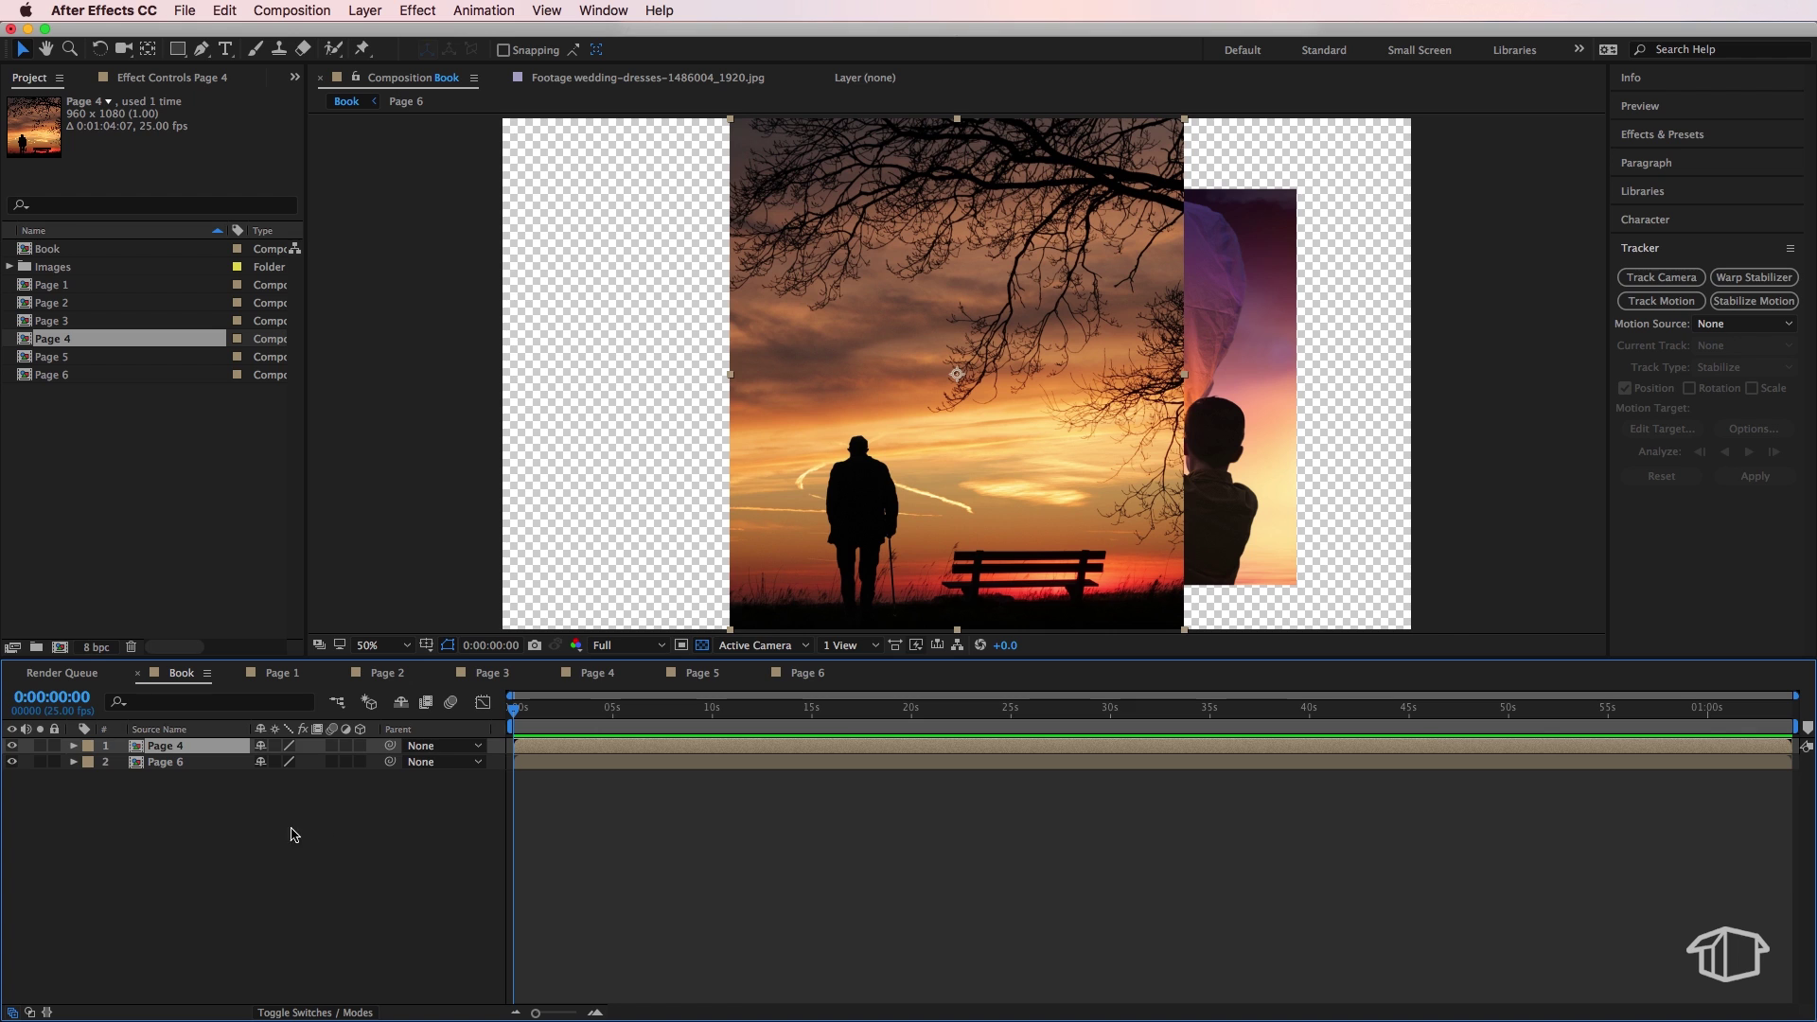
Copy the Transform properties of the Page 6 layer onto the Page 4 layer and compare their alignment by toggling visibility.
{"action": "left_click", "coordinate": [162, 779]}
{"action": "left_click", "coordinate": [83, 762]}
{"action": "left_click", "coordinate": [76, 762]}
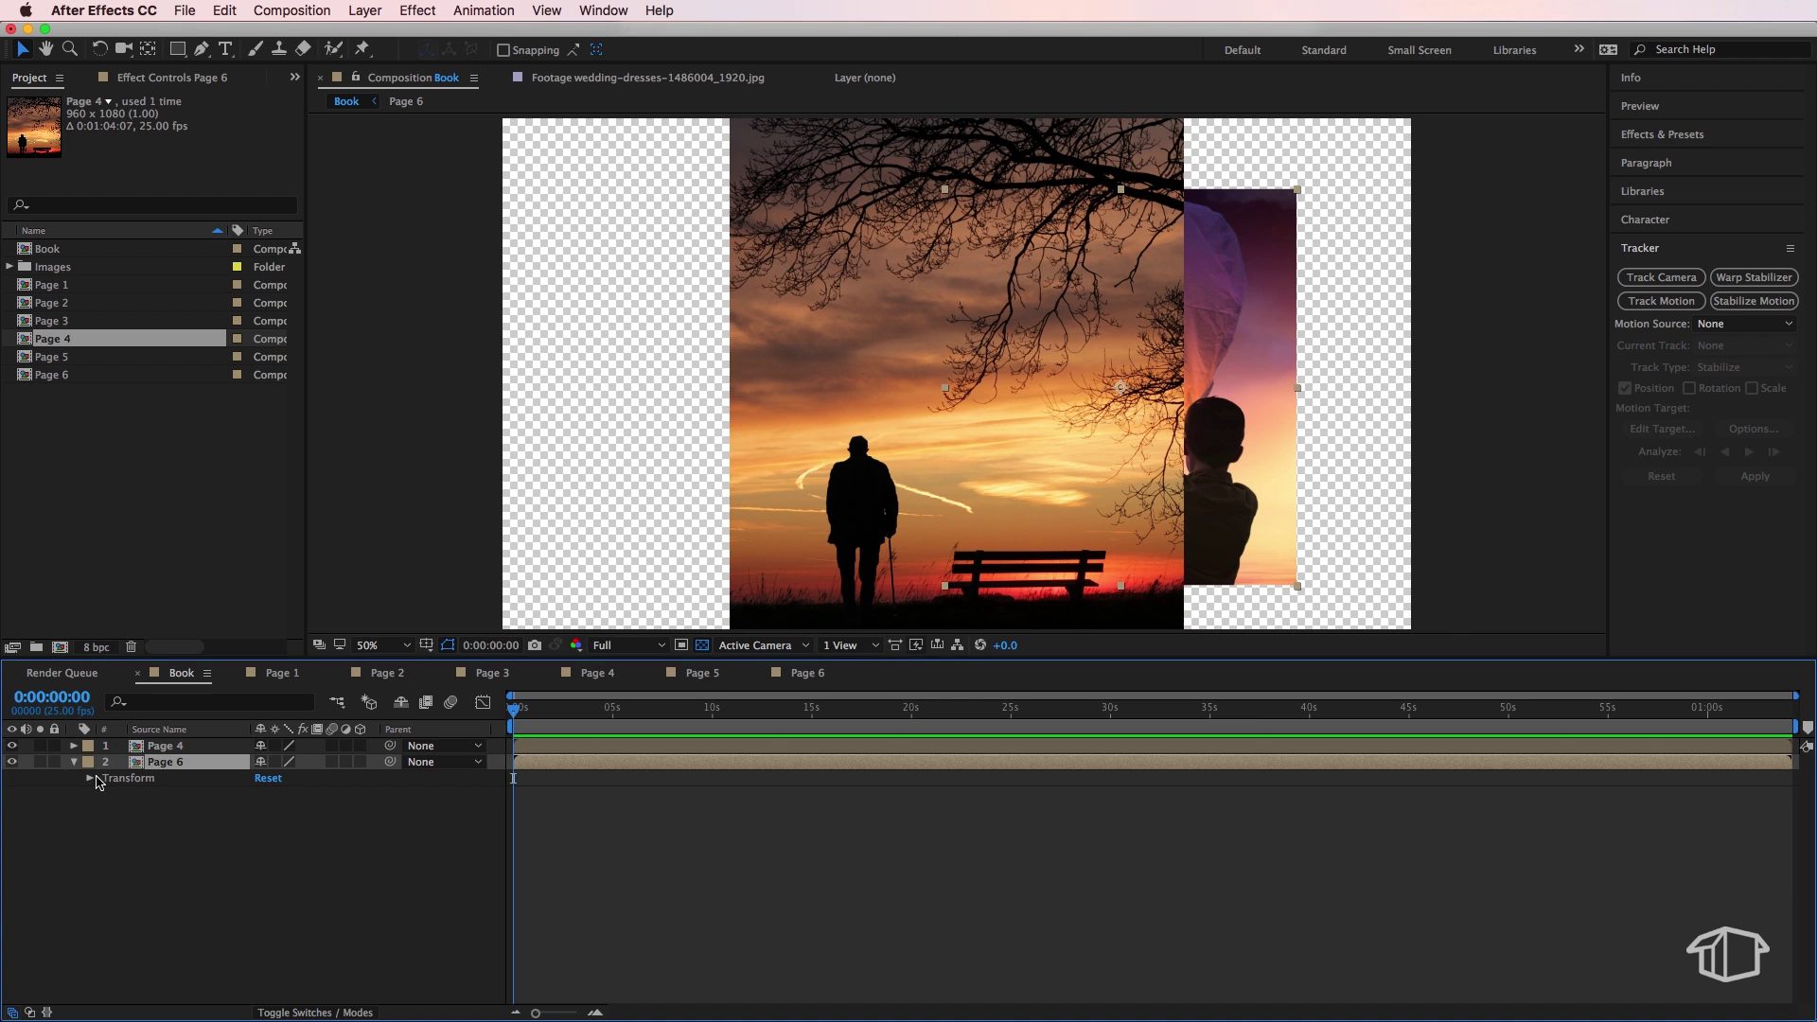
{"action": "left_click", "coordinate": [131, 780]}
{"action": "key", "text": "super+c"}
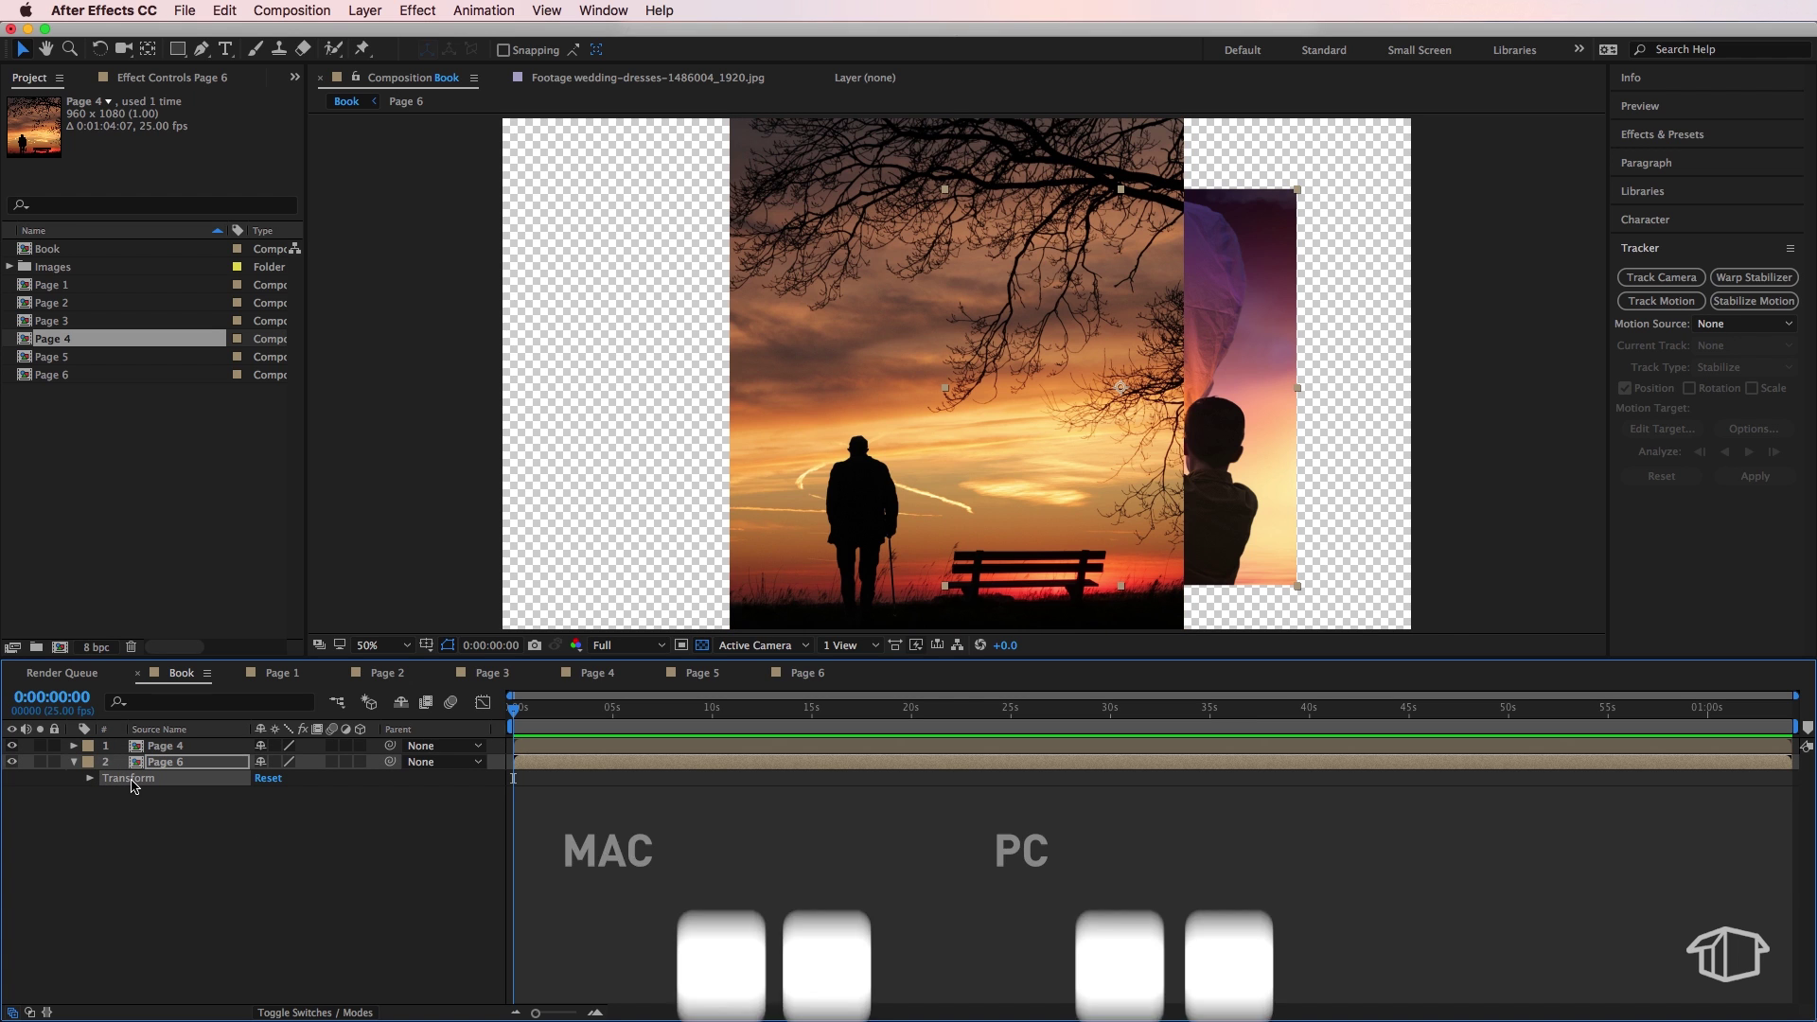
{"action": "left_click", "coordinate": [163, 747]}
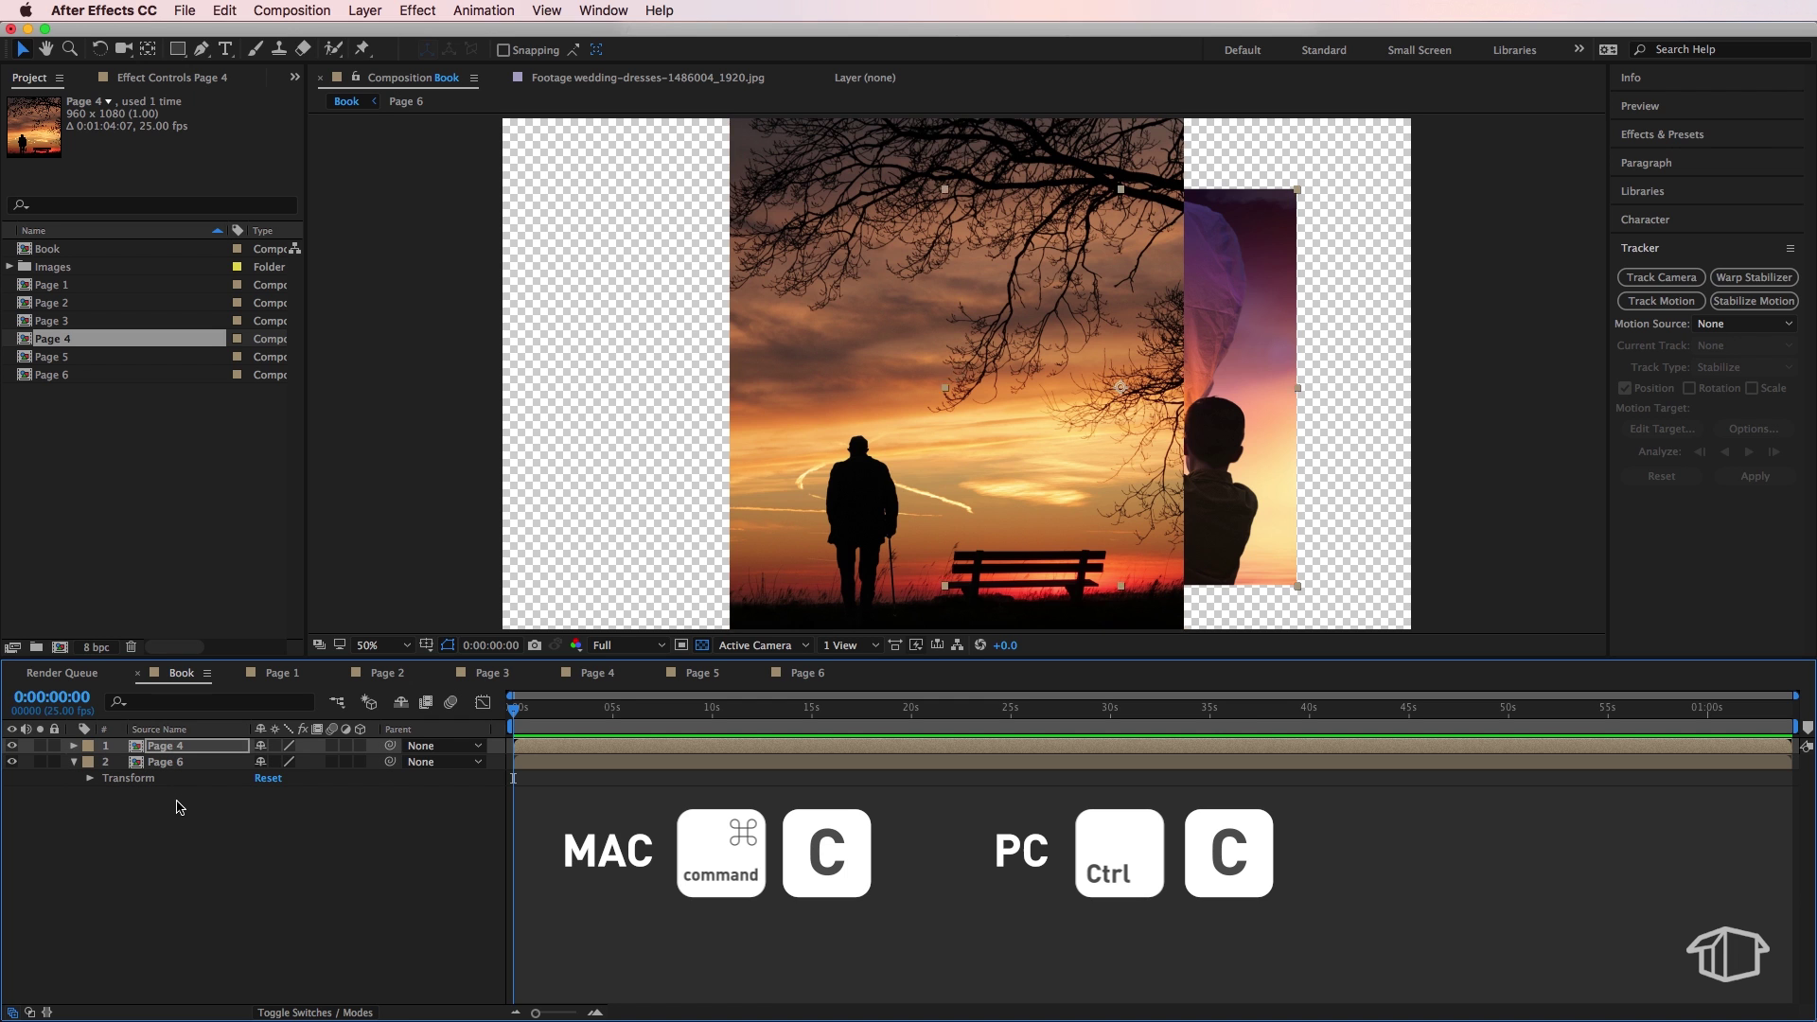
{"action": "key", "text": "super+v"}
{"action": "left_click", "coordinate": [13, 745]}
{"action": "left_click", "coordinate": [13, 746]}
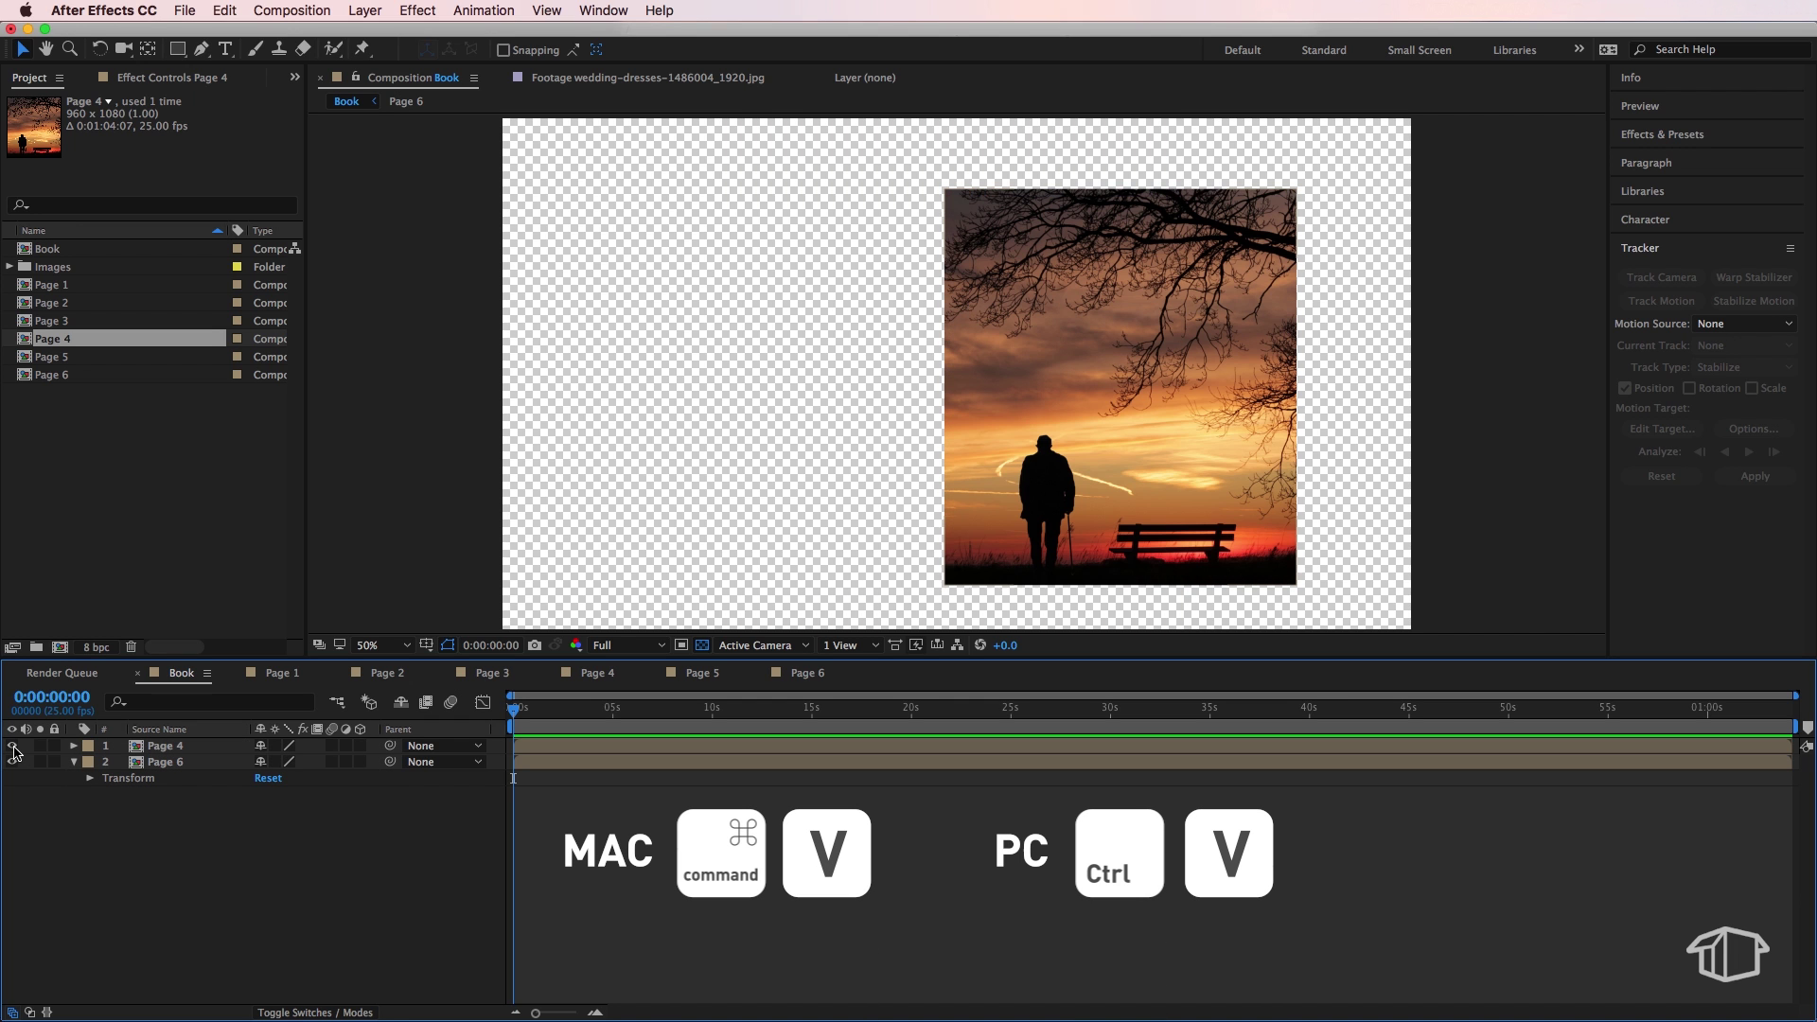
{"action": "left_click", "coordinate": [1061, 398]}
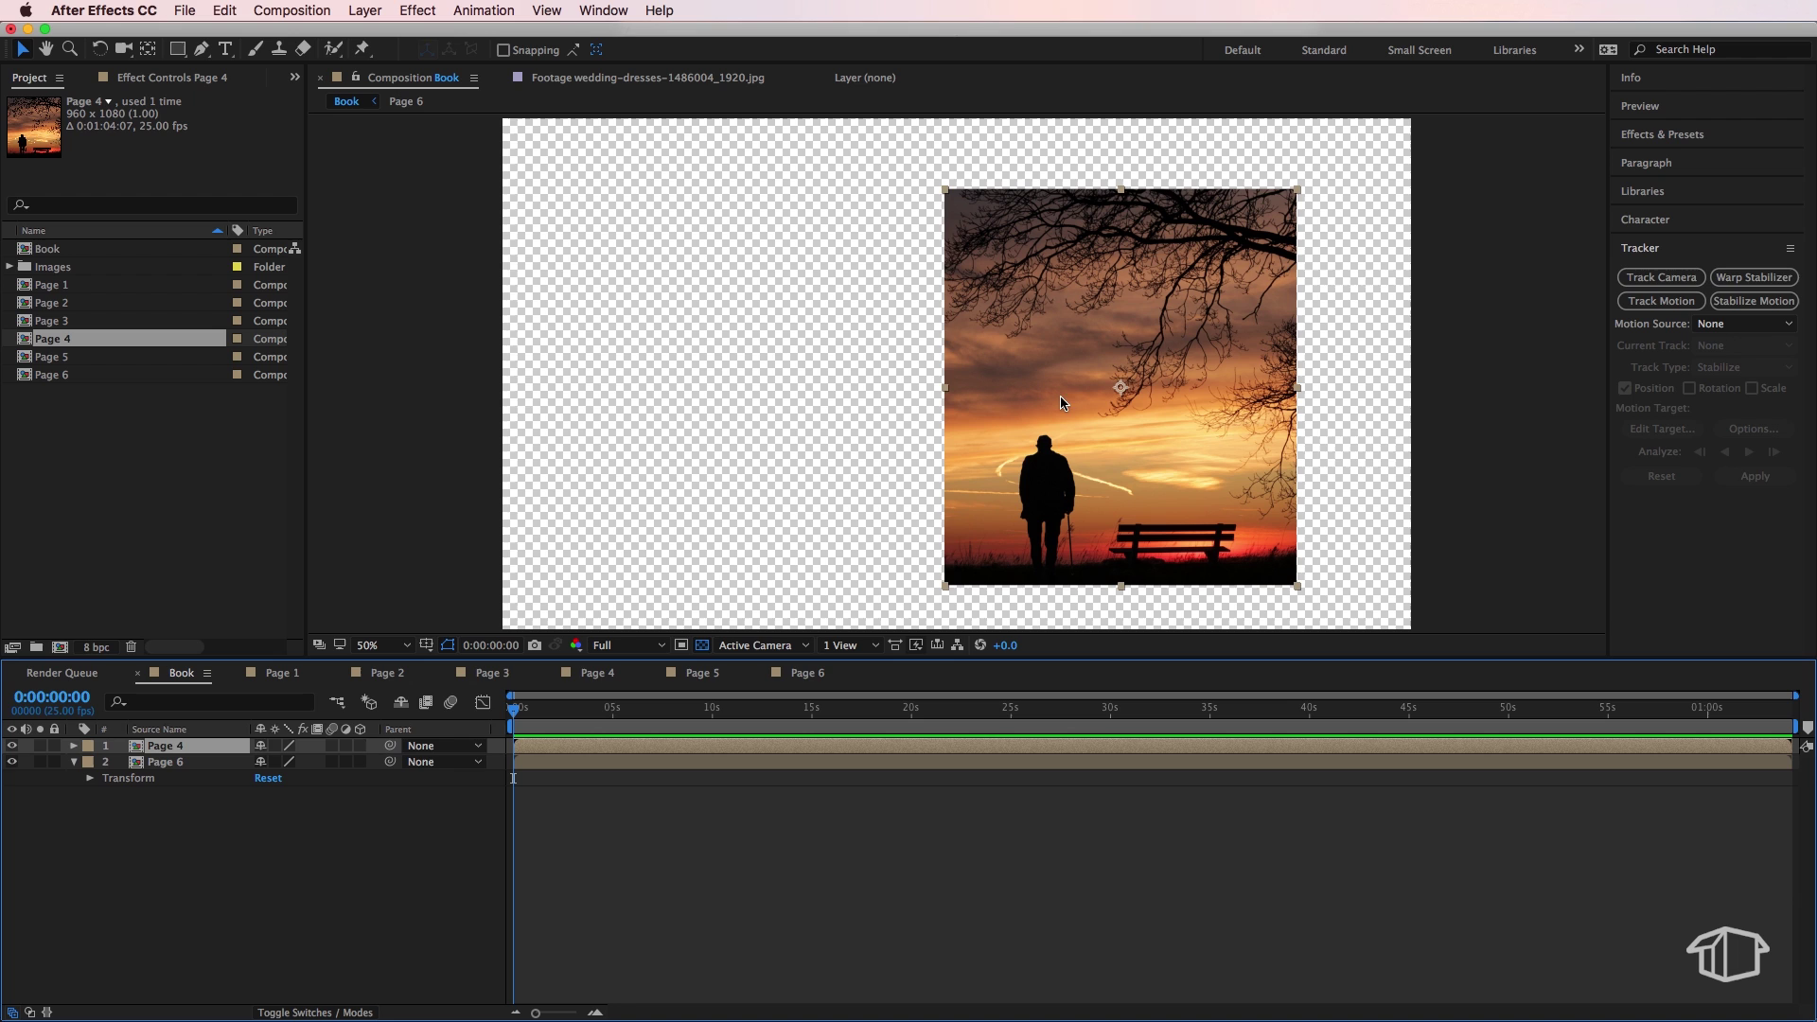
Add Page 5 as a layer below Page 6 in the Book composition and hide it.
{"action": "left_click", "coordinate": [113, 845]}
{"action": "left_click", "coordinate": [78, 357]}
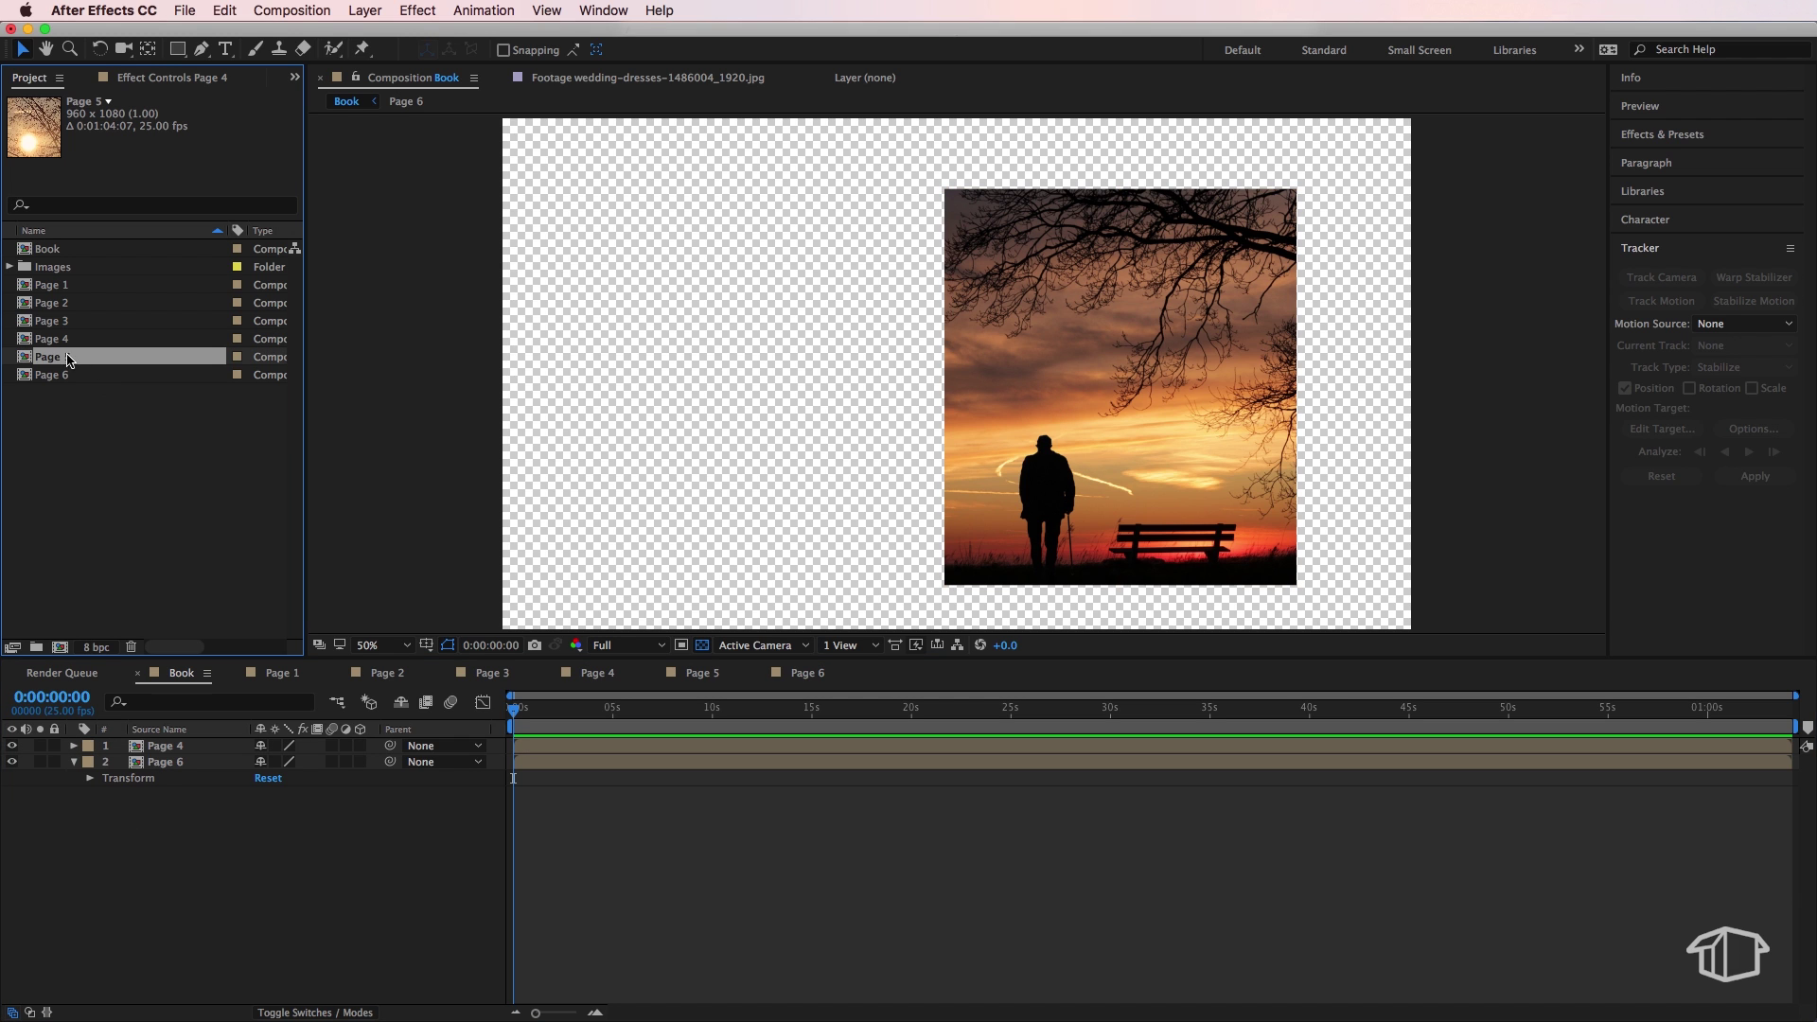
{"action": "left_click_drag", "start_coordinate": [66, 358], "coordinate": [177, 805]}
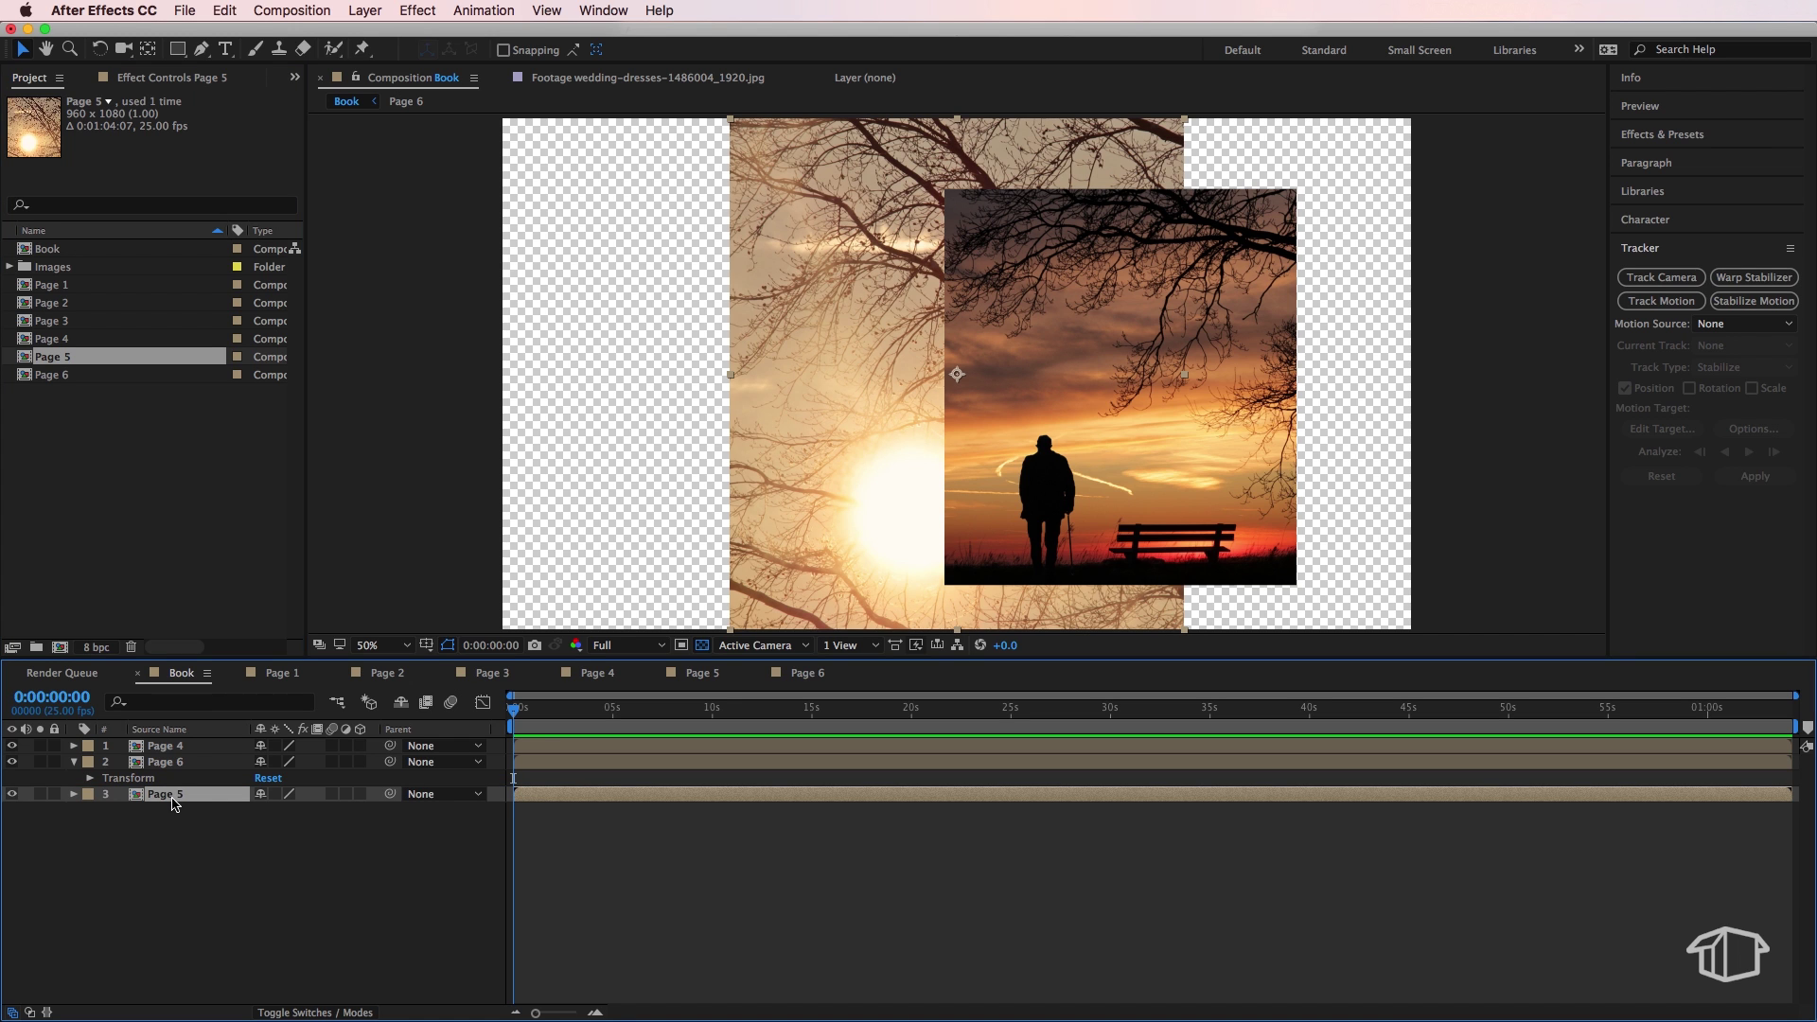
{"action": "left_click", "coordinate": [12, 794]}
{"action": "left_click", "coordinate": [149, 925]}
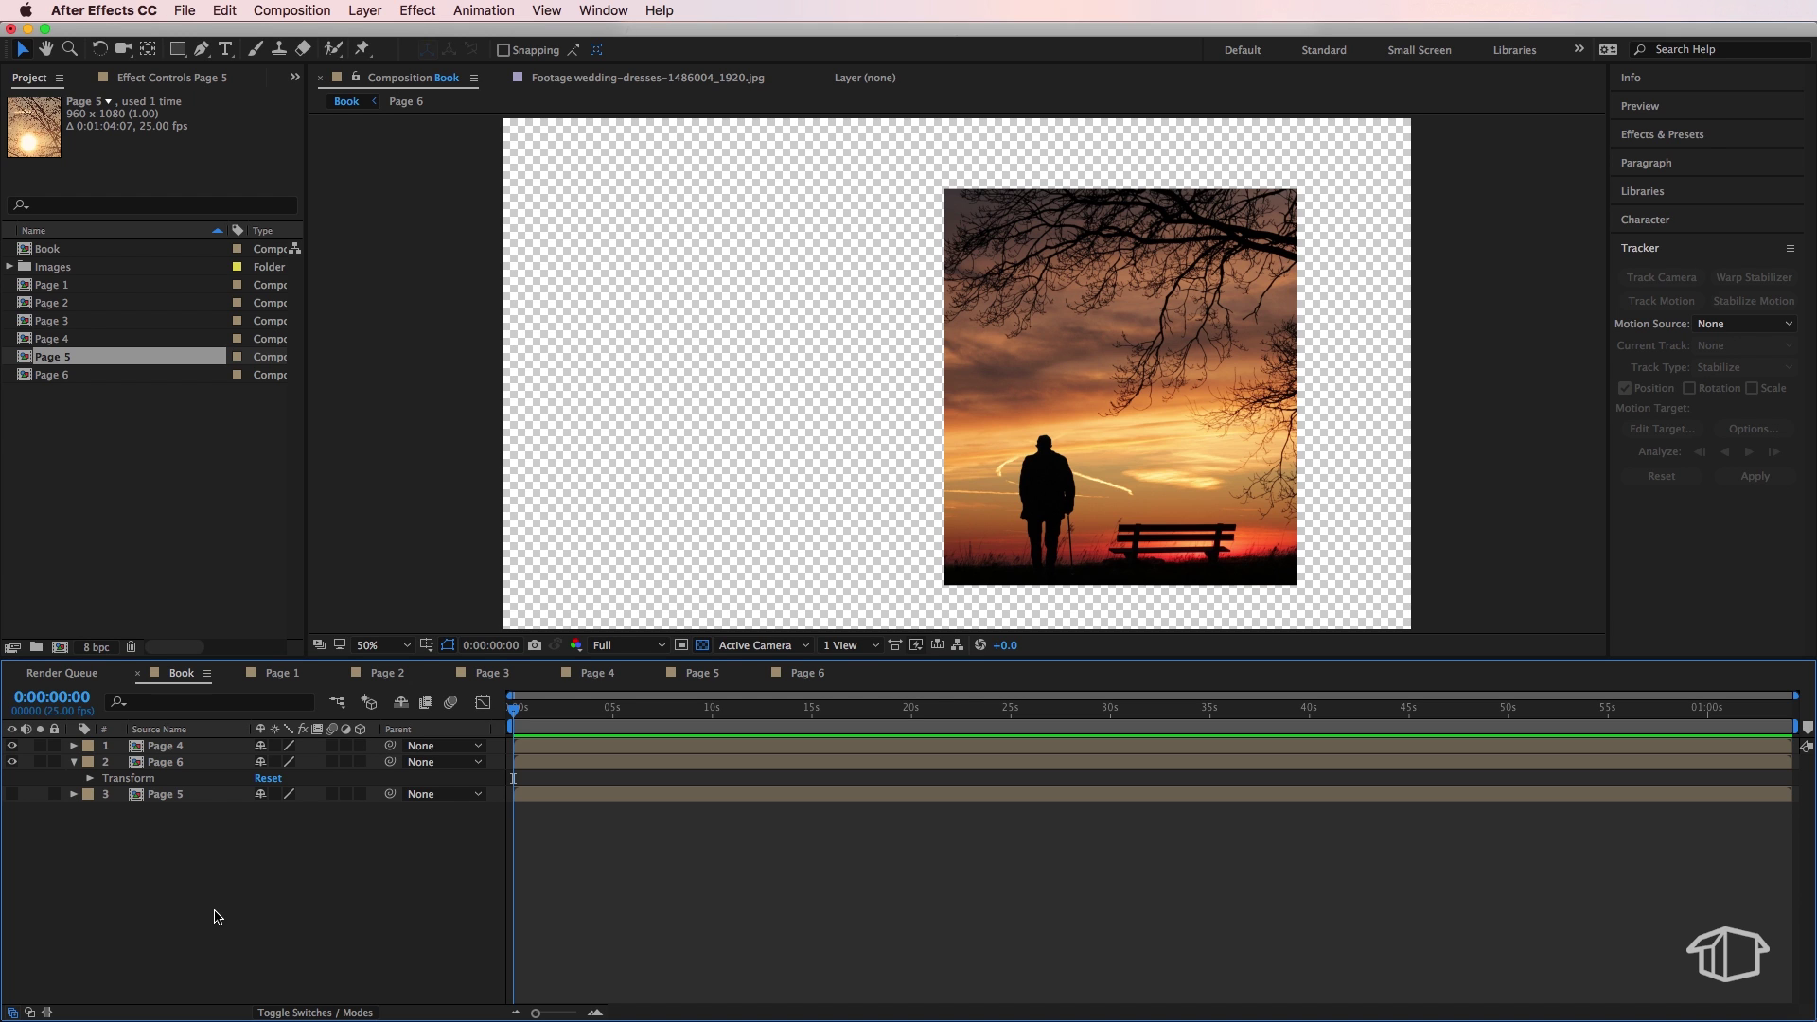
Apply the CC Page Turn distort effect to the Page 4 layer, then try out its fold and undo that movement.
{"action": "left_click_drag", "start_coordinate": [528, 709], "coordinate": [478, 717]}
{"action": "left_click", "coordinate": [187, 747]}
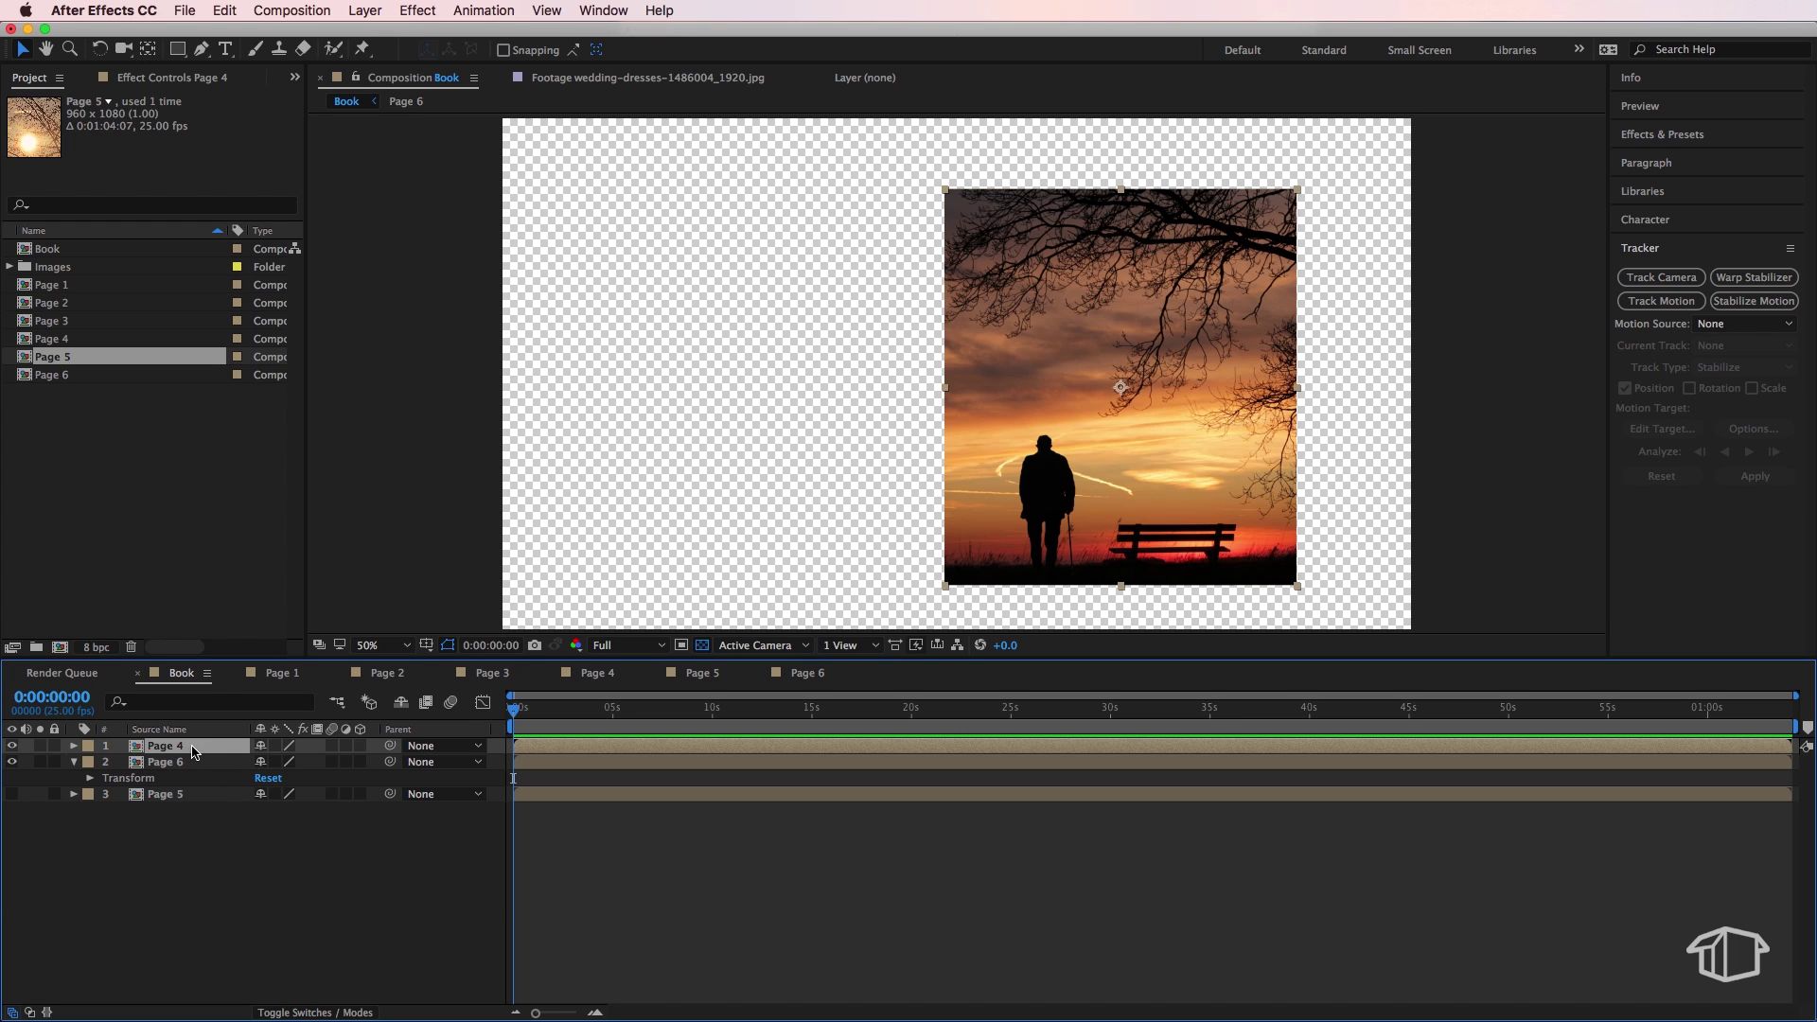
{"action": "left_click", "coordinate": [412, 9]}
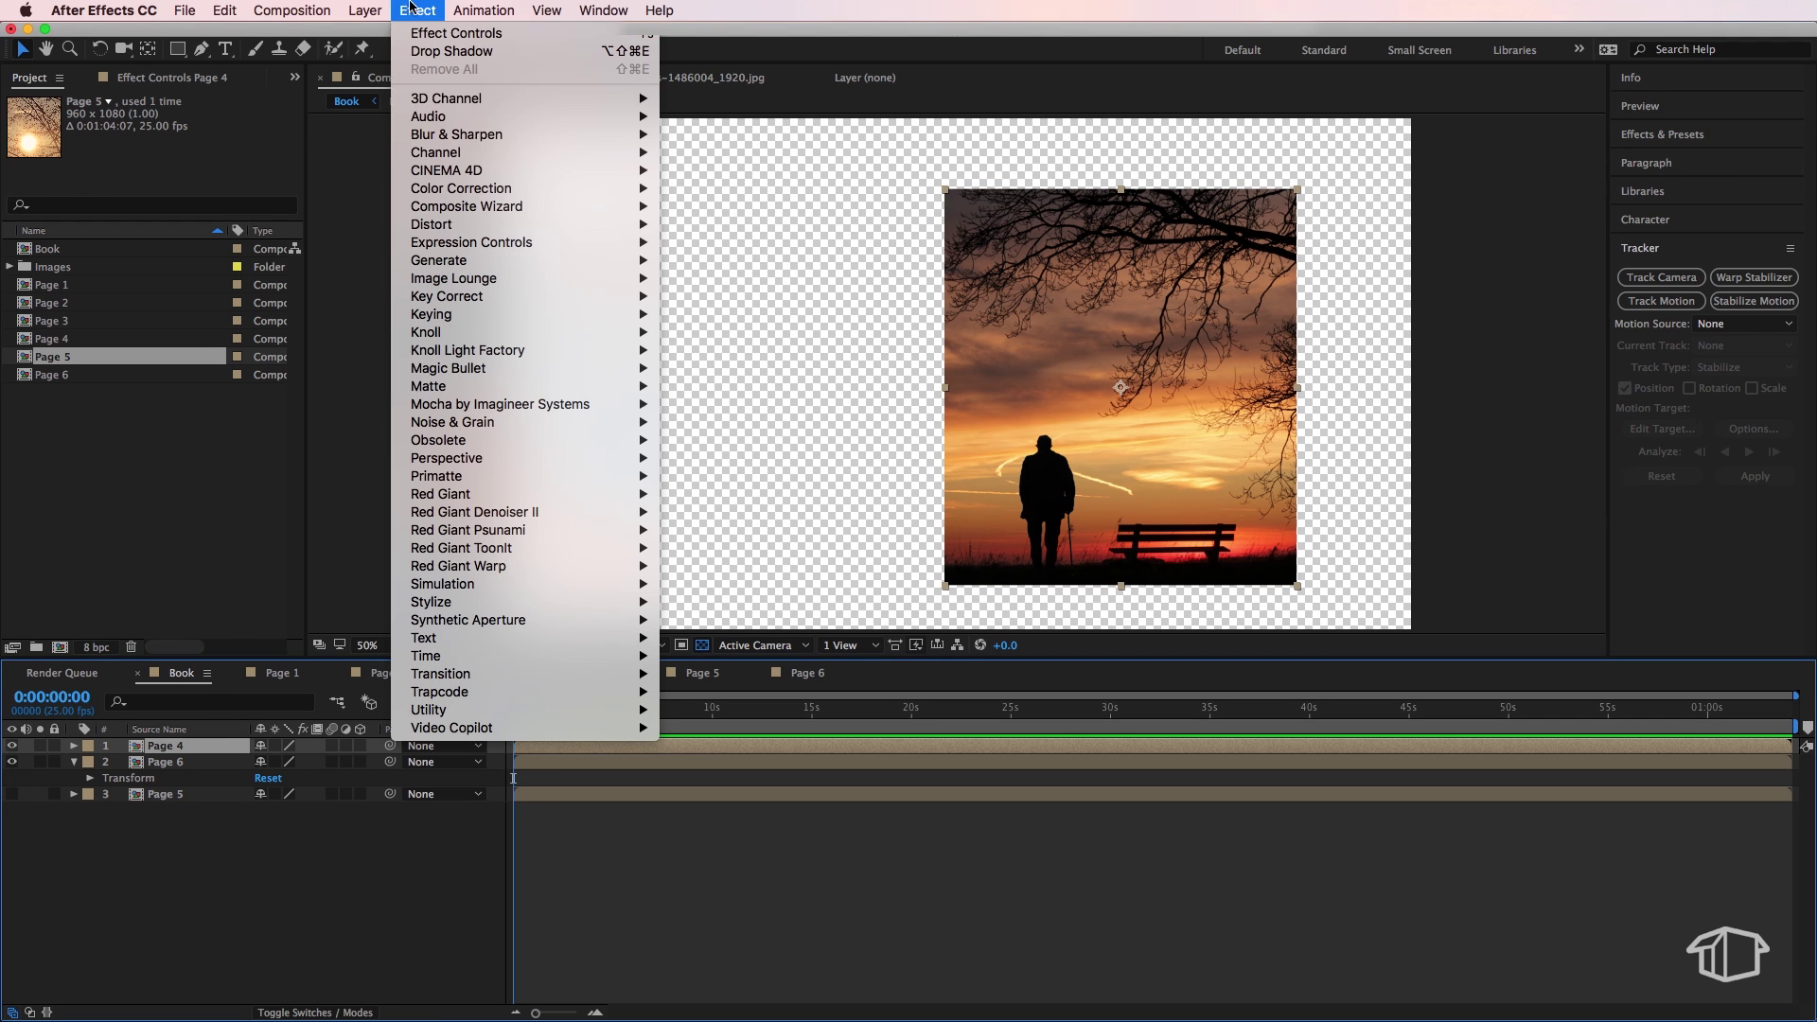
{"action": "mouse_move", "coordinate": [608, 224]}
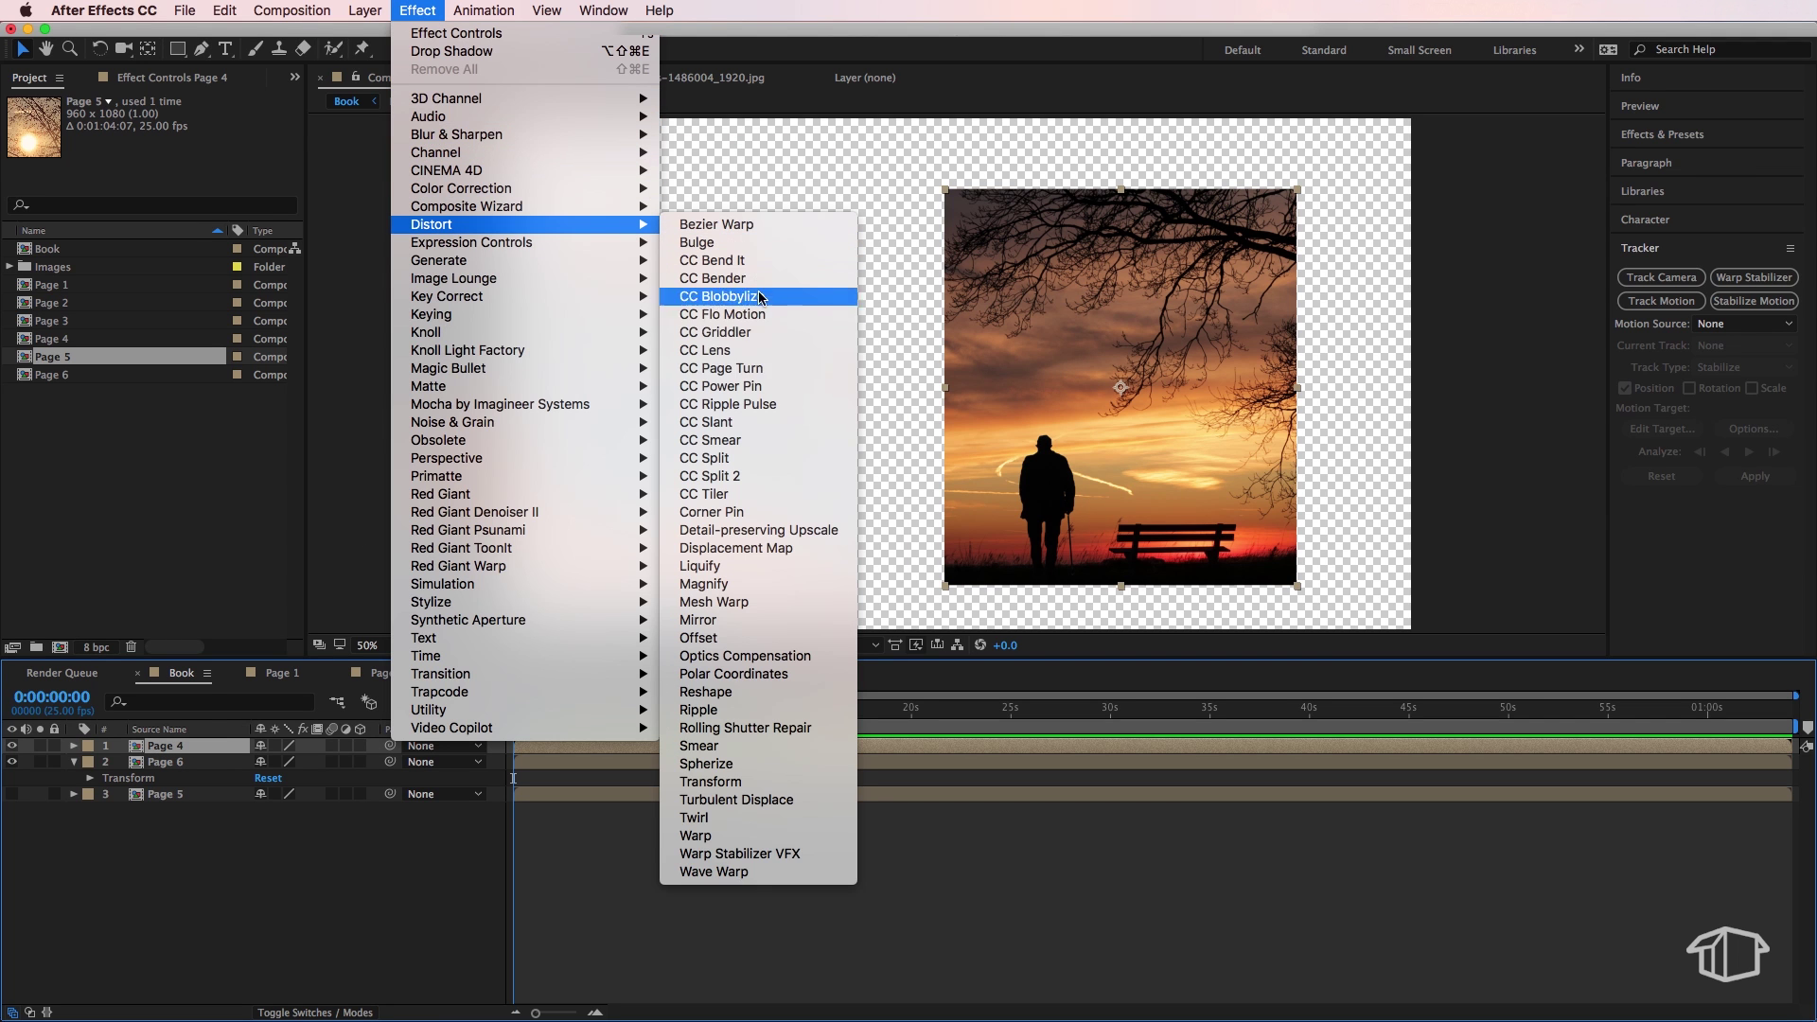
{"action": "left_click", "coordinate": [795, 369]}
{"action": "left_click_drag", "start_coordinate": [1208, 389], "coordinate": [634, 509]}
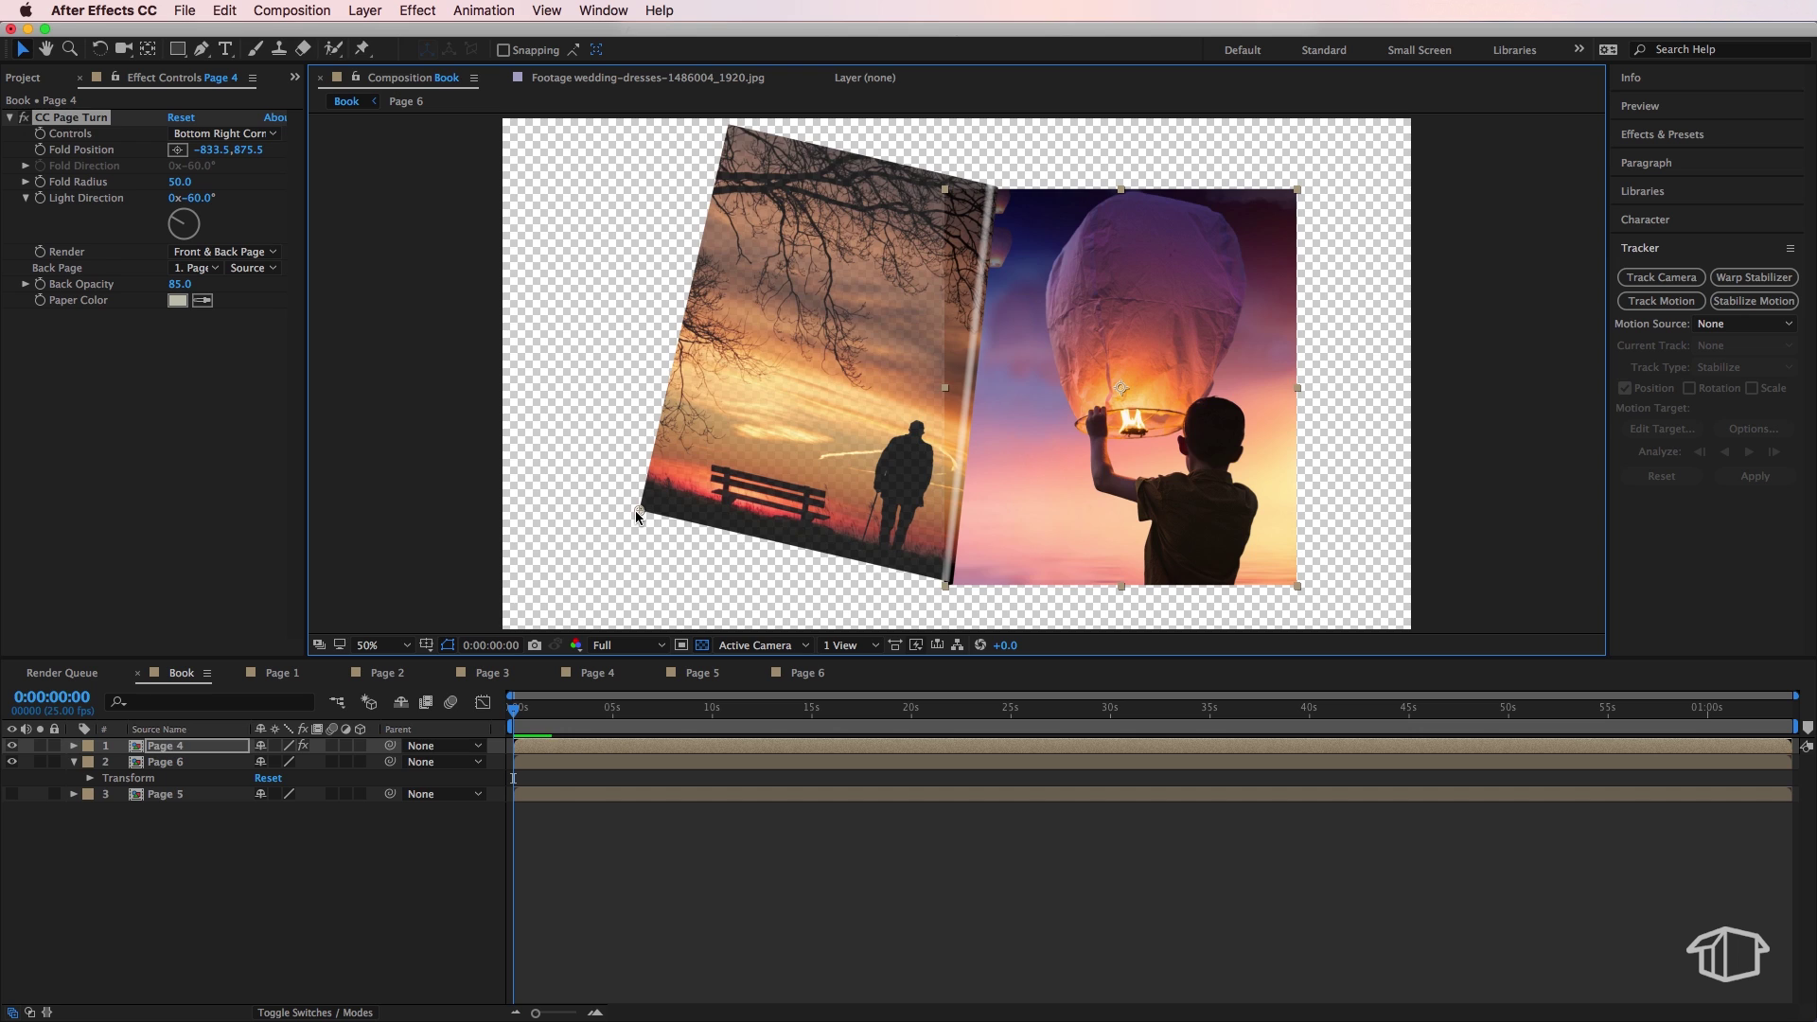
{"action": "key", "text": "super+z"}
Expand Page 4's CC Page Turn properties and start keyframing Fold Position at 0:00:00:10.
{"action": "left_click", "coordinate": [74, 747]}
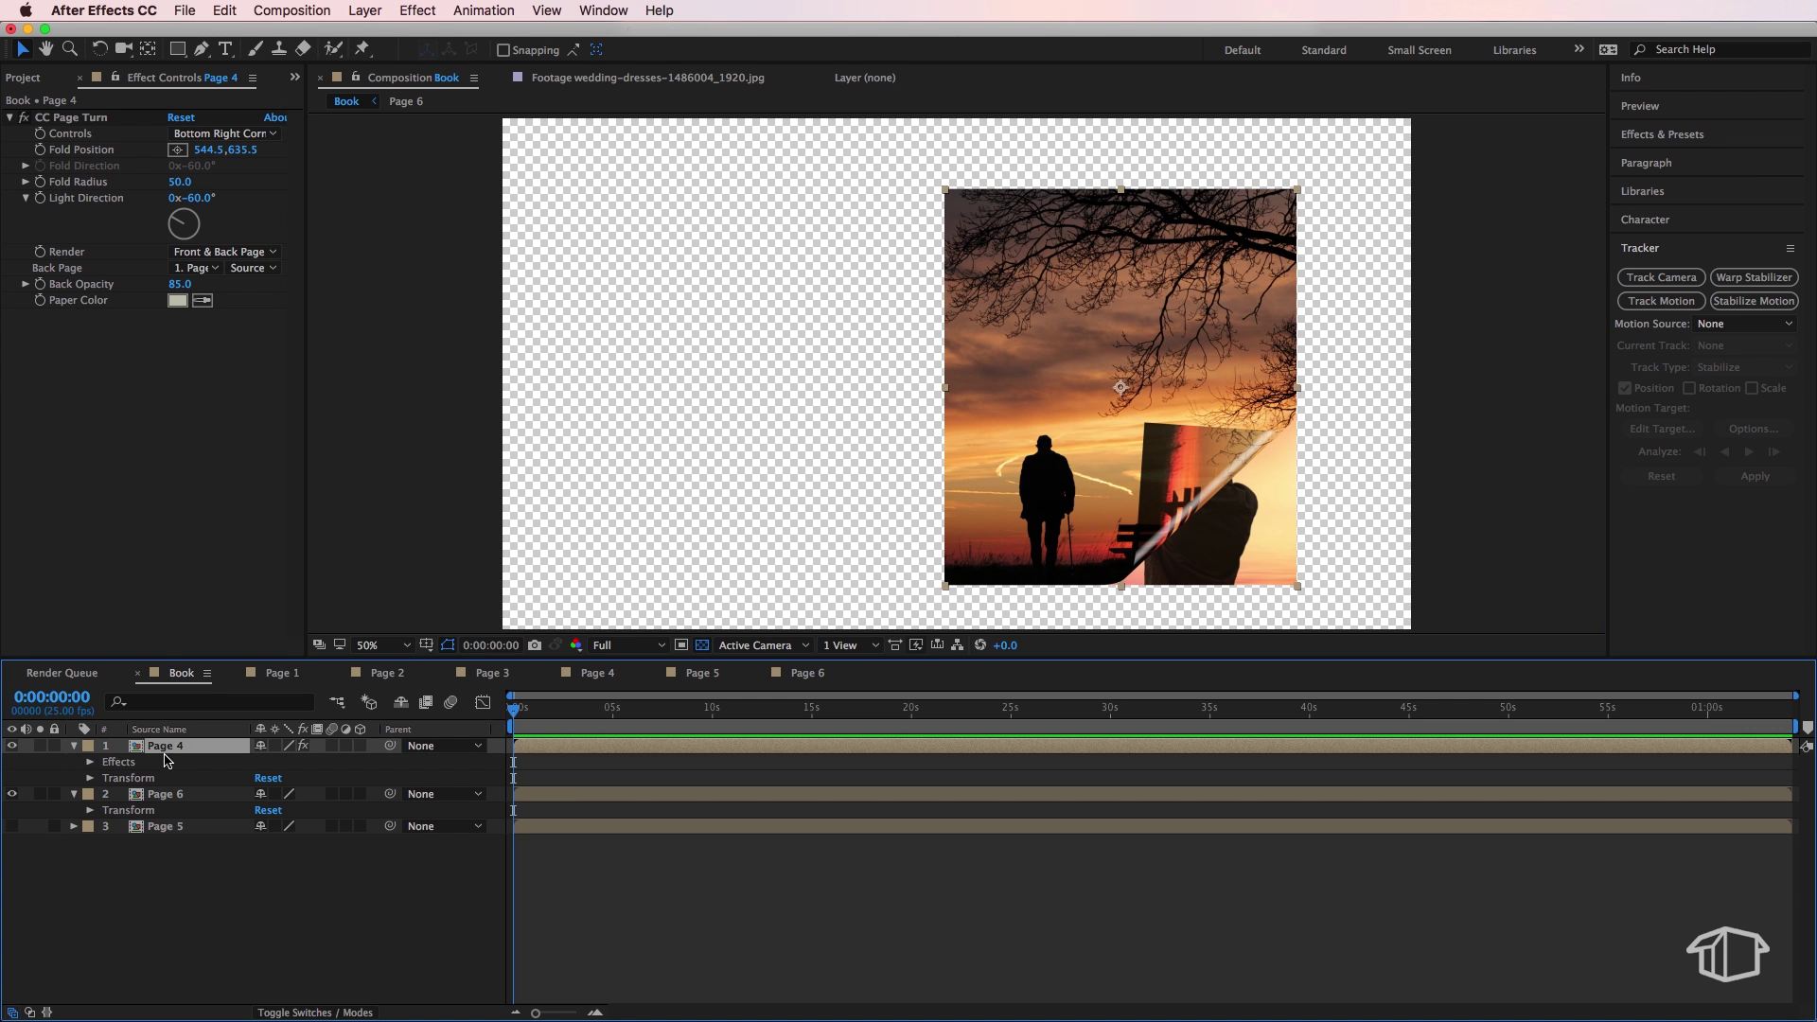
{"action": "left_click", "coordinate": [89, 762]}
{"action": "left_click", "coordinate": [106, 778]}
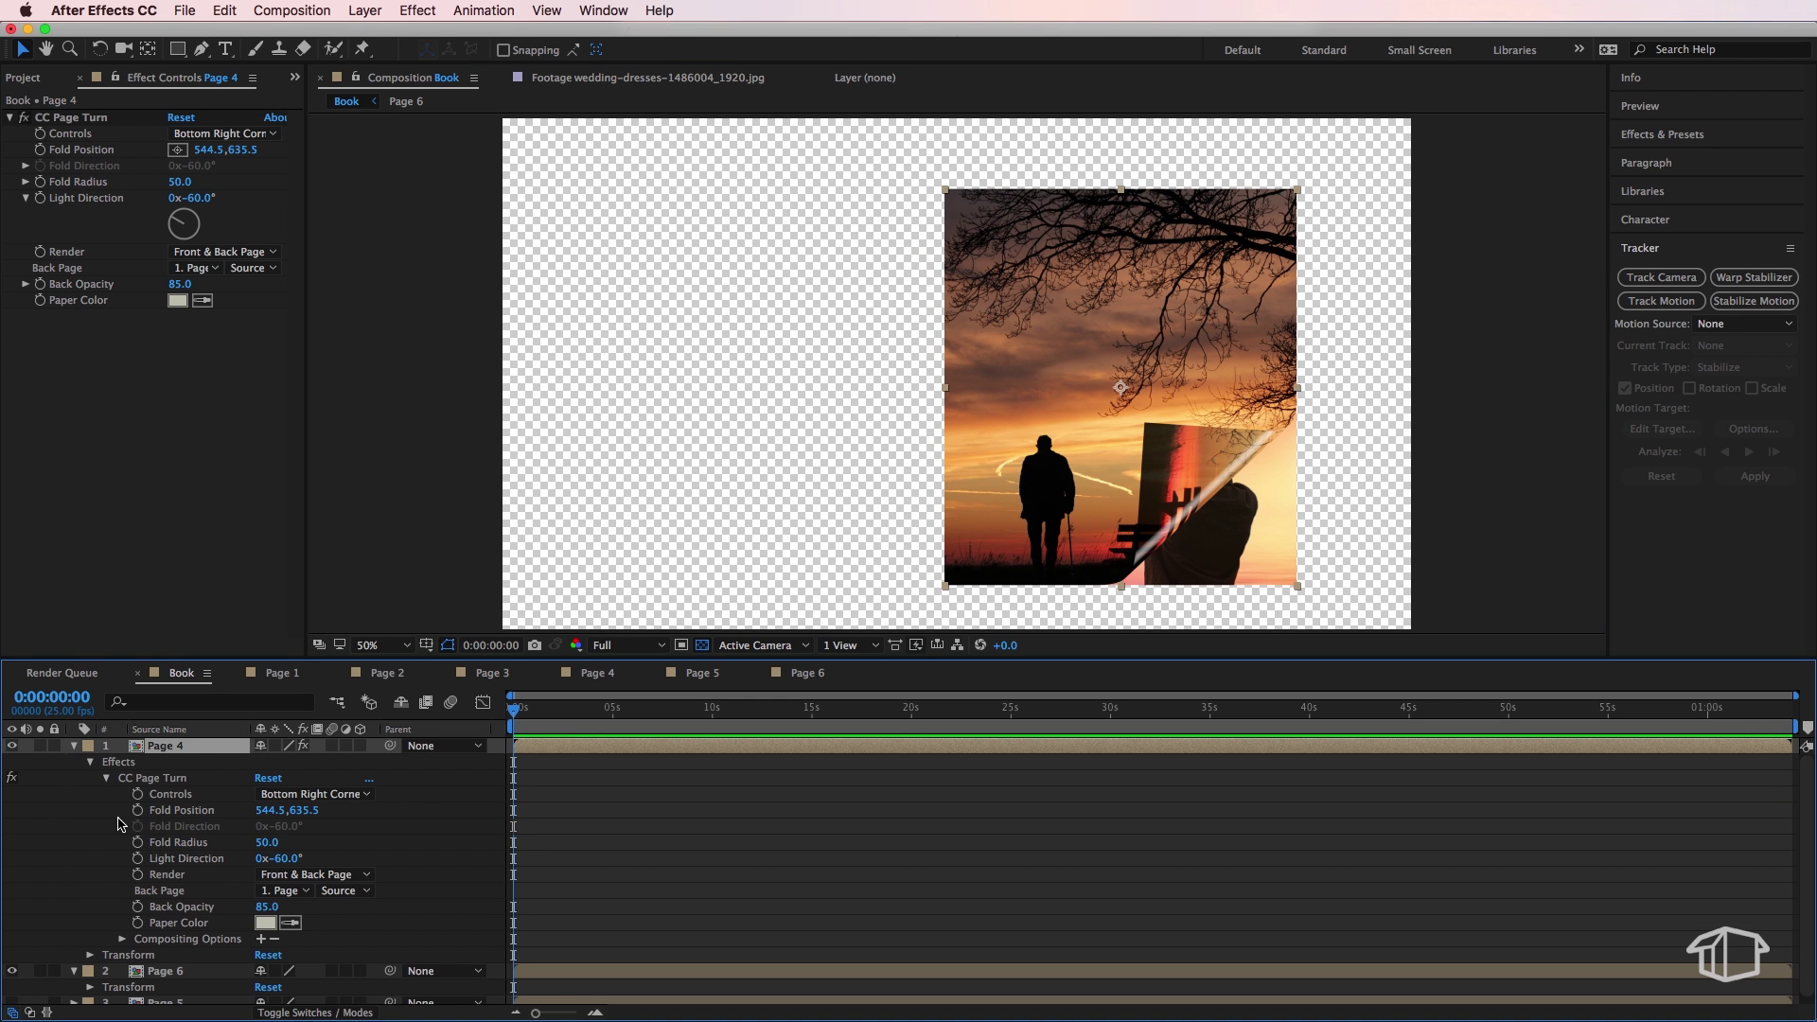
{"action": "left_click_drag", "start_coordinate": [516, 713], "coordinate": [521, 716]}
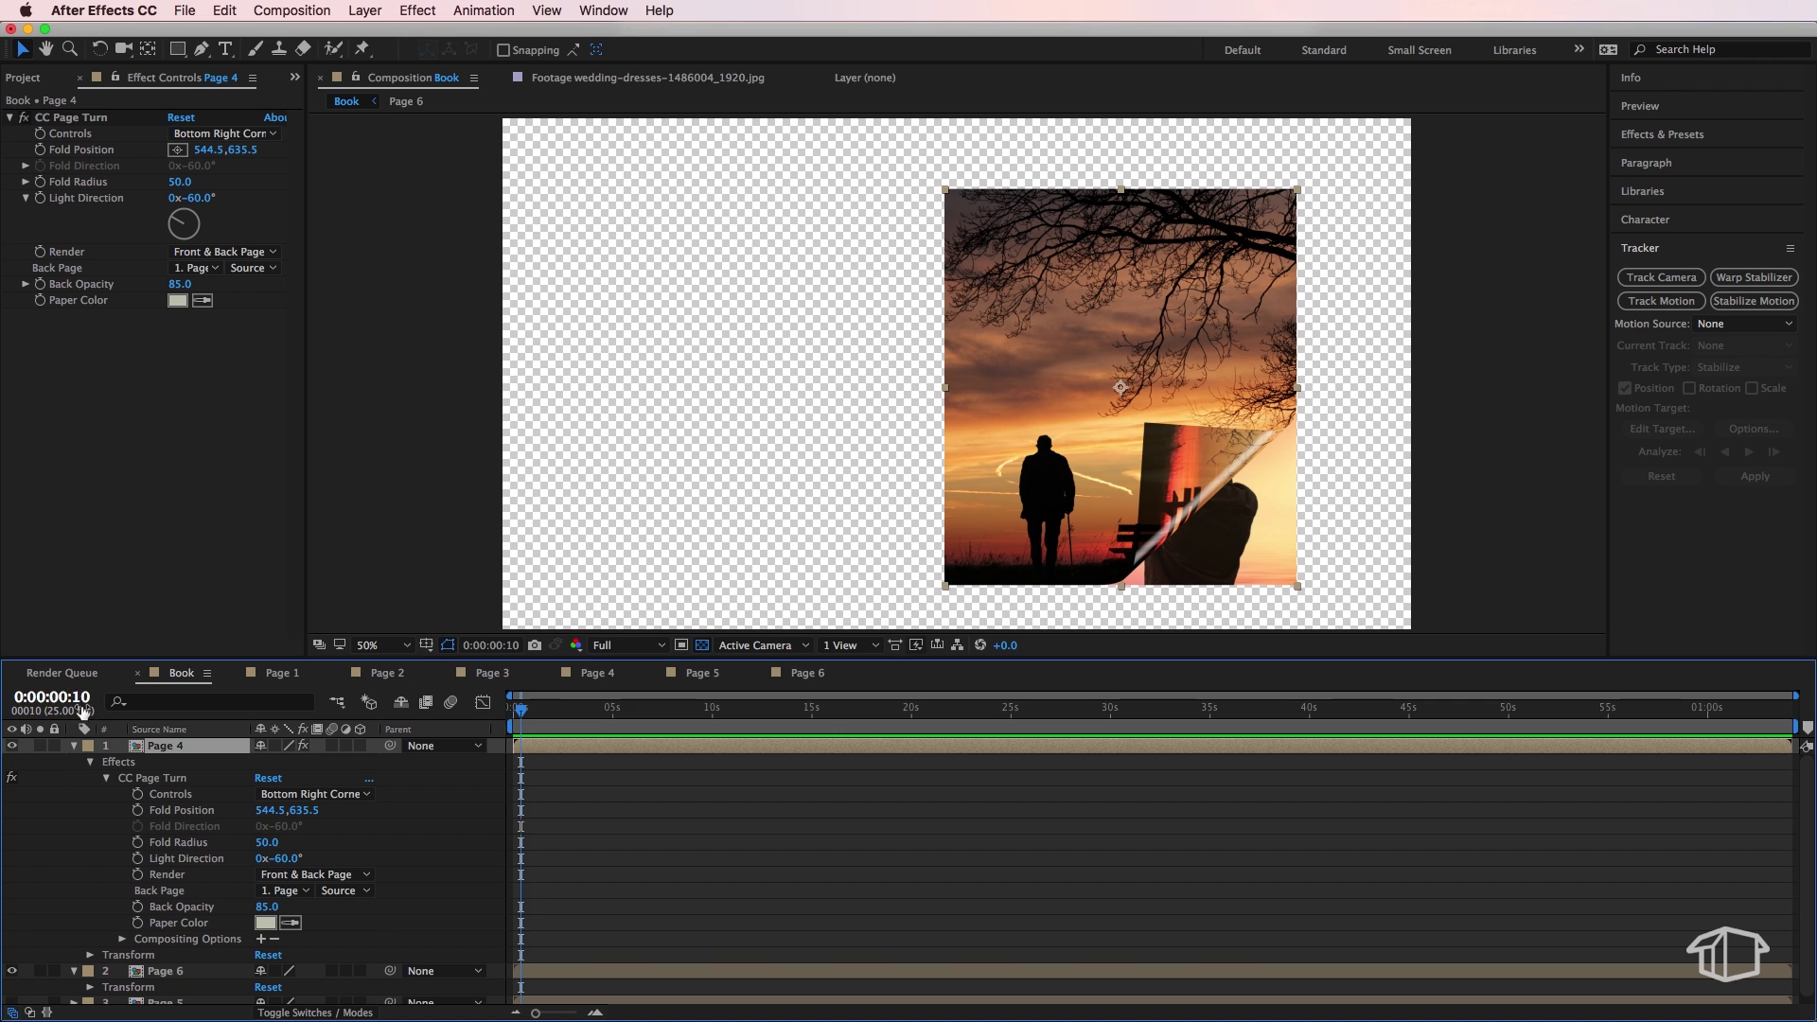
{"action": "key", "text": "equal"}
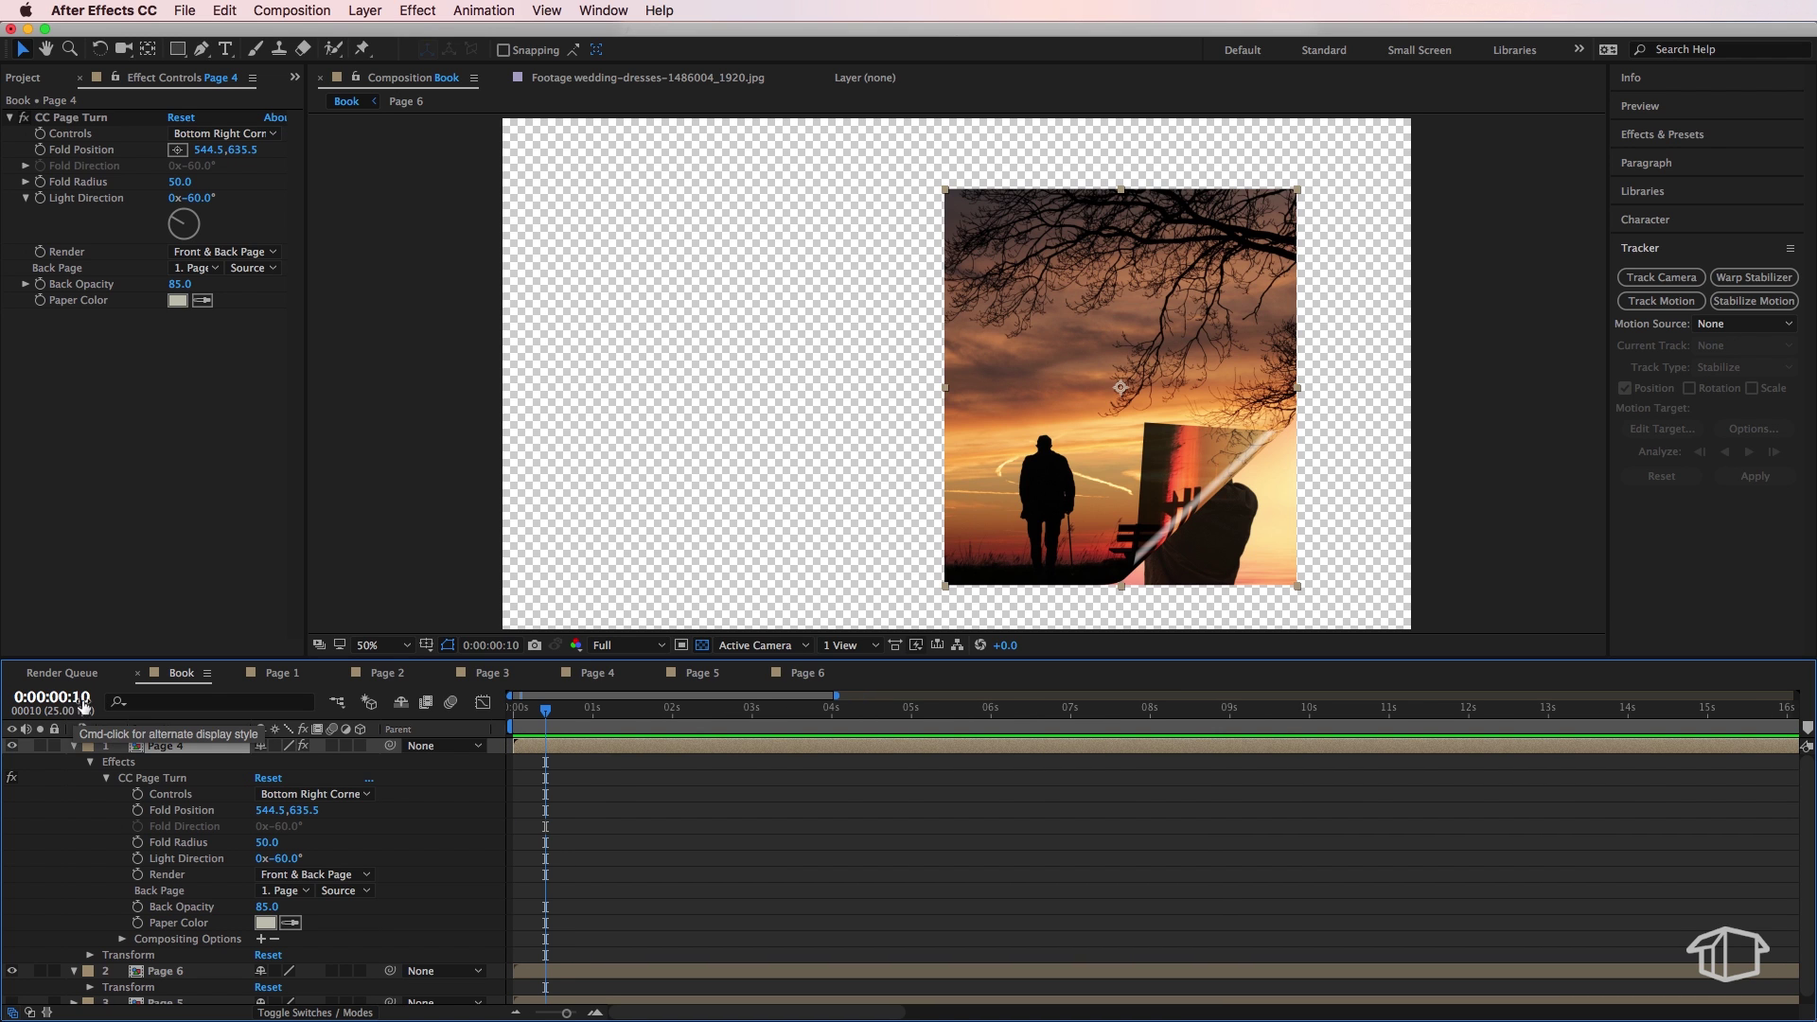
{"action": "left_click", "coordinate": [139, 811]}
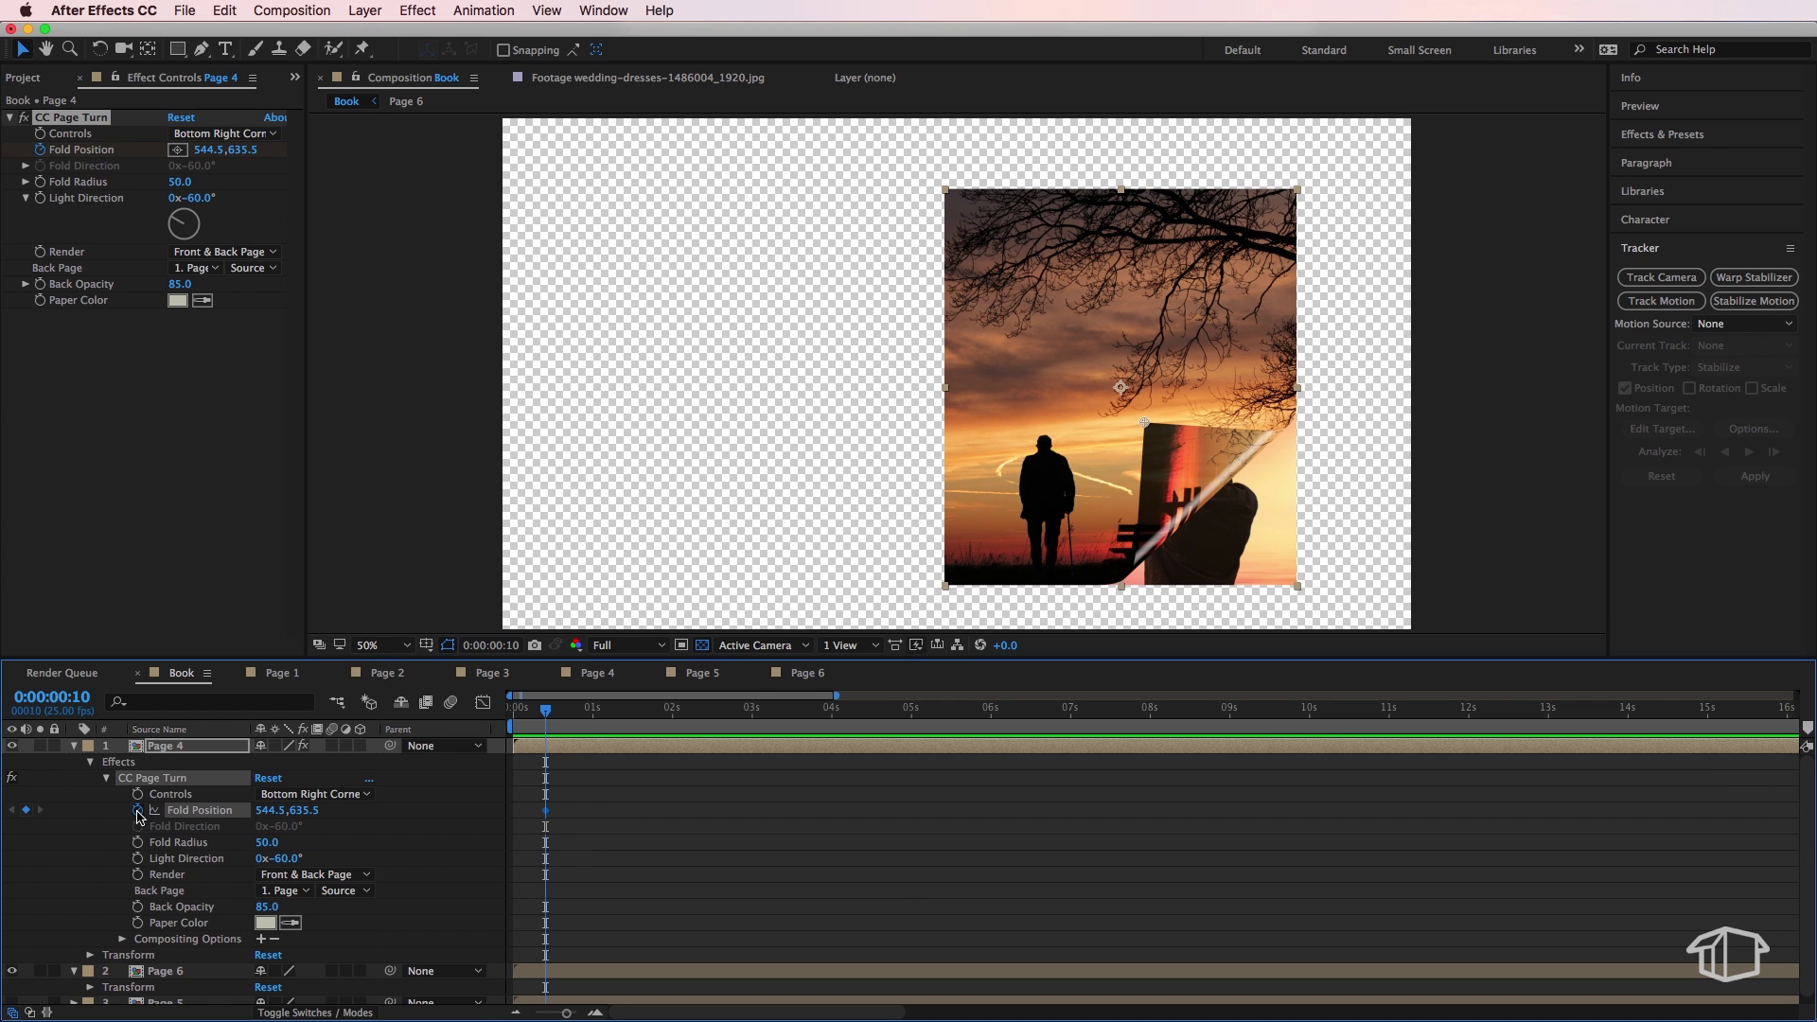
Start keyframing Fold Radius at 0:00:00:13 with a value of 4.
{"action": "left_click_drag", "start_coordinate": [546, 716], "coordinate": [556, 716]}
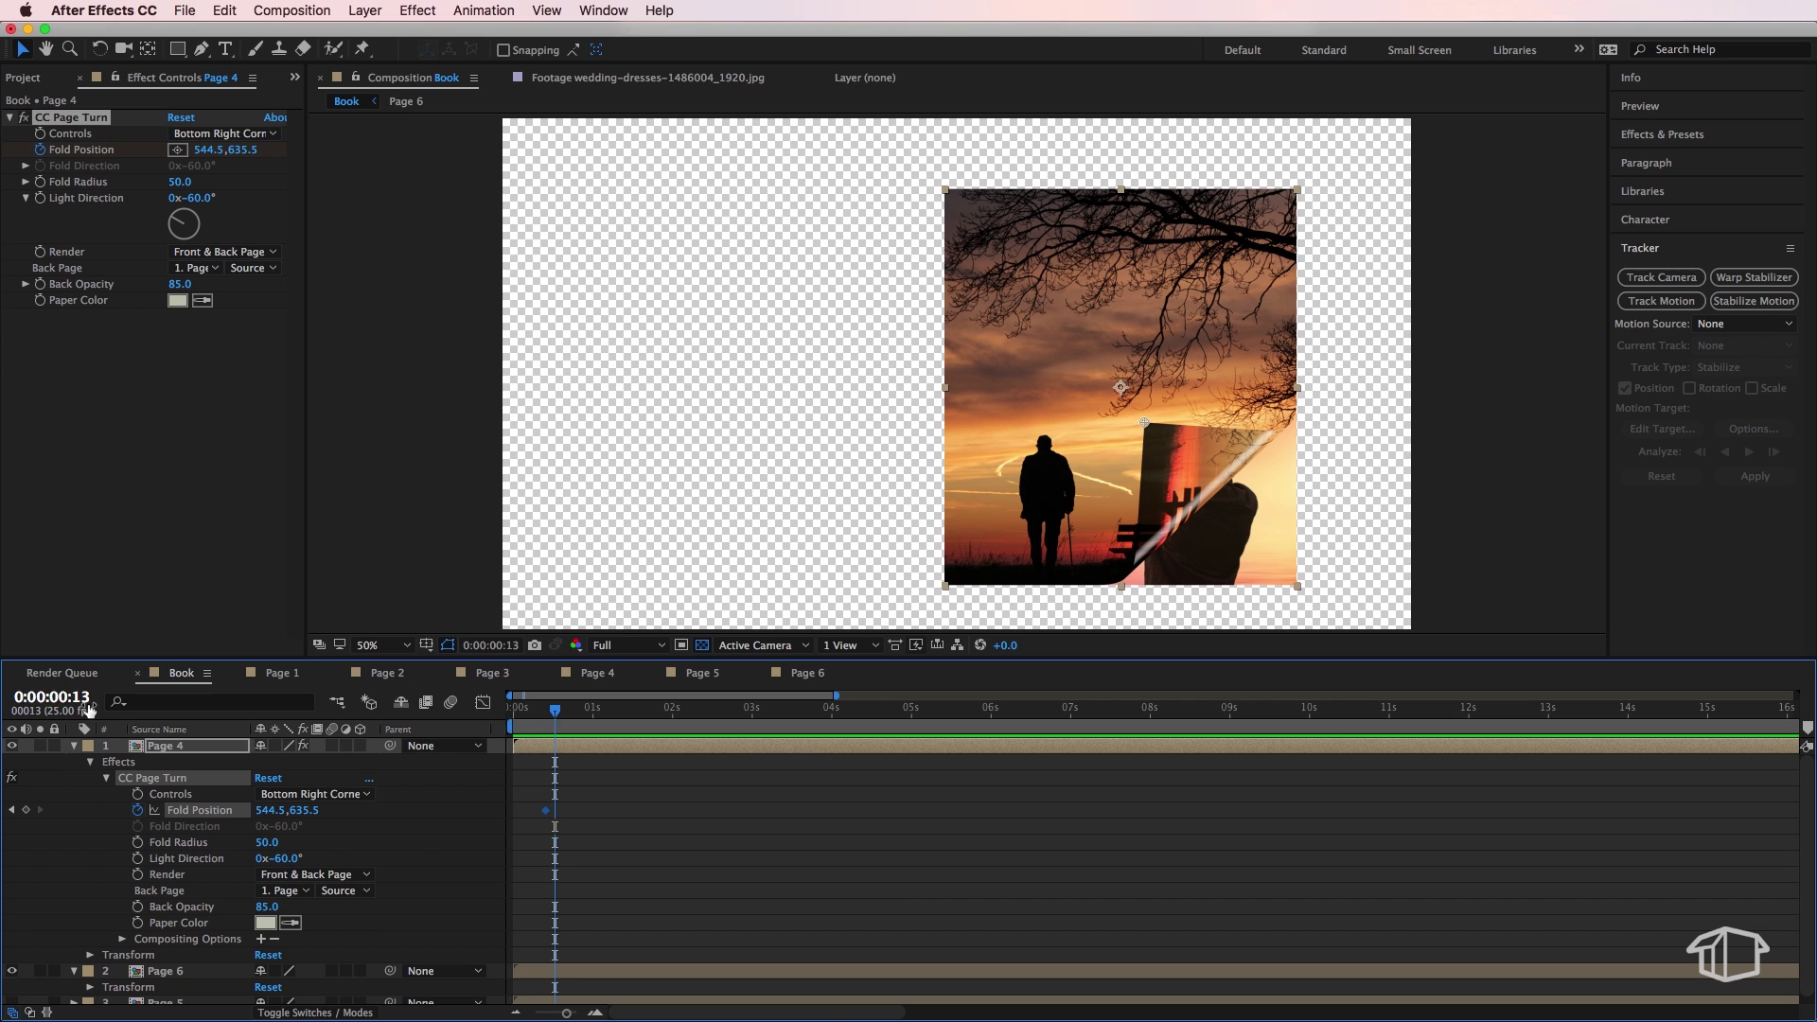
{"action": "left_click", "coordinate": [138, 843]}
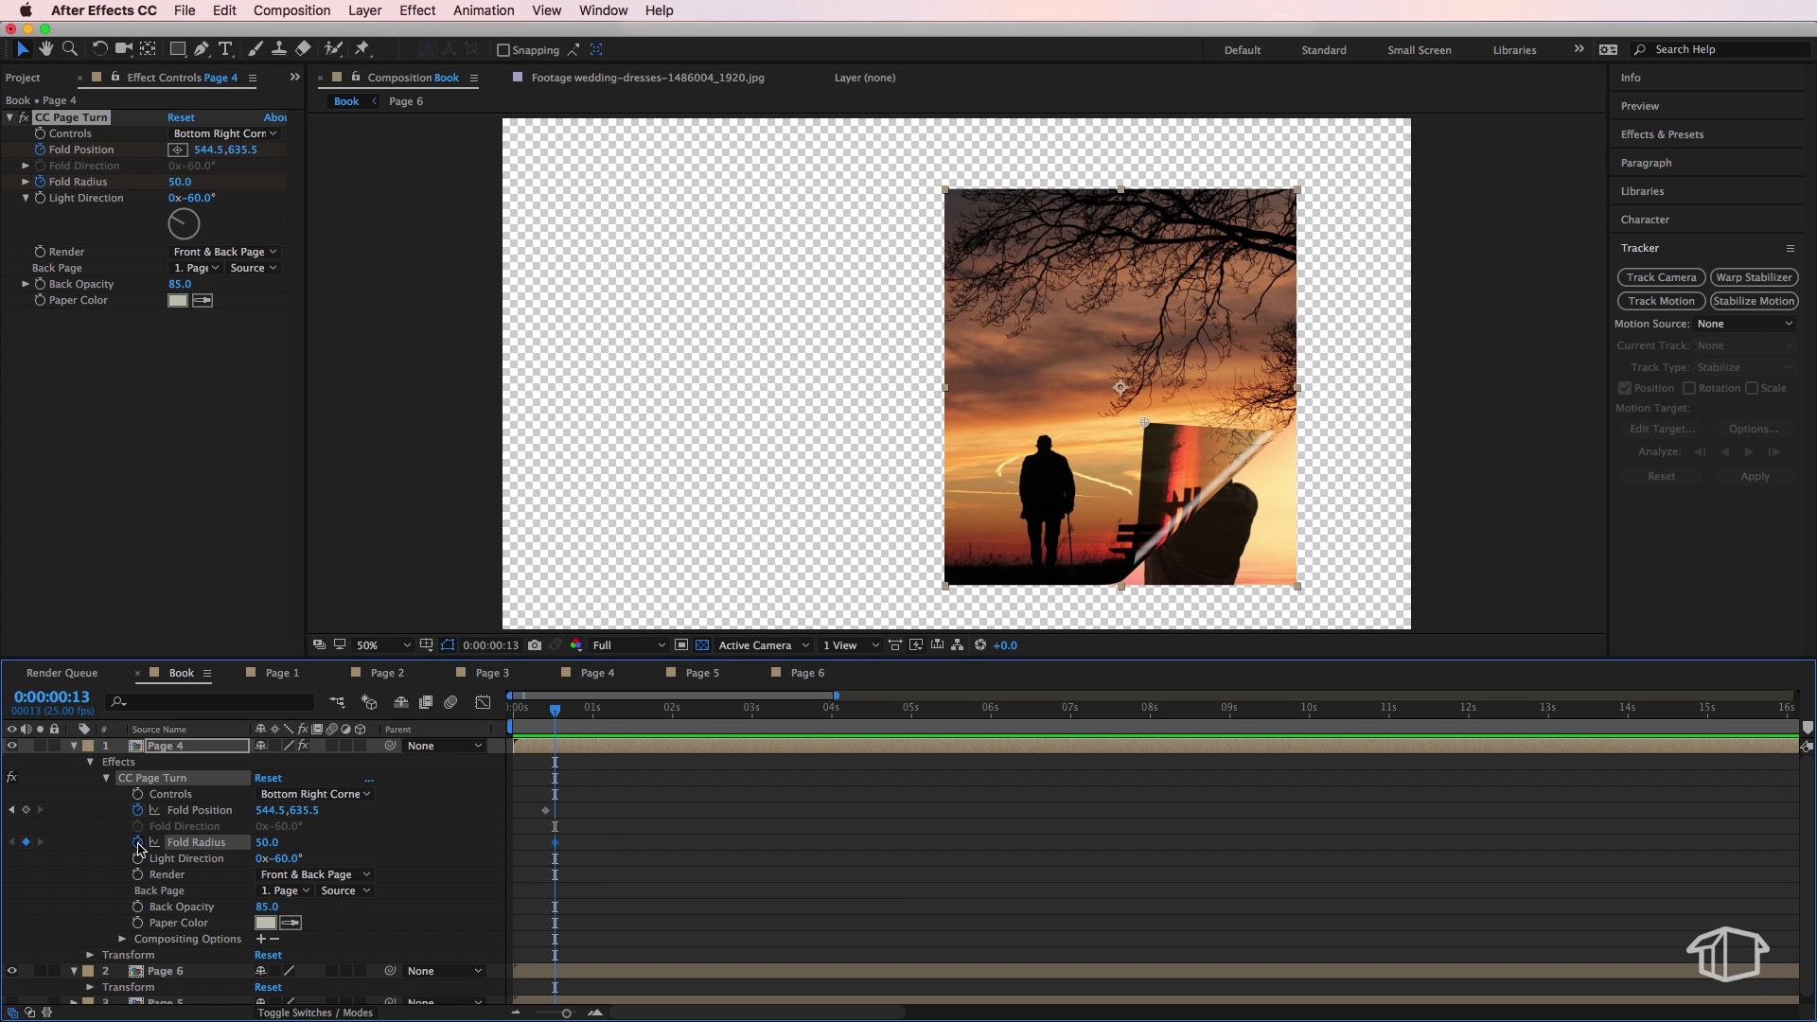
{"action": "left_click", "coordinate": [268, 842]}
{"action": "type", "text": "4"}
{"action": "key", "text": "Return"}
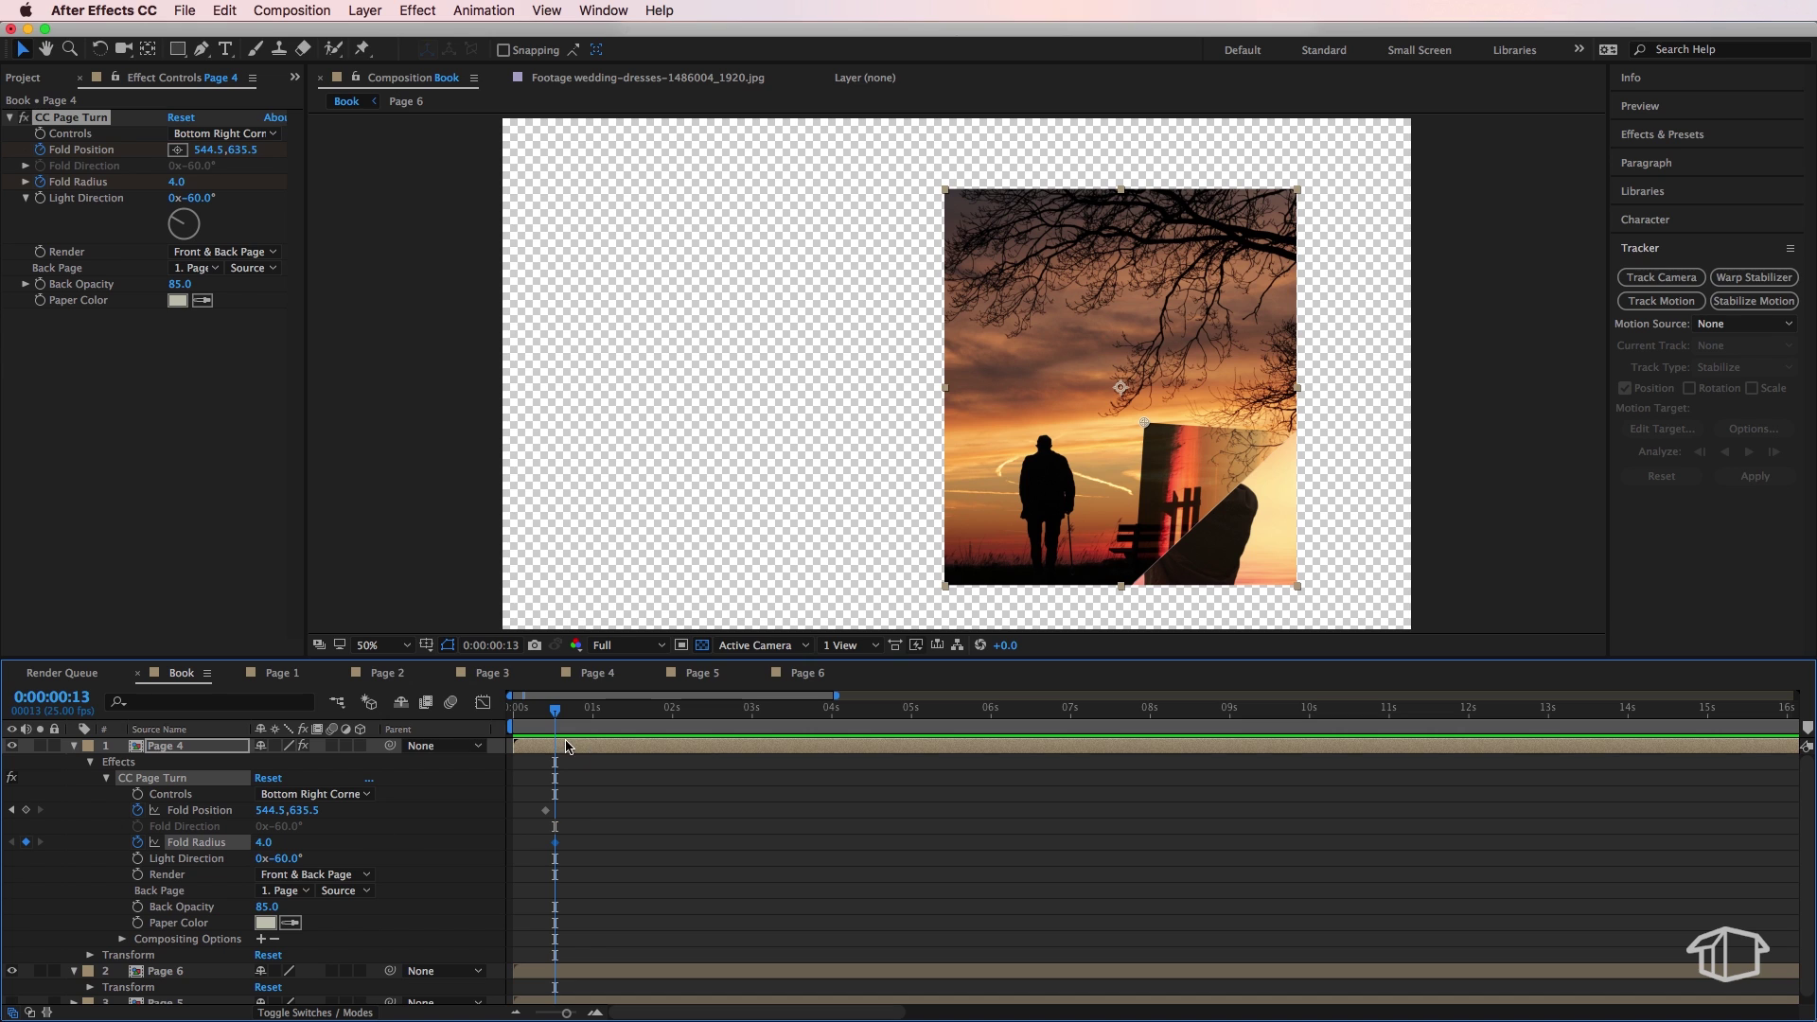
Add a Fold Position keyframe at 0:00:00:19 and a Fold Radius keyframe of 150 at the same frame.
{"action": "left_click_drag", "start_coordinate": [555, 712], "coordinate": [574, 710]}
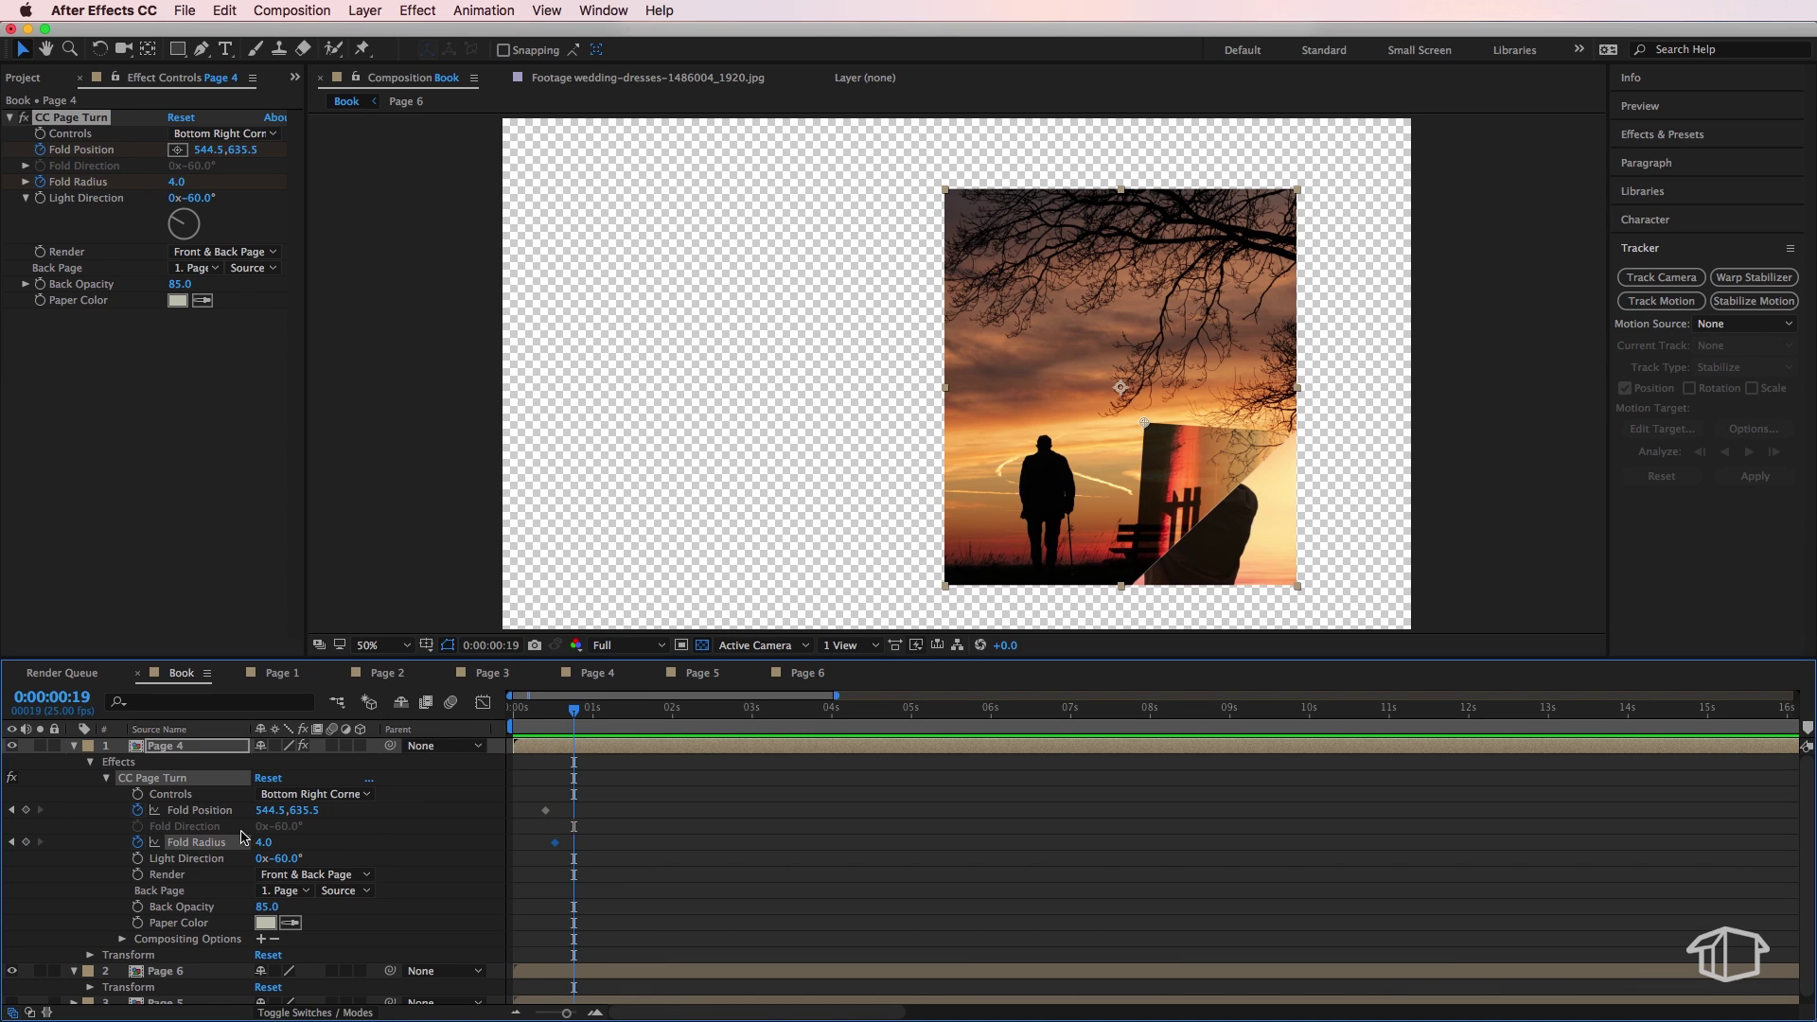
{"action": "left_click", "coordinate": [25, 810]}
{"action": "left_click", "coordinate": [27, 842]}
{"action": "left_click", "coordinate": [263, 842]}
{"action": "key", "text": "Return"}
{"action": "key", "text": "space"}
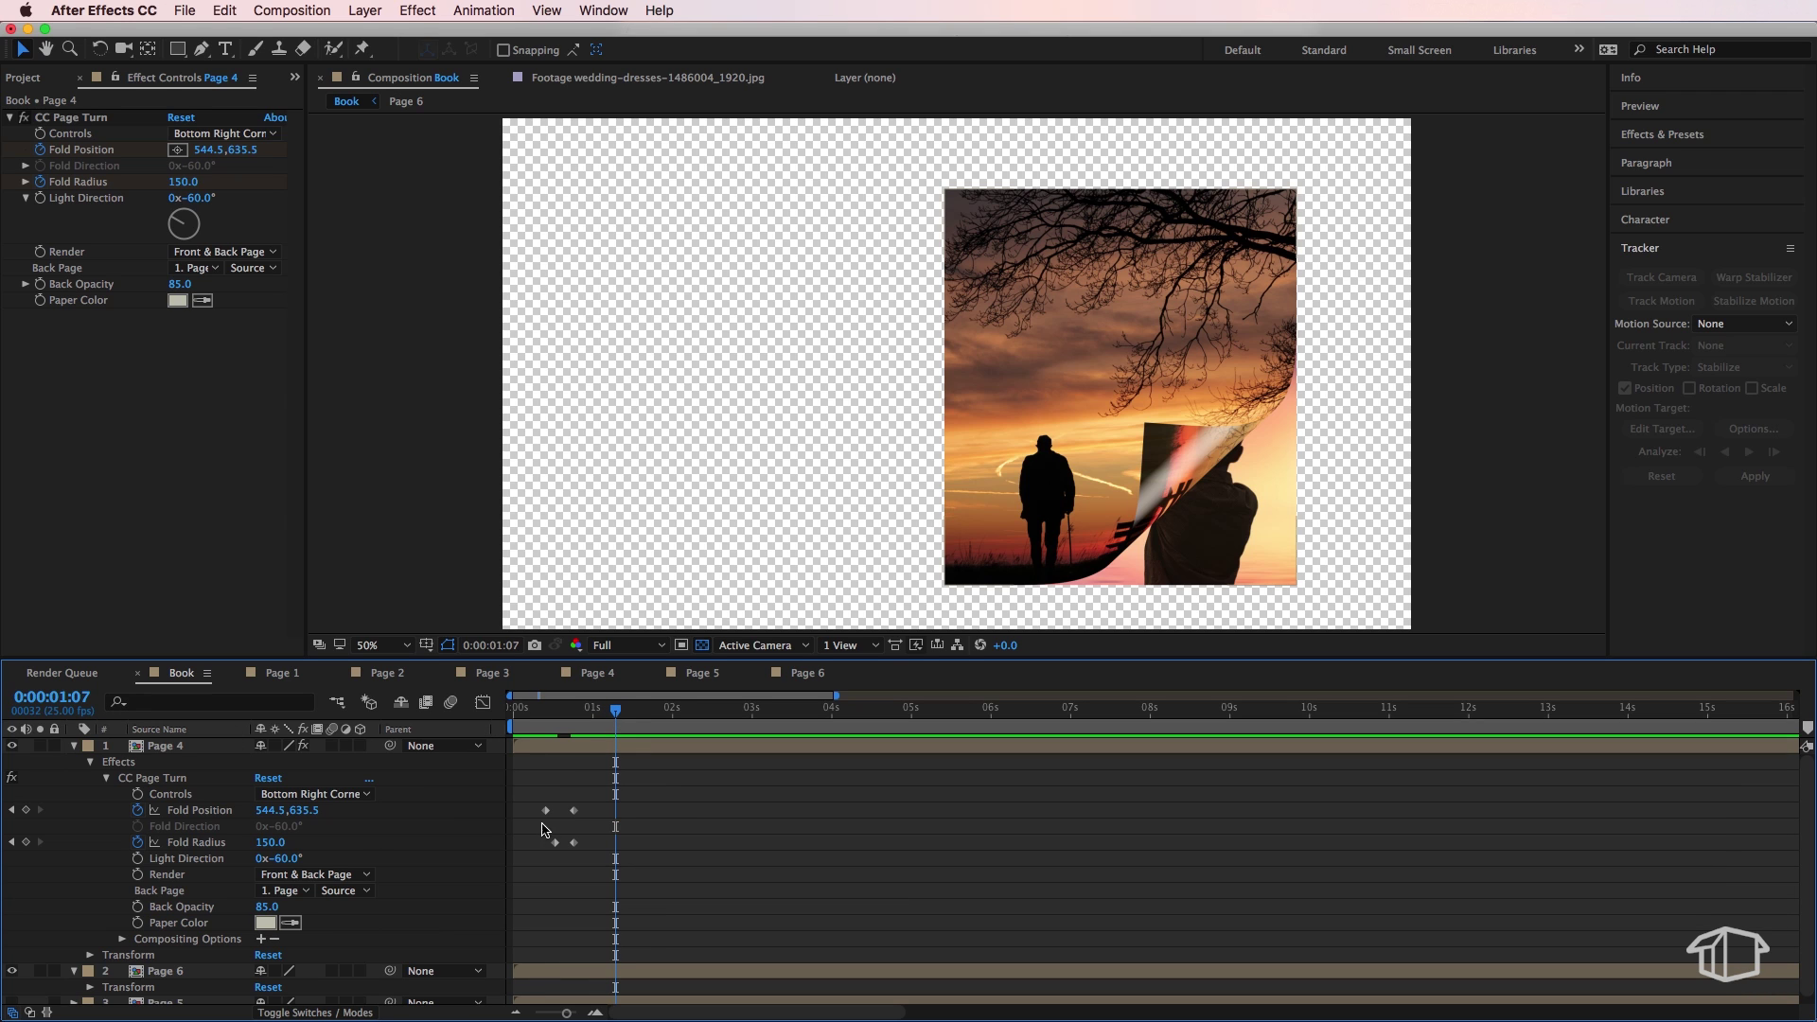
Add a Fold Position keyframe at 0:00:01:07 and a Fold Radius keyframe of 4 at the same frame.
{"action": "left_click", "coordinate": [27, 810]}
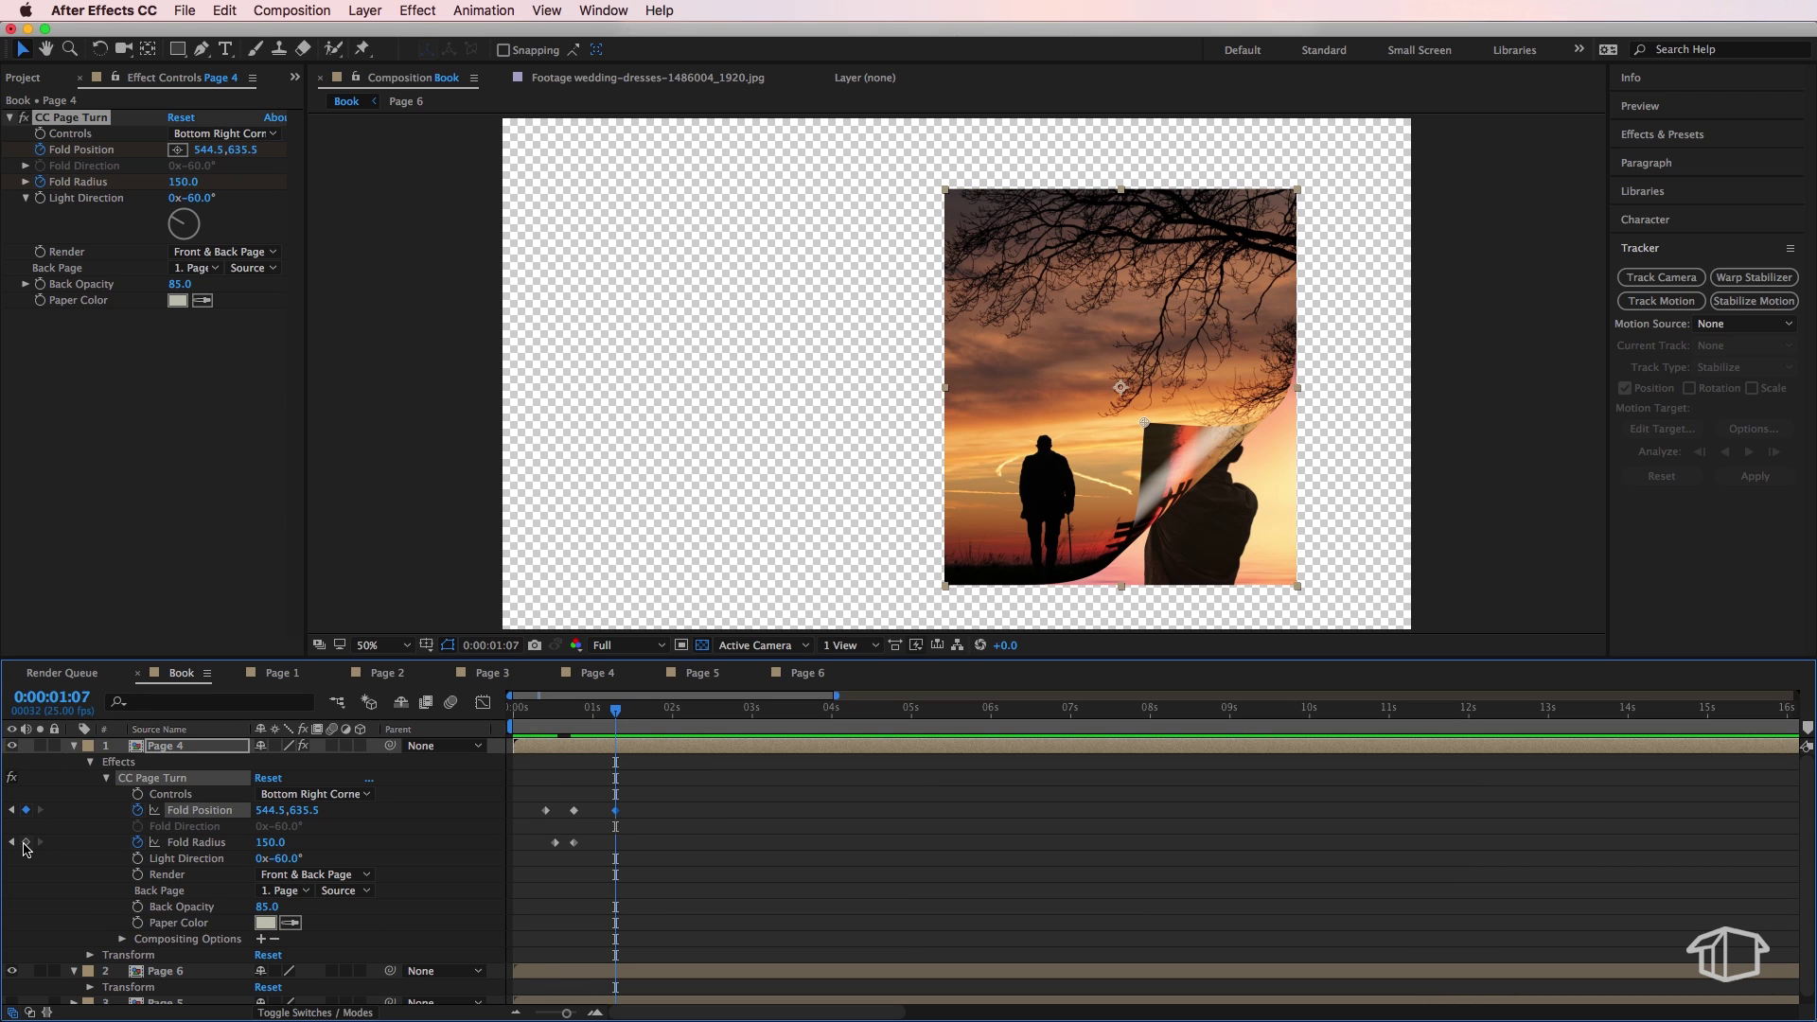
{"action": "left_click", "coordinate": [26, 842]}
{"action": "left_click", "coordinate": [266, 842]}
{"action": "type", "text": "25.3"}
{"action": "key", "text": "Return"}
{"action": "key", "text": "super+z"}
Apply Easy Ease In to the Fold Position and Fold Radius keyframes at 0:00:01:07.
{"action": "left_click_drag", "start_coordinate": [636, 856], "coordinate": [602, 802]}
{"action": "right_click", "coordinate": [616, 842]}
{"action": "mouse_move", "coordinate": [734, 1003]}
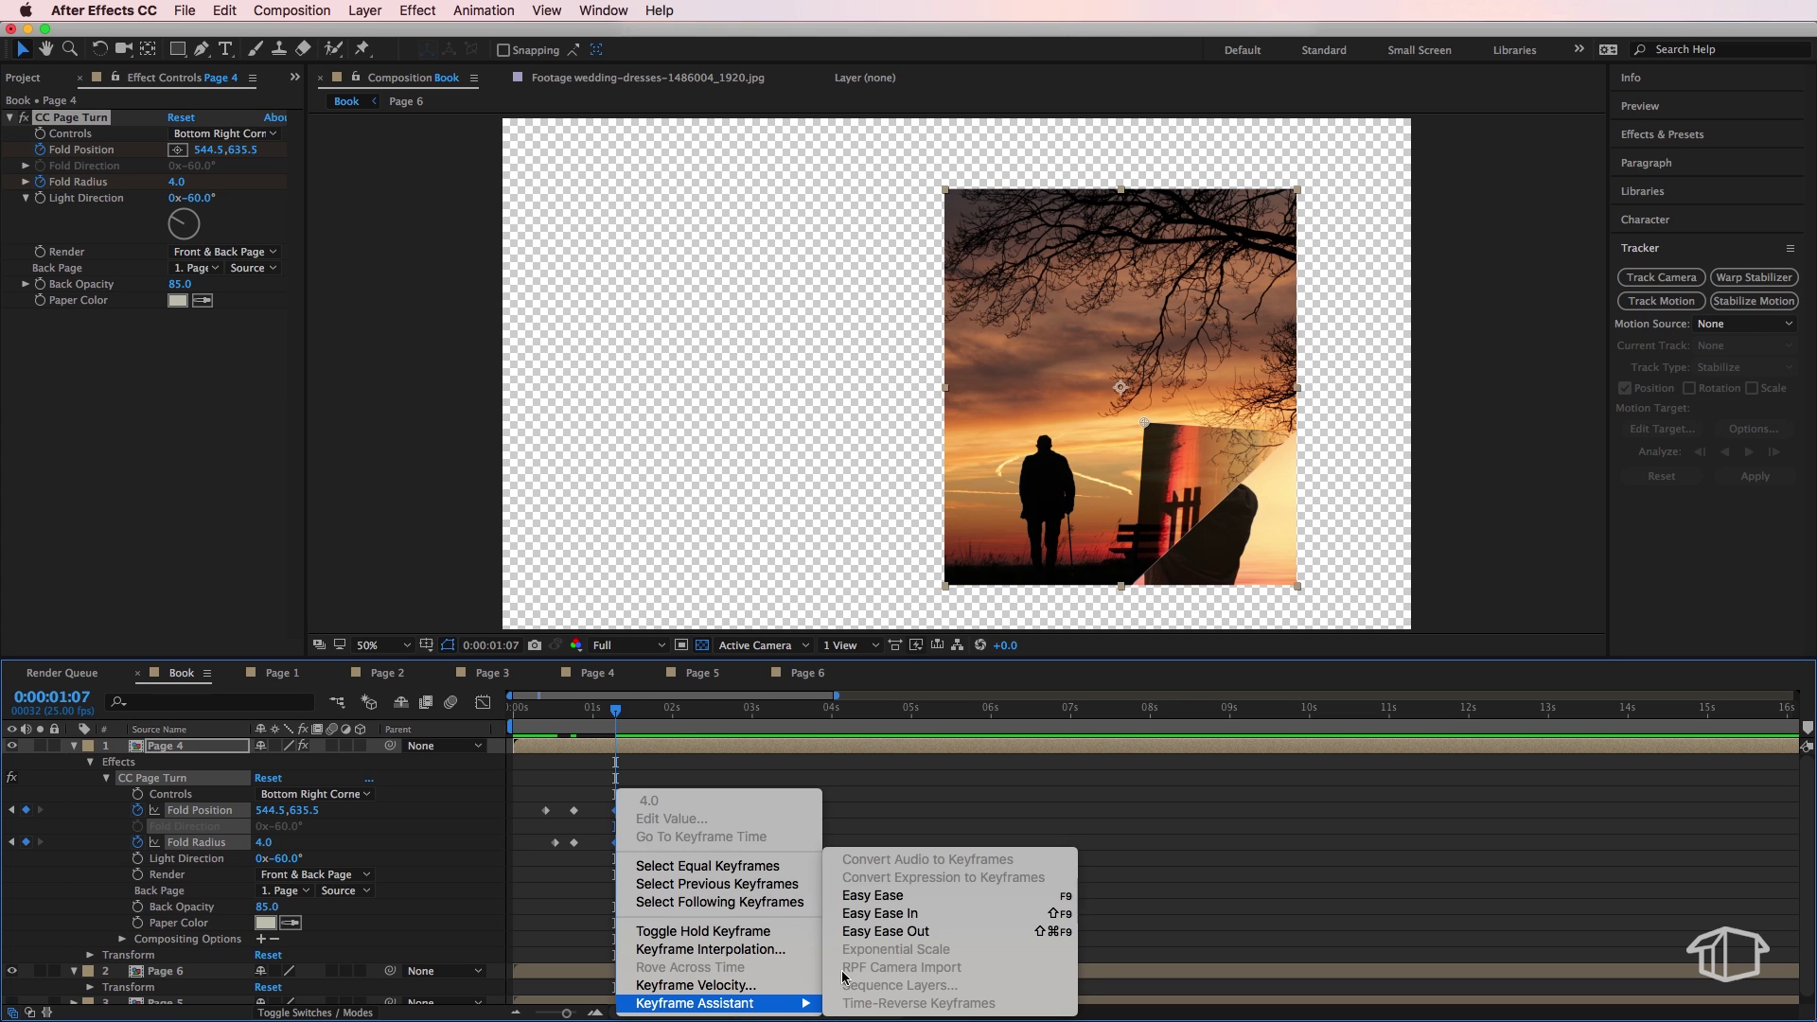
{"action": "left_click", "coordinate": [916, 914]}
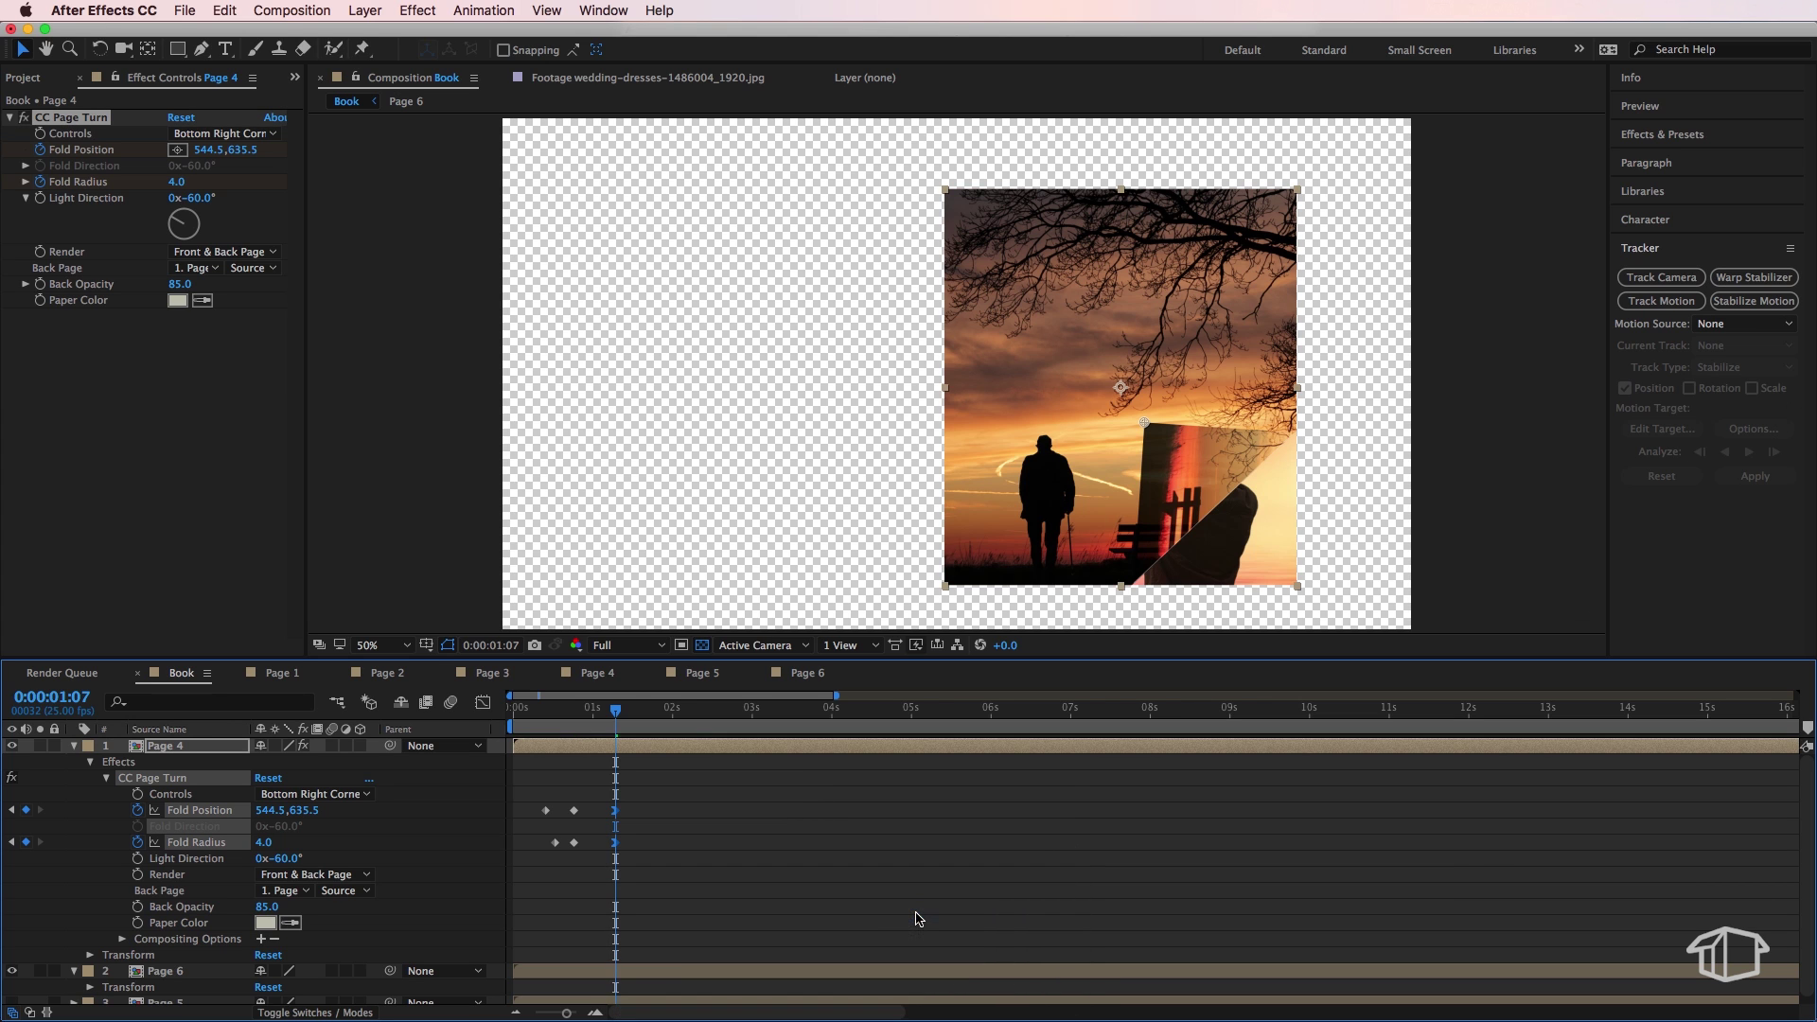
{"action": "left_click", "coordinate": [686, 820]}
Move Page 4's fold point to about 985.8, 1089.7 at 0:00:01:07 and to about -952.3, 1081.9 at 0:00:00:10.
{"action": "left_click", "coordinate": [198, 811]}
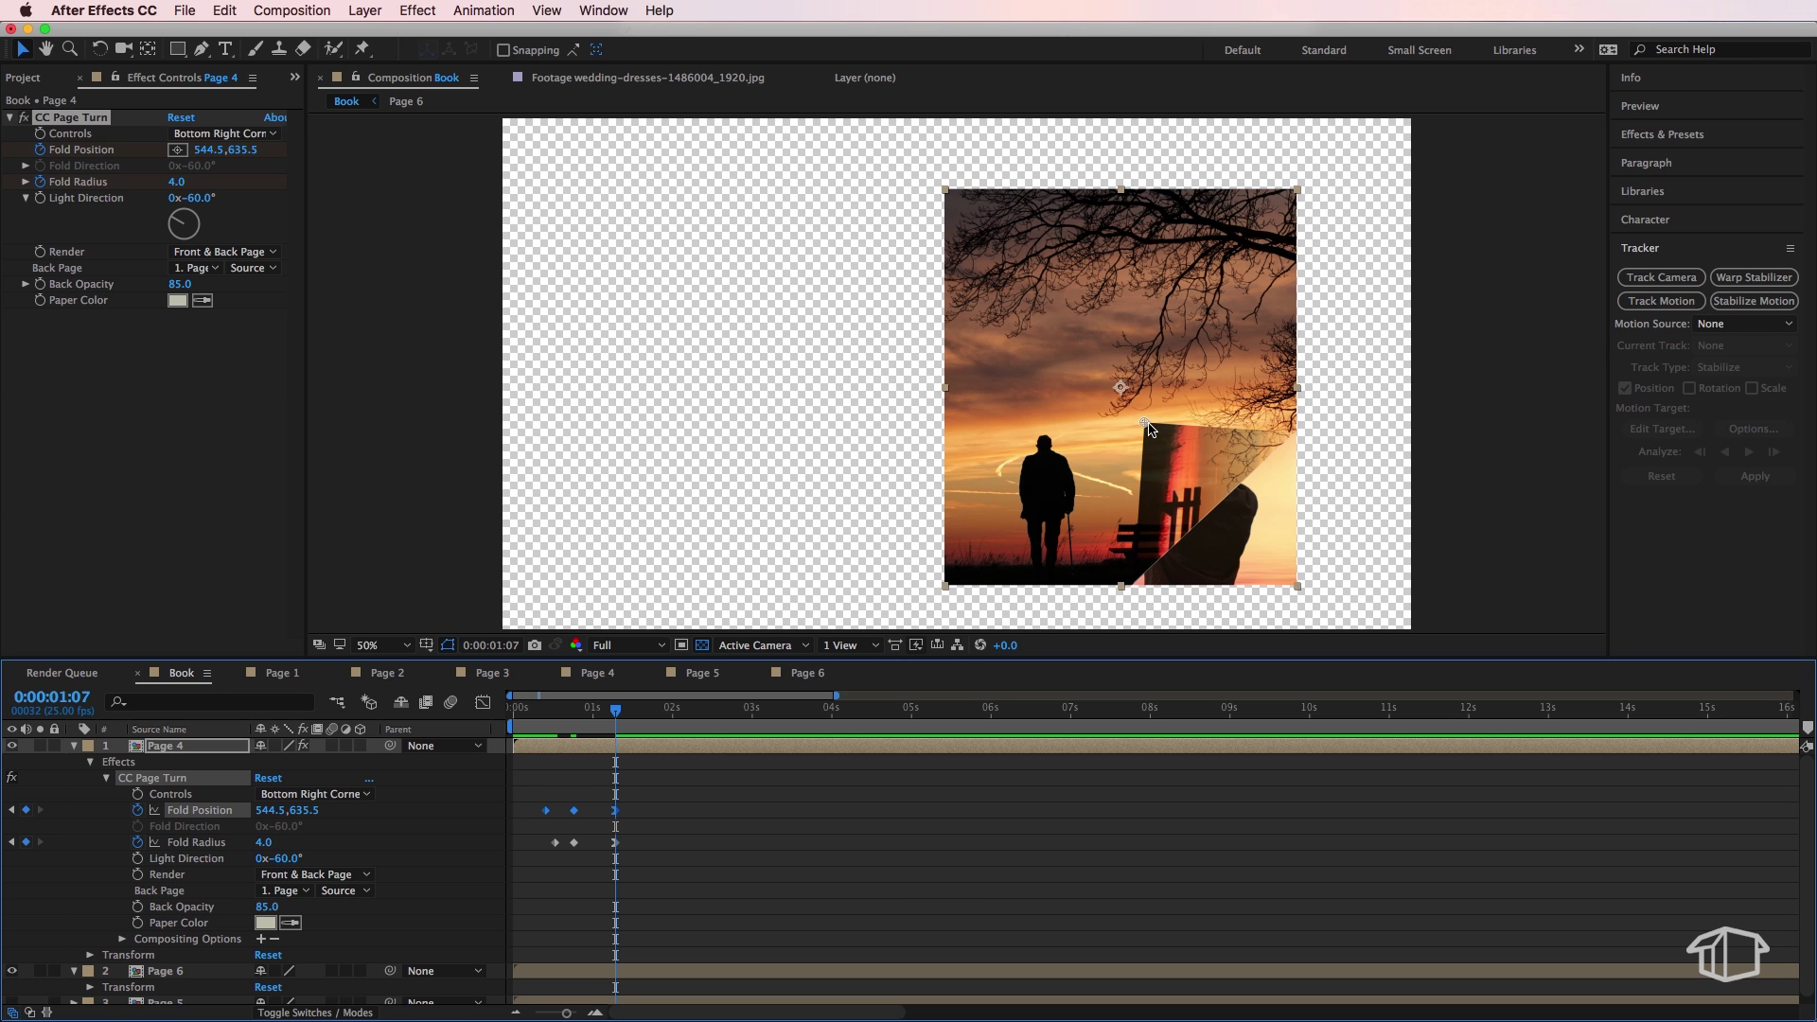
{"action": "left_click_drag", "start_coordinate": [1144, 427], "coordinate": [1302, 586]}
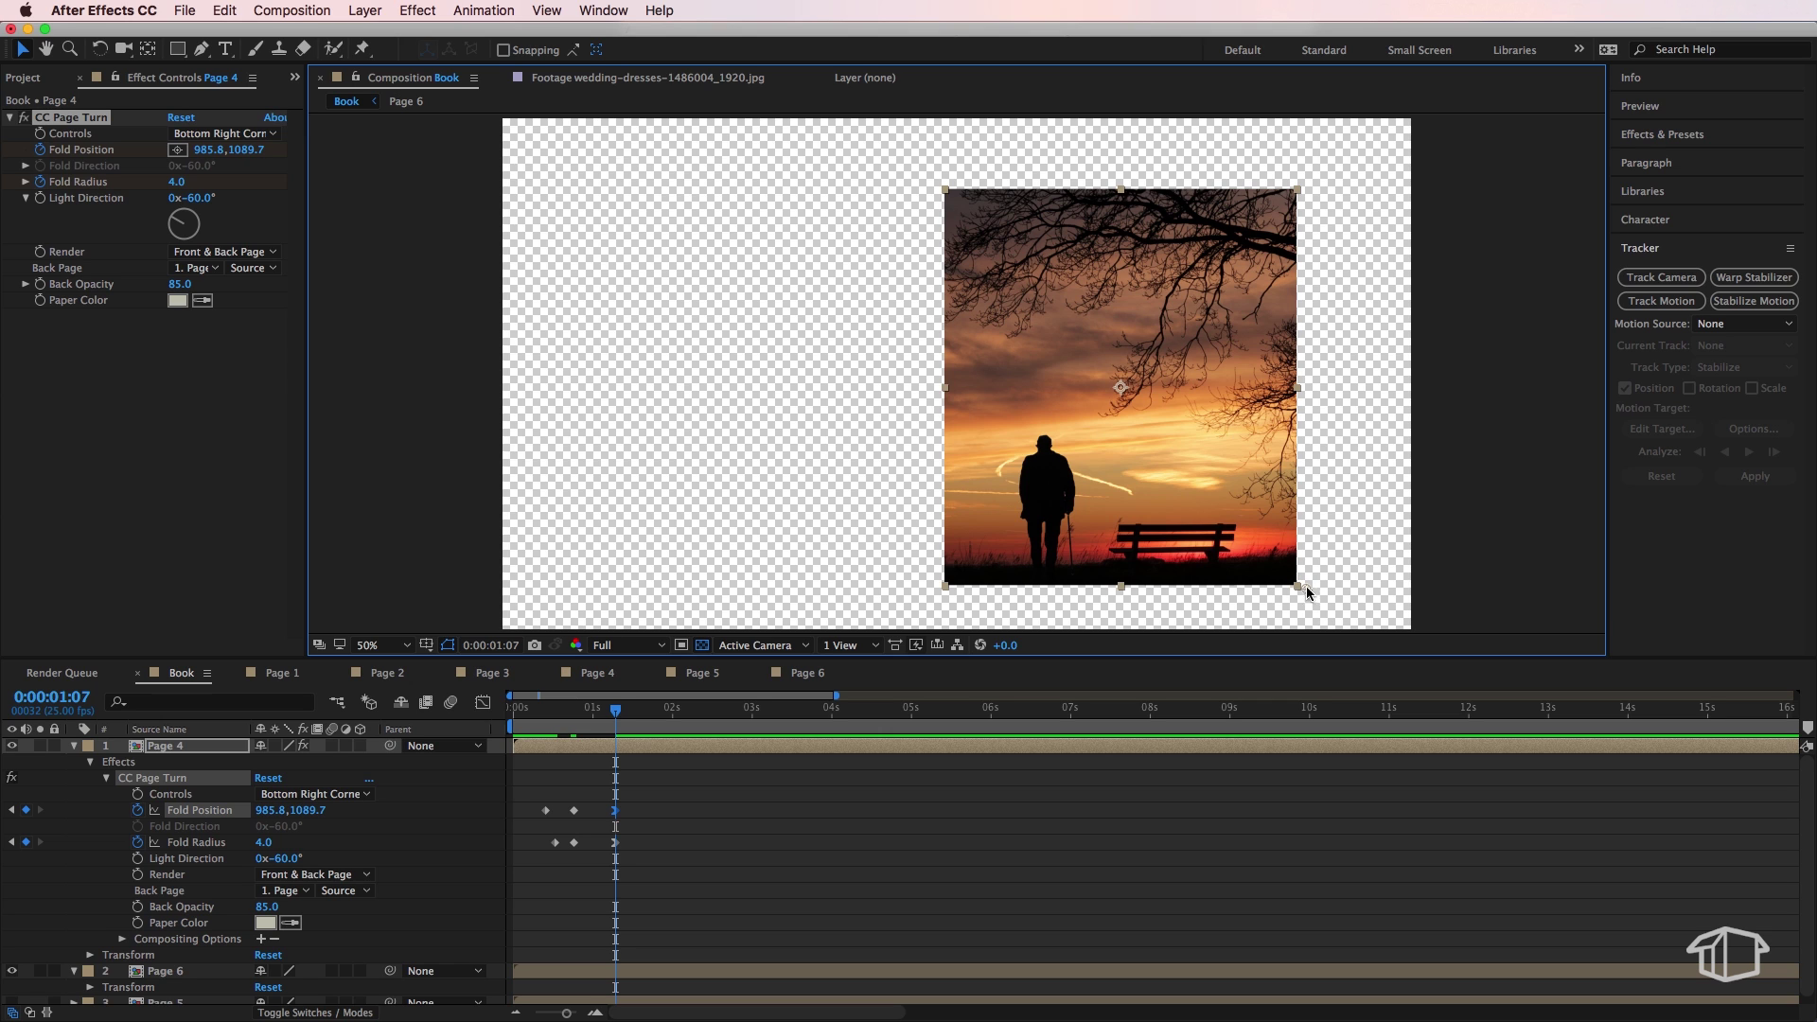
{"action": "left_click_drag", "start_coordinate": [613, 716], "coordinate": [545, 726]}
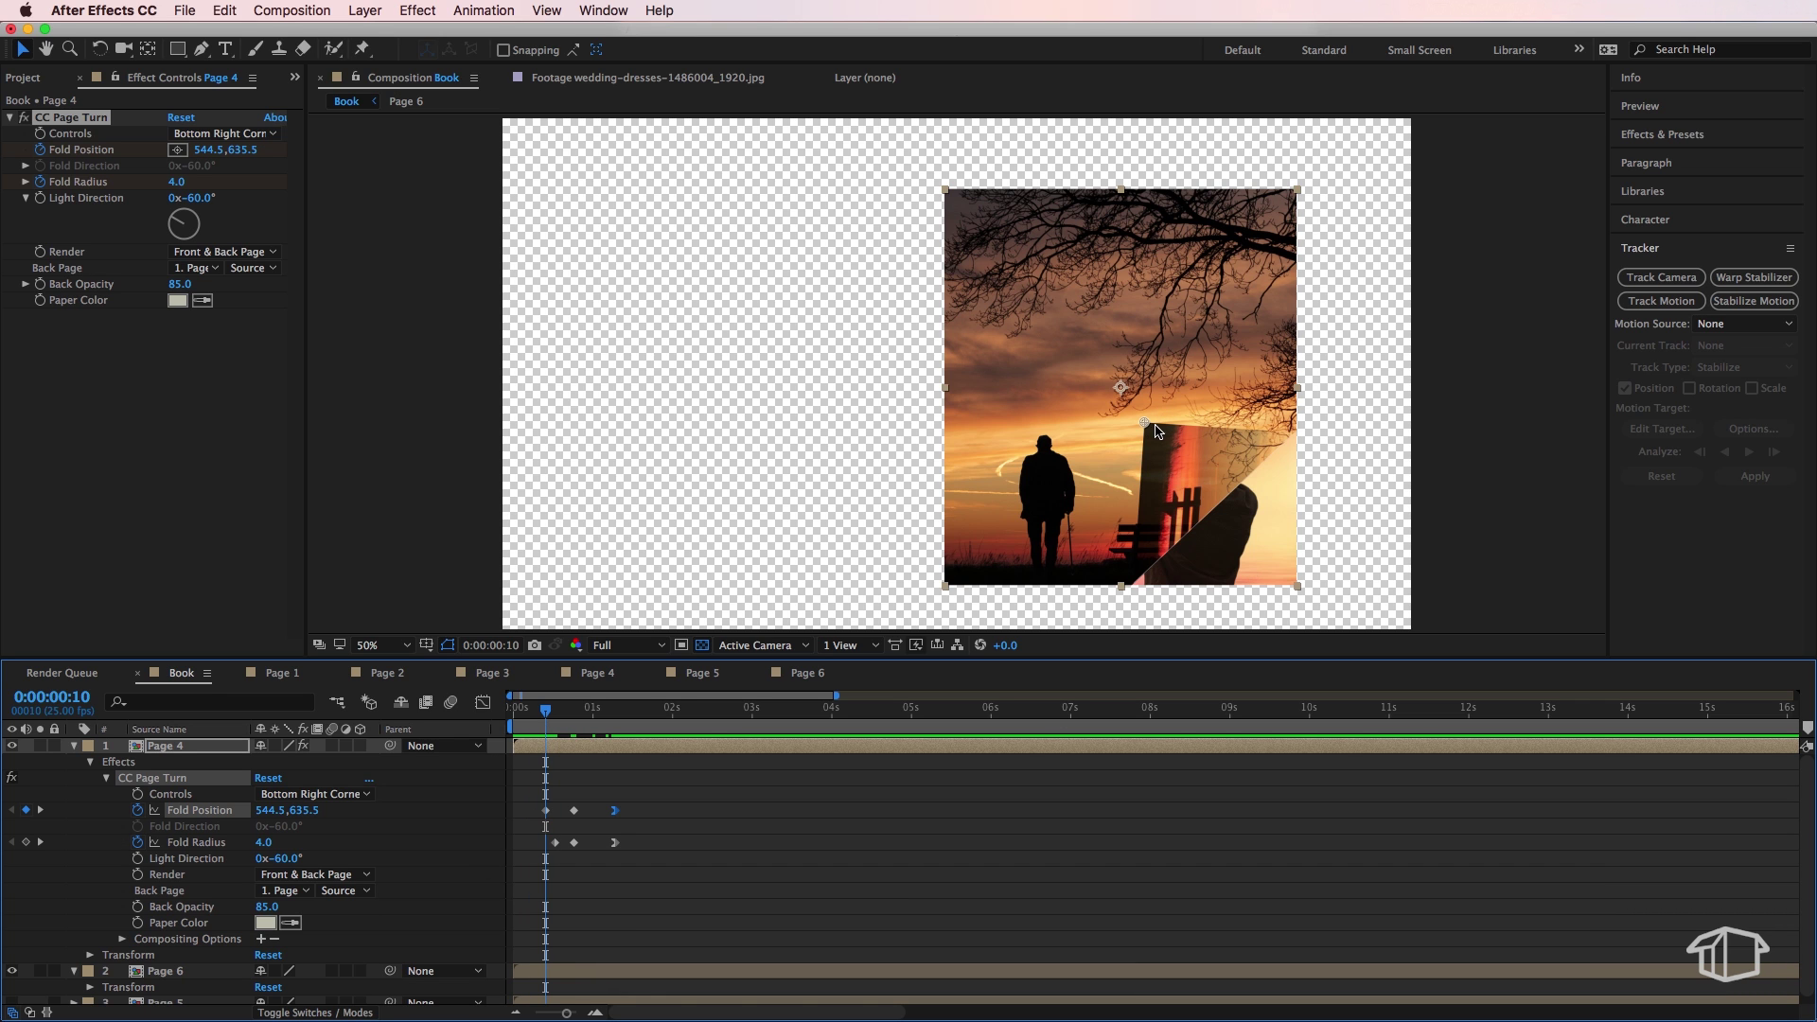
{"action": "left_click_drag", "start_coordinate": [1145, 428], "coordinate": [594, 587]}
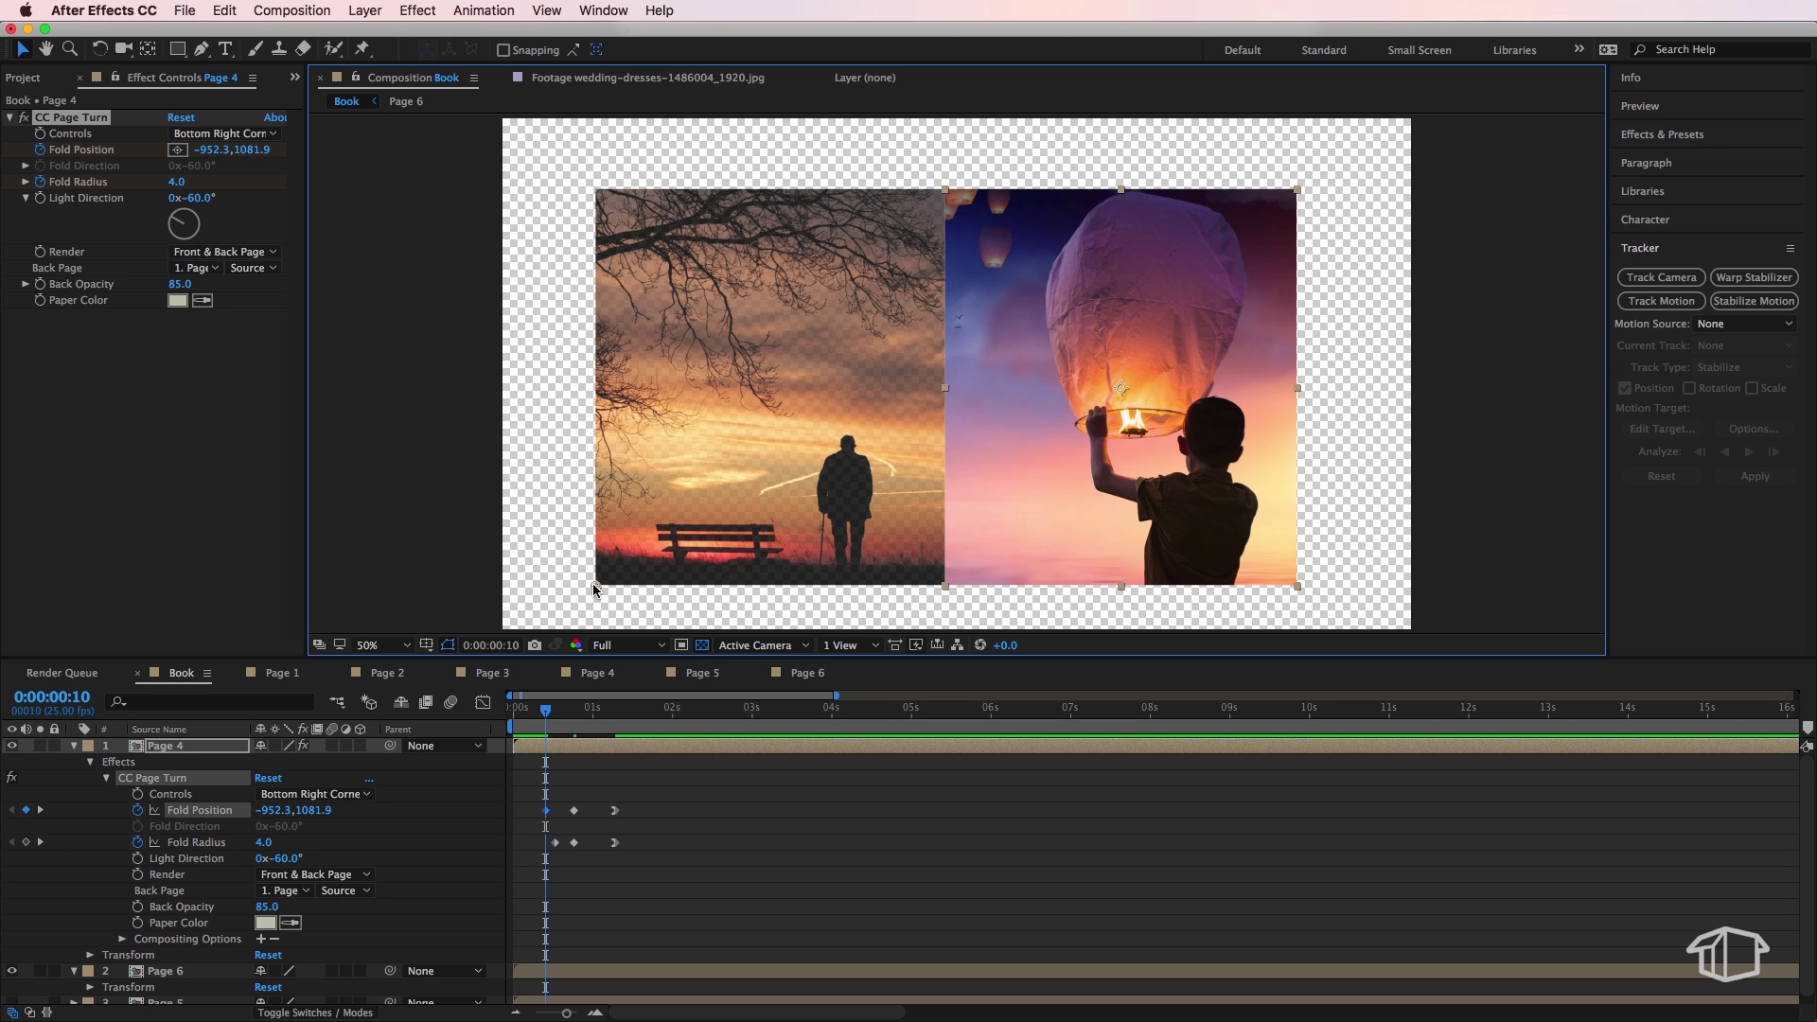
Move the fold point to about -392.3, 839.4 at the middle keyframe, 0:00:00:19.
{"action": "left_click_drag", "start_coordinate": [550, 711], "coordinate": [573, 713]}
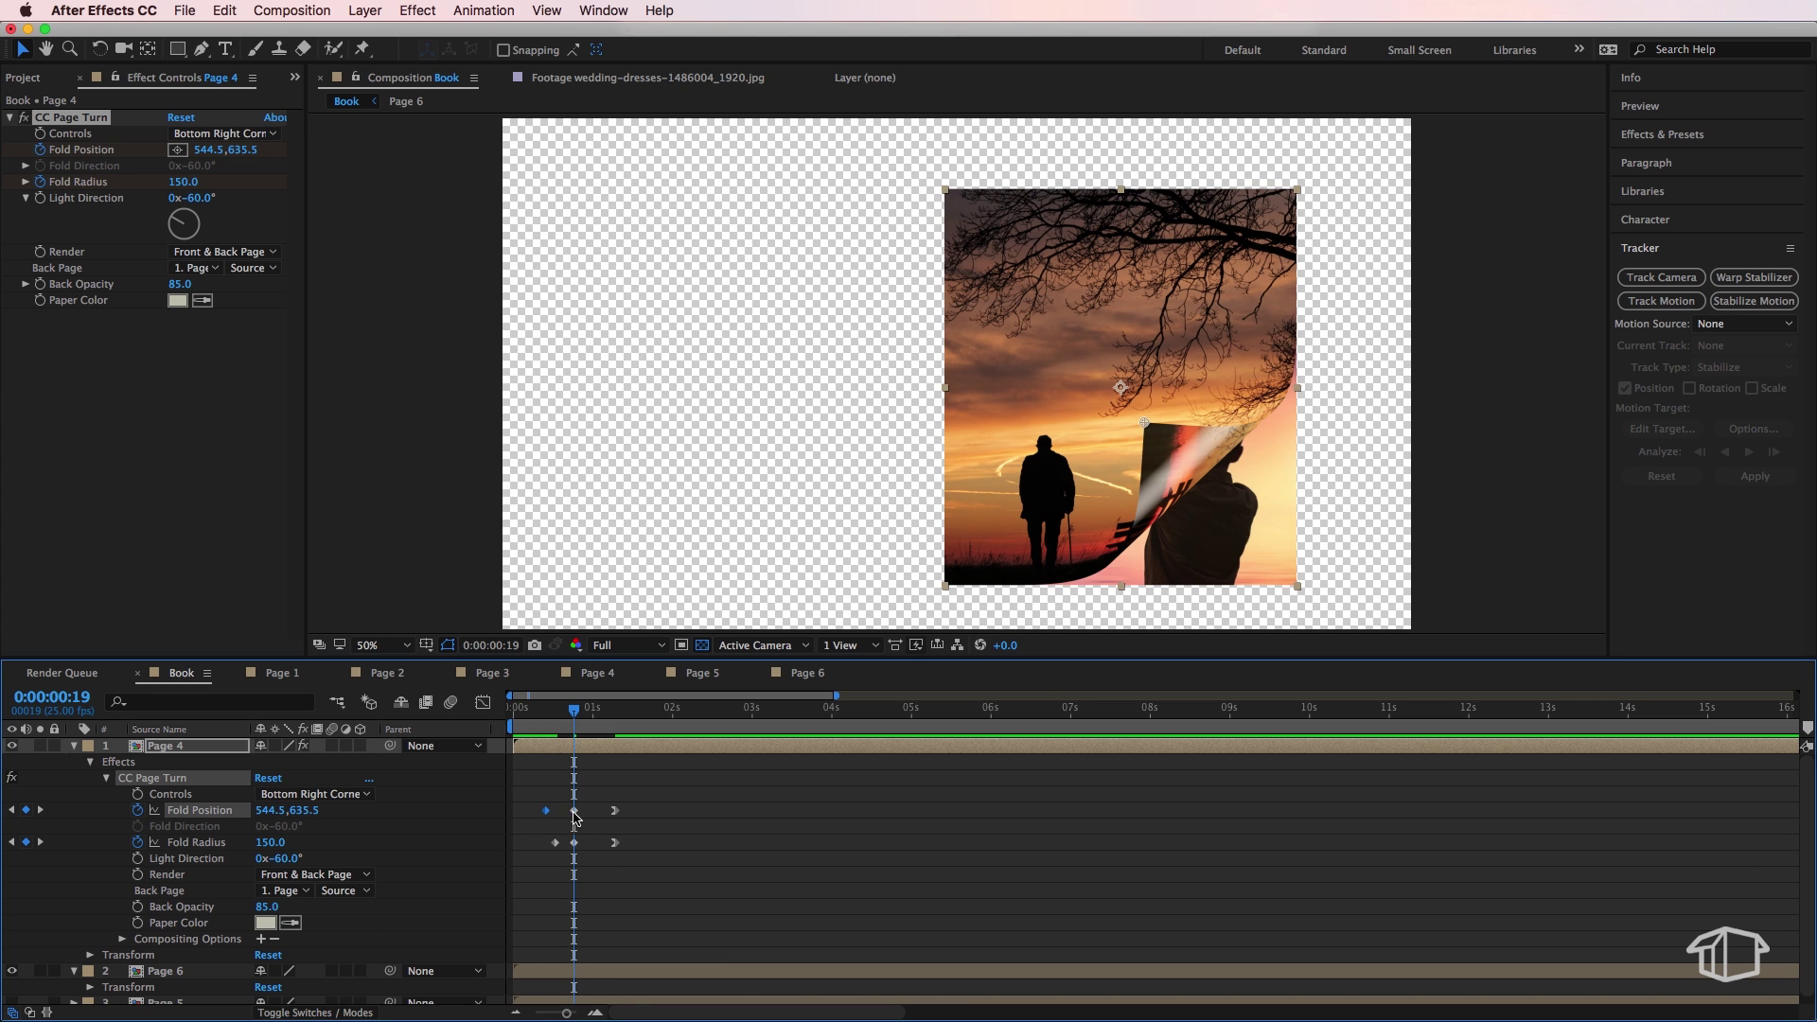
{"action": "left_click_drag", "start_coordinate": [1142, 423], "coordinate": [797, 492]}
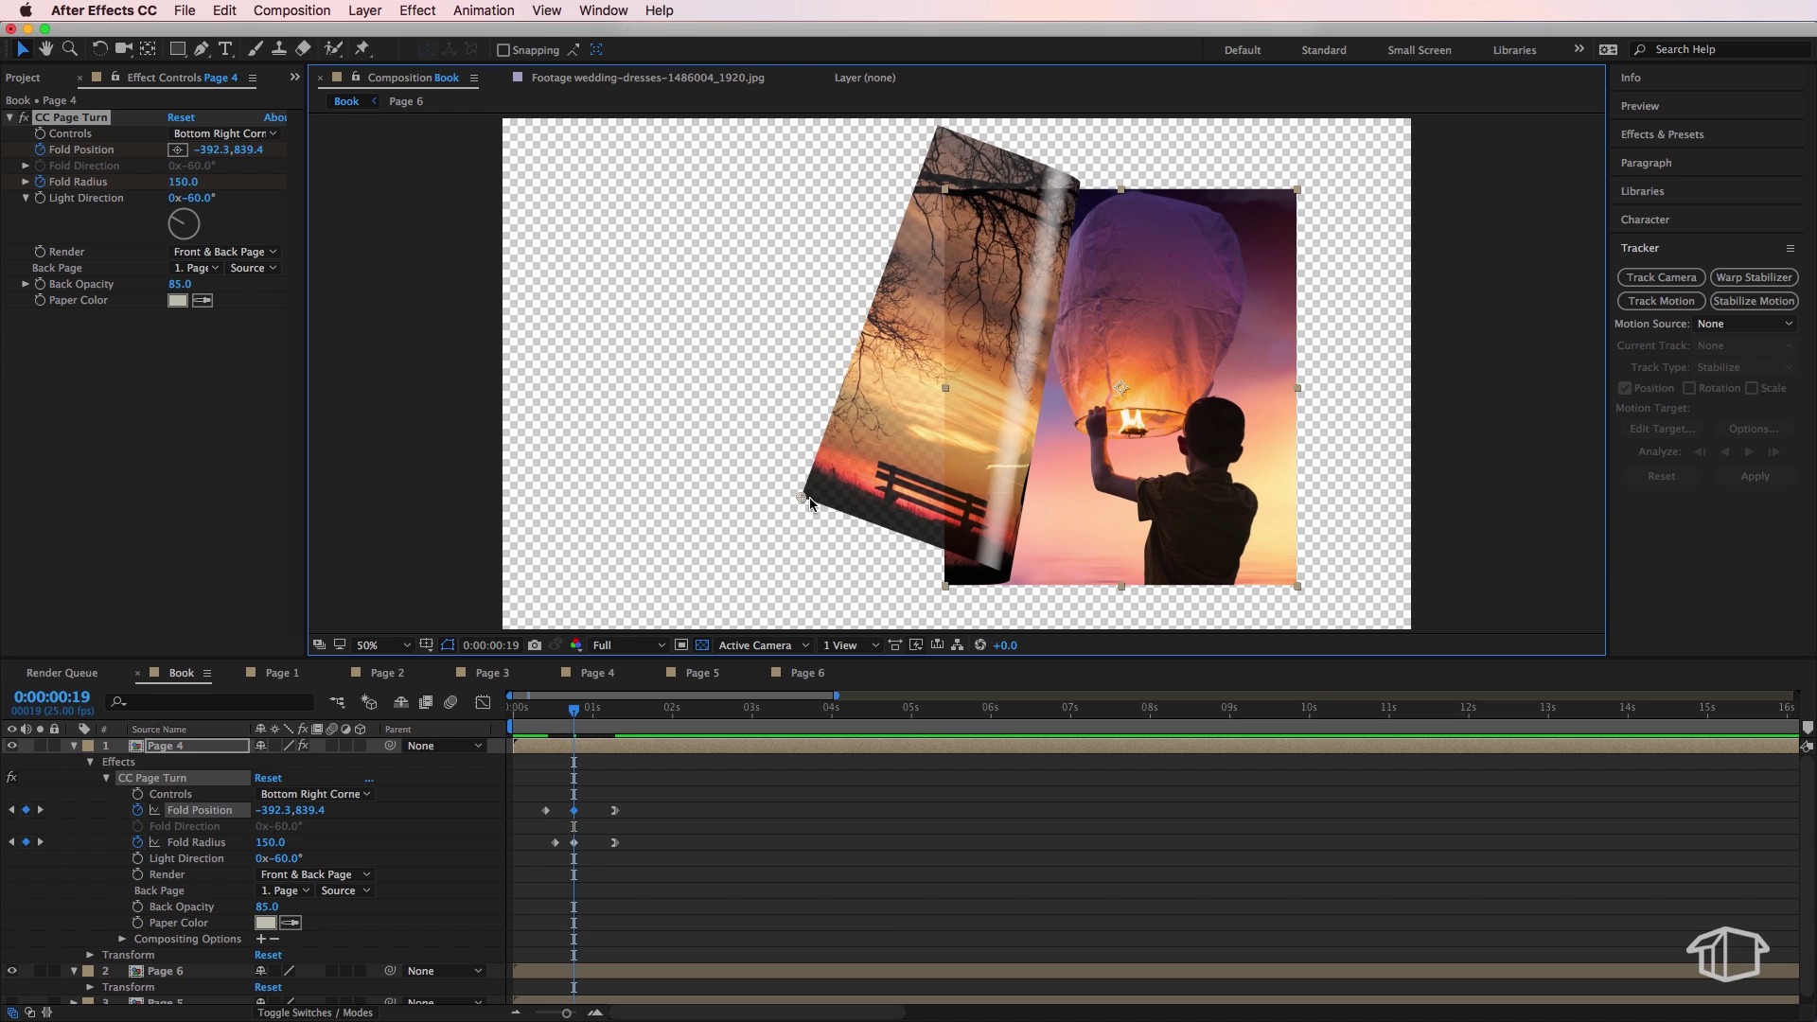
{"action": "left_click", "coordinate": [970, 864]}
Play back the Page 4 page-turn animation from near the start several times, then return to 0:00:00:06.
{"action": "key", "text": "Page_Up"}
{"action": "key", "text": "Page_Up"}
{"action": "key", "text": "Page_Up"}
{"action": "key", "text": "Page_Up"}
{"action": "key", "text": "Page_Up"}
{"action": "key", "text": "Page_Up"}
{"action": "key", "text": "Page_Up"}
{"action": "key", "text": "Page_Up"}
{"action": "key", "text": "Page_Up"}
{"action": "key", "text": "Page_Up"}
{"action": "key", "text": "Page_Up"}
{"action": "key", "text": "Page_Up"}
{"action": "key", "text": "Page_Up"}
{"action": "key", "text": "Page_Up"}
{"action": "key", "text": "Page_Up"}
{"action": "key", "text": "Page_Up"}
{"action": "key", "text": "Page_Up"}
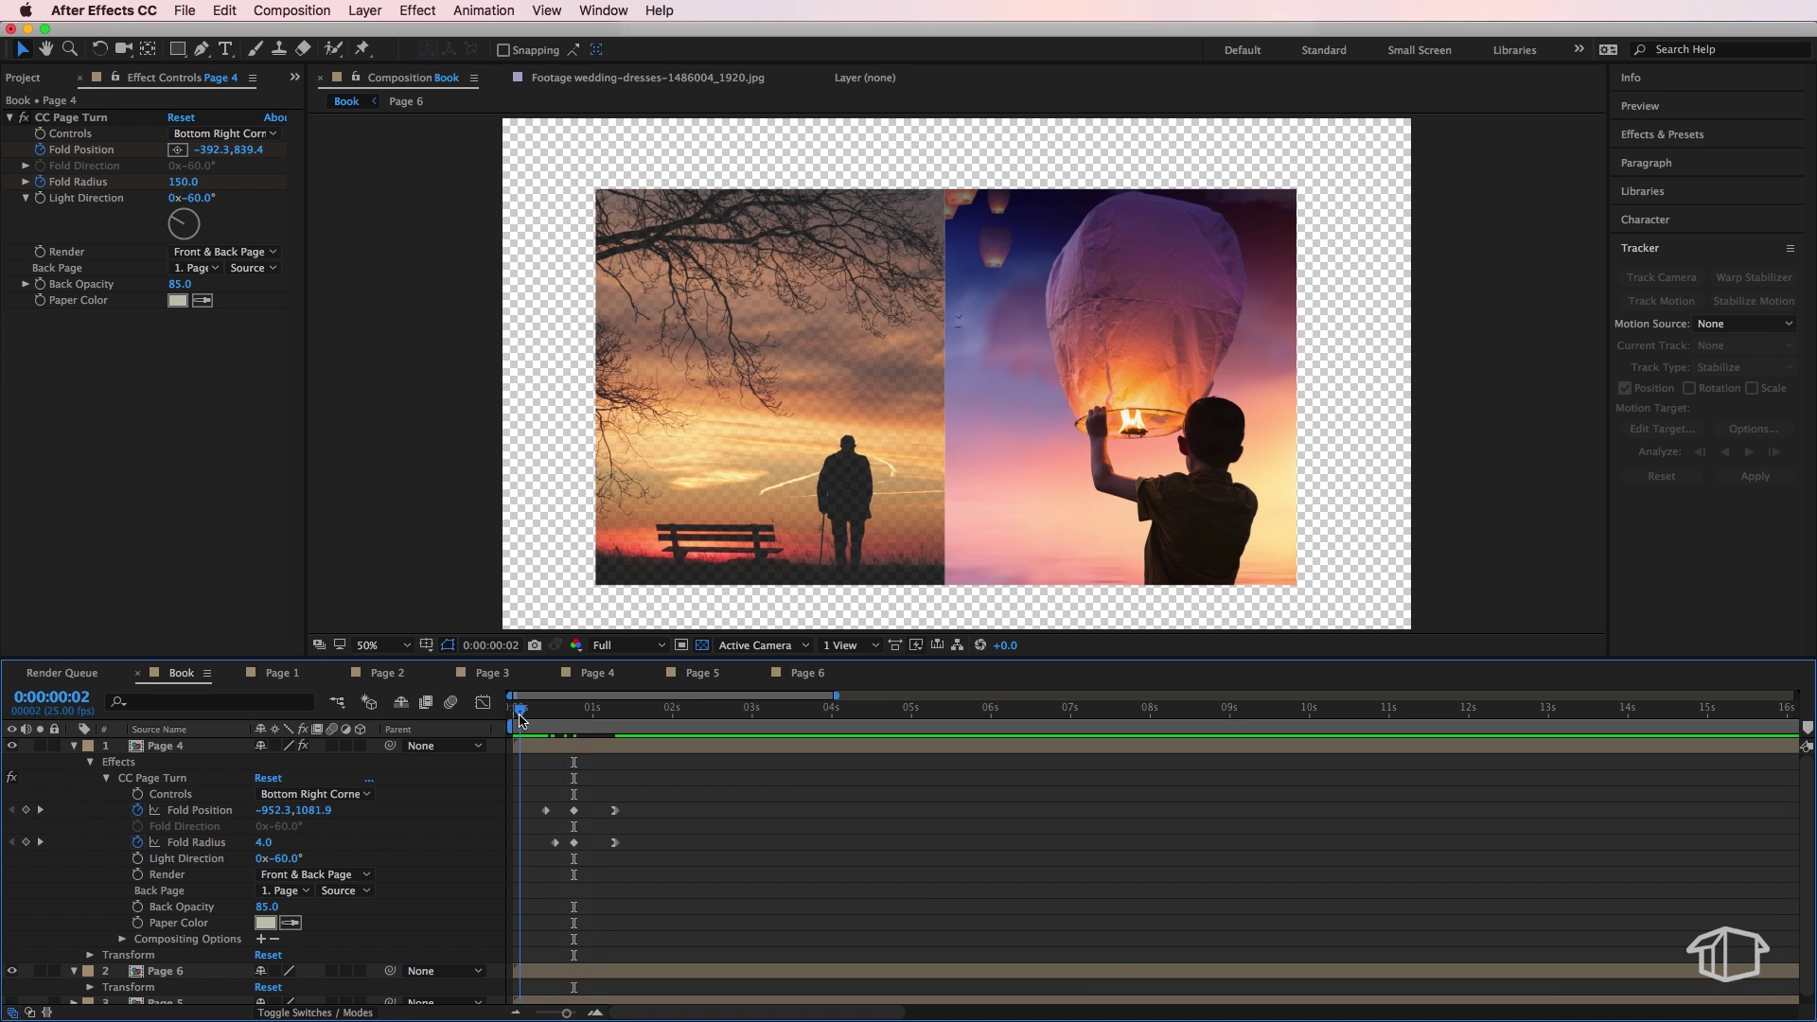
{"action": "key", "text": "space"}
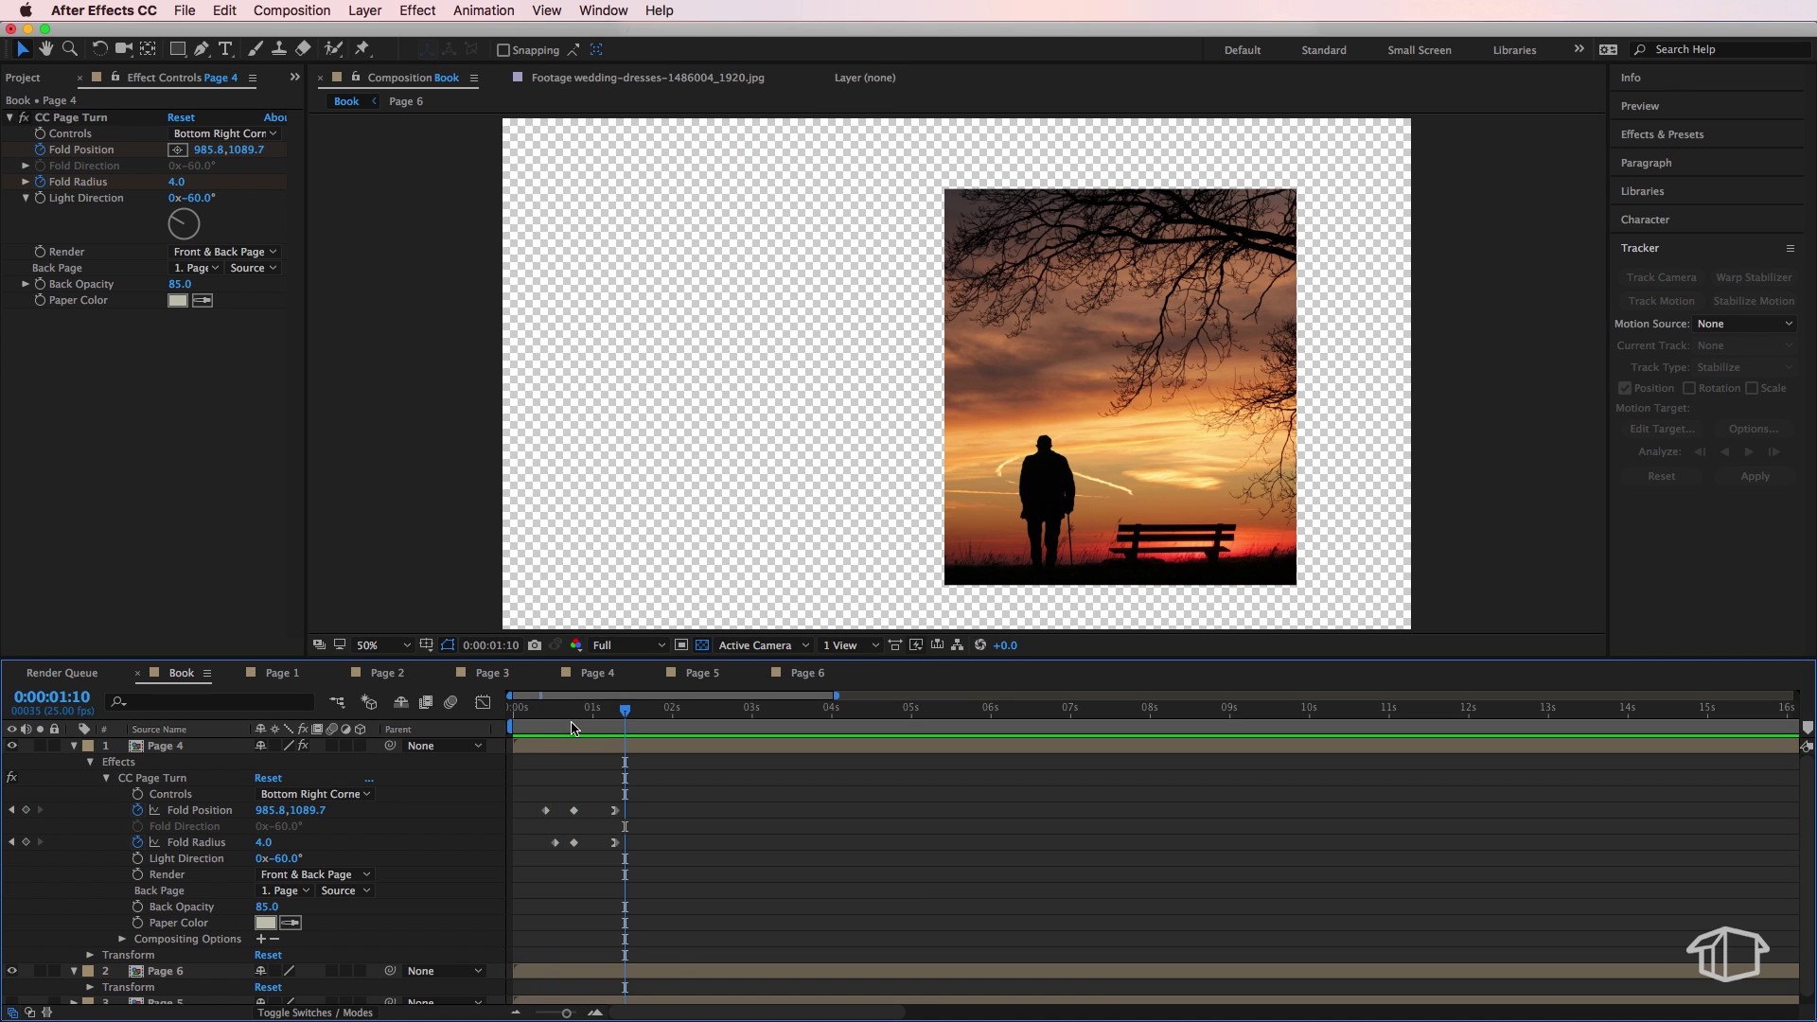
{"action": "left_click", "coordinate": [527, 711]}
{"action": "mouse_move", "coordinate": [528, 714]}
{"action": "left_mouse_down"}
{"action": "mouse_move", "coordinate": [615, 714]}
{"action": "mouse_move", "coordinate": [521, 714]}
{"action": "left_mouse_up"}
{"action": "key", "text": "space"}
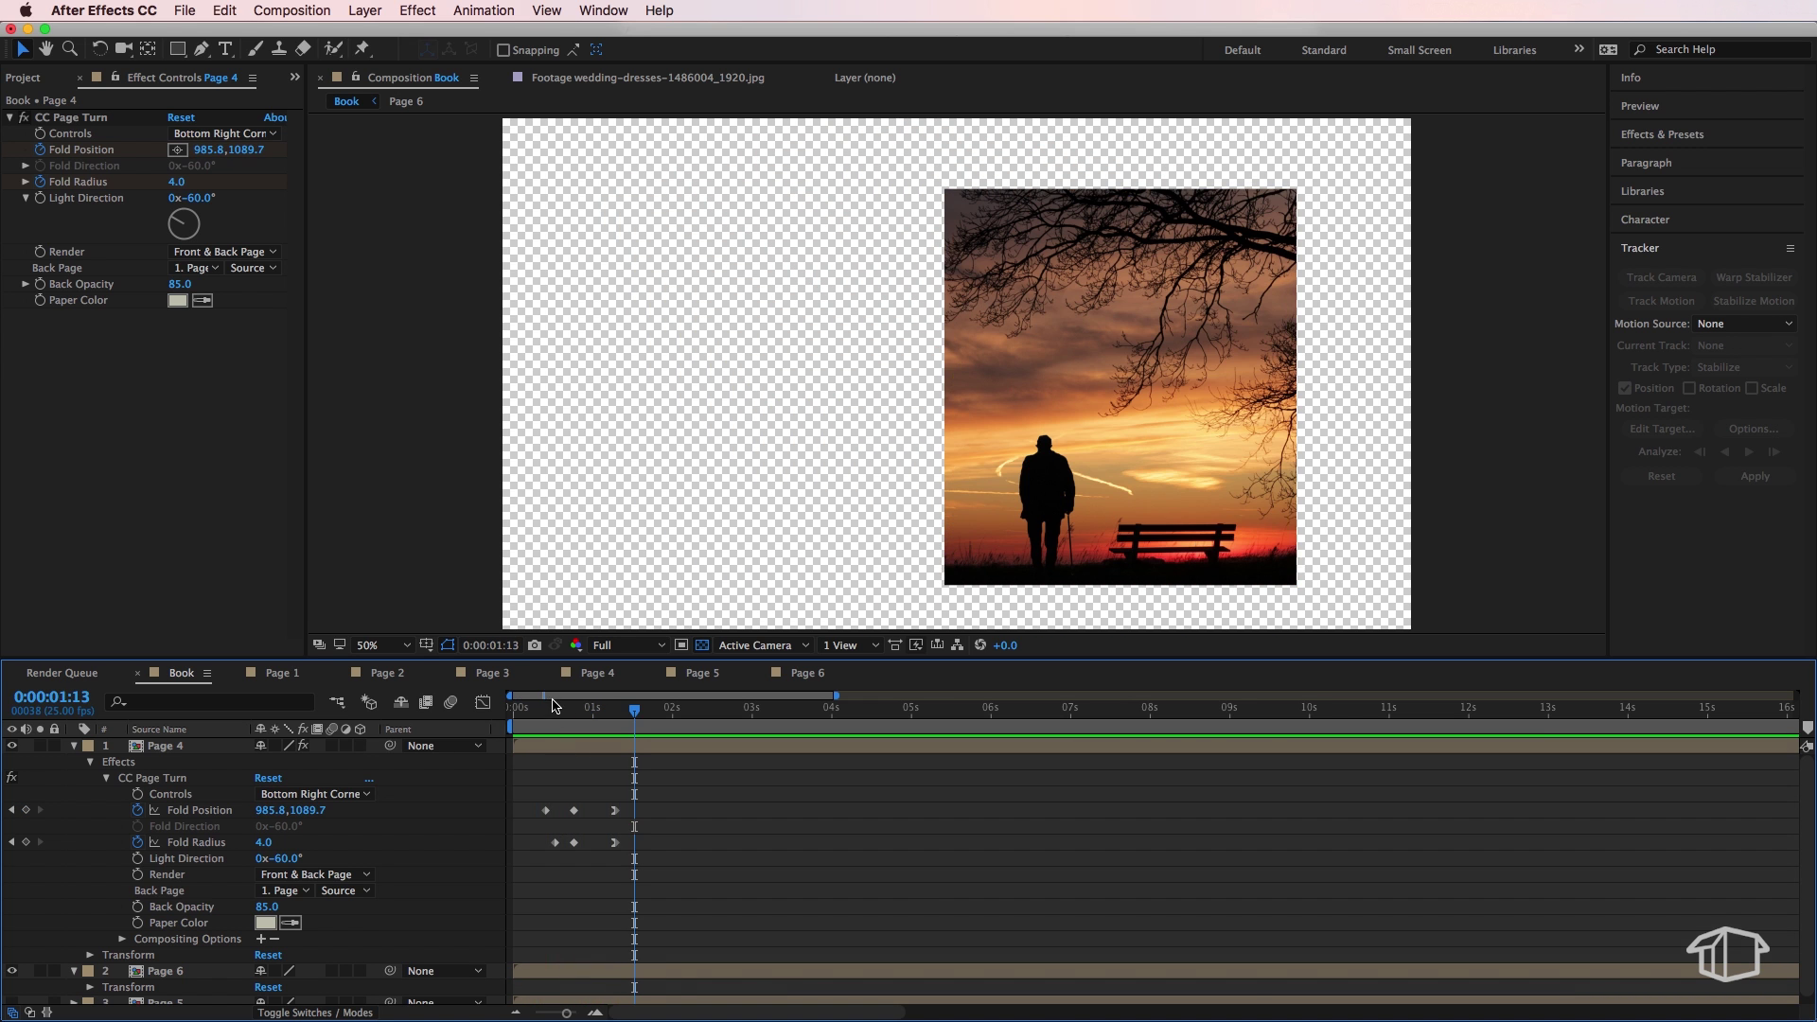
{"action": "left_click", "coordinate": [540, 712]}
{"action": "key", "text": "space"}
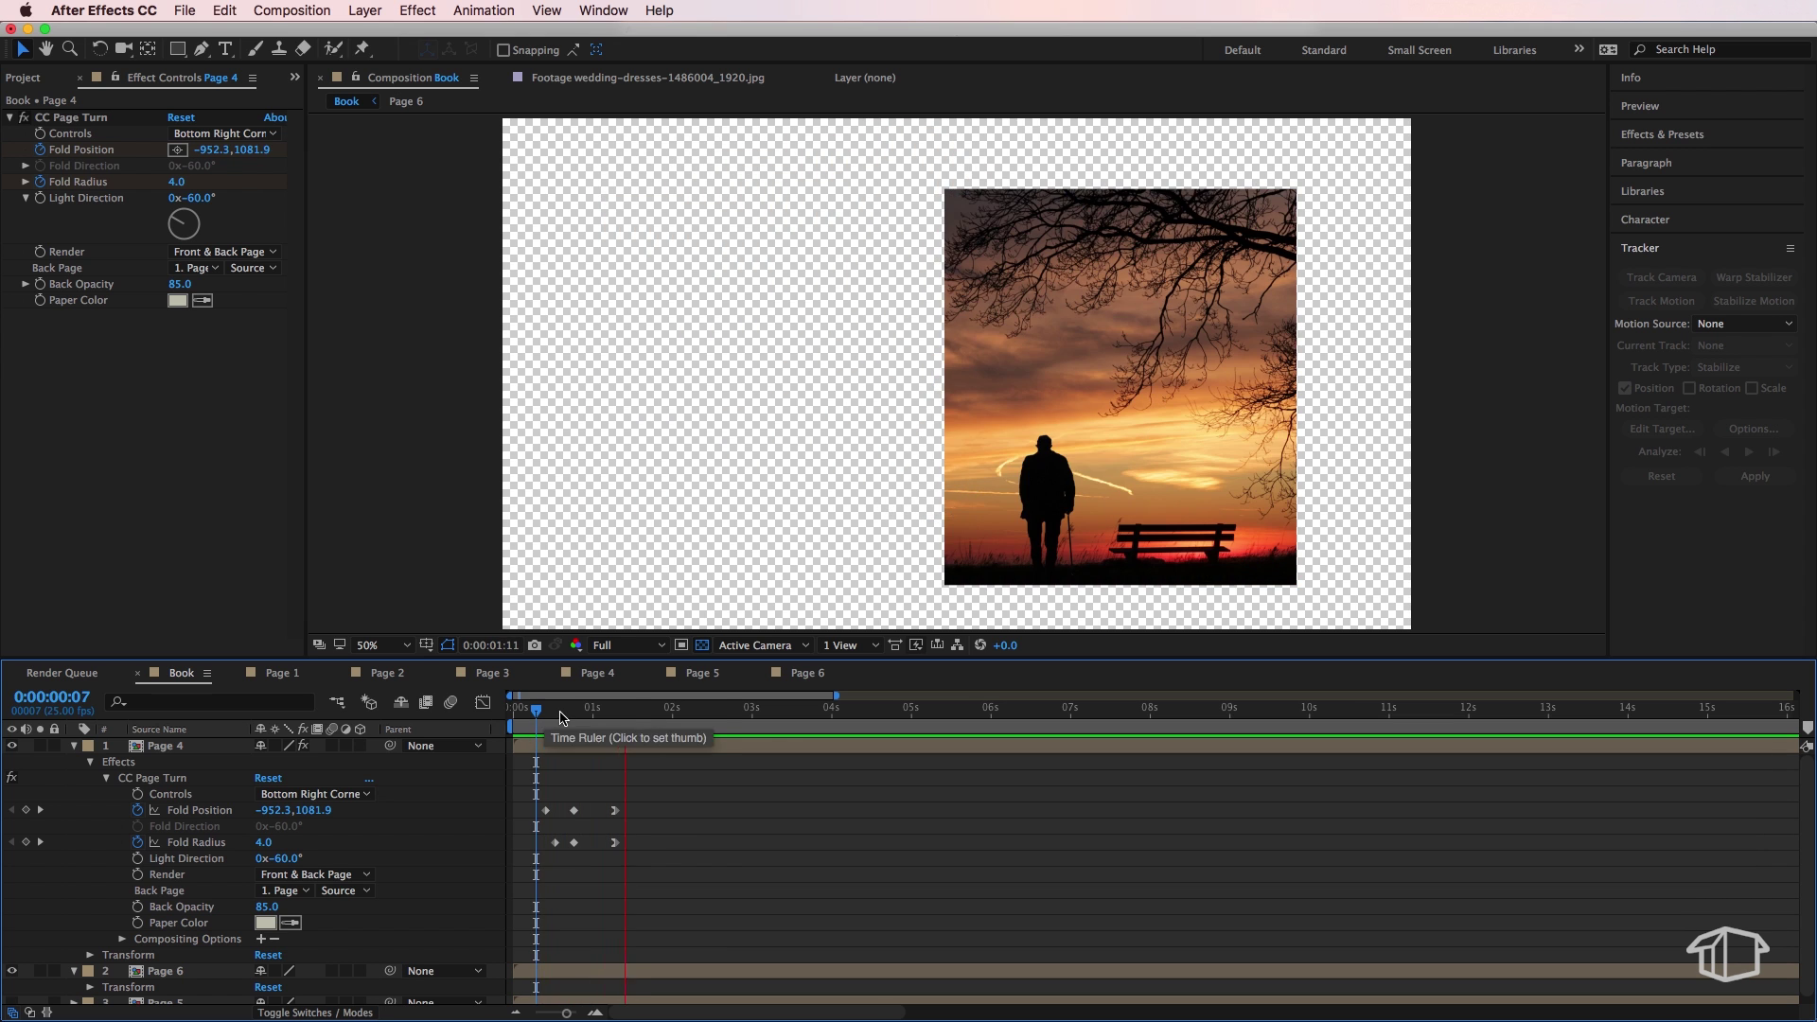
{"action": "key", "text": "space"}
{"action": "mouse_move", "coordinate": [534, 716]}
{"action": "left_mouse_down"}
{"action": "mouse_move", "coordinate": [564, 717]}
{"action": "mouse_move", "coordinate": [532, 726]}
{"action": "left_mouse_up"}
Rename the Page 5 layer in the Book composition to "Page 5 Blank".
{"action": "left_click", "coordinate": [206, 1000]}
{"action": "left_click", "coordinate": [176, 1000]}
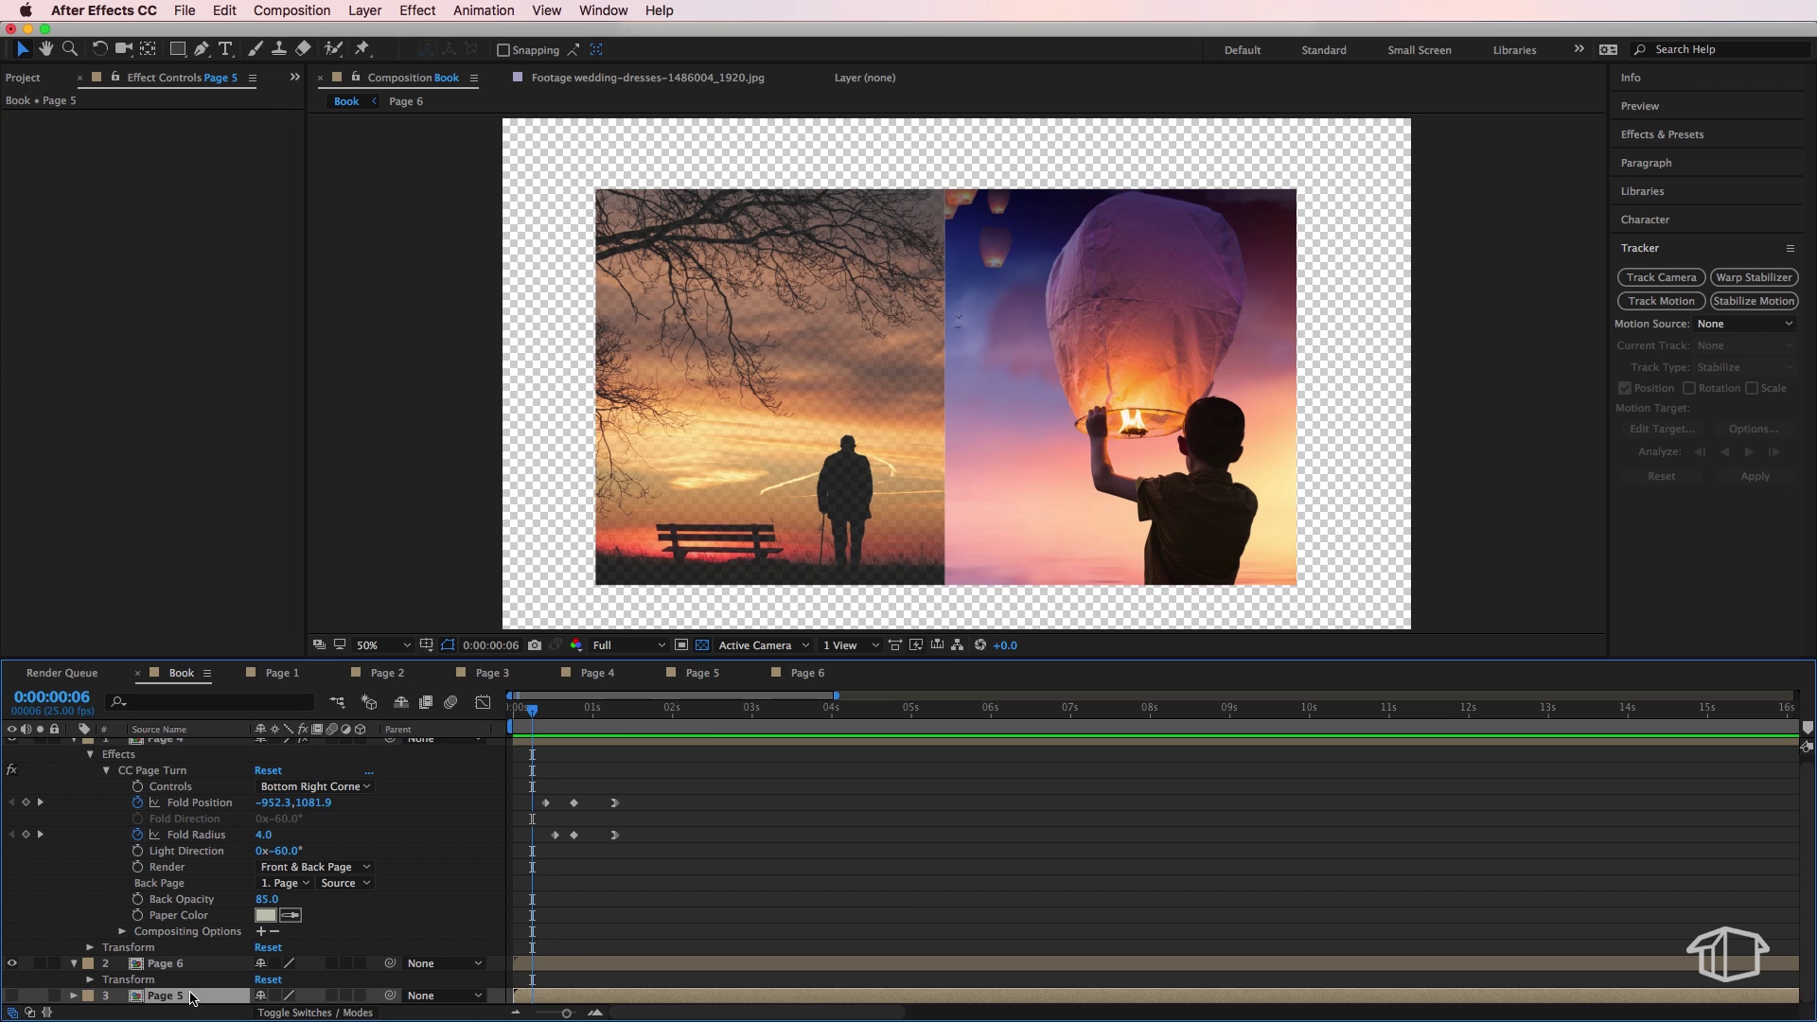
{"action": "right_click", "coordinate": [176, 998]}
{"action": "left_click", "coordinate": [208, 1005]}
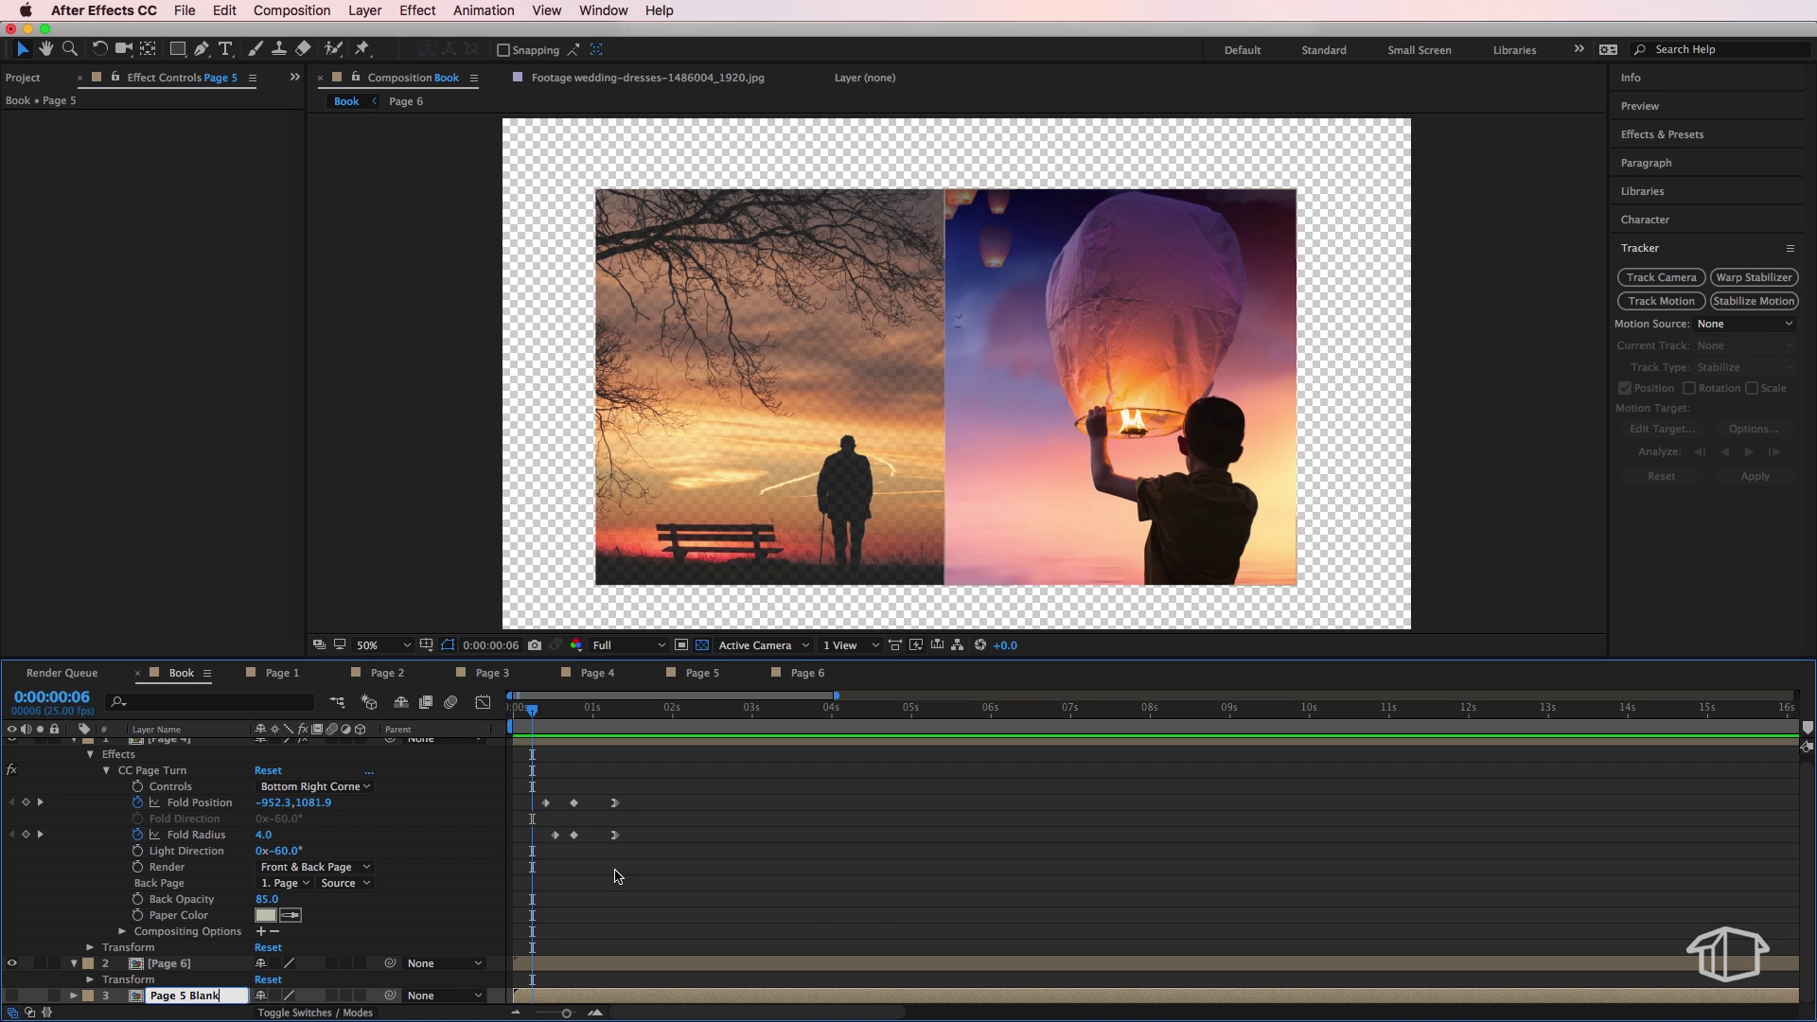
{"action": "key", "text": "Return"}
Set the Back Page of Page 4's CC Page Turn effect to the Page 5 Blank layer.
{"action": "scroll", "coordinate": [564, 855], "scroll_direction": "up", "scroll_amount": 1}
{"action": "left_click", "coordinate": [573, 747]}
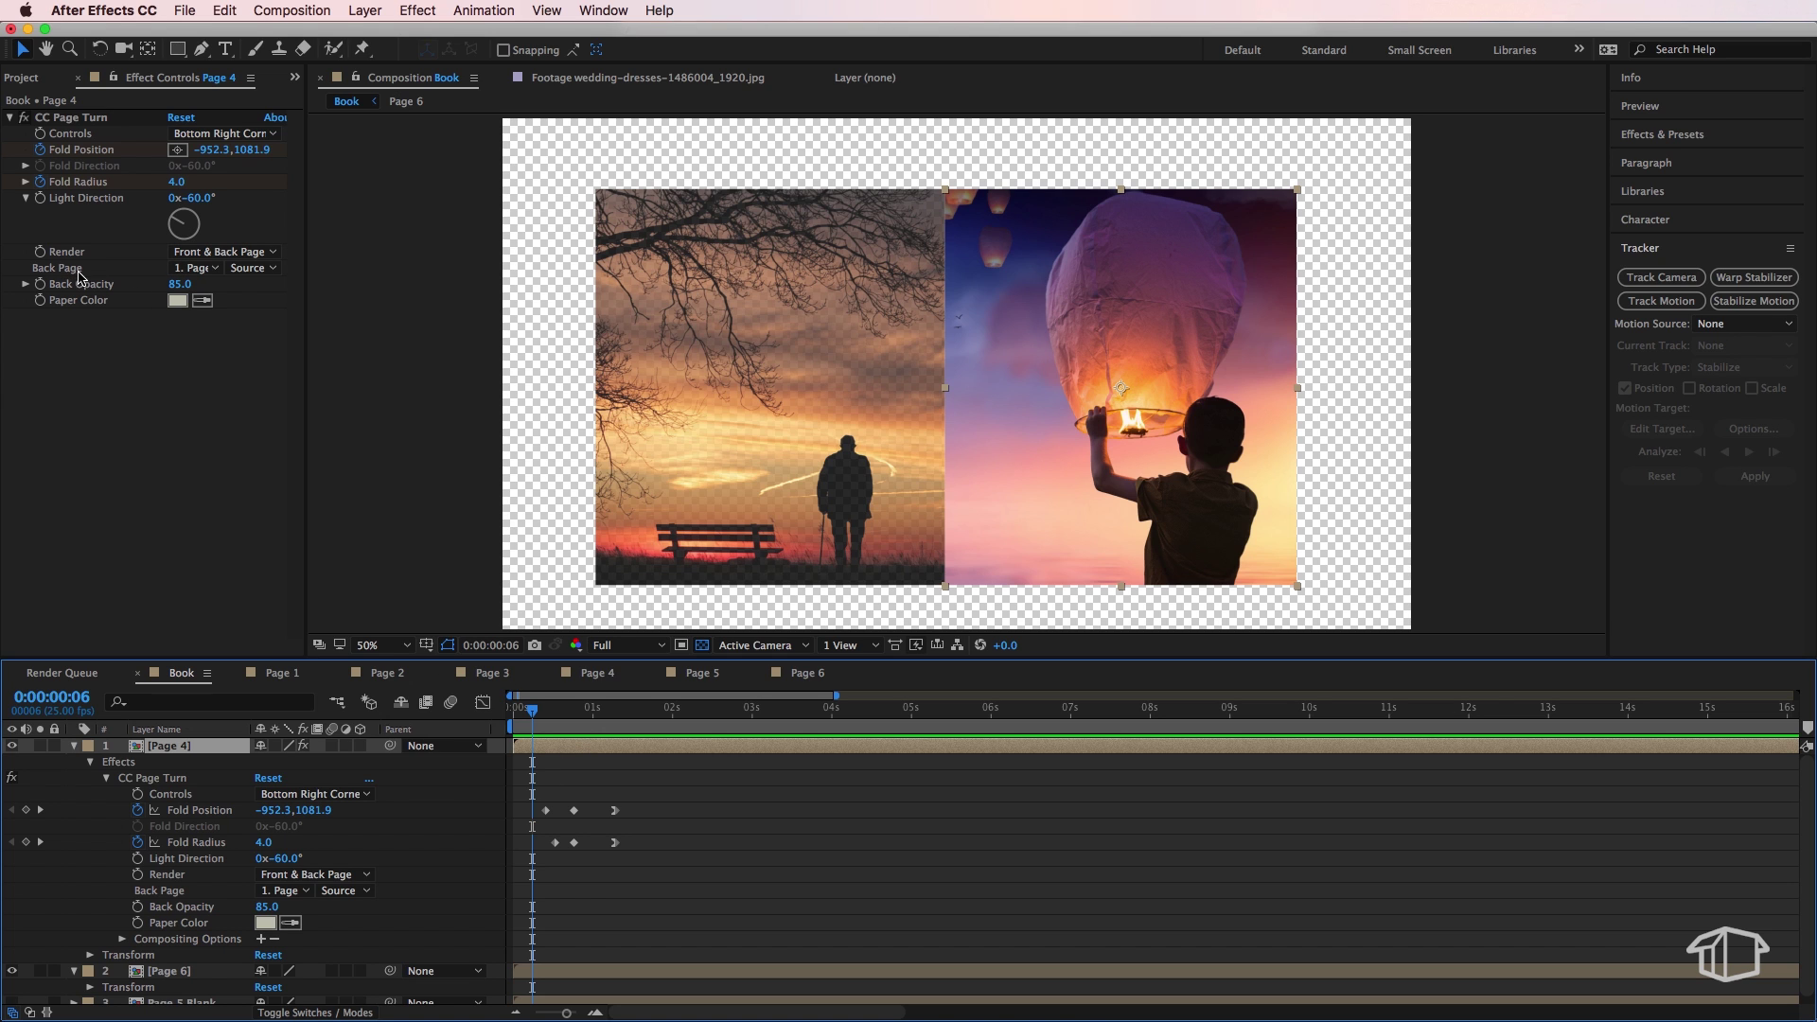
{"action": "left_click", "coordinate": [202, 268]}
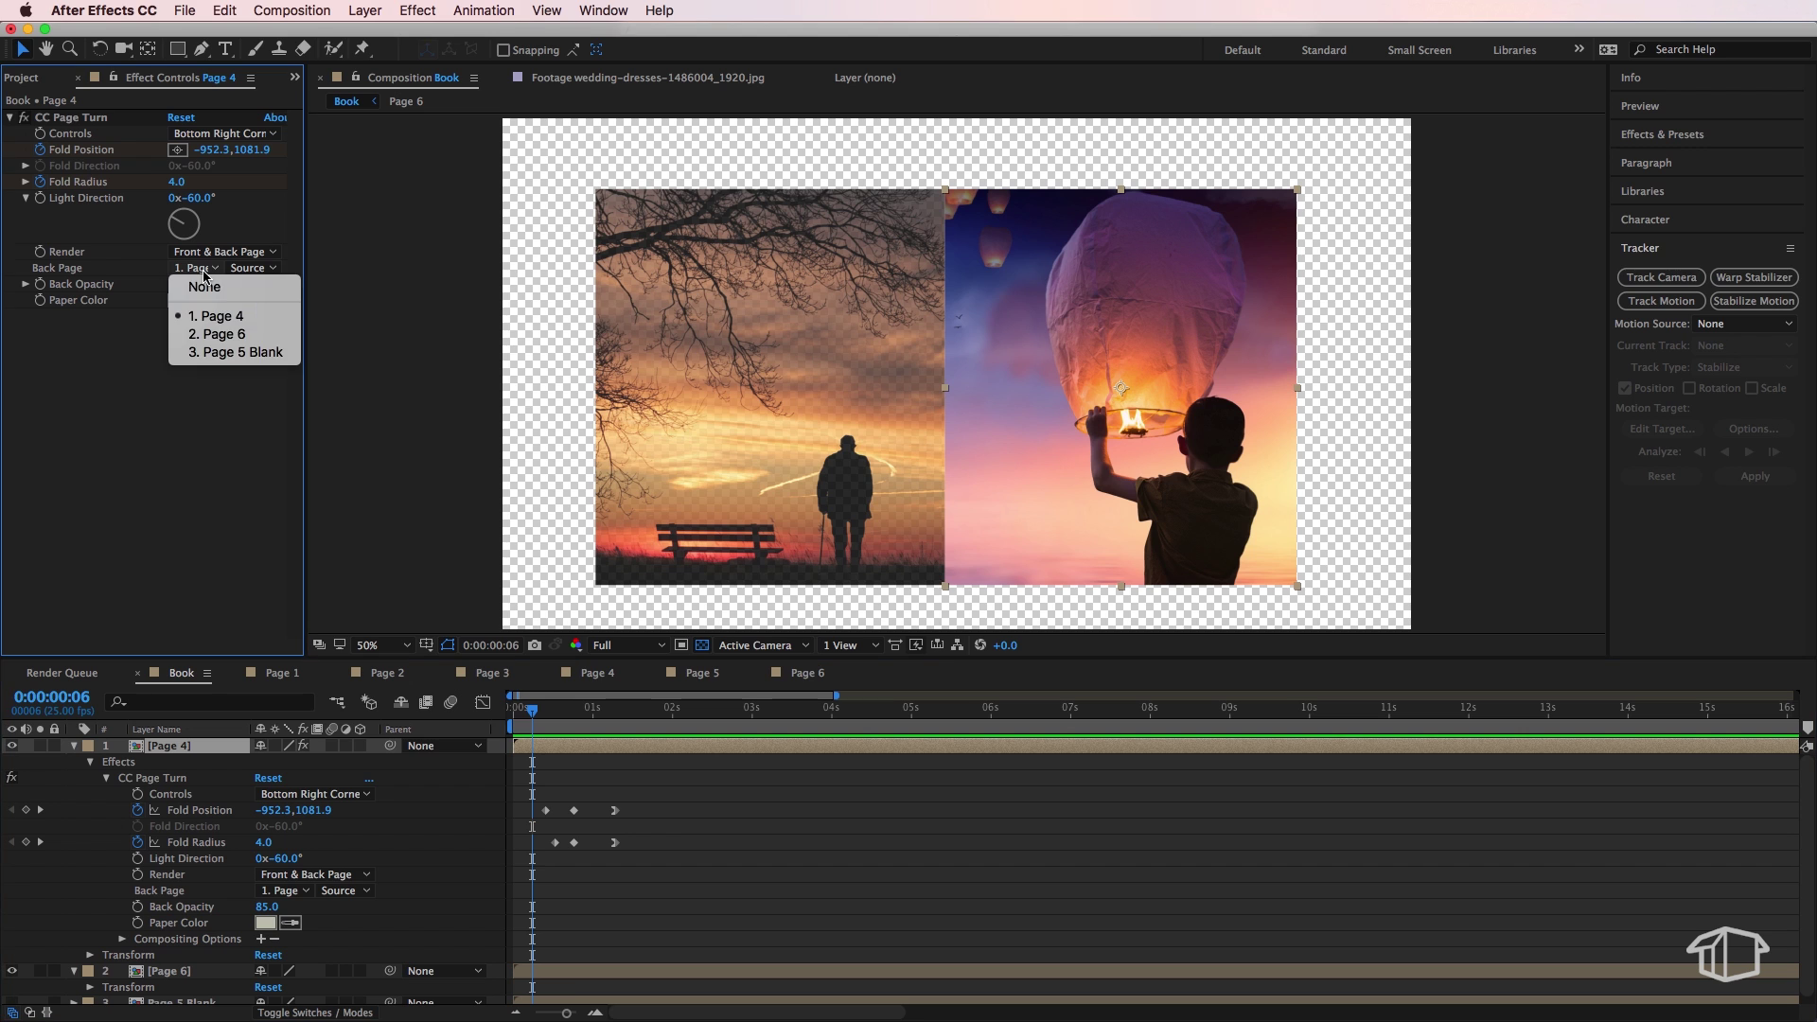
{"action": "left_click", "coordinate": [219, 352]}
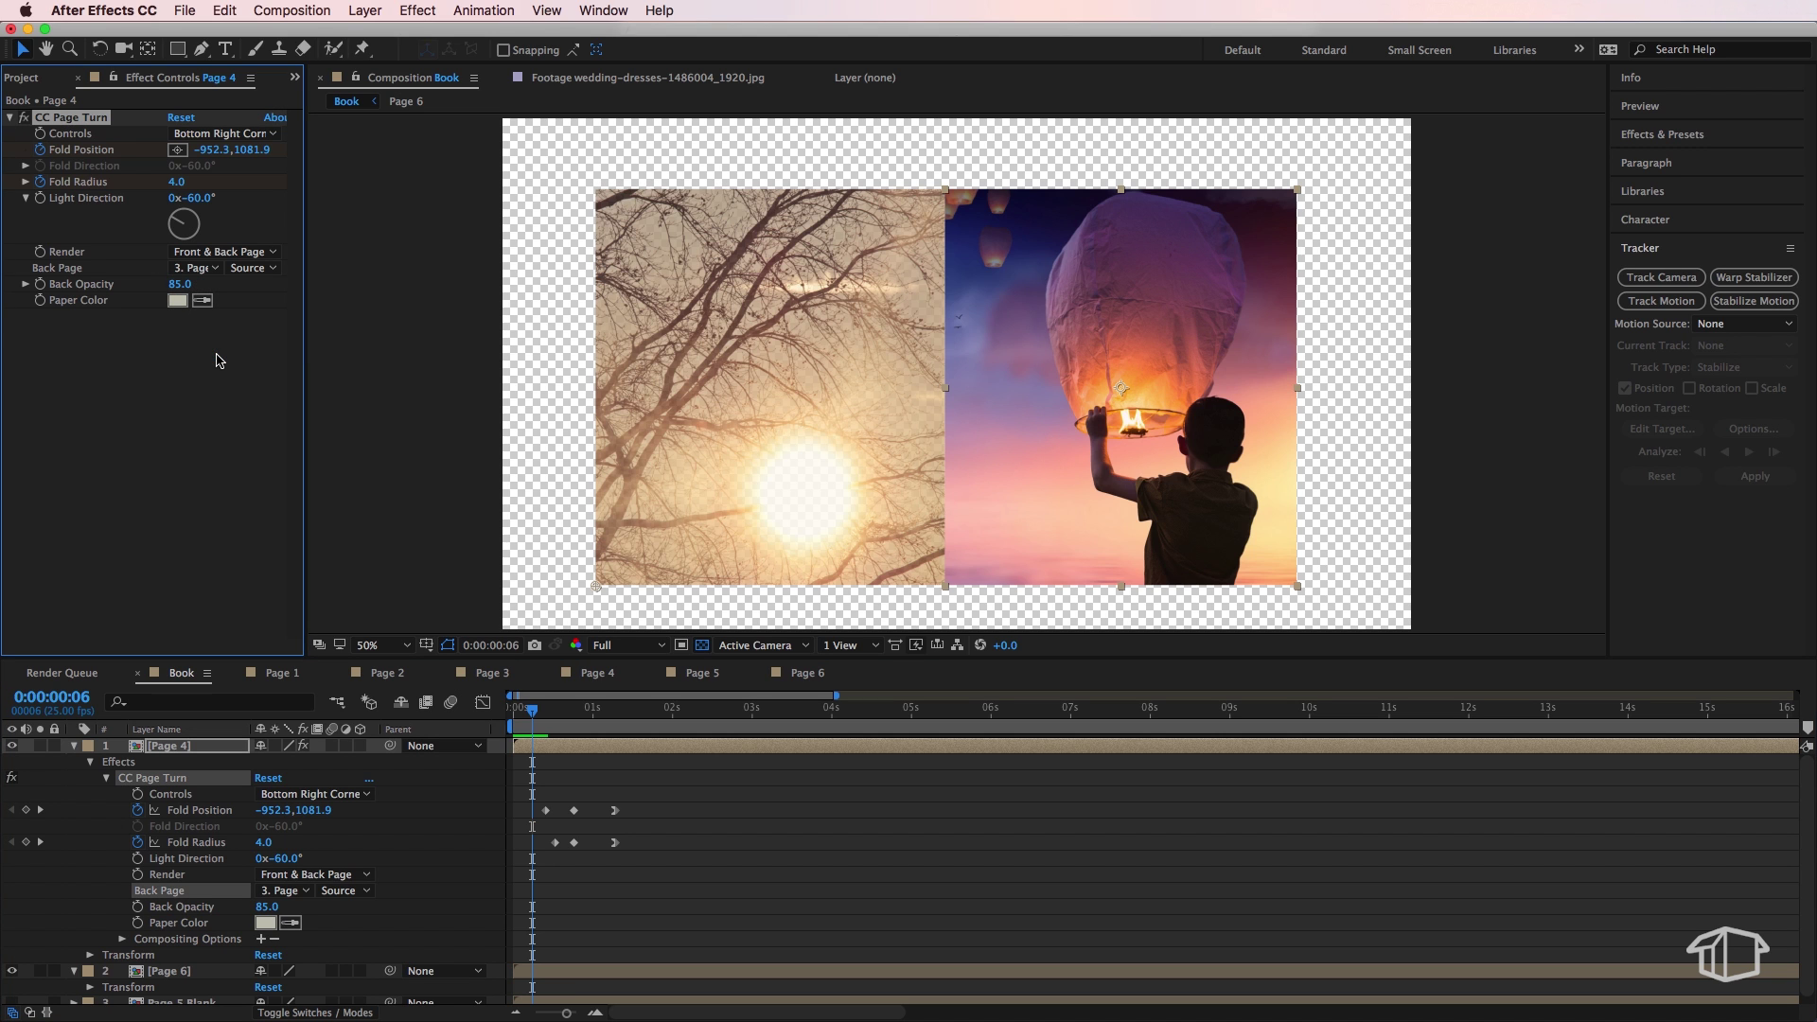
Set the Back Opacity of Page 4's CC Page Turn effect to 100 and preview the page turn from the start.
{"action": "left_click_drag", "start_coordinate": [180, 283], "coordinate": [215, 284]}
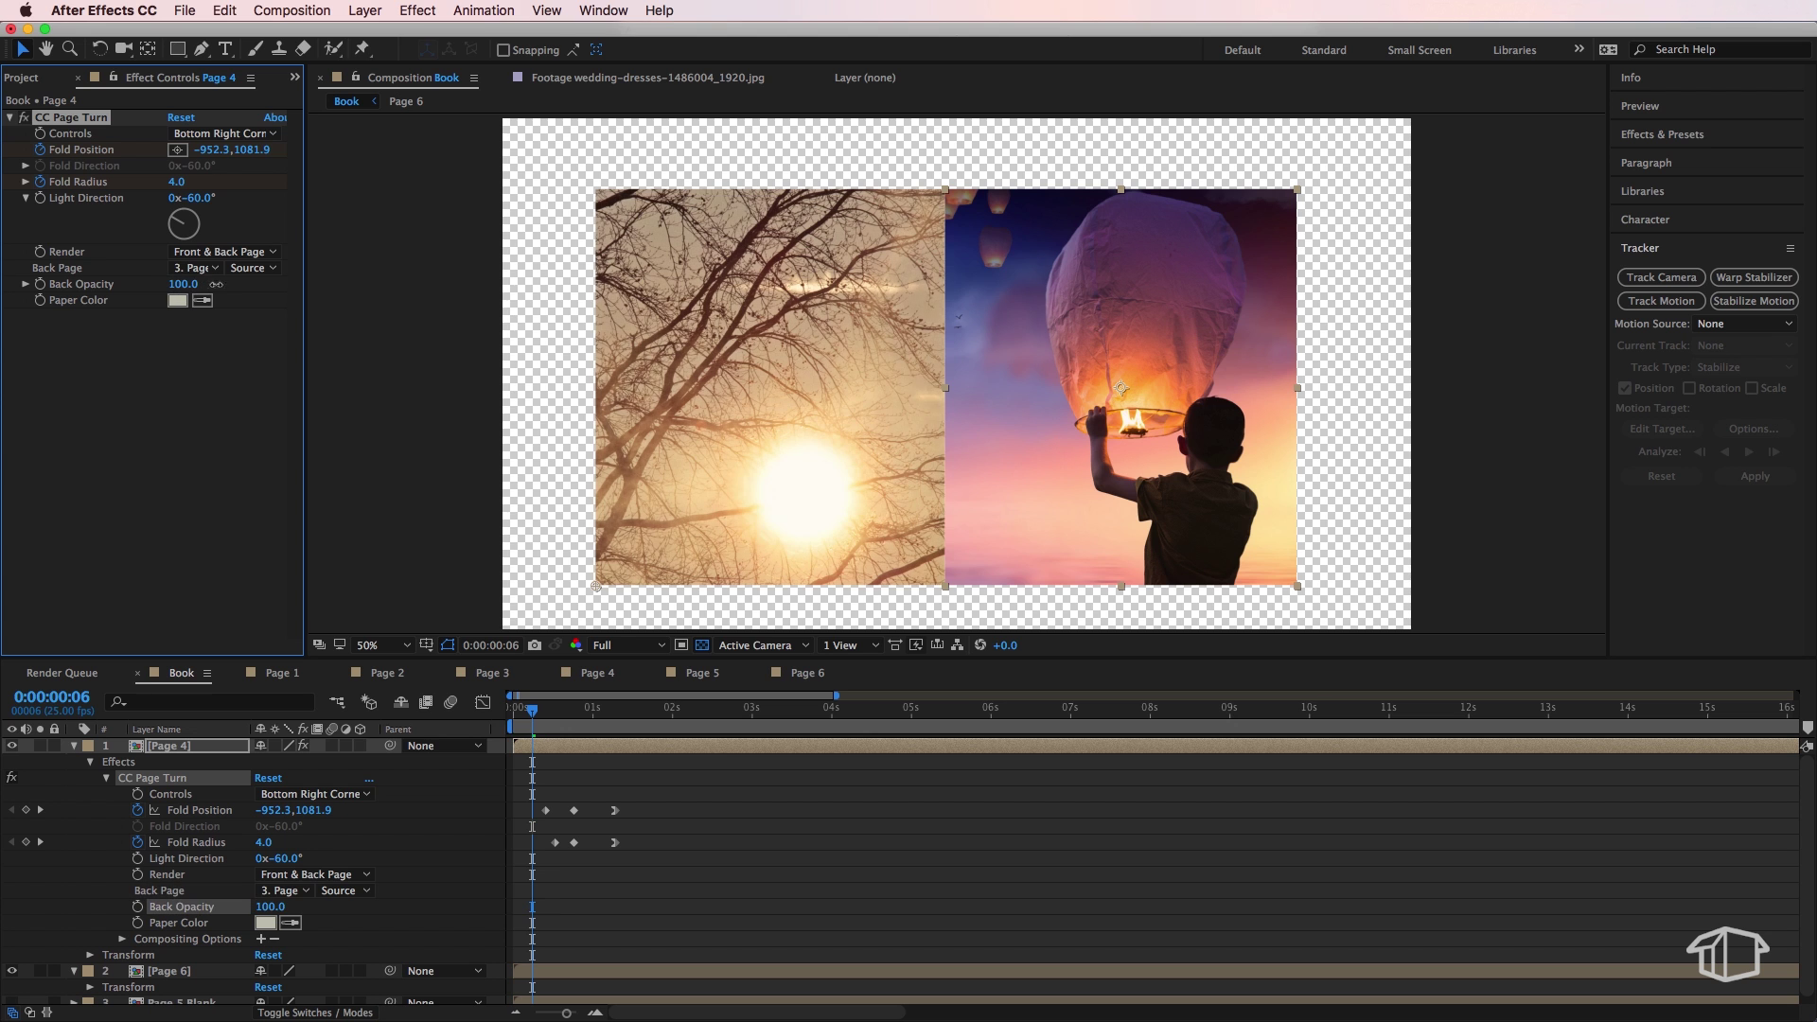
{"action": "left_click_drag", "start_coordinate": [532, 710], "coordinate": [508, 746]}
{"action": "key", "text": "space"}
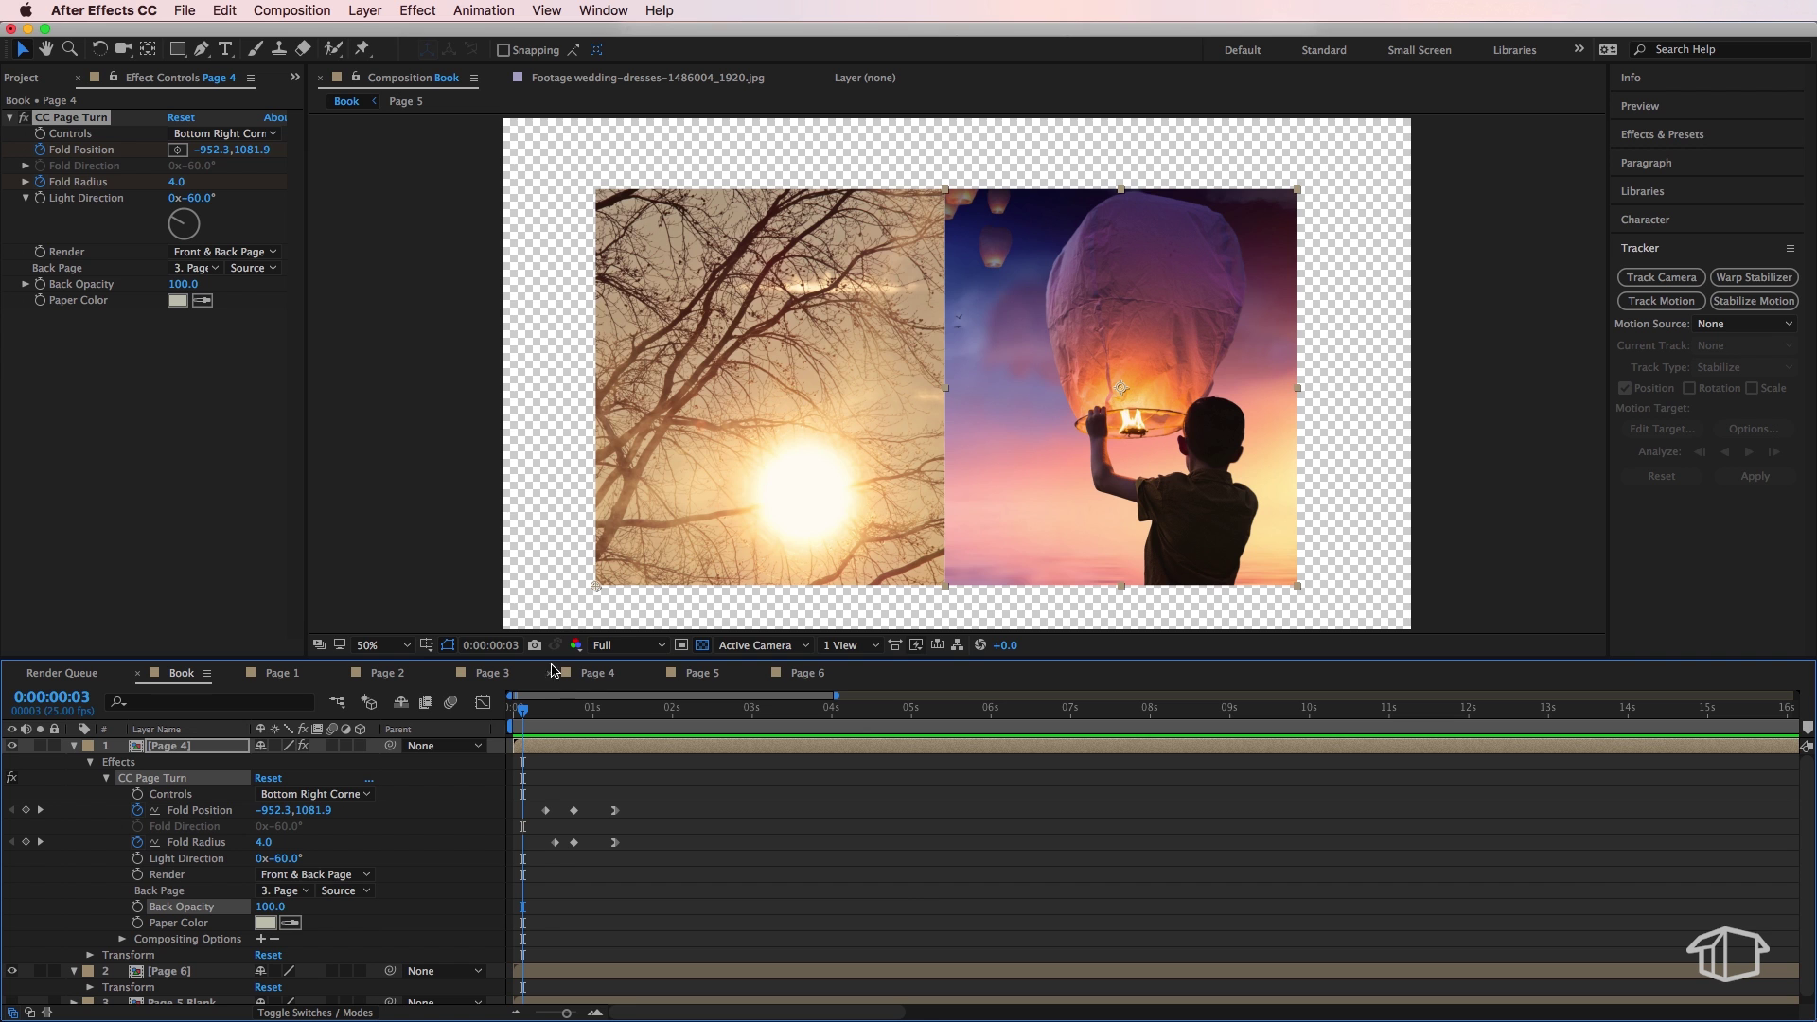
{"action": "key", "text": "space"}
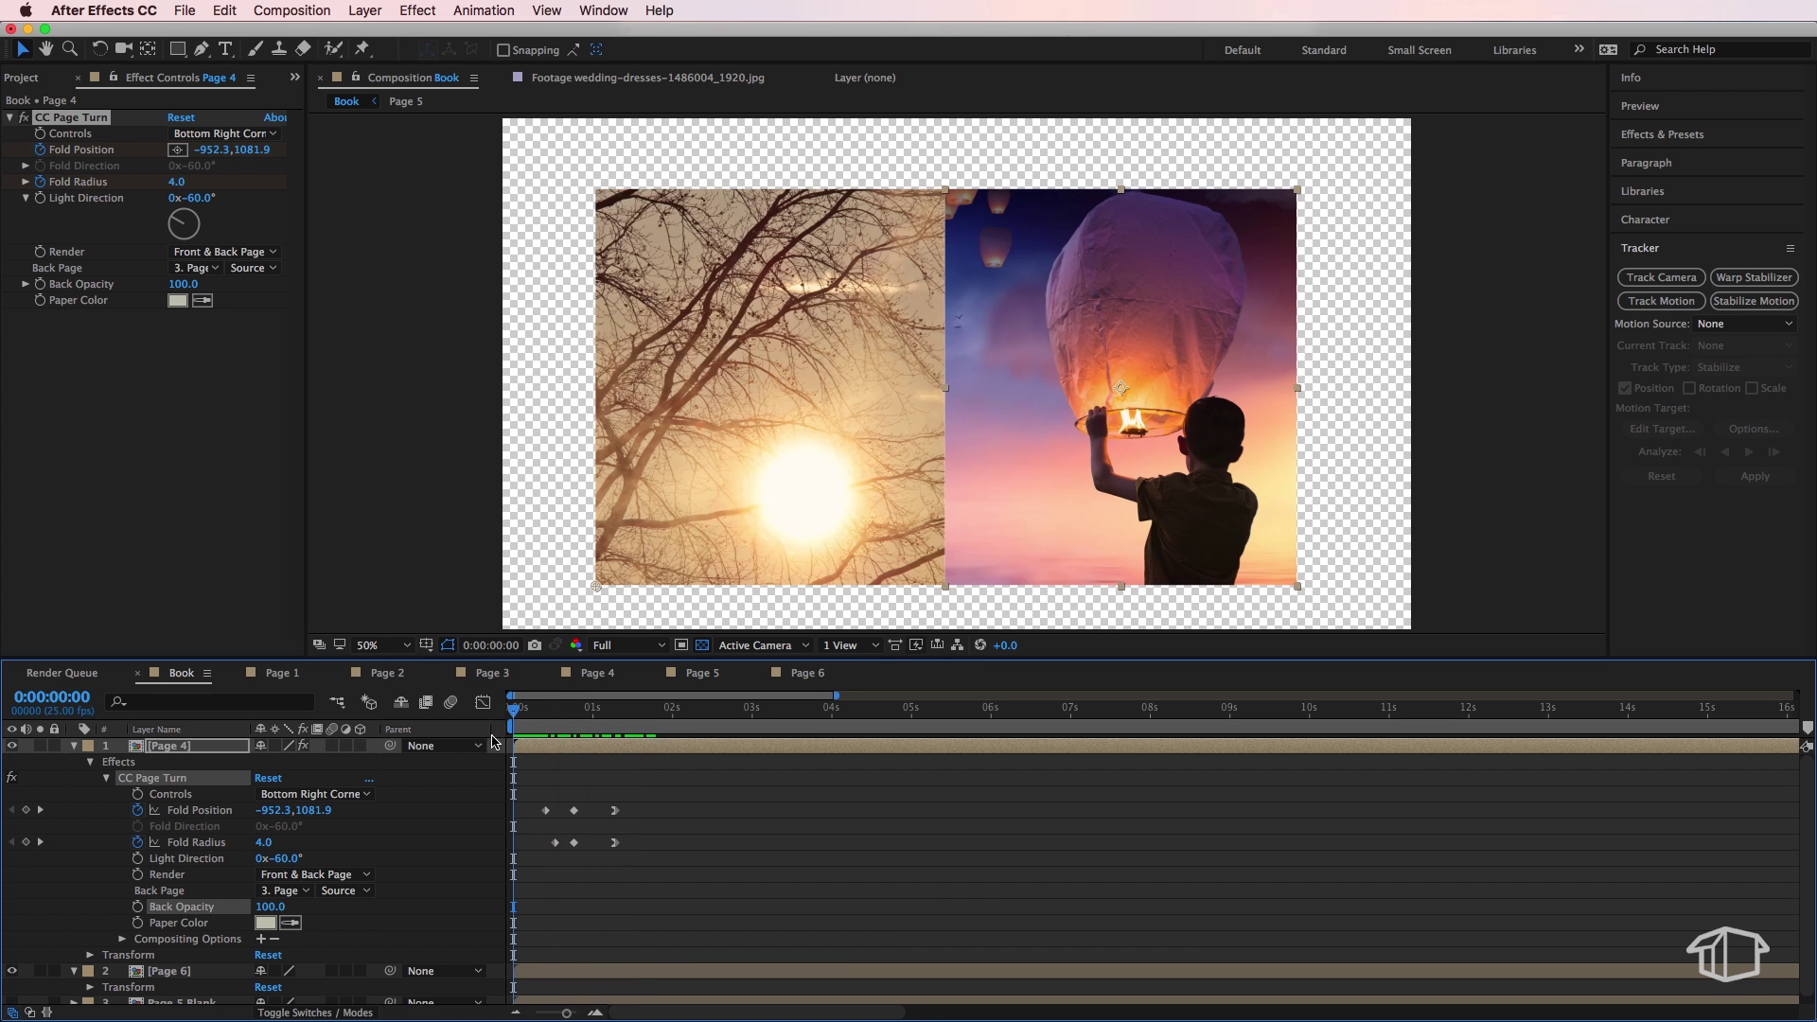
{"action": "left_click", "coordinate": [520, 718]}
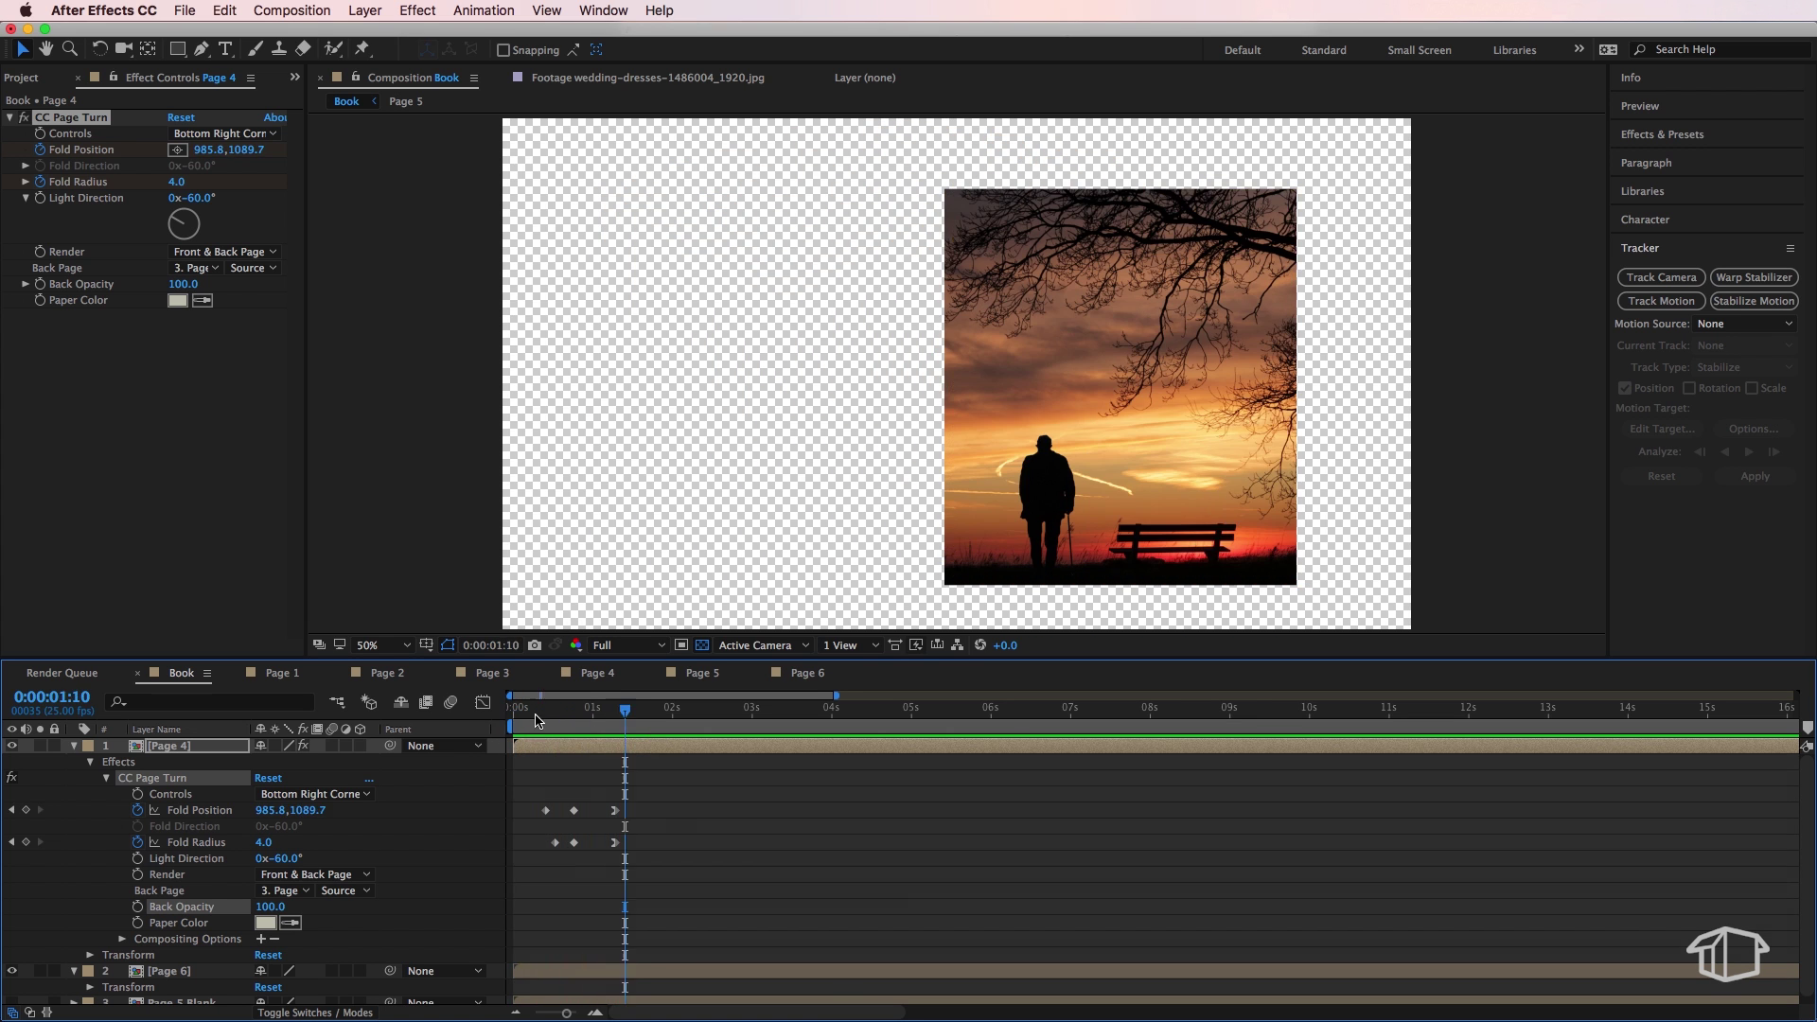
{"action": "left_click_drag", "start_coordinate": [519, 718], "coordinate": [522, 718]}
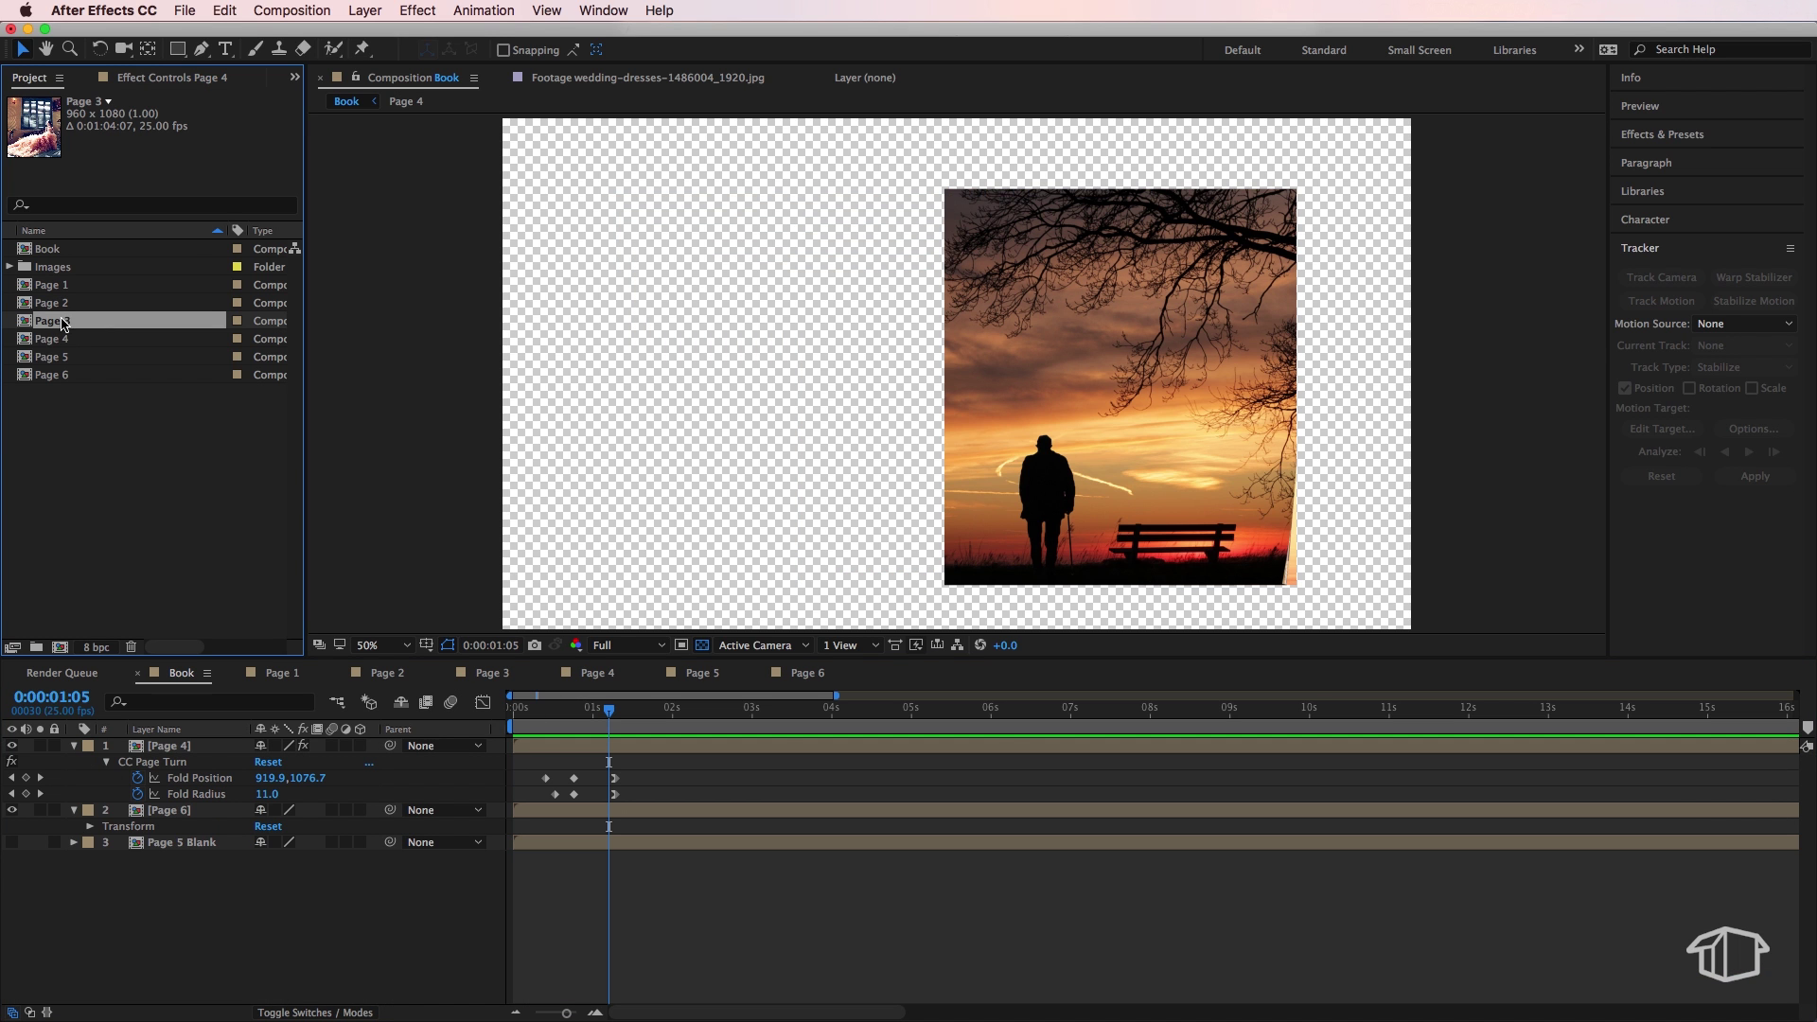
Add the Page 3 composition as the bottom layer of Book, hide it, and rename the layer "Page 3 Blank".
{"action": "left_click_drag", "start_coordinate": [63, 325], "coordinate": [196, 854]}
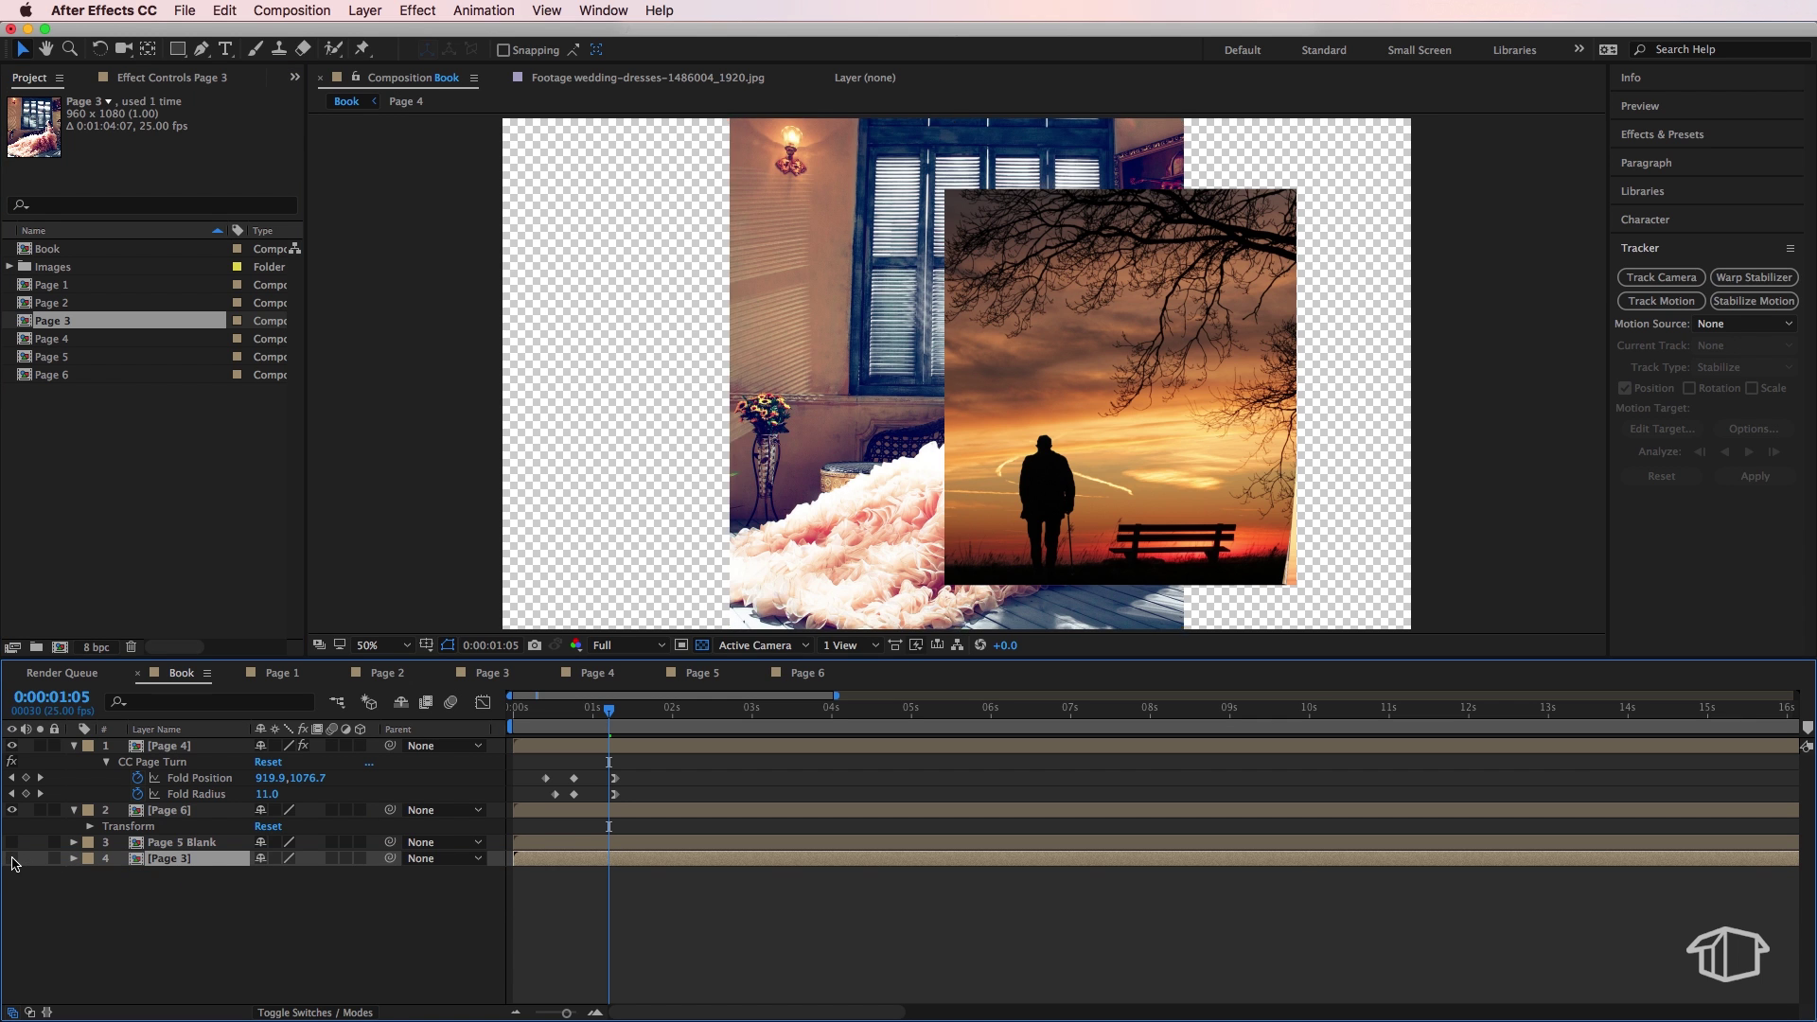
{"action": "left_click", "coordinate": [12, 858]}
{"action": "right_click", "coordinate": [162, 861]}
{"action": "left_click", "coordinate": [204, 1002]}
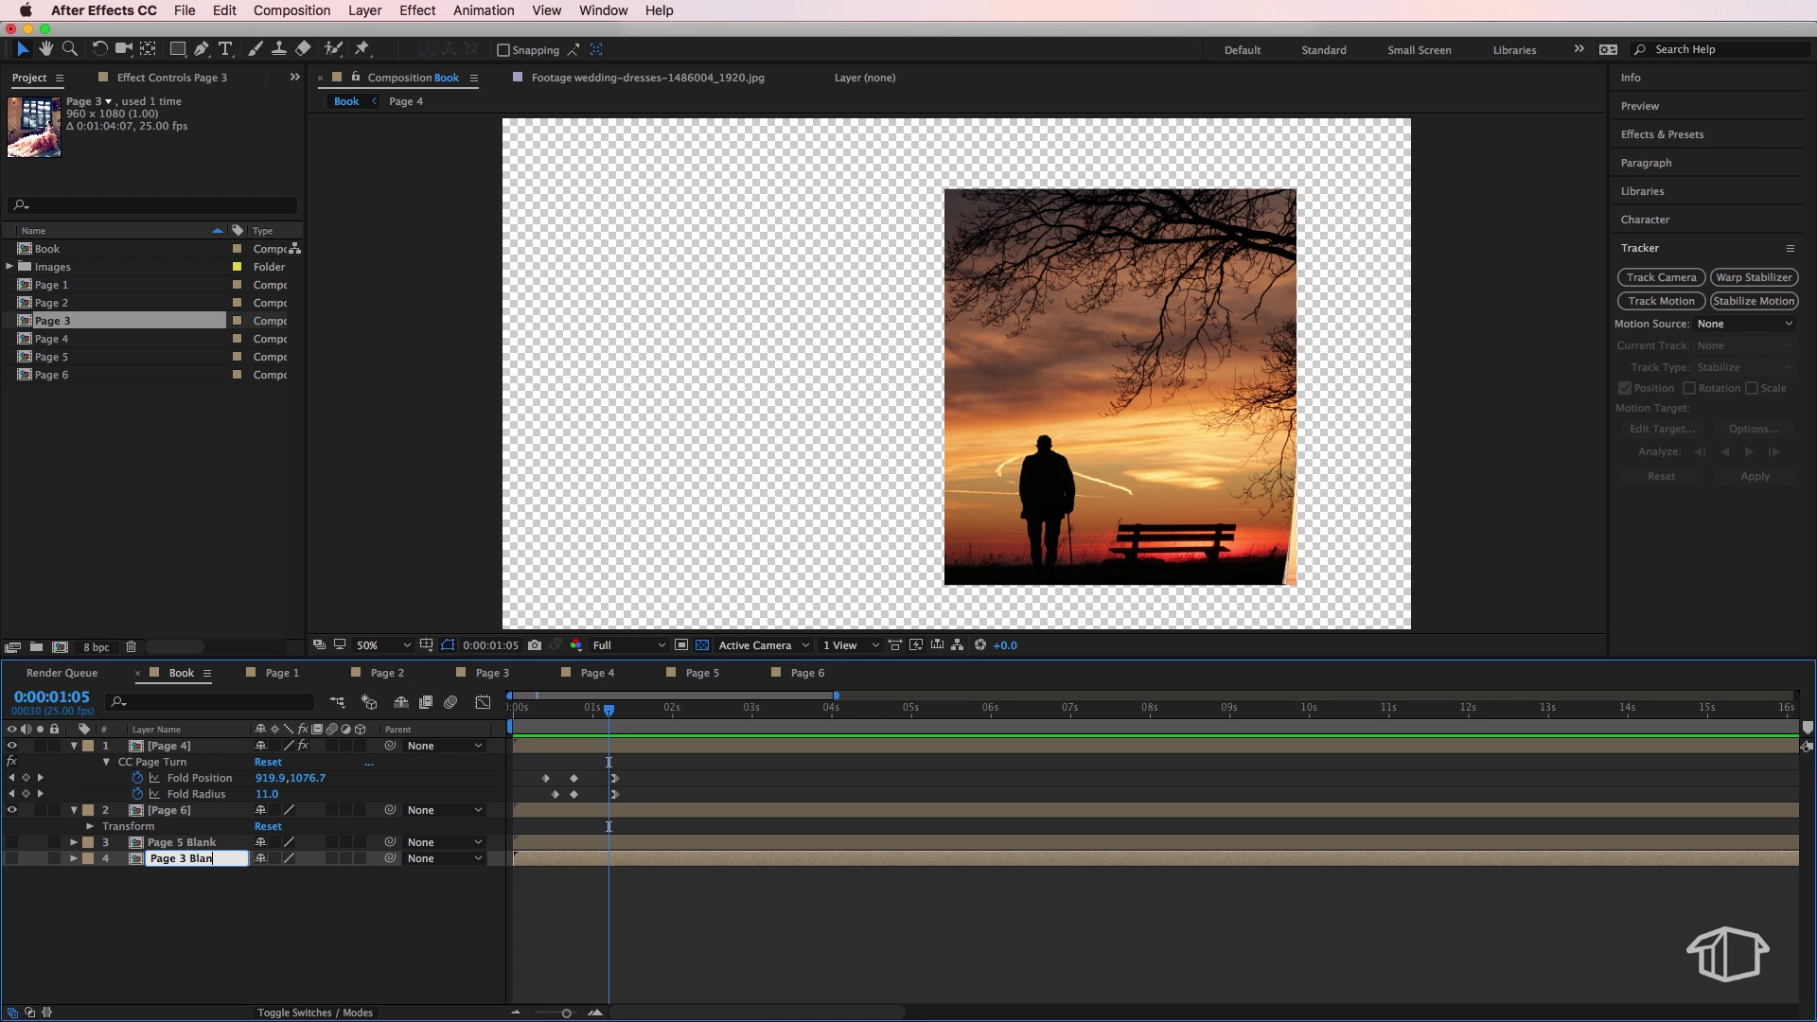
{"action": "type", "text": "Blank"}
{"action": "left_click", "coordinate": [213, 888]}
{"action": "left_click", "coordinate": [183, 861]}
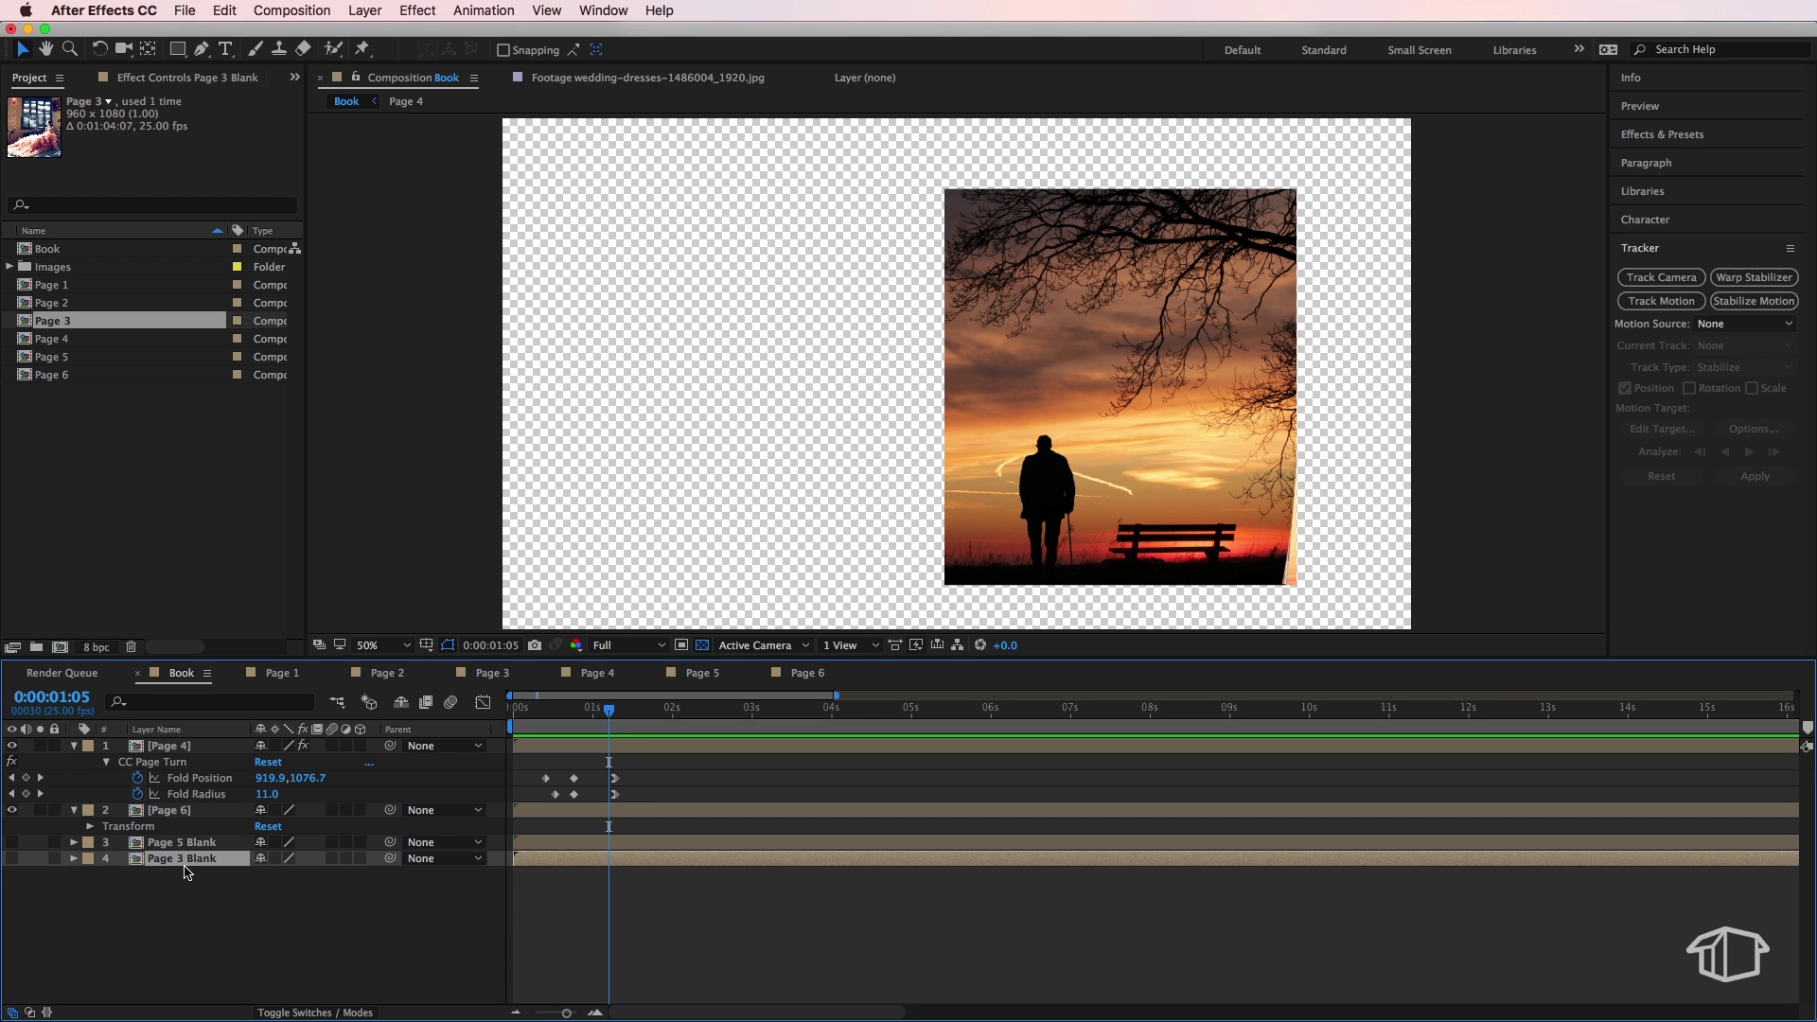
{"action": "left_click", "coordinate": [182, 877]}
{"action": "left_click", "coordinate": [194, 861]}
{"action": "left_click", "coordinate": [194, 899]}
{"action": "left_click", "coordinate": [186, 843]}
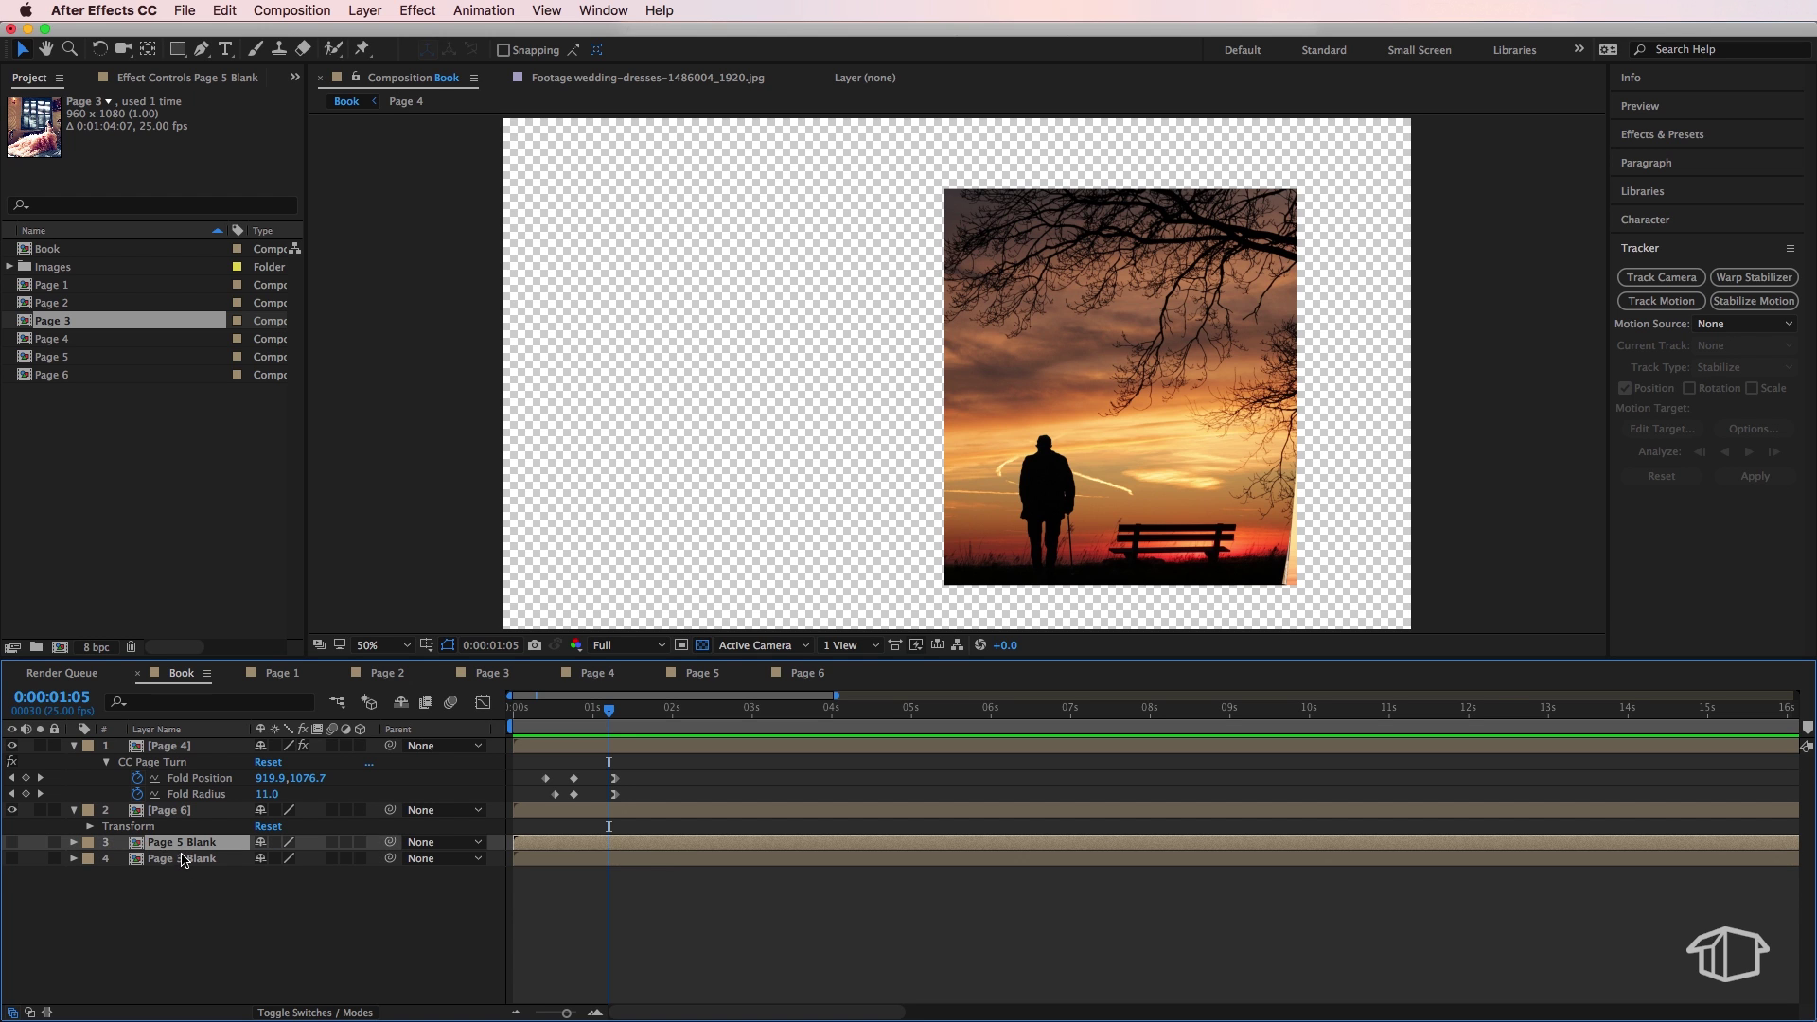
{"action": "left_click", "coordinate": [183, 861]}
{"action": "left_click", "coordinate": [183, 882]}
{"action": "left_click", "coordinate": [186, 861]}
Add the Page 2 composition to the Book timeline directly below the Page 6 layer.
{"action": "left_click_drag", "start_coordinate": [107, 303], "coordinate": [186, 833]}
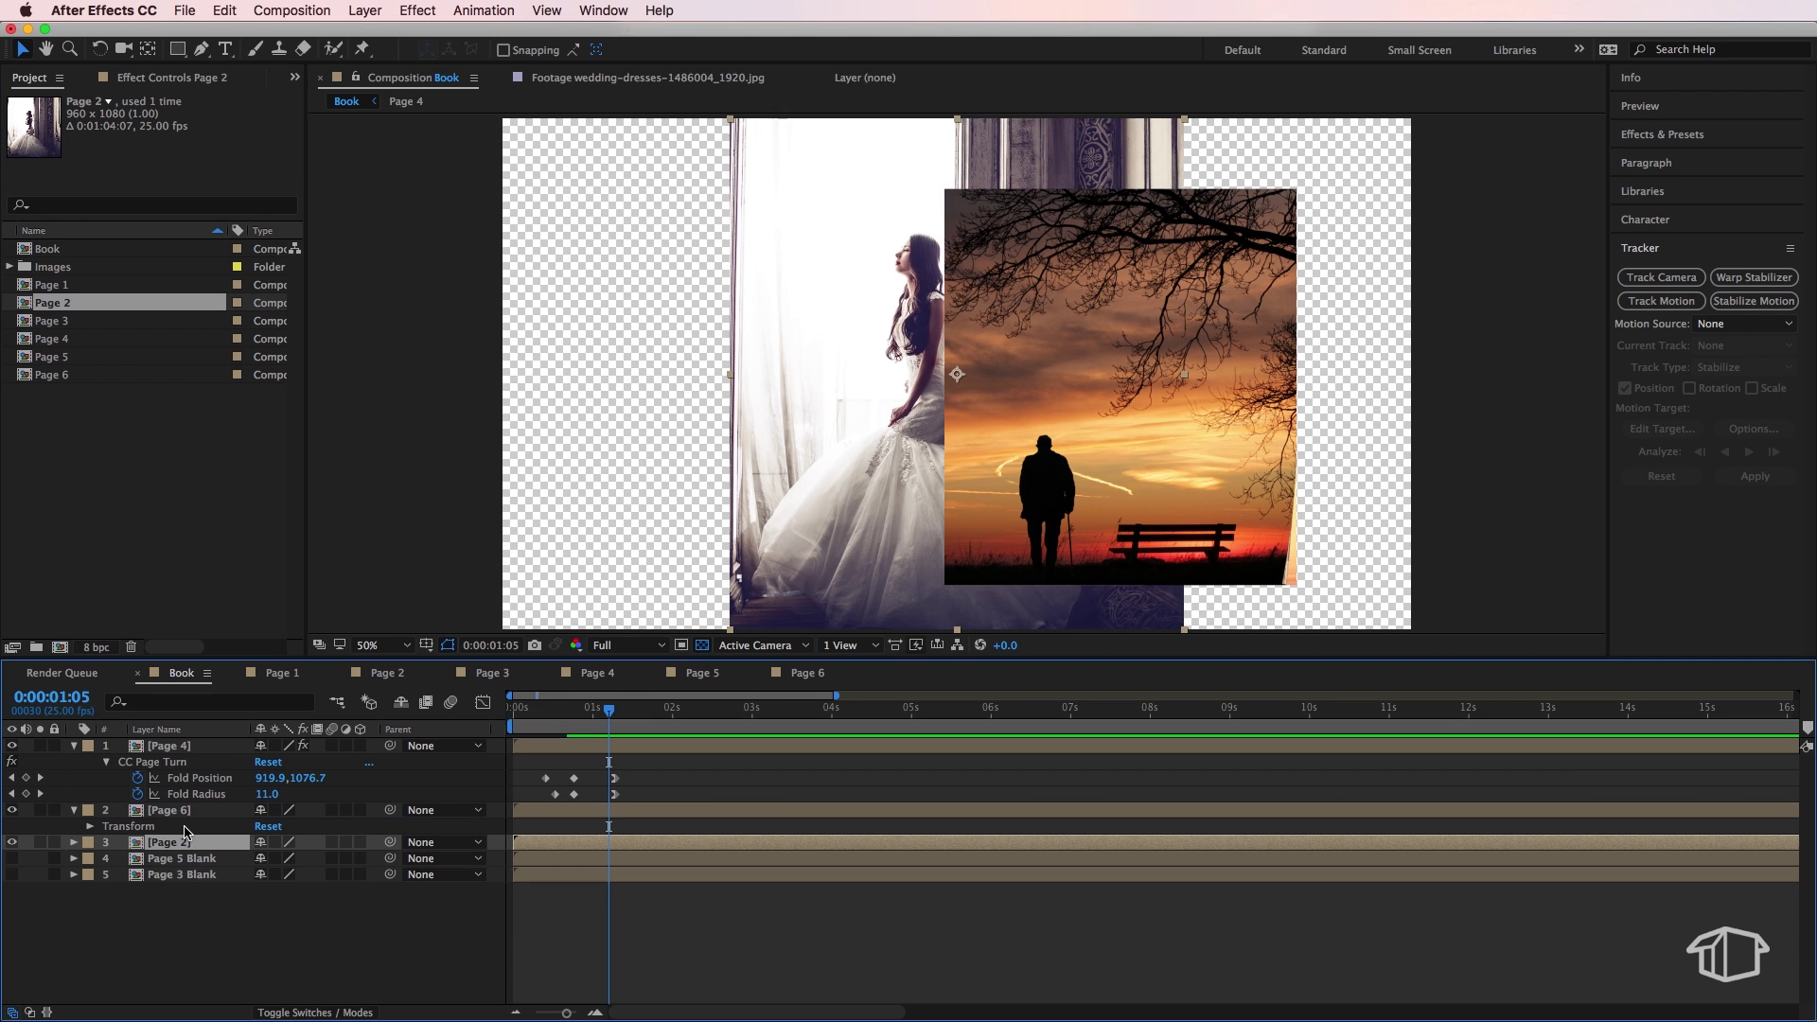
{"action": "key", "text": "super+shift+a"}
{"action": "left_click_drag", "start_coordinate": [597, 712], "coordinate": [599, 712]}
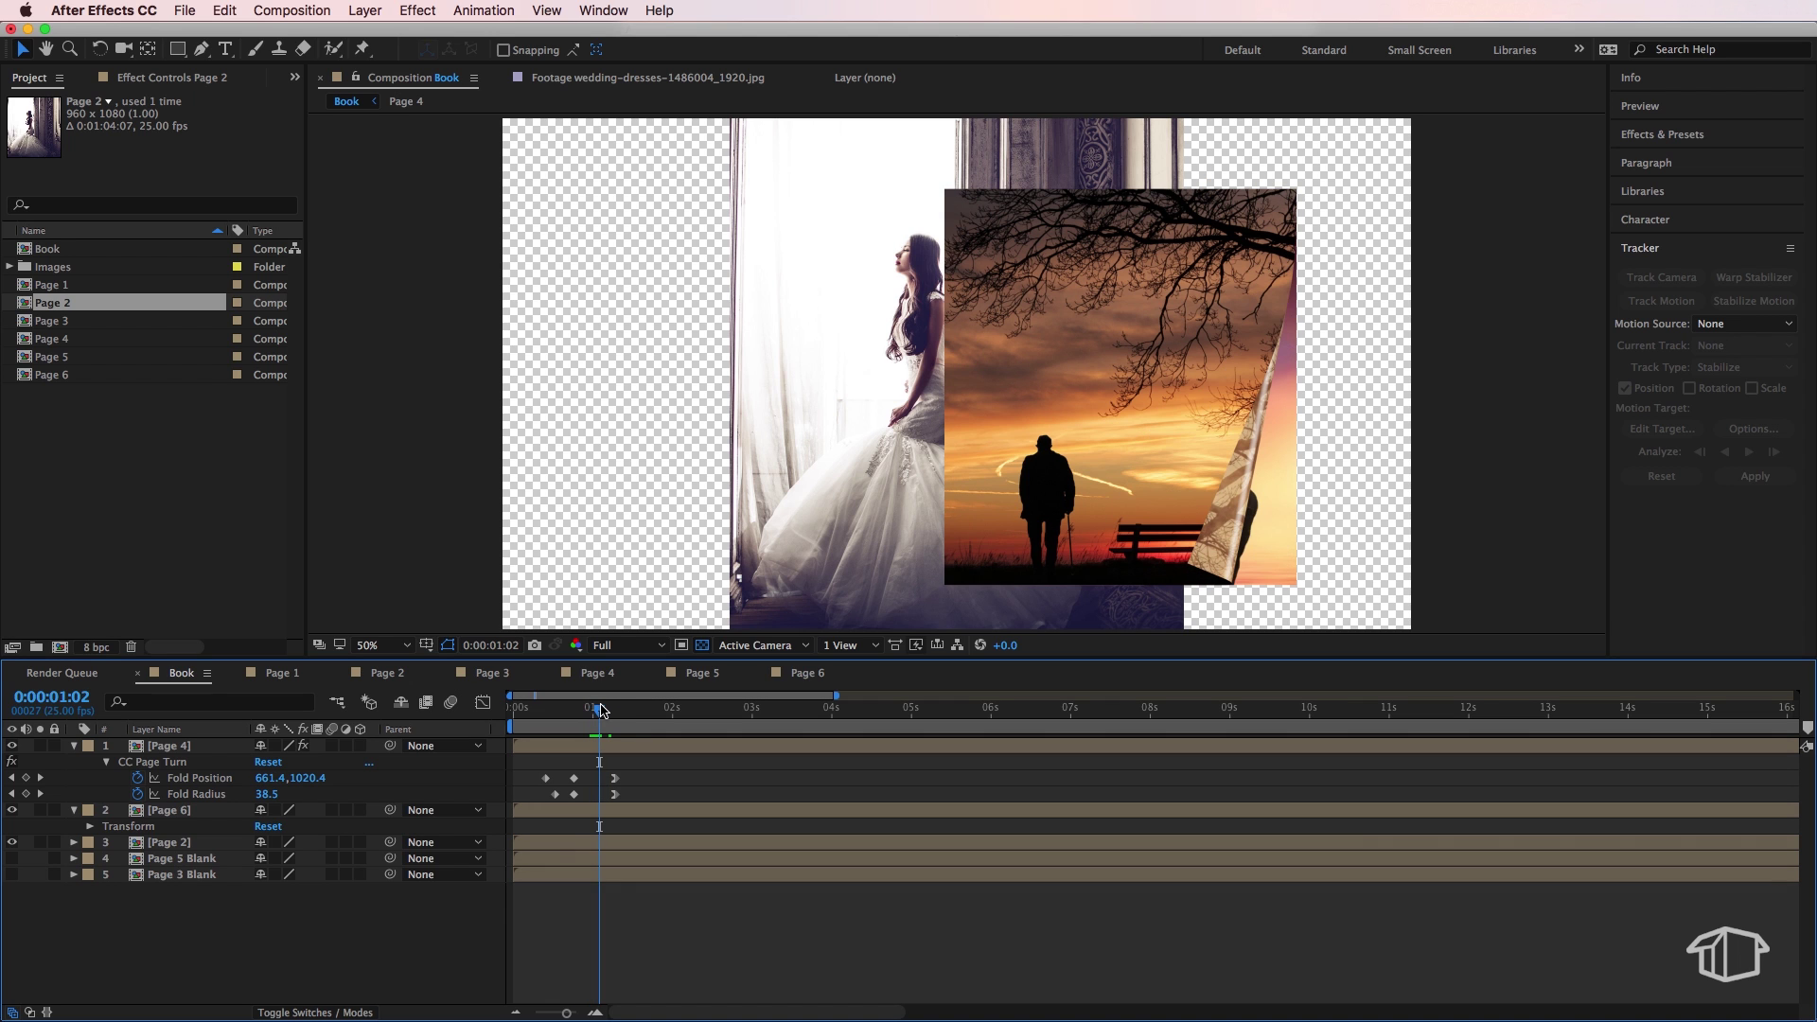
Copy the Transform properties of the Page 6 layer onto the Page 2 layer.
{"action": "left_click", "coordinate": [177, 812]}
{"action": "left_click", "coordinate": [129, 827]}
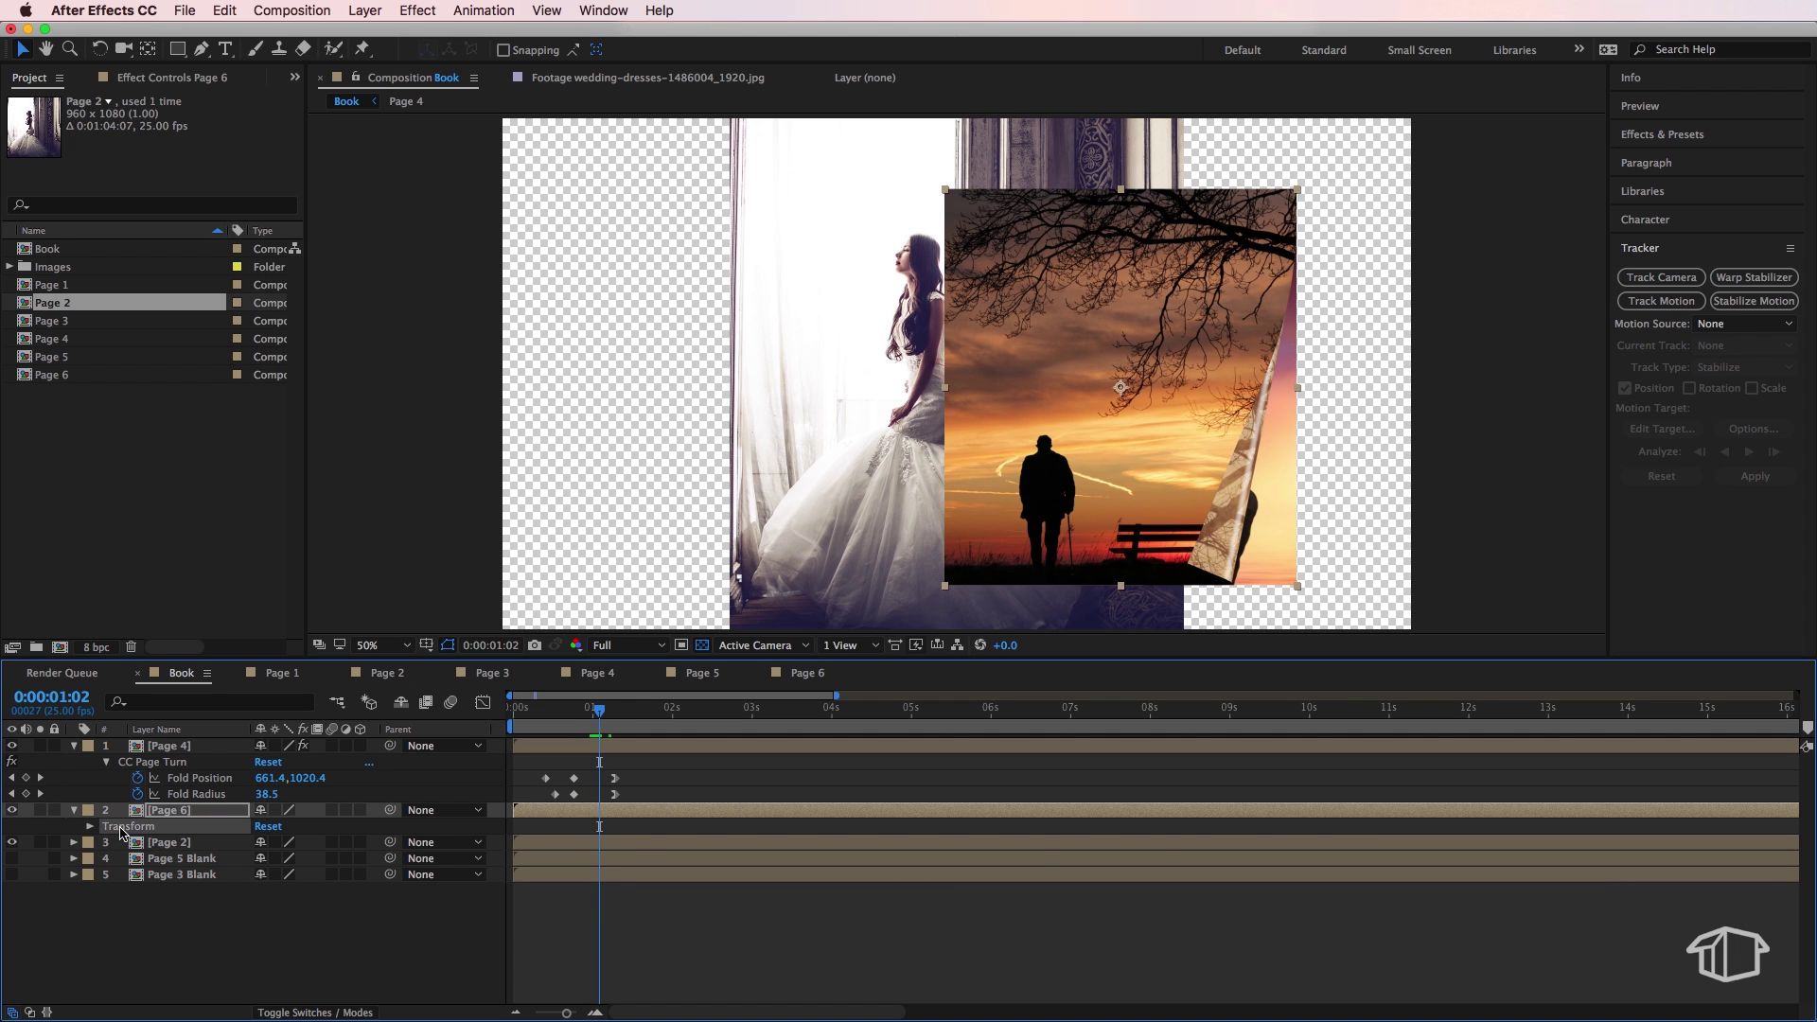
{"action": "key", "text": "super+c"}
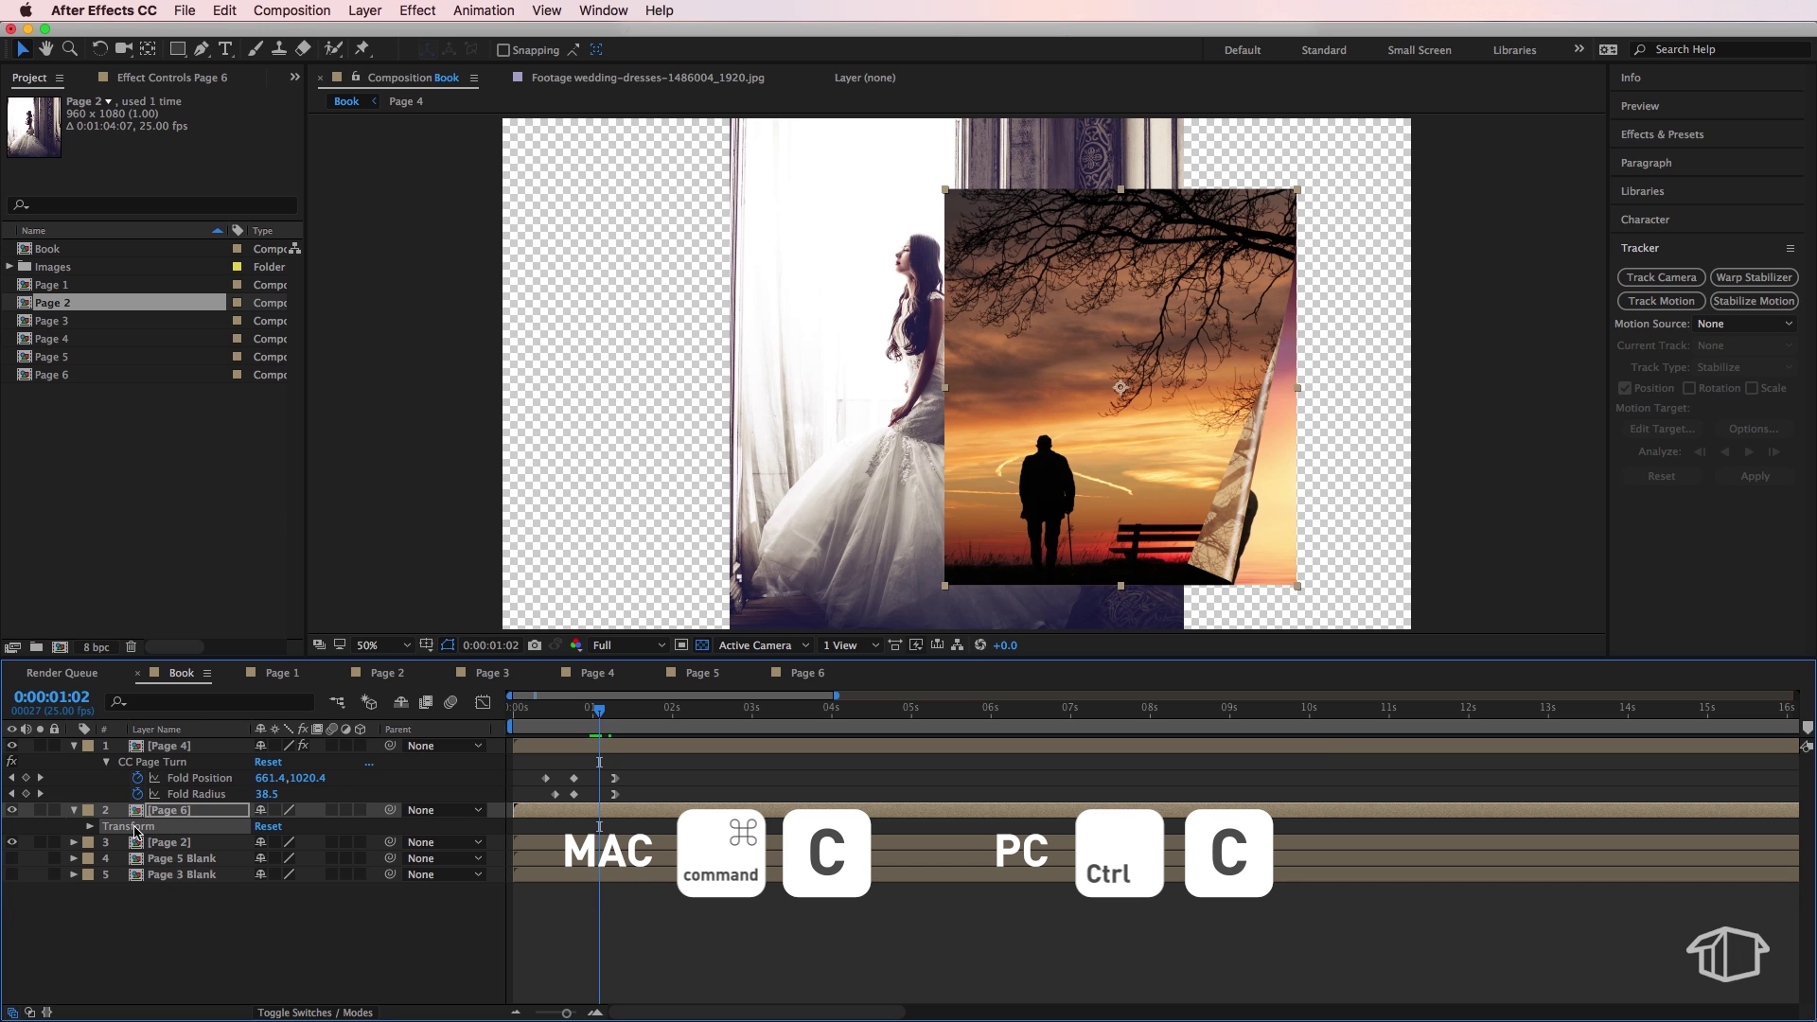
{"action": "left_click", "coordinate": [177, 843]}
{"action": "key", "text": "super+v"}
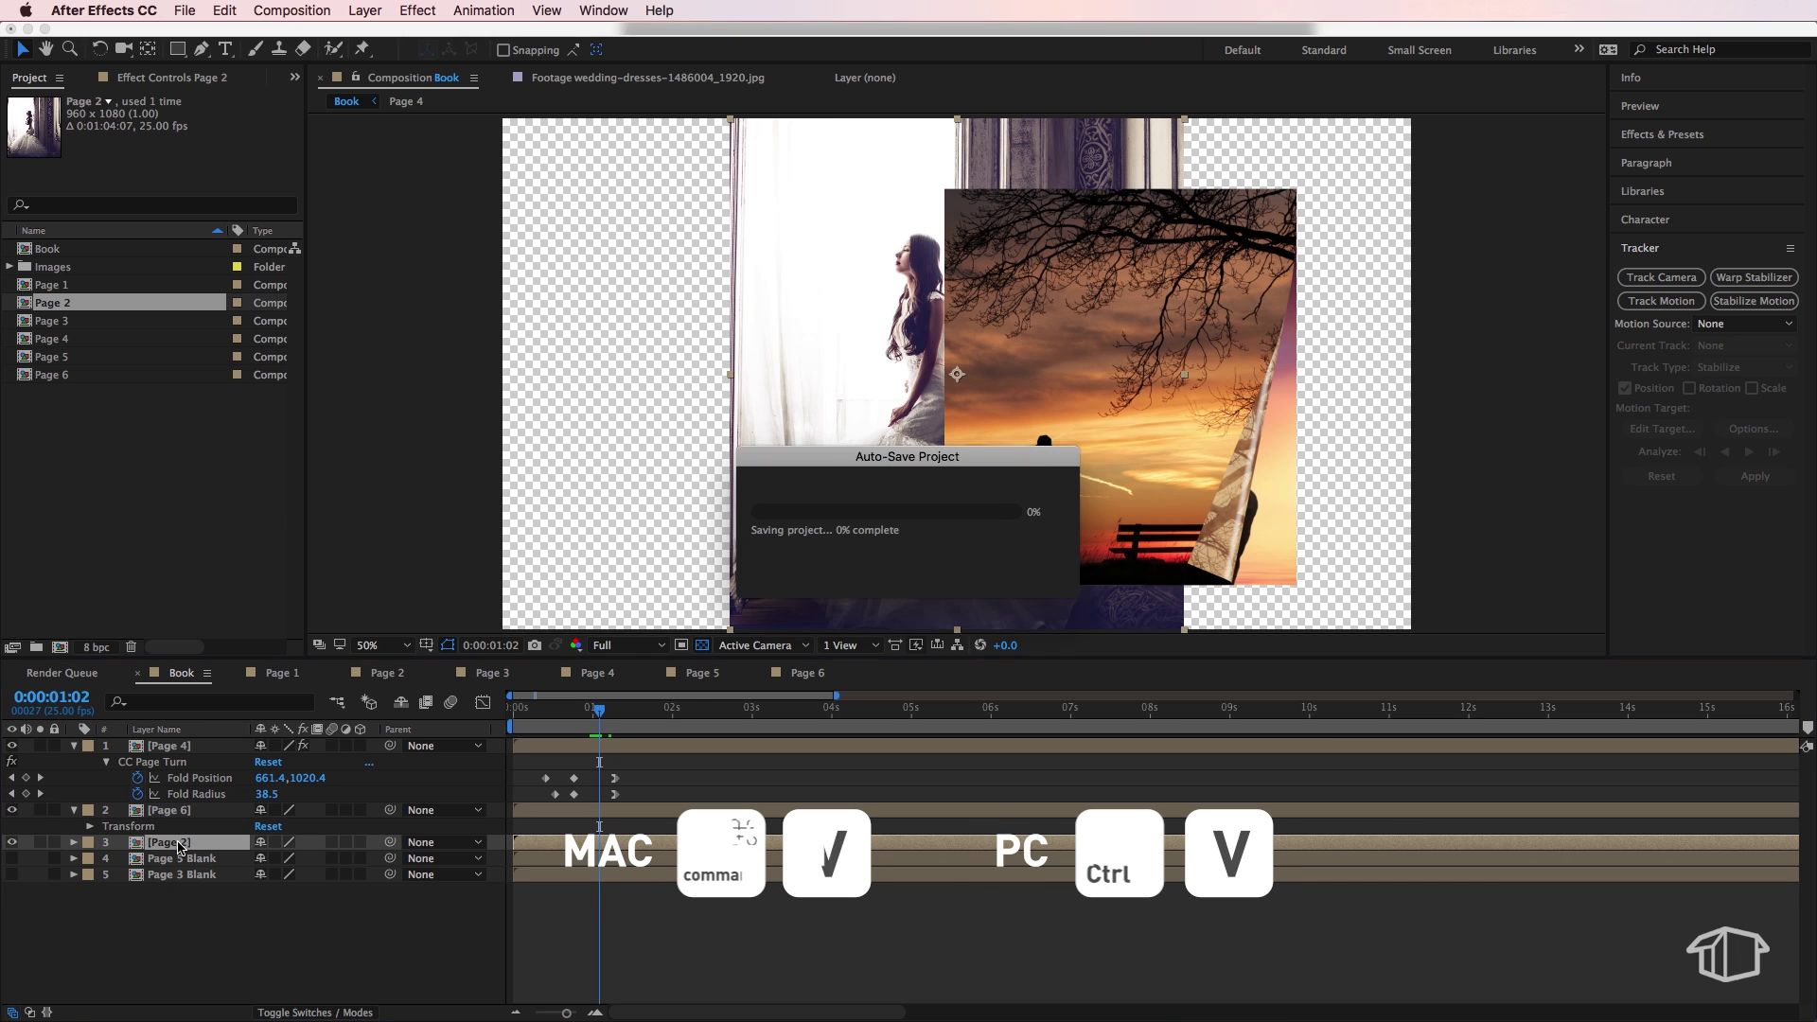
Try the Page 2 layer above Page 6, toggling its visibility partway through the page turn, and move it back below Page 6.
{"action": "mouse_move", "coordinate": [599, 710]}
{"action": "left_mouse_down"}
{"action": "mouse_move", "coordinate": [532, 718]}
{"action": "mouse_move", "coordinate": [564, 717]}
{"action": "left_mouse_up"}
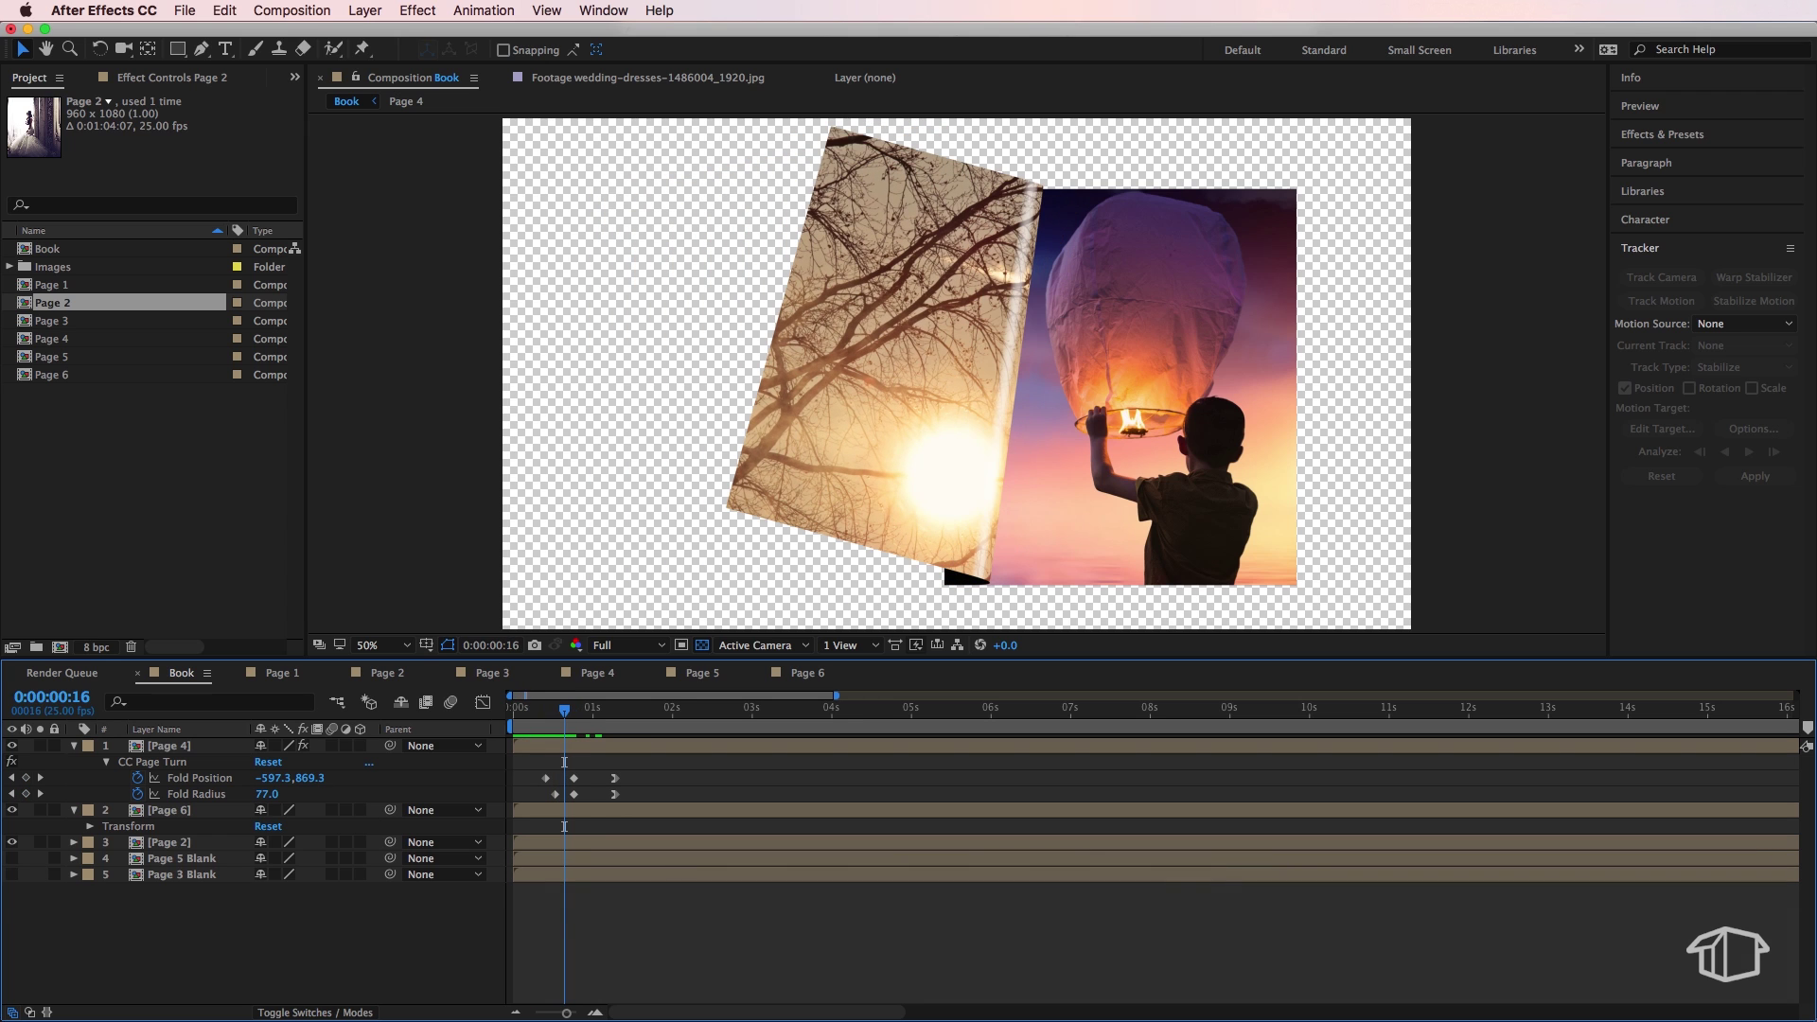
{"action": "left_click", "coordinate": [12, 843]}
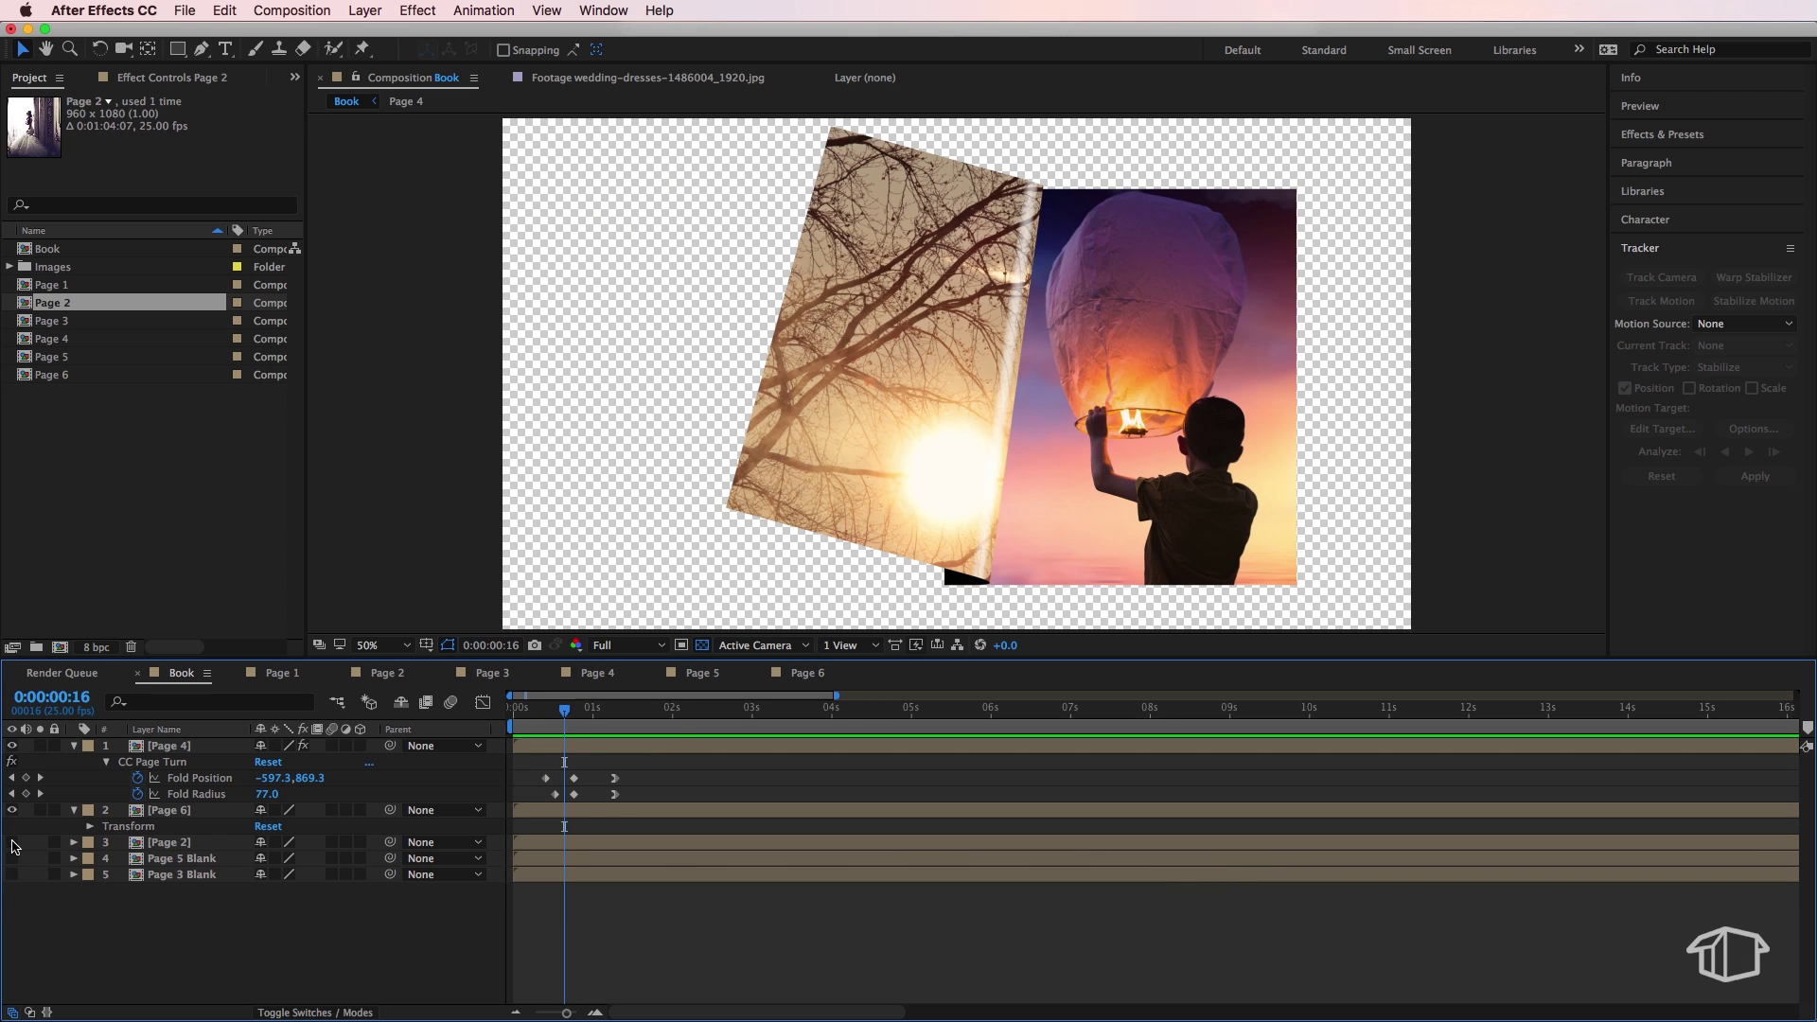
{"action": "key", "text": "k"}
{"action": "left_click_drag", "start_coordinate": [167, 842], "coordinate": [163, 811]}
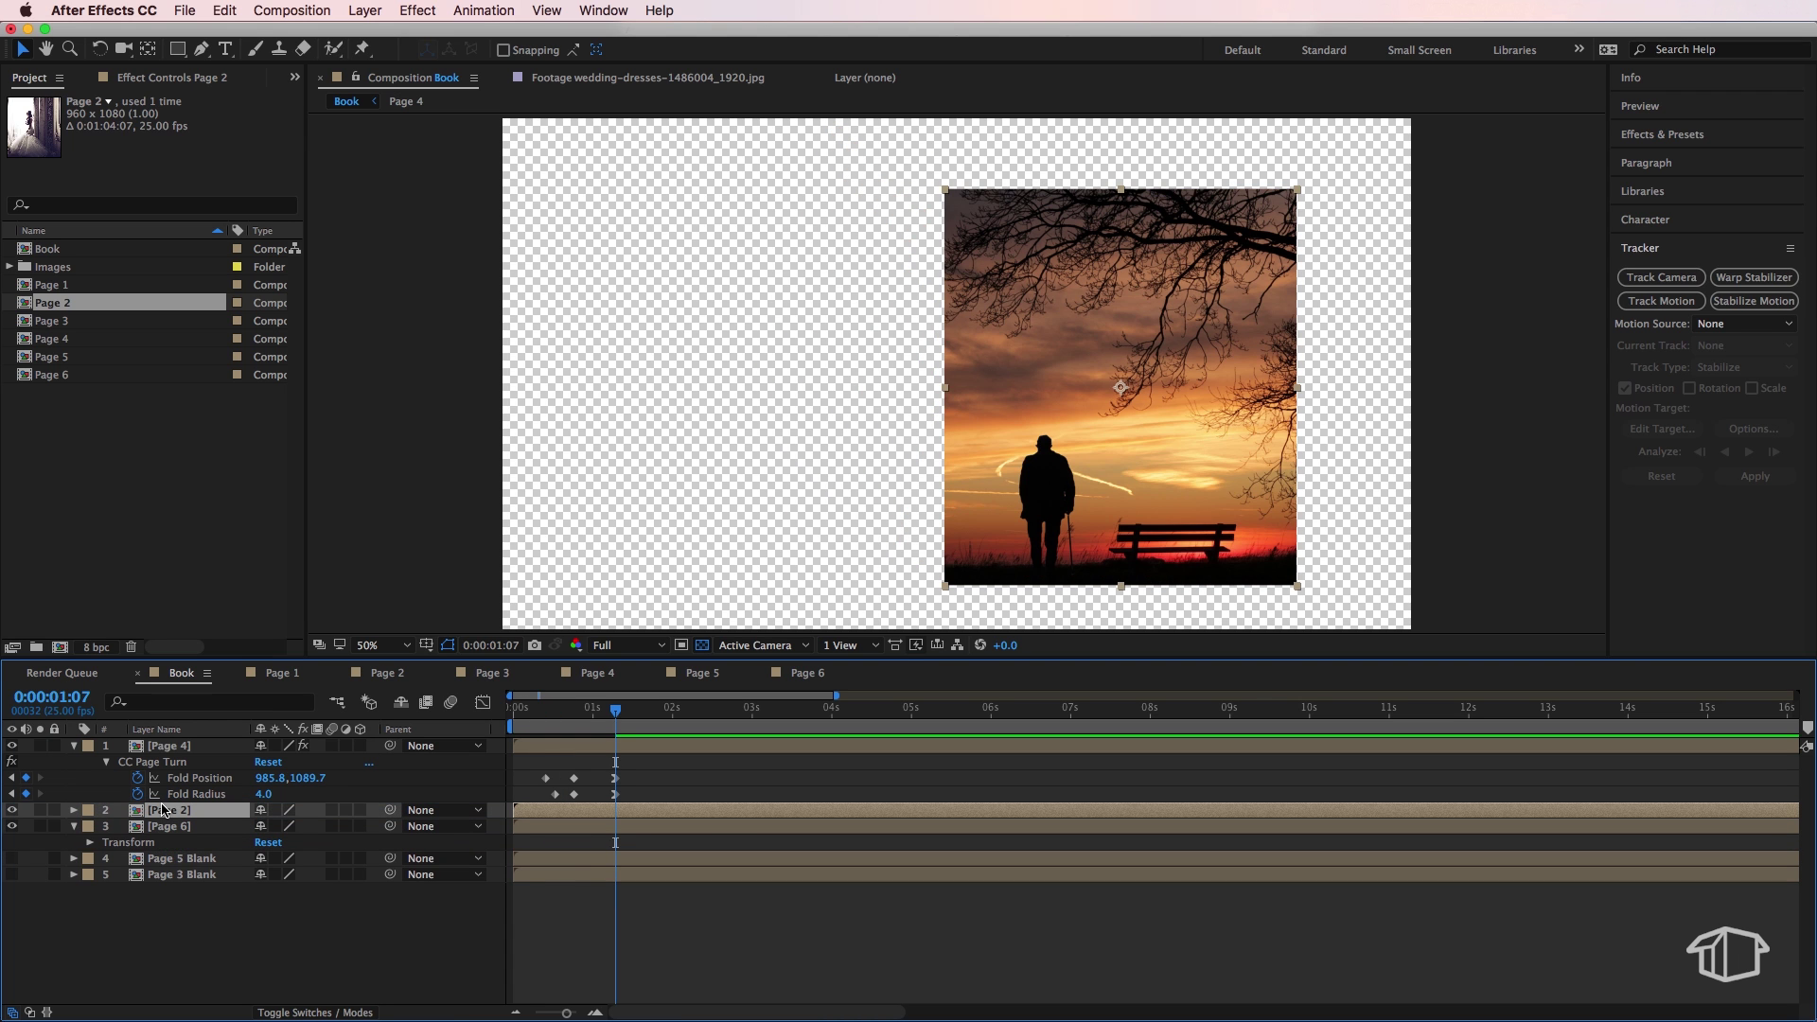
{"action": "left_click_drag", "start_coordinate": [609, 716], "coordinate": [563, 728]}
{"action": "left_click", "coordinate": [12, 809]}
{"action": "left_click", "coordinate": [12, 810]}
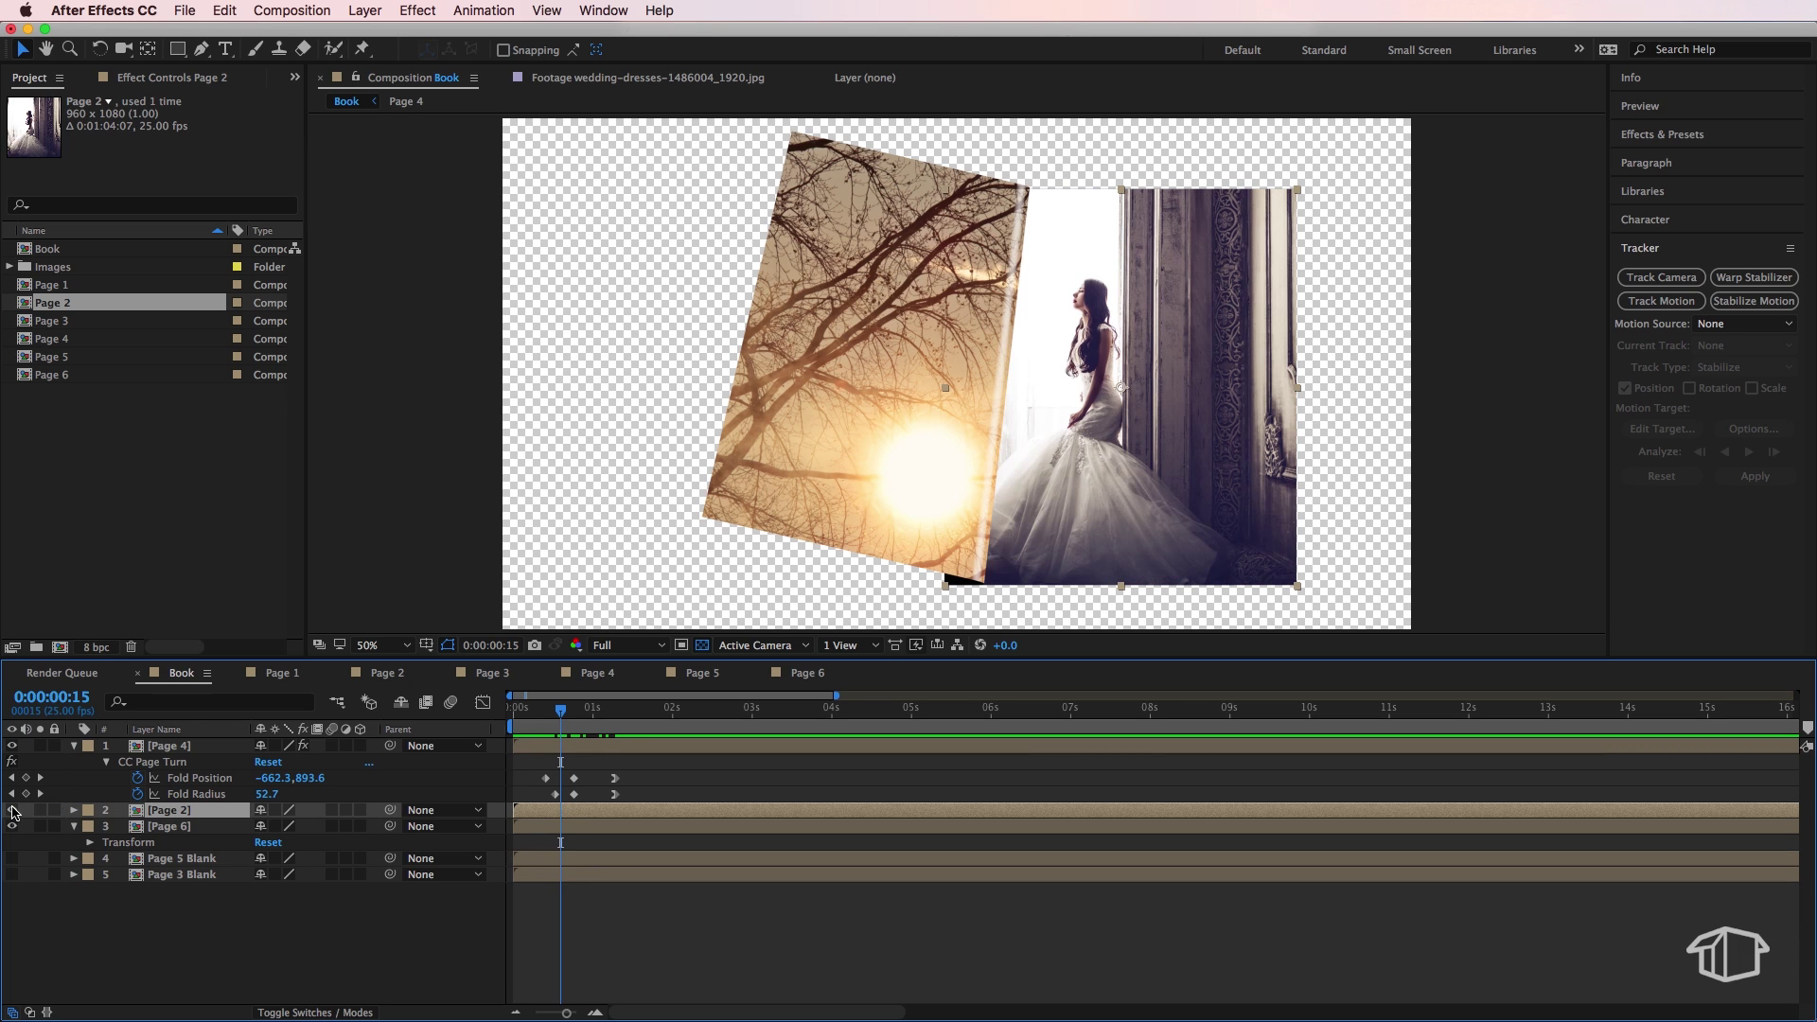
{"action": "left_click", "coordinate": [12, 810]}
{"action": "left_click", "coordinate": [12, 809]}
{"action": "mouse_move", "coordinate": [182, 813]}
{"action": "left_mouse_down"}
{"action": "mouse_move", "coordinate": [190, 859]}
{"action": "mouse_move", "coordinate": [182, 845]}
{"action": "left_mouse_up"}
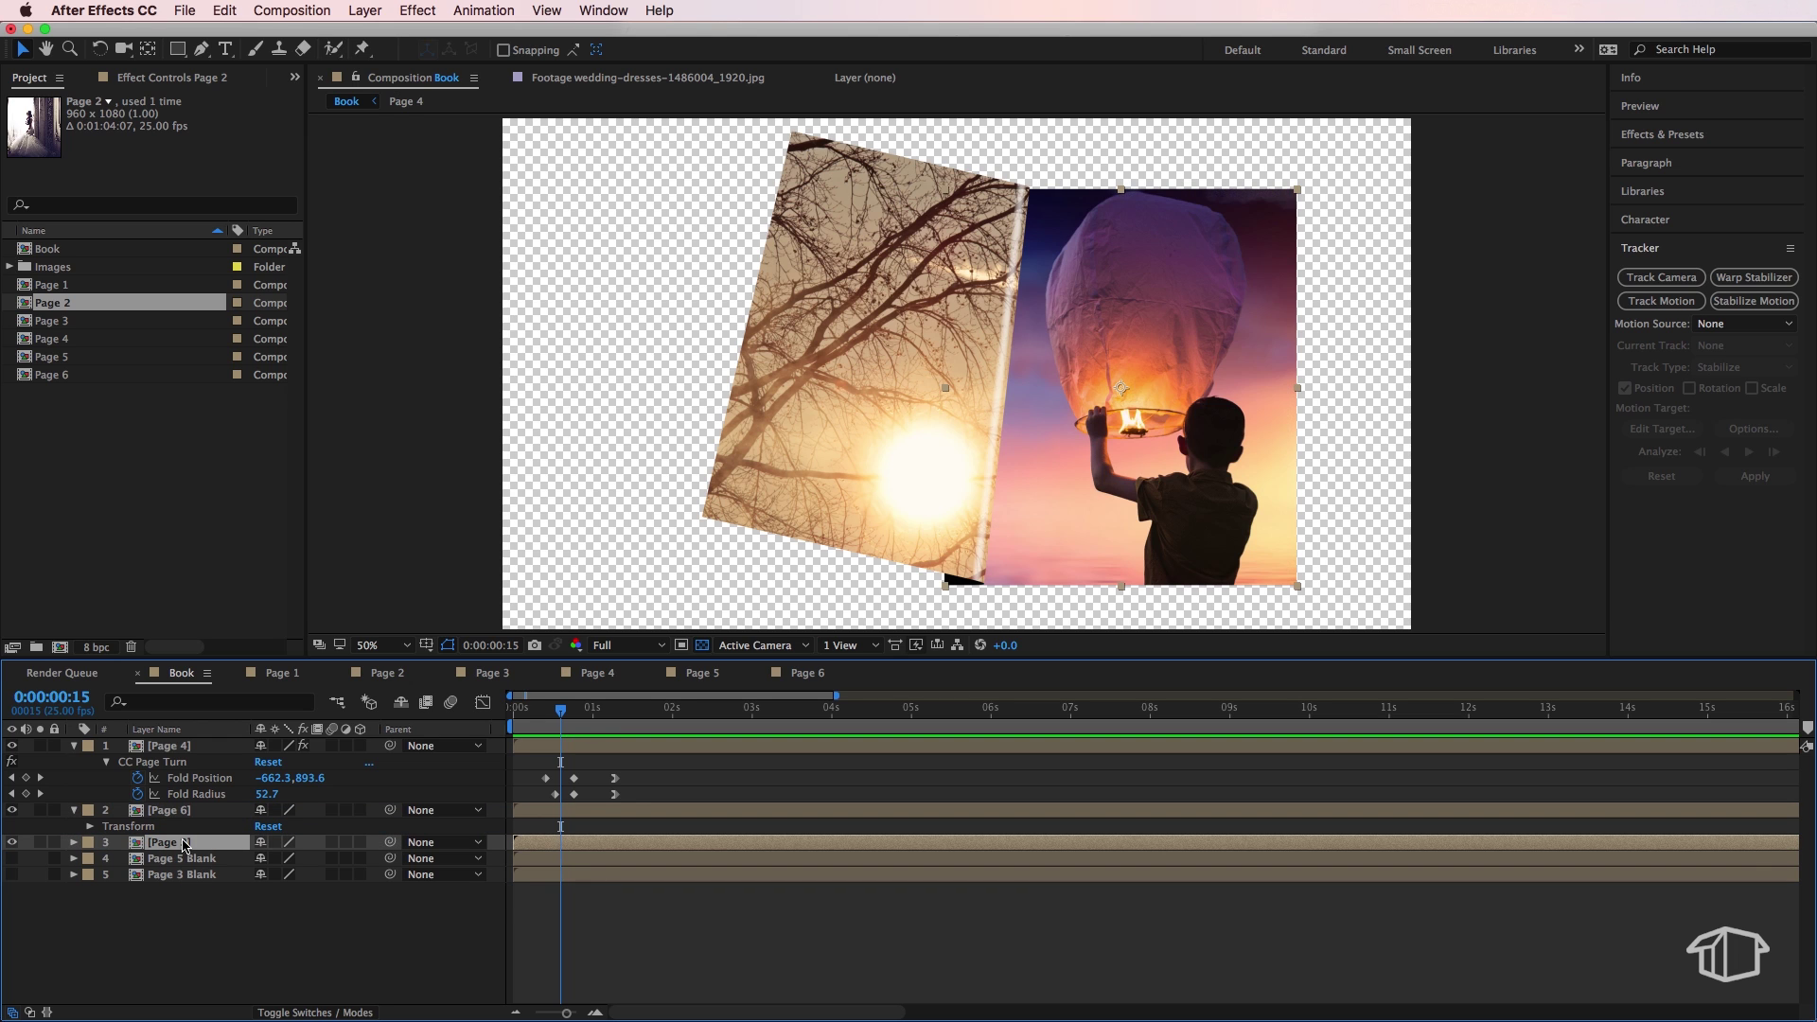
Copy Page 4's CC Page Turn effect onto the Page 2 layer at 0:00:00:10 and reveal the pasted keyframes.
{"action": "key", "text": "j"}
{"action": "key", "text": "j"}
{"action": "left_click", "coordinate": [556, 747]}
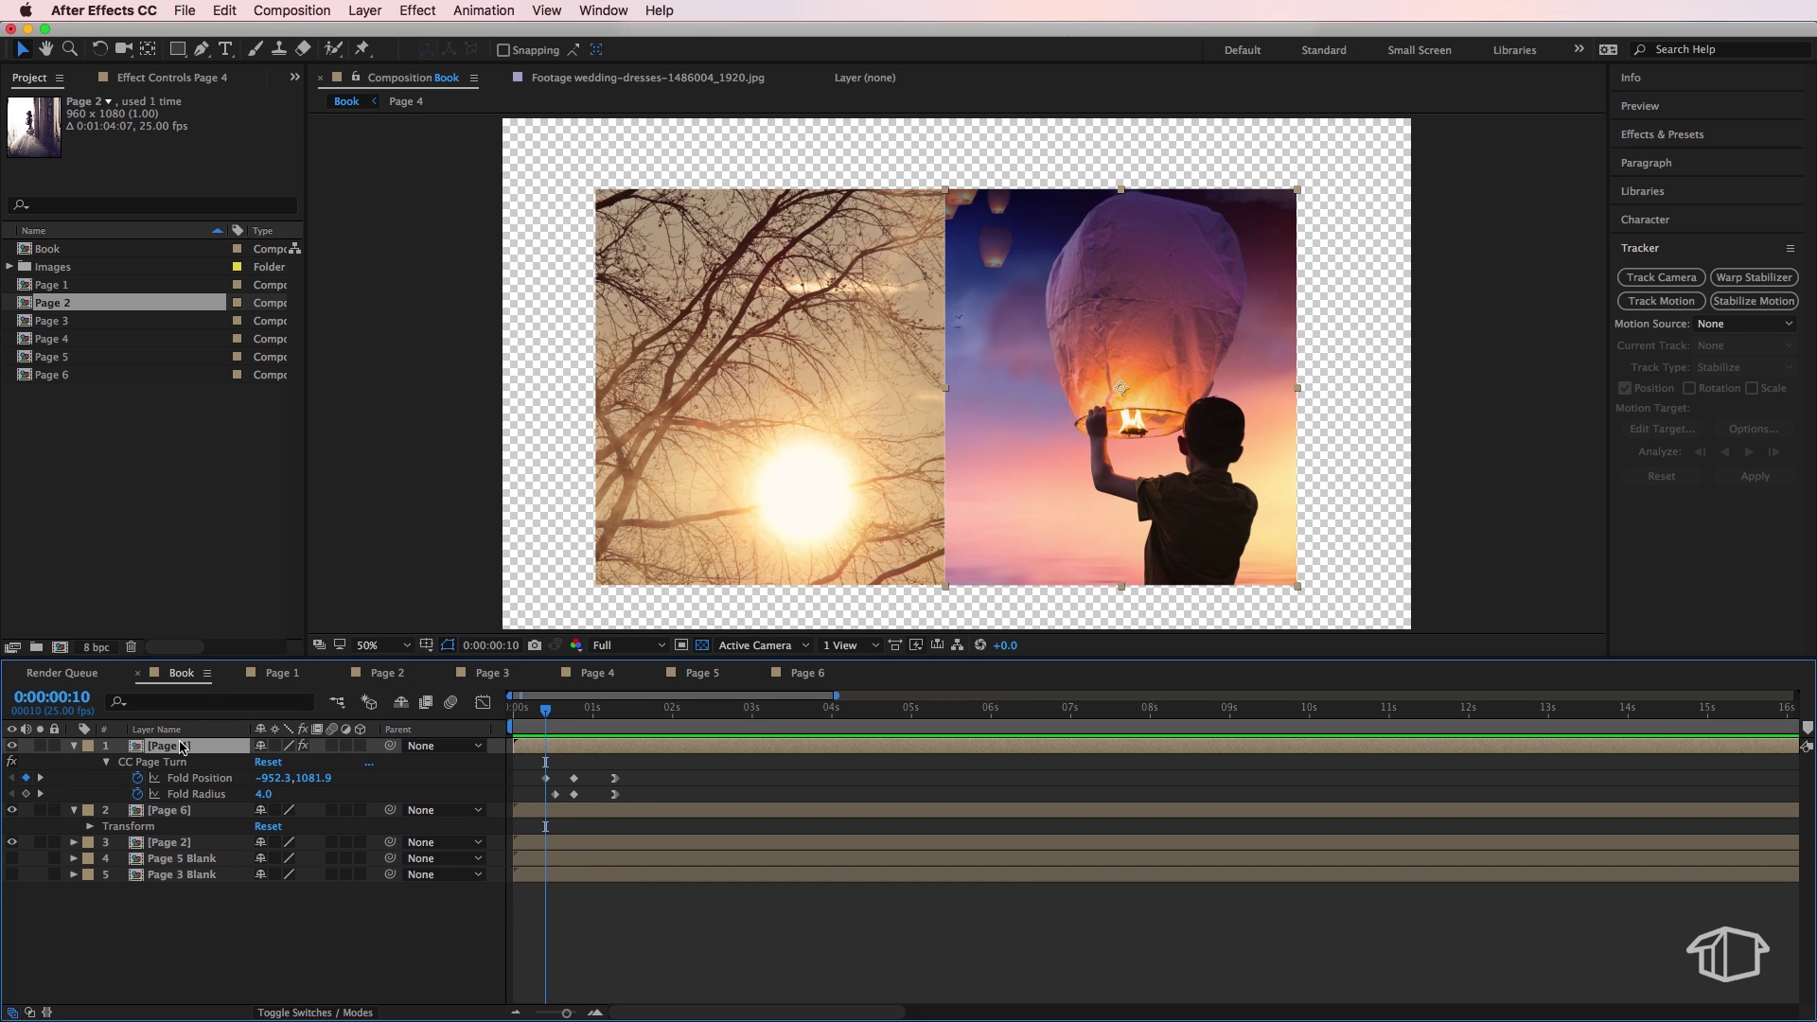
{"action": "left_click", "coordinate": [157, 765]}
{"action": "key", "text": "super+c"}
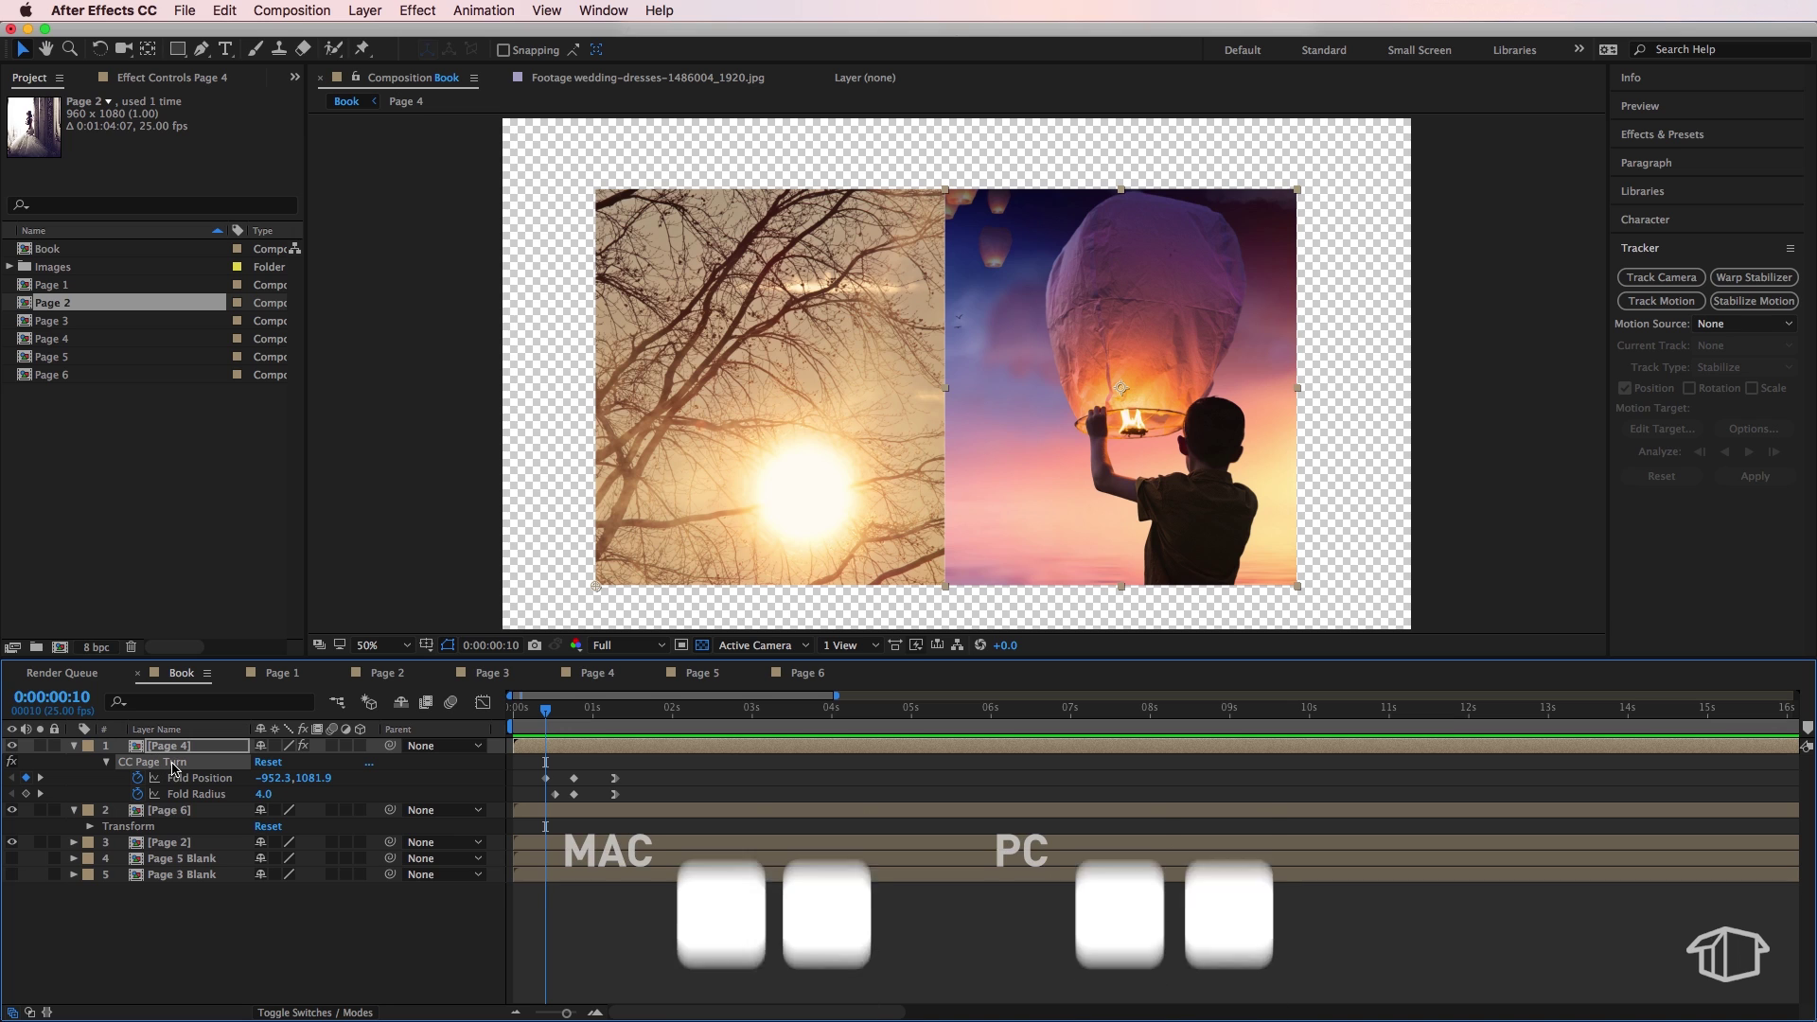
{"action": "left_click", "coordinate": [168, 843]}
{"action": "key", "text": "super+v"}
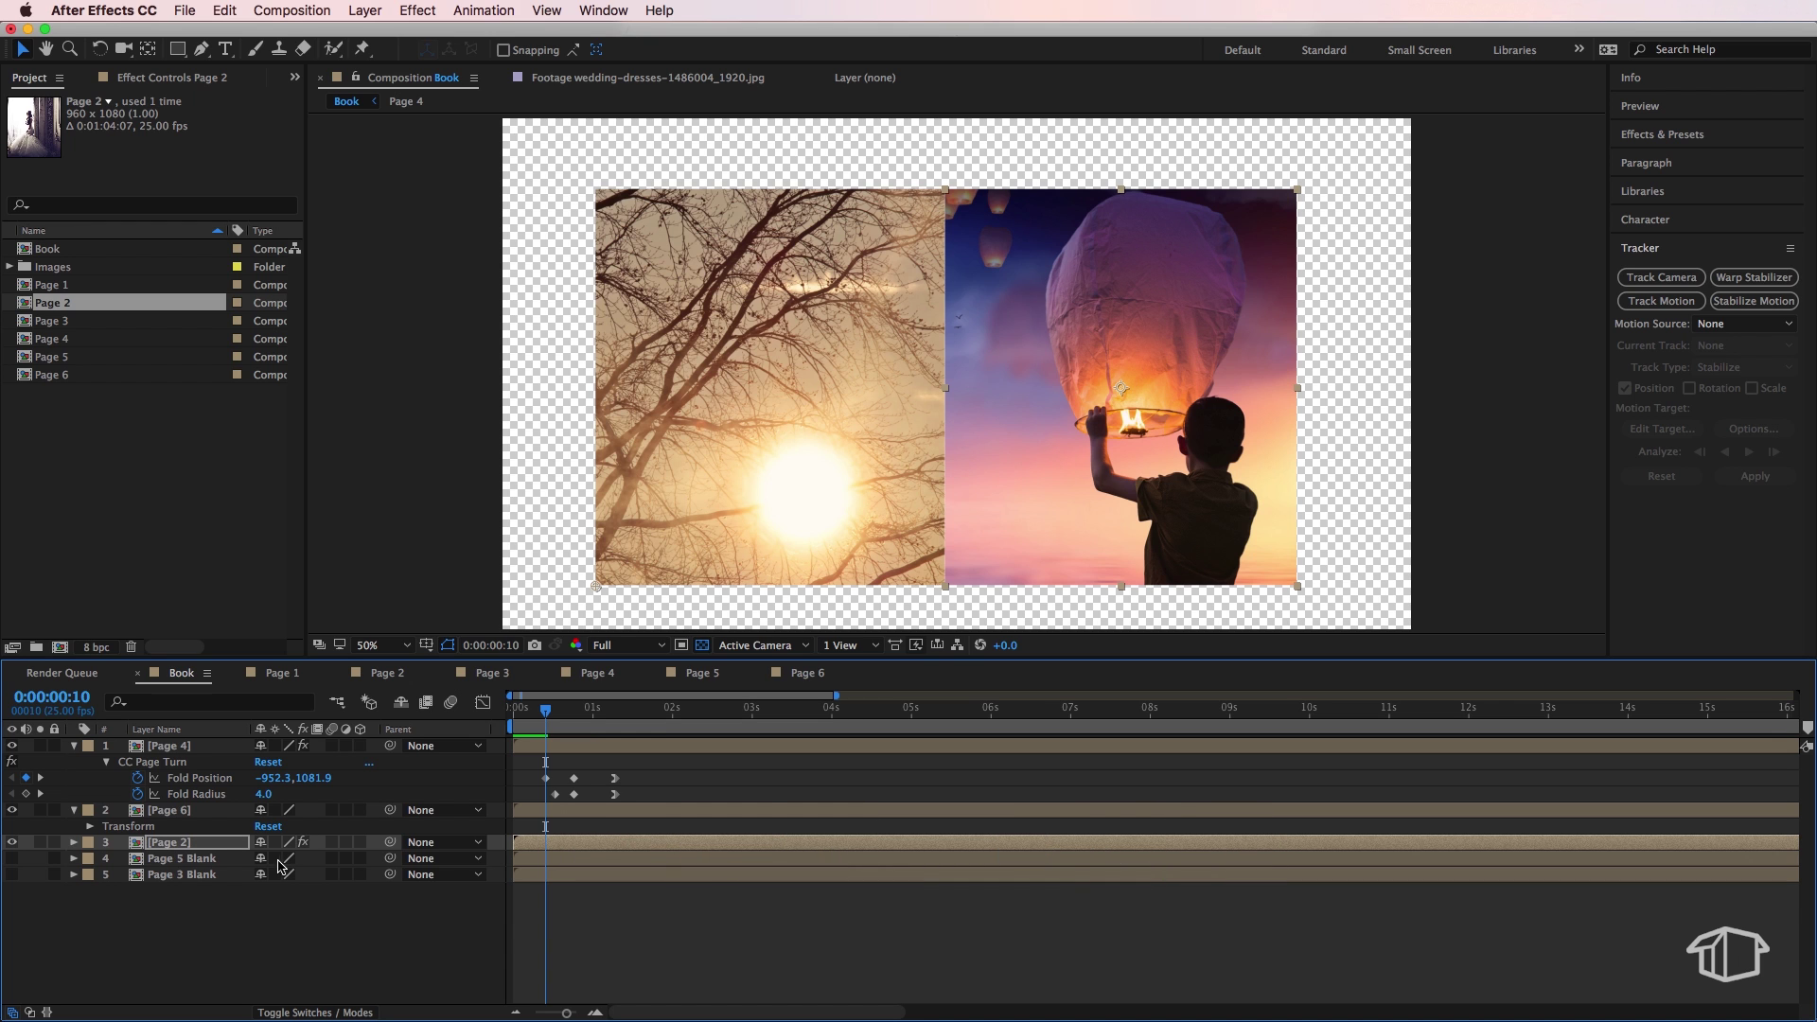
{"action": "key", "text": "u"}
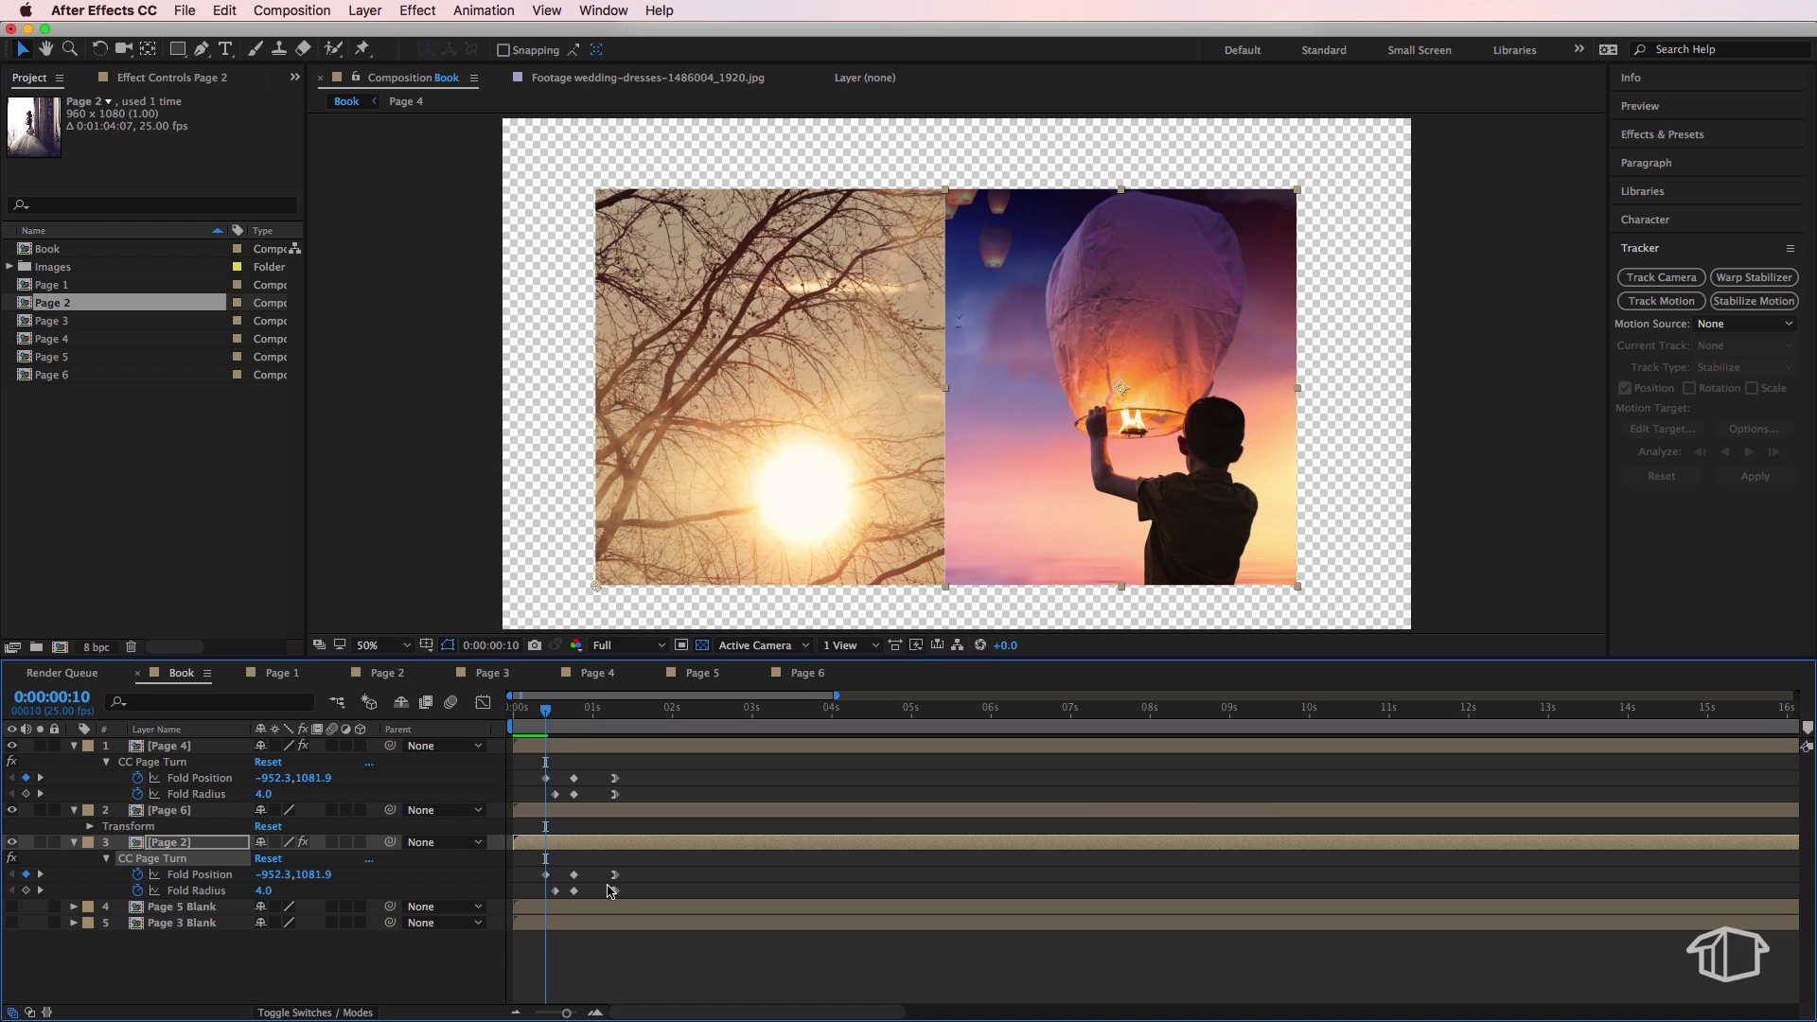
Shift all of Page 2's Fold Position and Fold Radius keyframes so that the first one falls at 0:00:02:07.
{"action": "left_click_drag", "start_coordinate": [557, 709], "coordinate": [696, 727]}
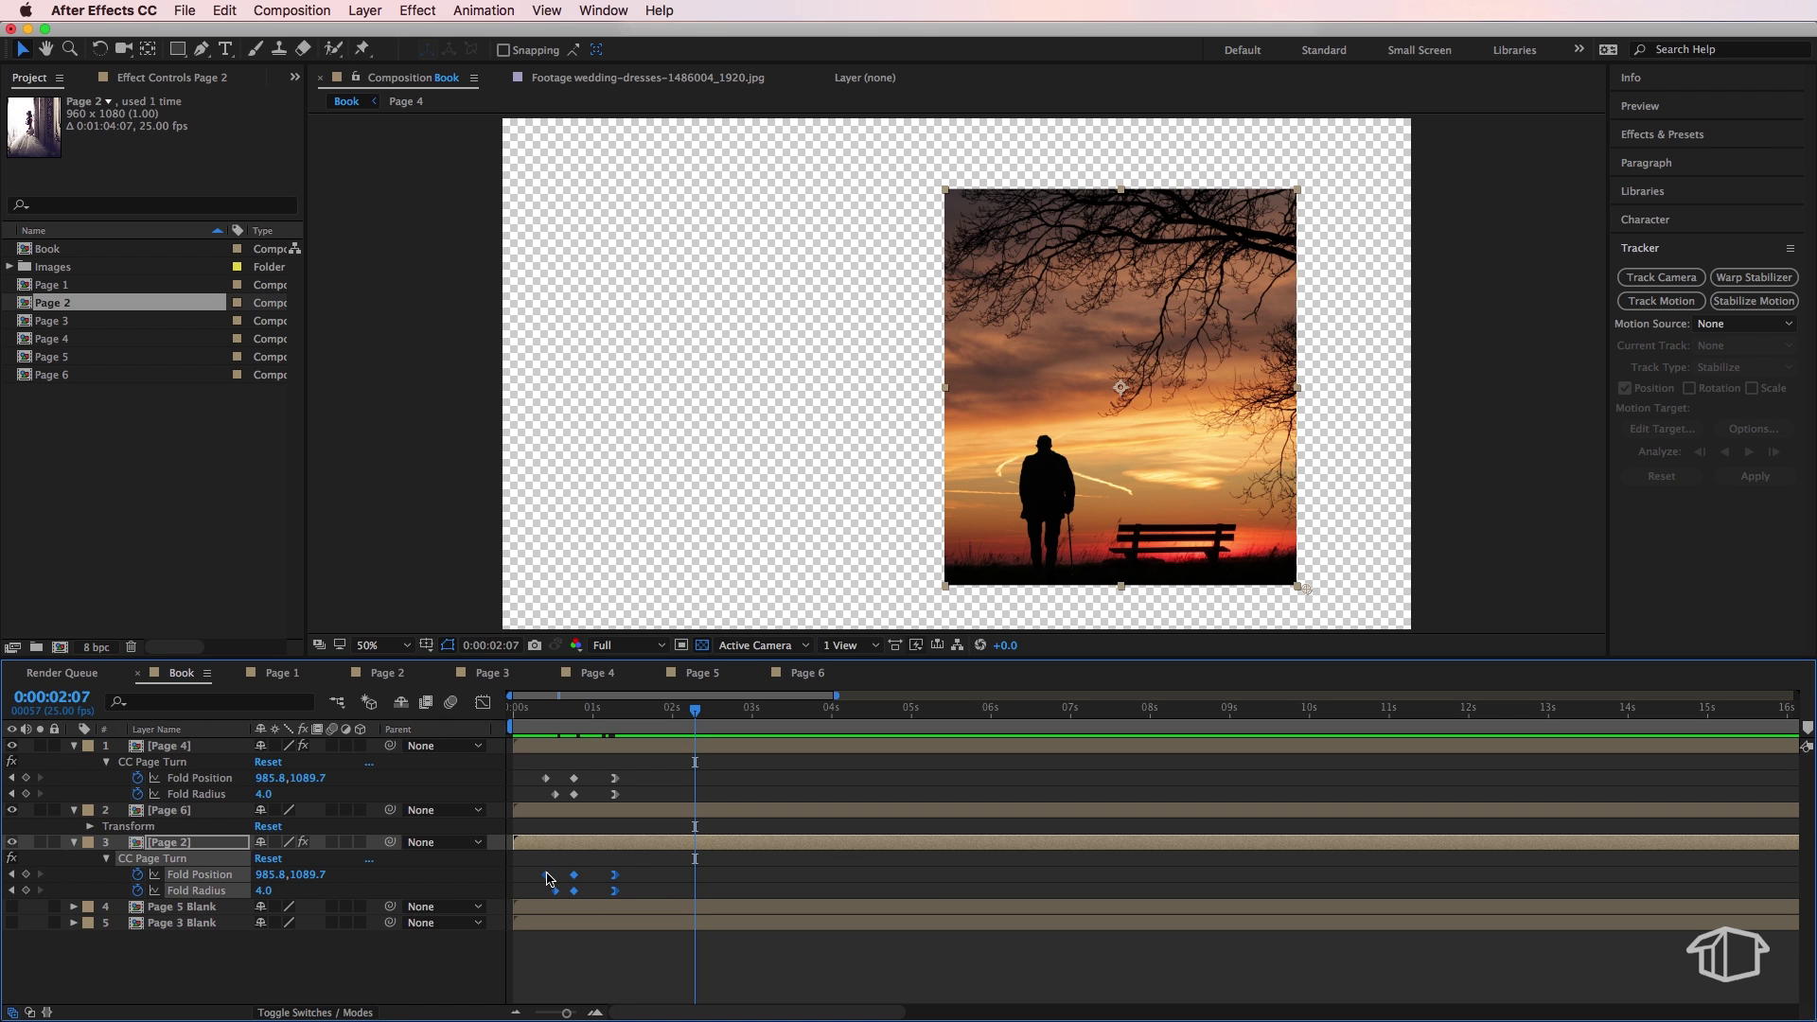
{"action": "left_click_drag", "start_coordinate": [546, 880], "coordinate": [693, 885]}
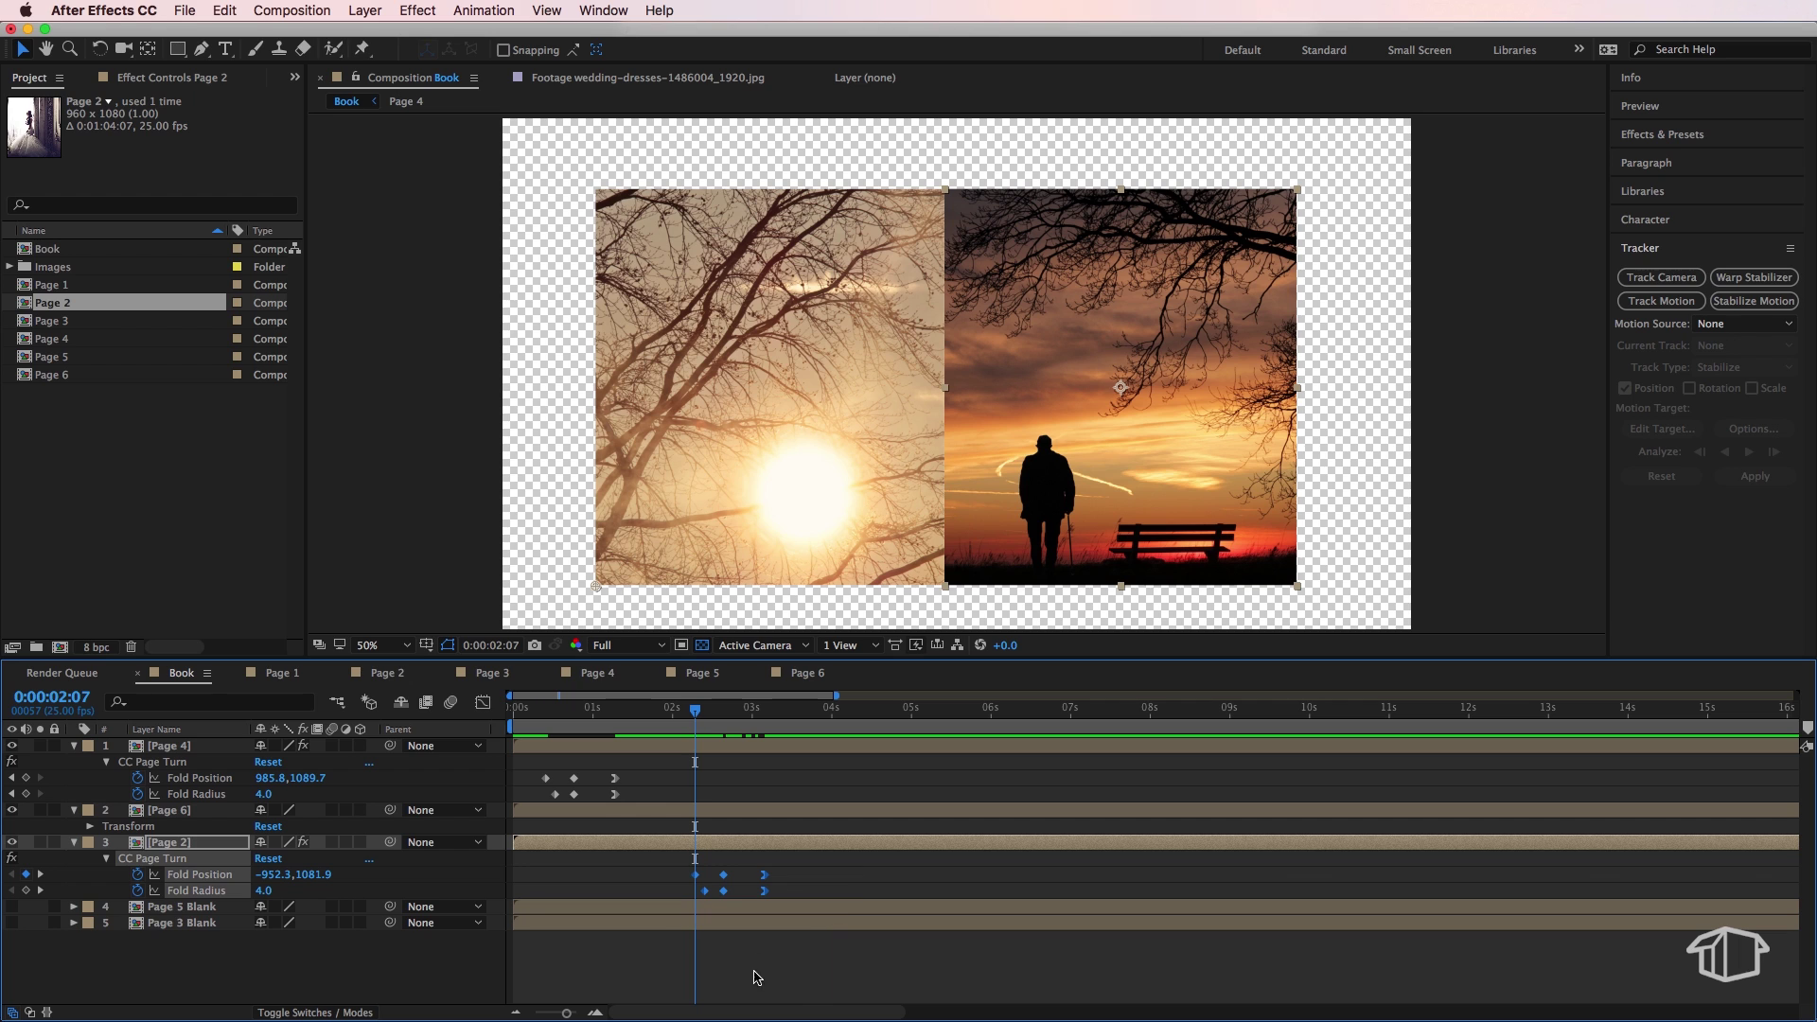
{"action": "left_click", "coordinate": [756, 1001]}
Set the Back Page of Page 2's CC Page Turn effect to the Page 3 Blank layer.
{"action": "left_click", "coordinate": [151, 77]}
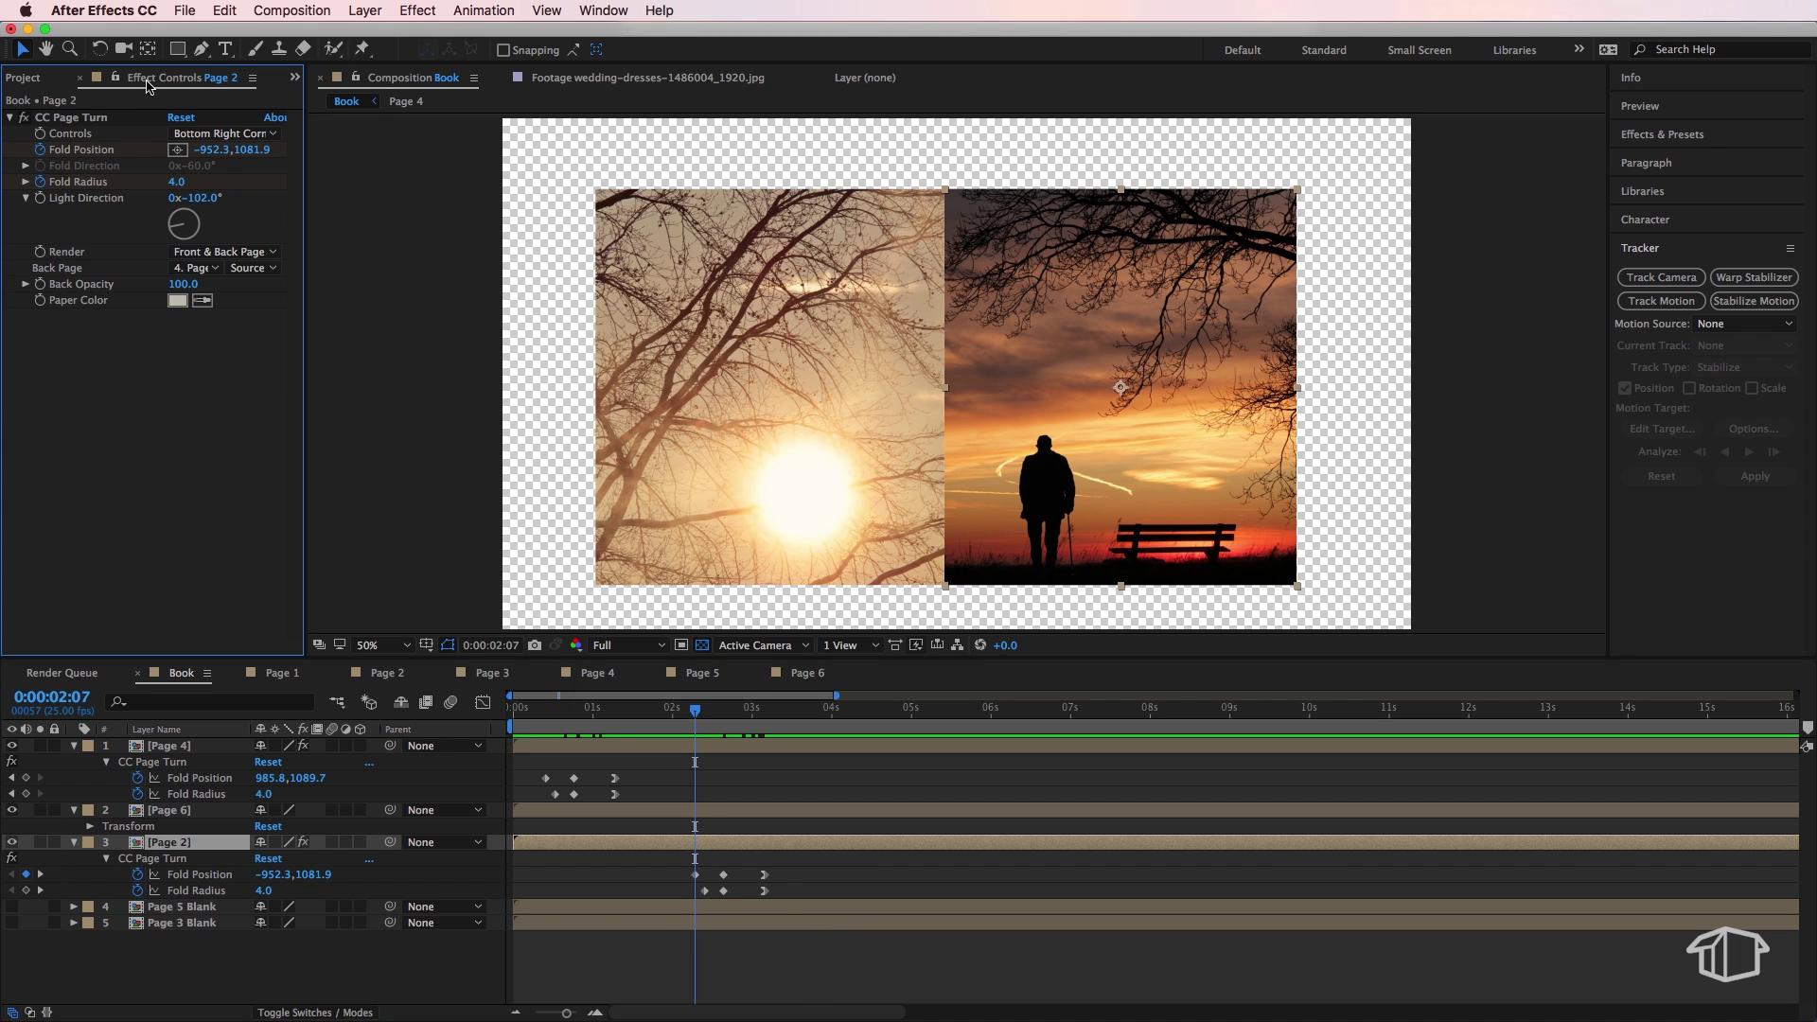
{"action": "left_click", "coordinate": [202, 269]}
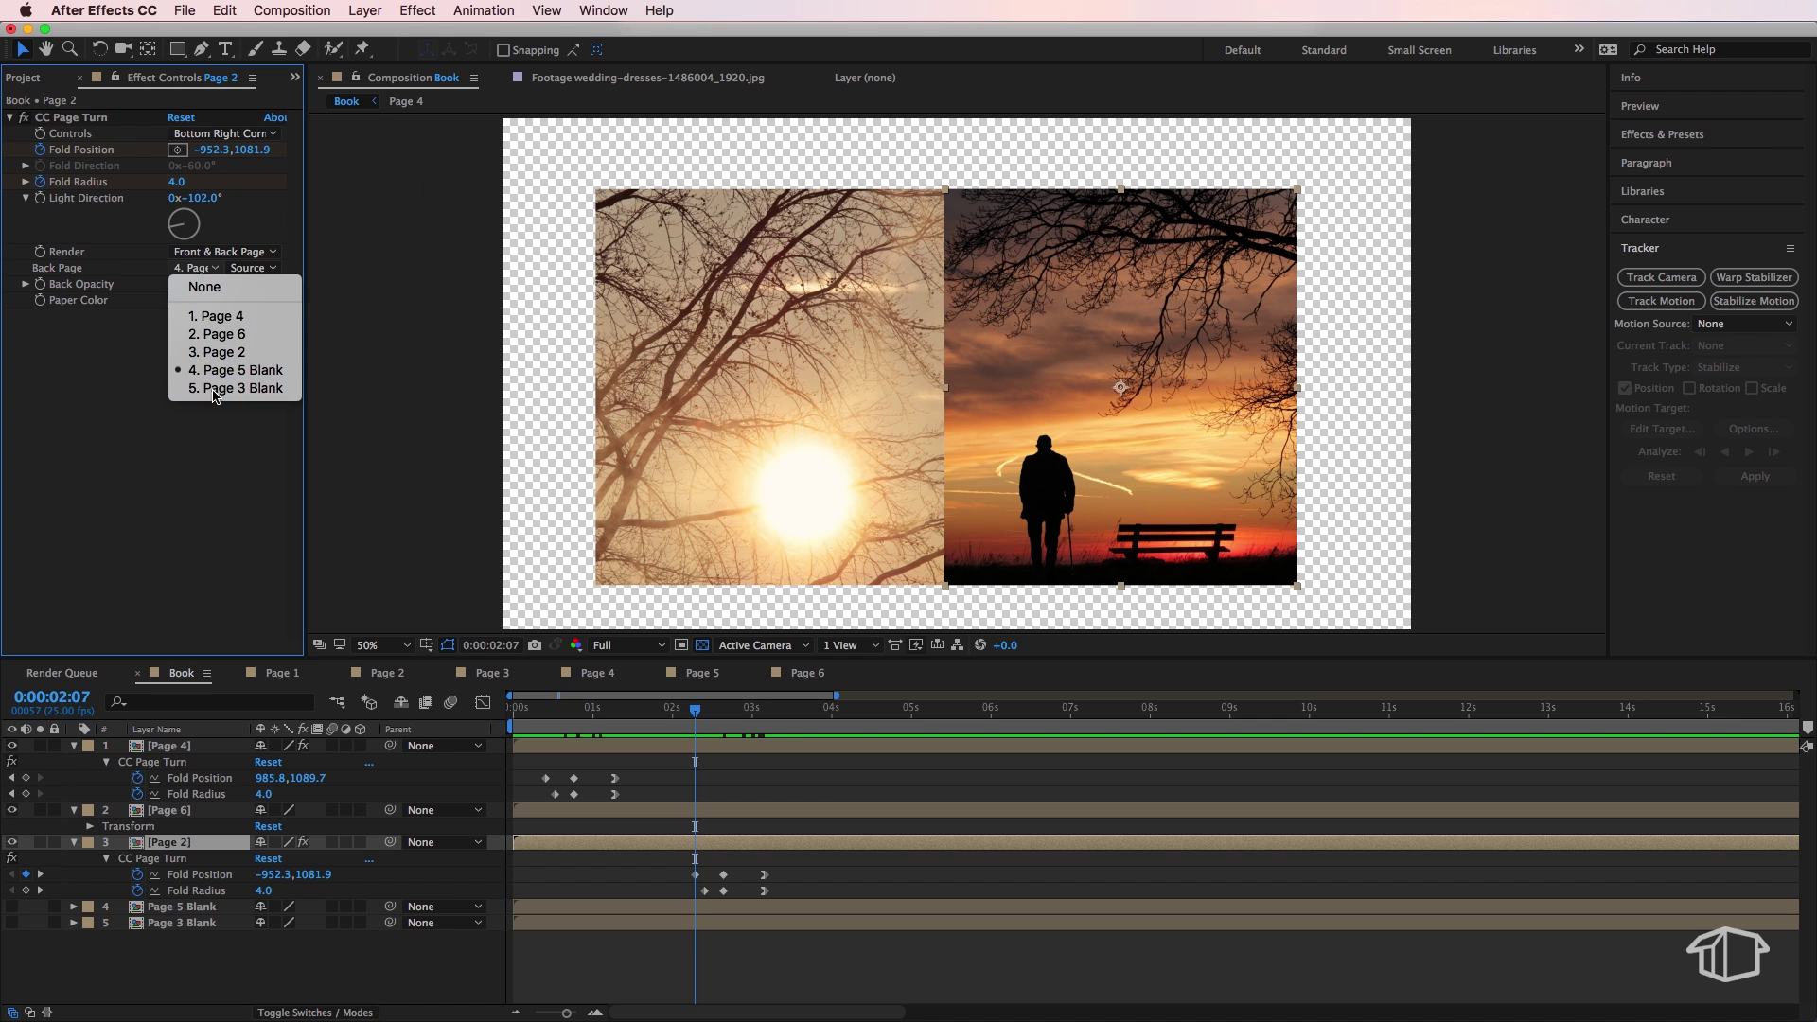
{"action": "left_click", "coordinate": [216, 396]}
Scrub through the Book timeline from the start to check the Page 4 and Page 2 turns and their layer order.
{"action": "key", "text": "Home"}
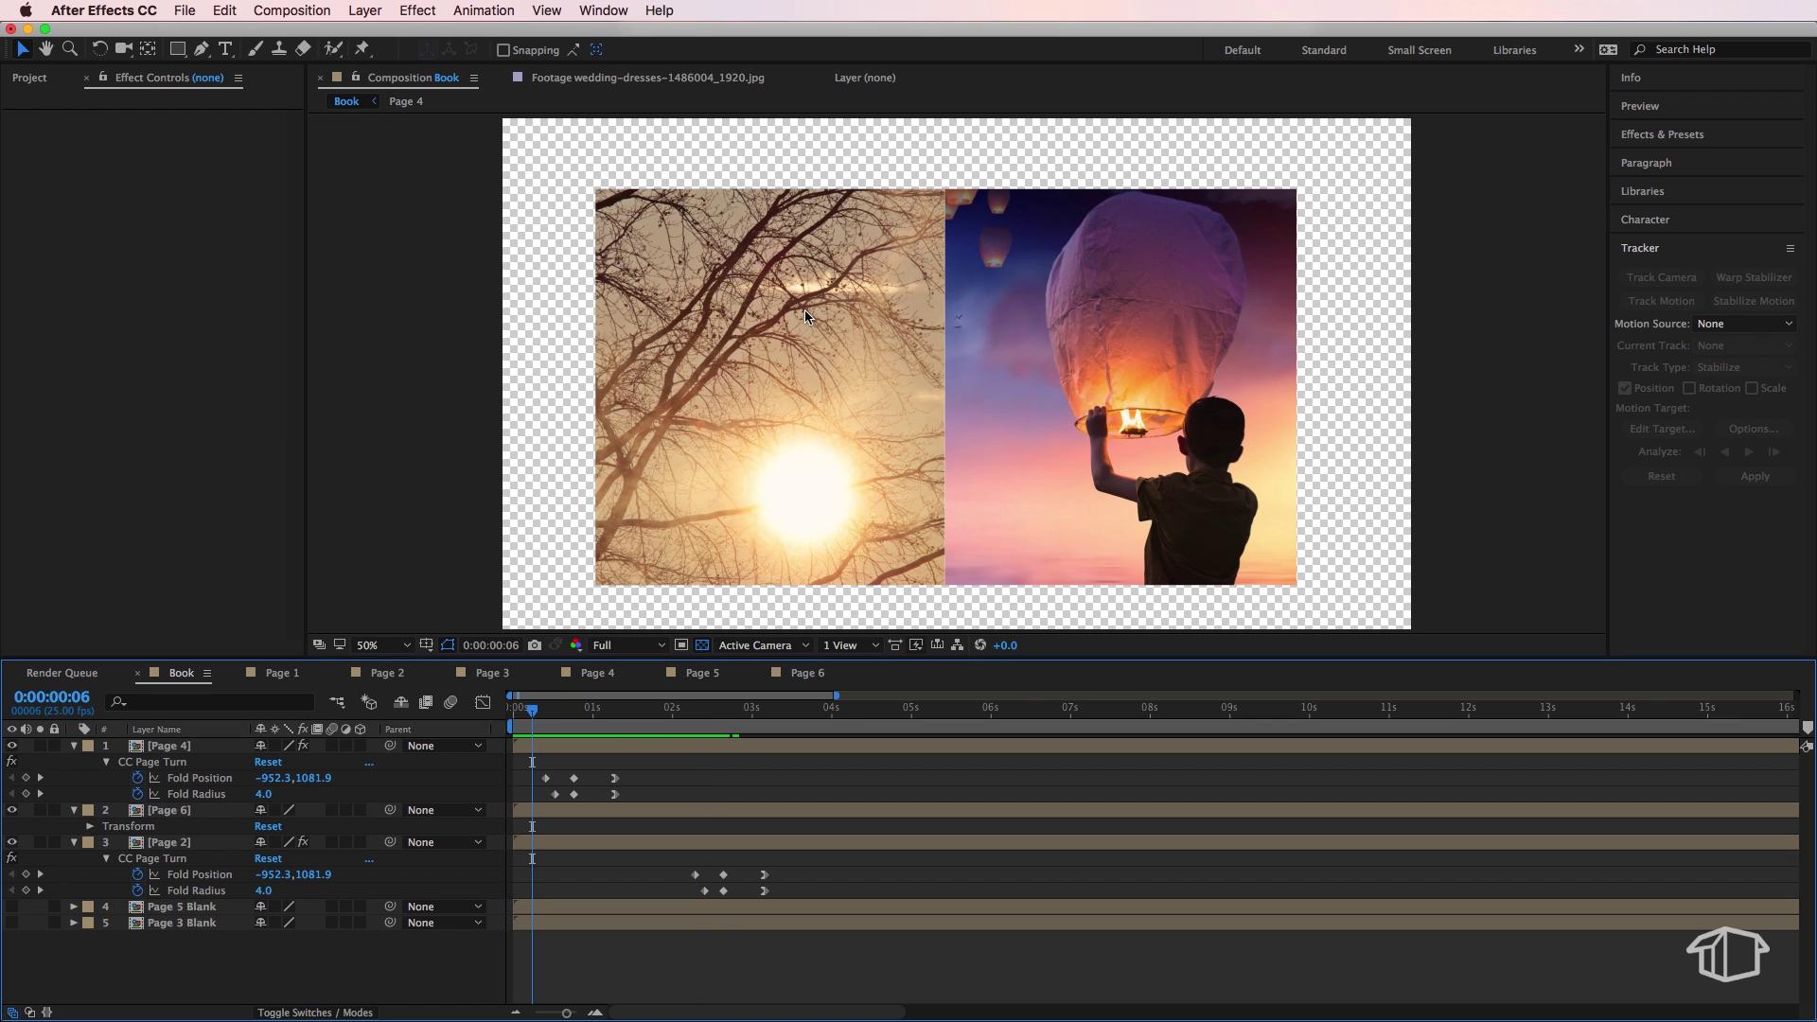
{"action": "left_click_drag", "start_coordinate": [535, 709], "coordinate": [637, 725]}
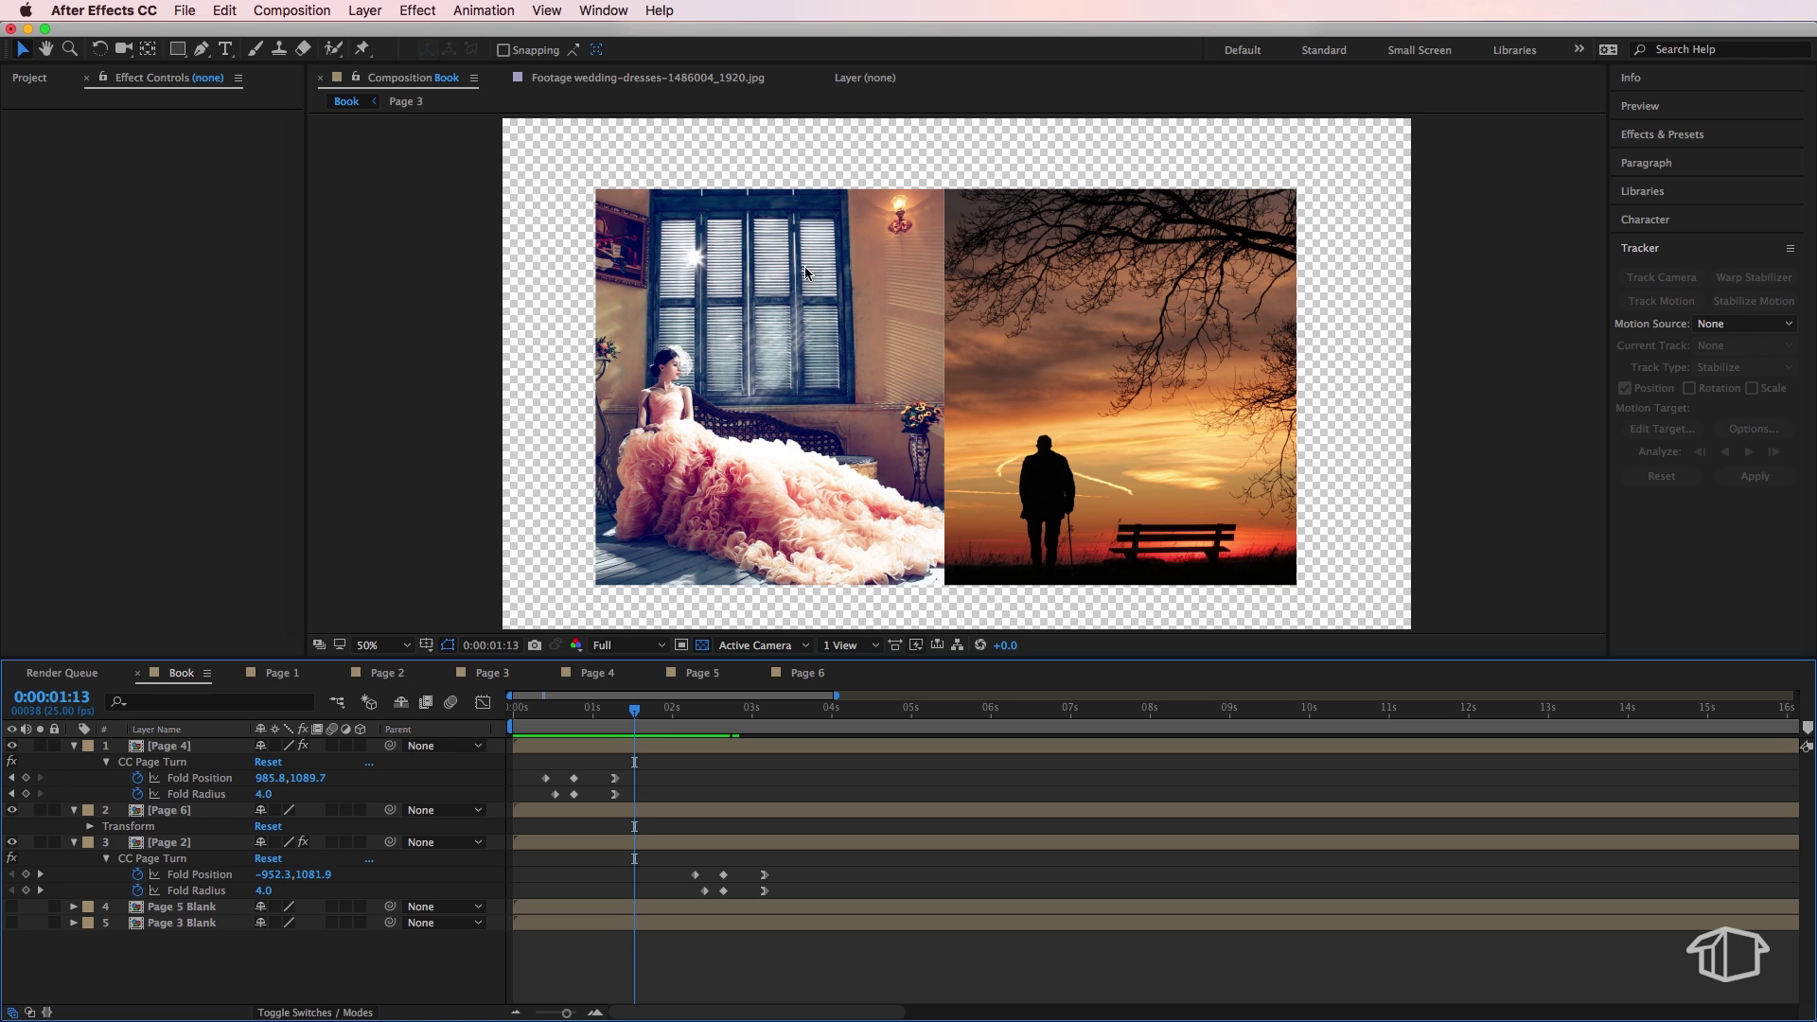
{"action": "key", "text": "KP_3"}
{"action": "left_click_drag", "start_coordinate": [632, 709], "coordinate": [736, 727]}
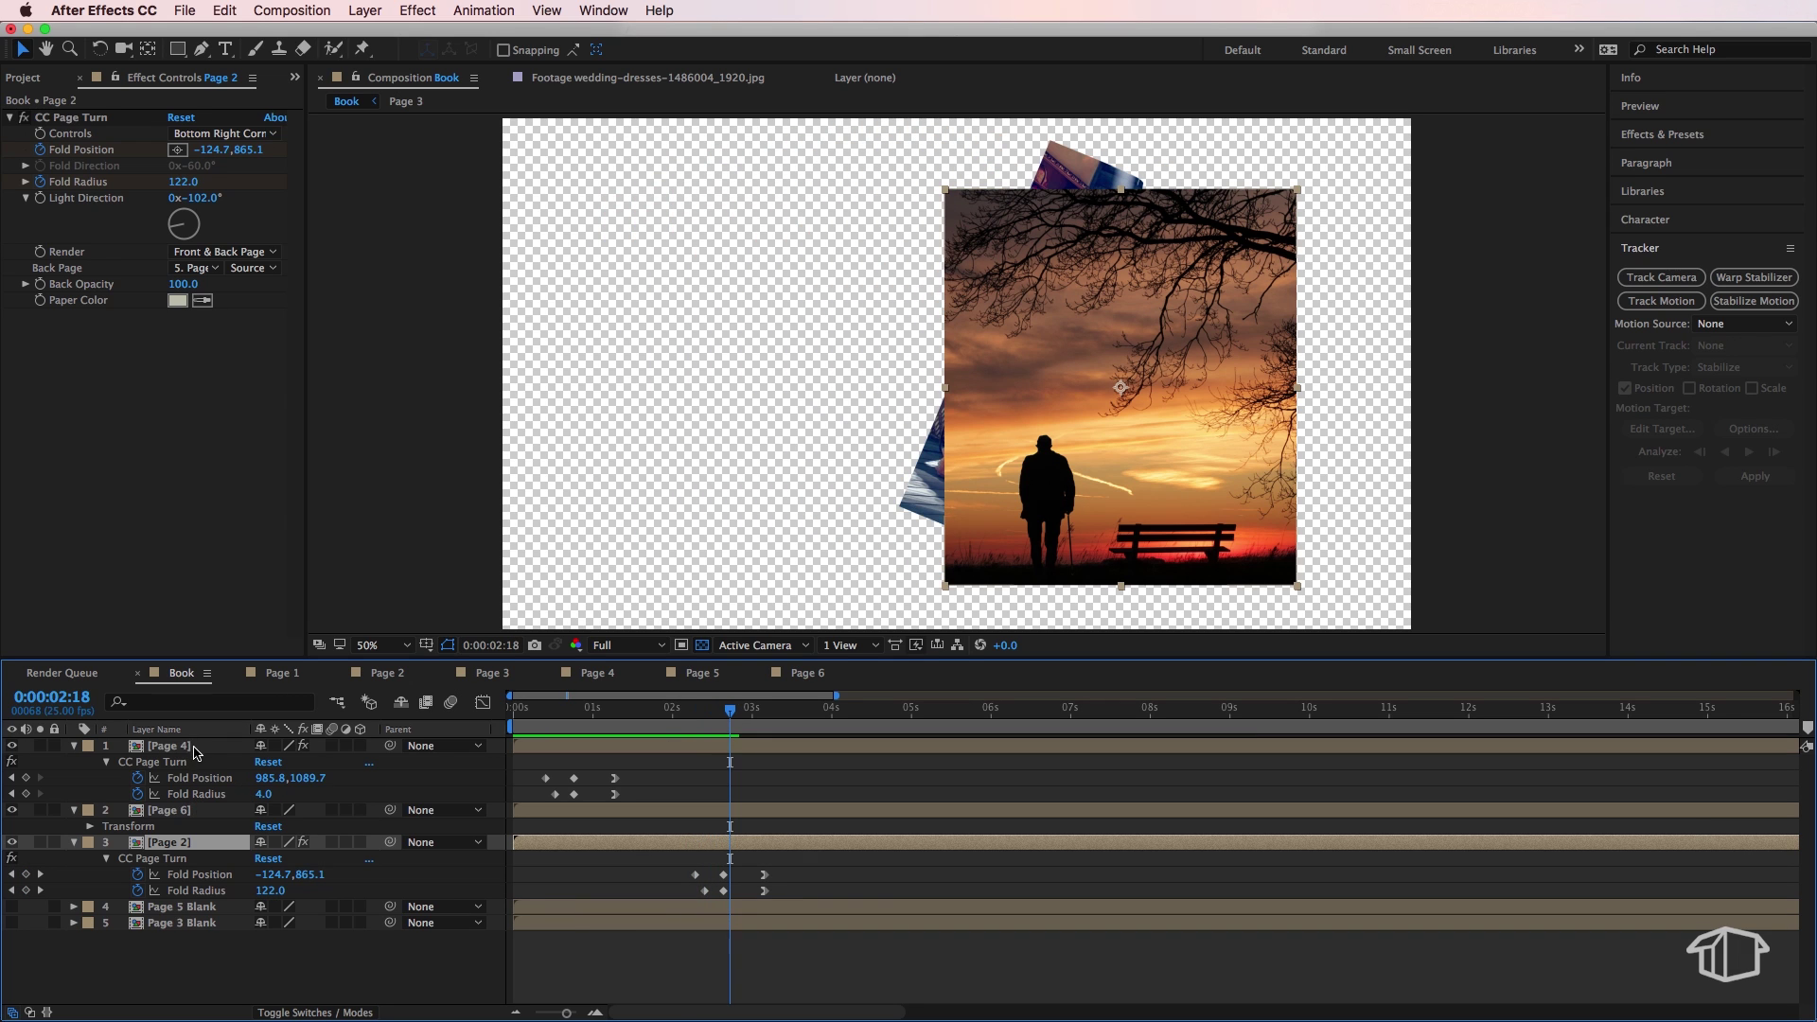
{"action": "left_click_drag", "start_coordinate": [741, 714], "coordinate": [681, 724]}
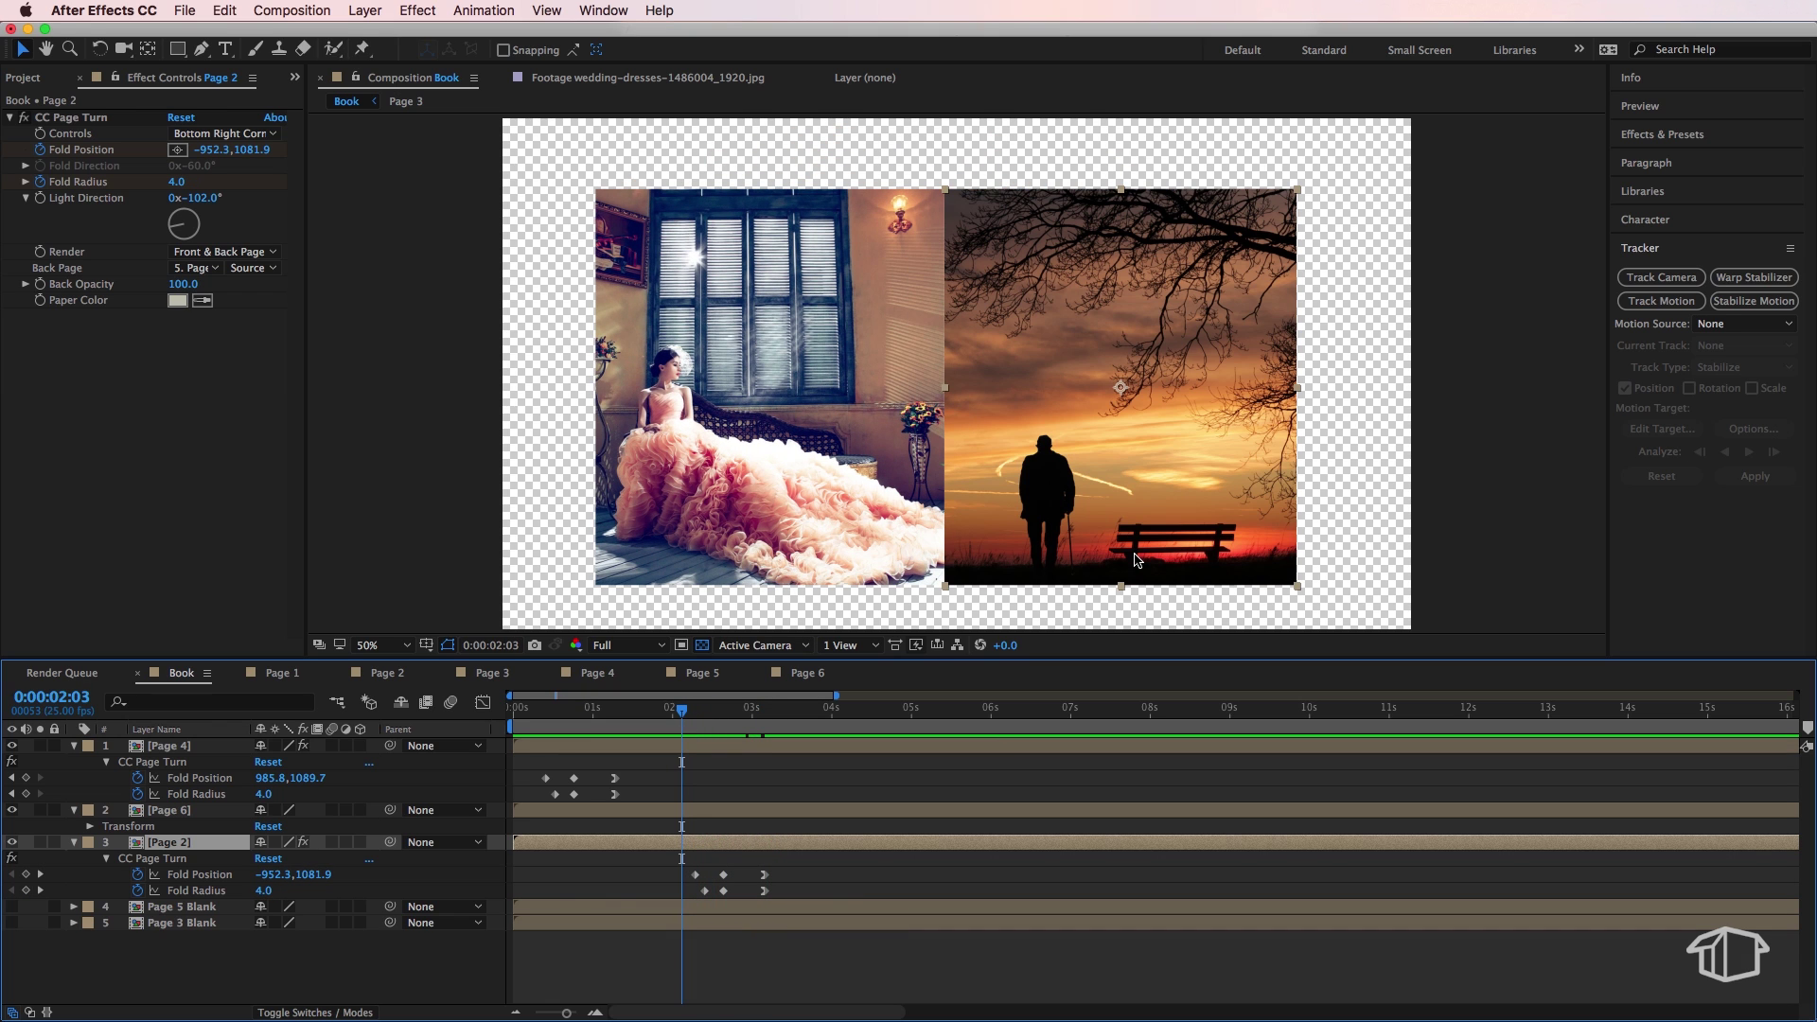
Split the Page 2 layer at Page 4's last keyframe, 0:00:01:07, and move the later part above Page 4.
{"action": "left_click_drag", "start_coordinate": [668, 711], "coordinate": [612, 771]}
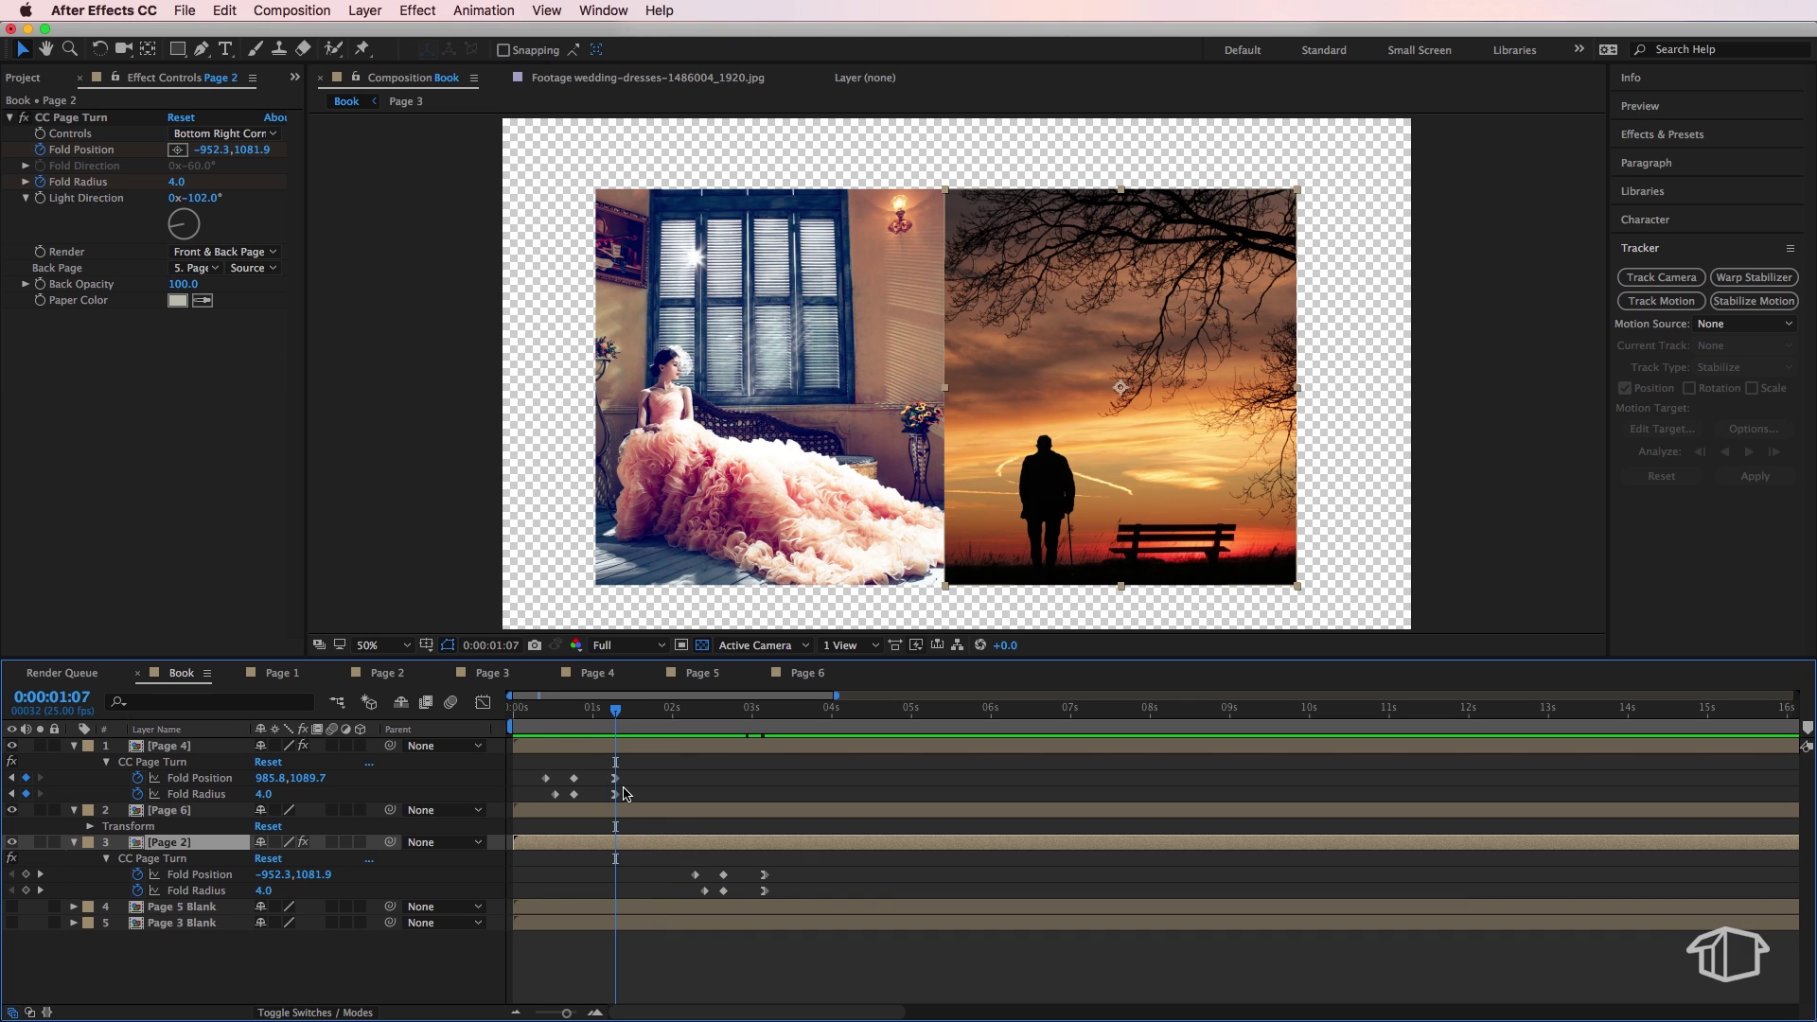
{"action": "left_click", "coordinate": [225, 10]}
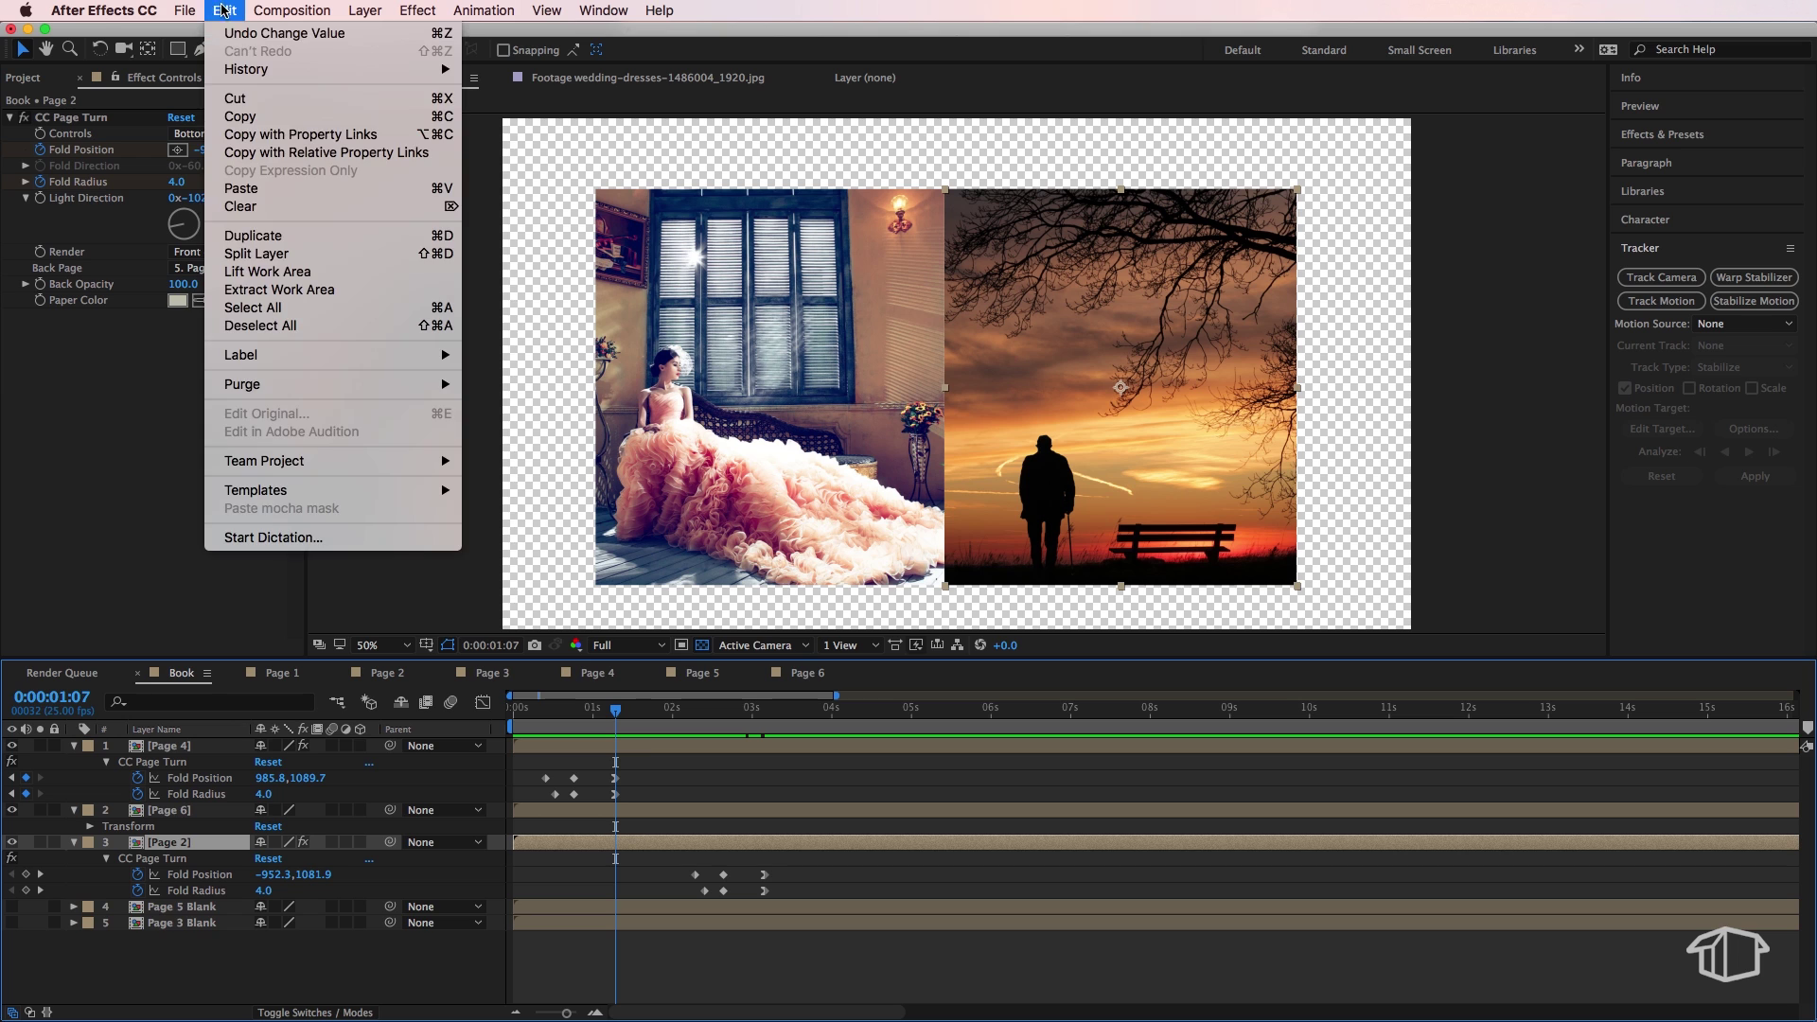
{"action": "left_click", "coordinate": [274, 236]}
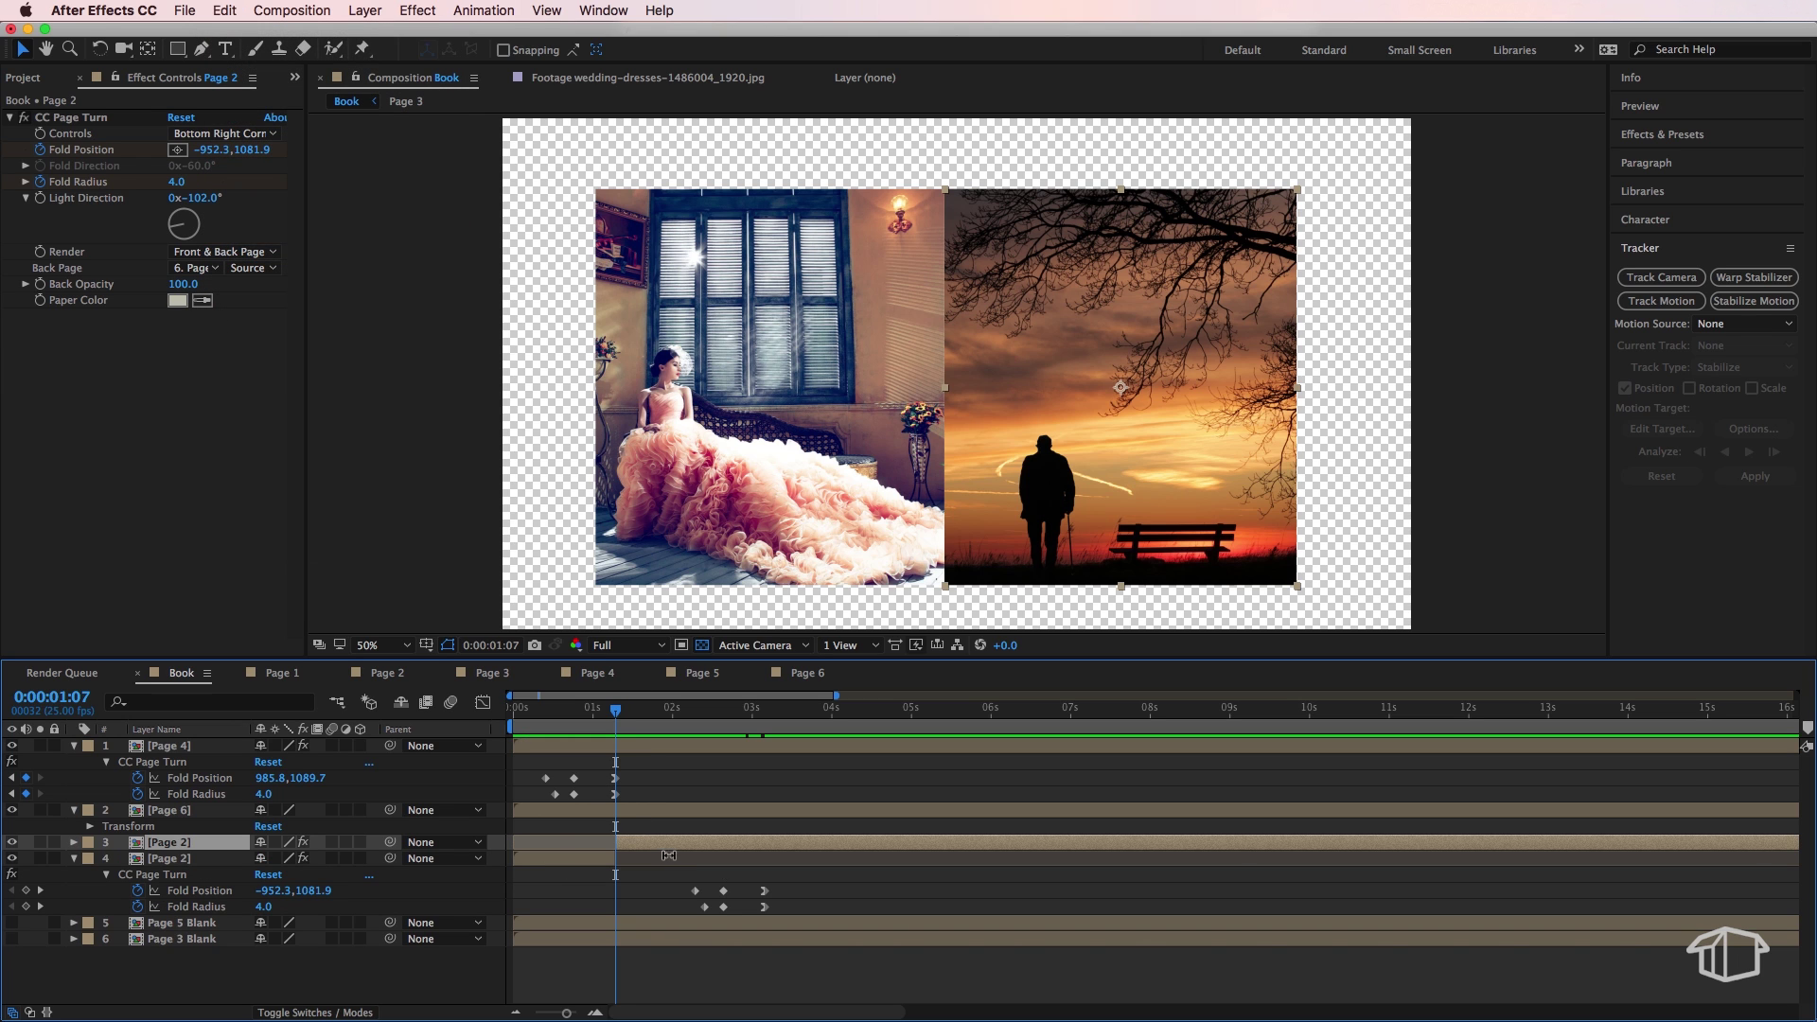
{"action": "left_click_drag", "start_coordinate": [163, 846], "coordinate": [167, 736]}
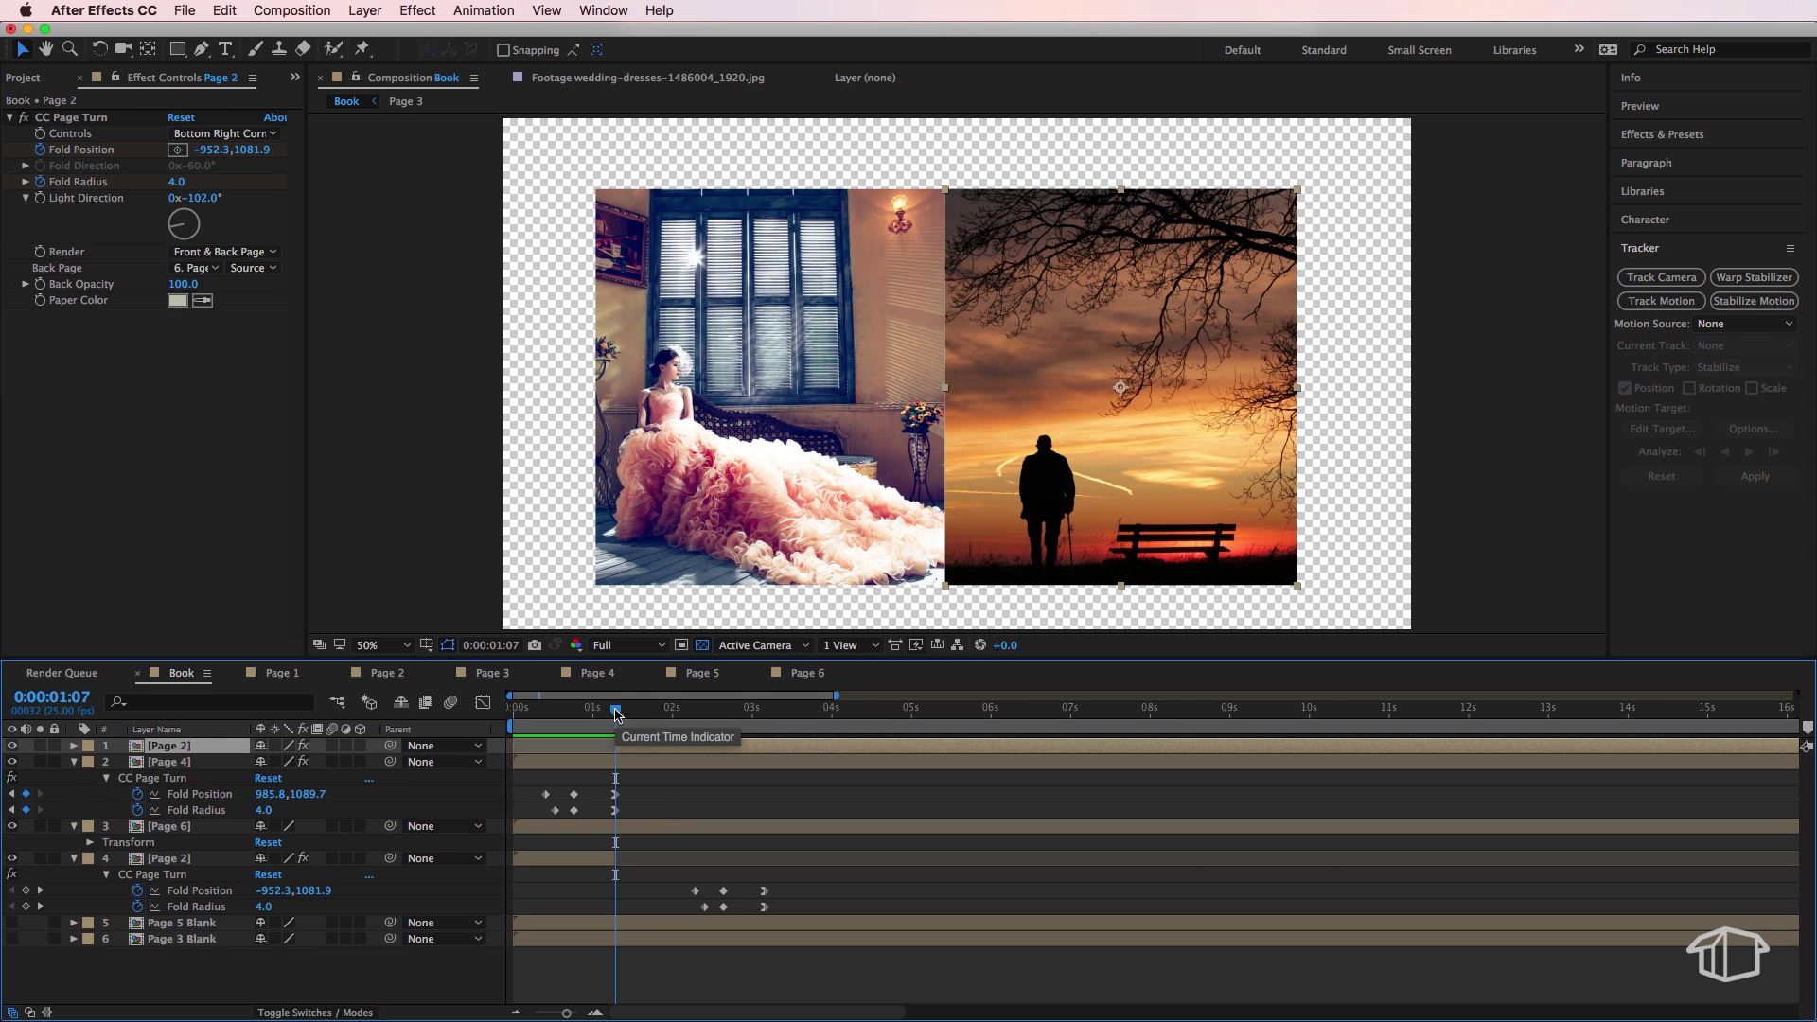
Delete the Fold Position and Fold Radius keyframes from the earlier Page 2 layer and reveal those on the later Page 2 layer.
{"action": "left_click", "coordinate": [554, 858]}
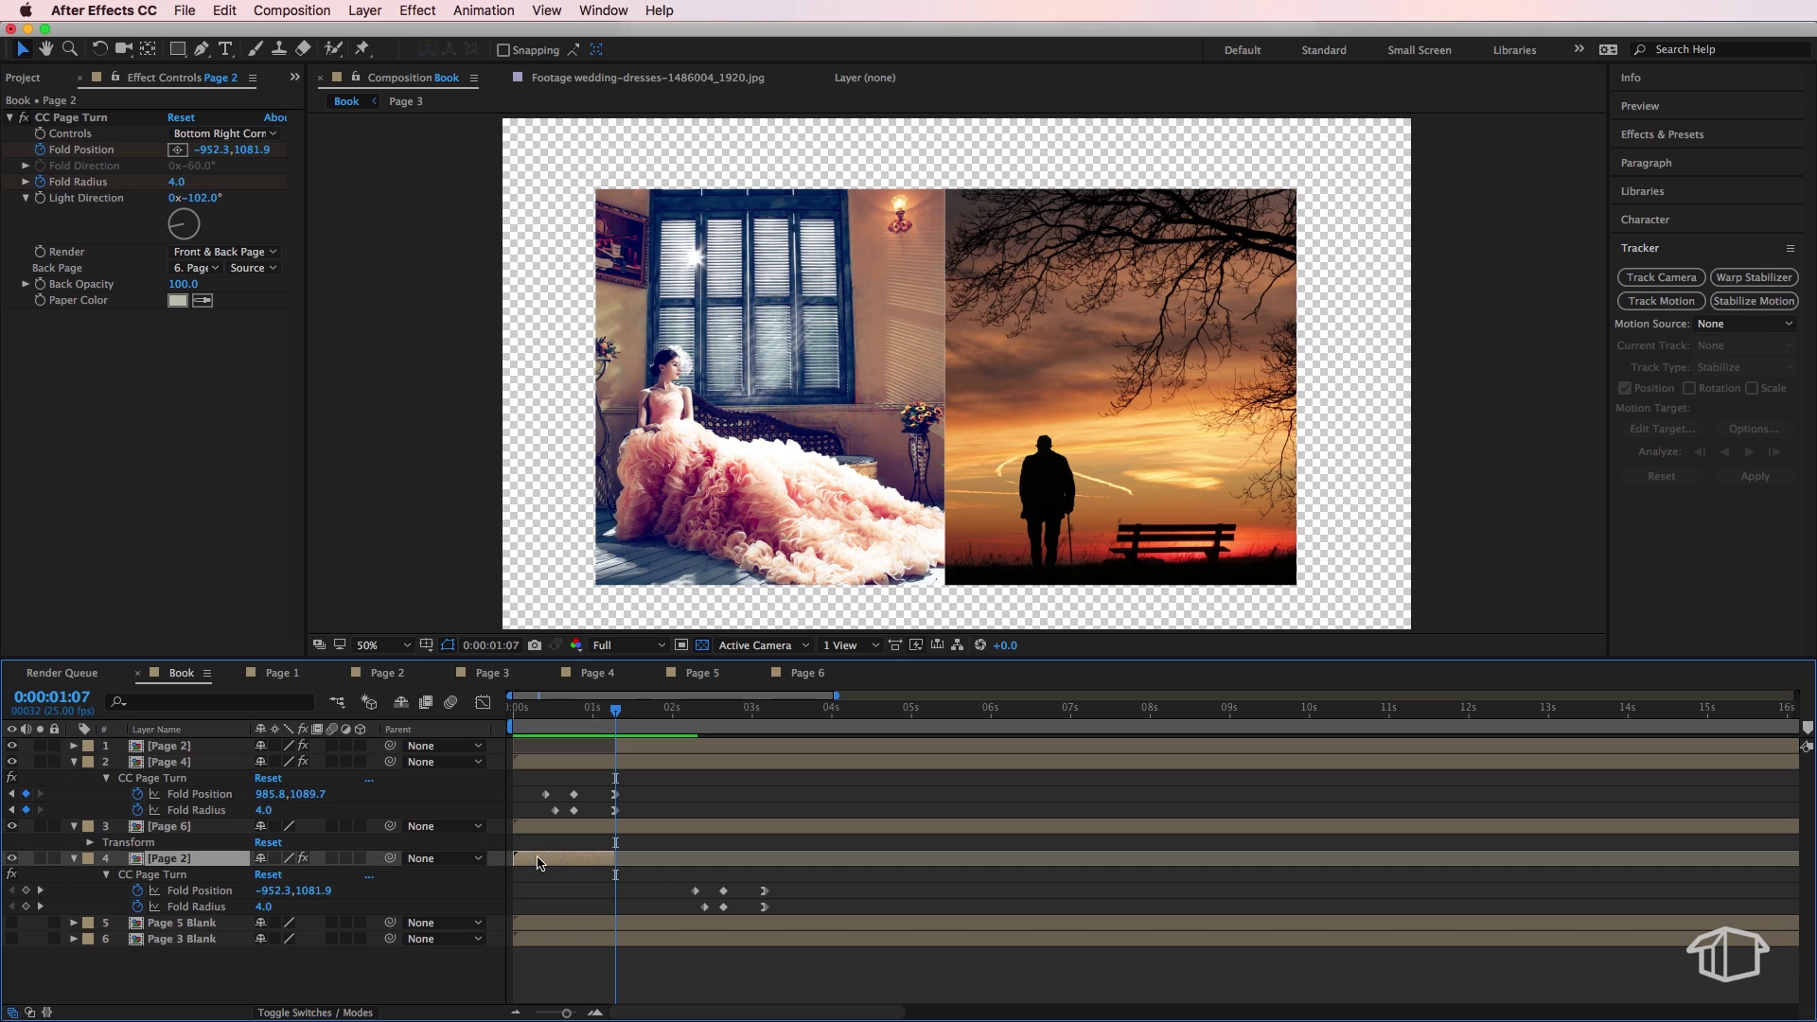
{"action": "left_click_drag", "start_coordinate": [829, 885], "coordinate": [672, 918]}
{"action": "key", "text": "Delete"}
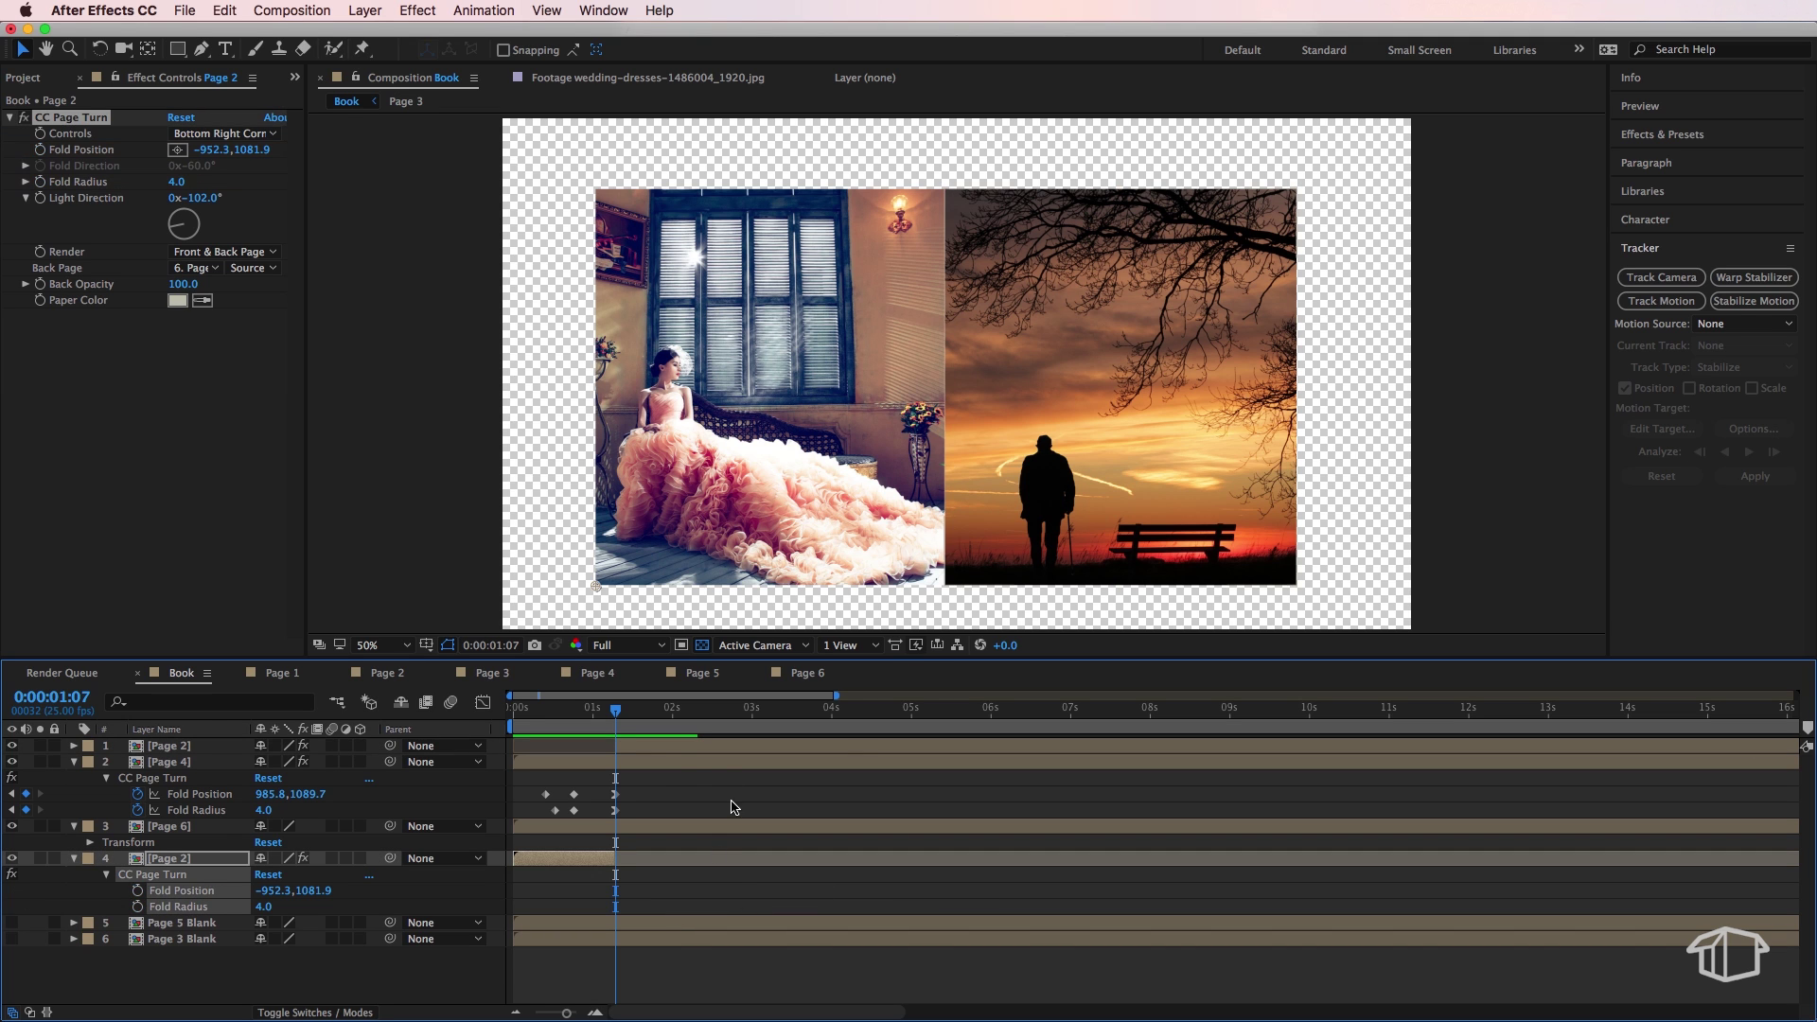
{"action": "left_click", "coordinate": [696, 750]}
{"action": "key", "text": "u"}
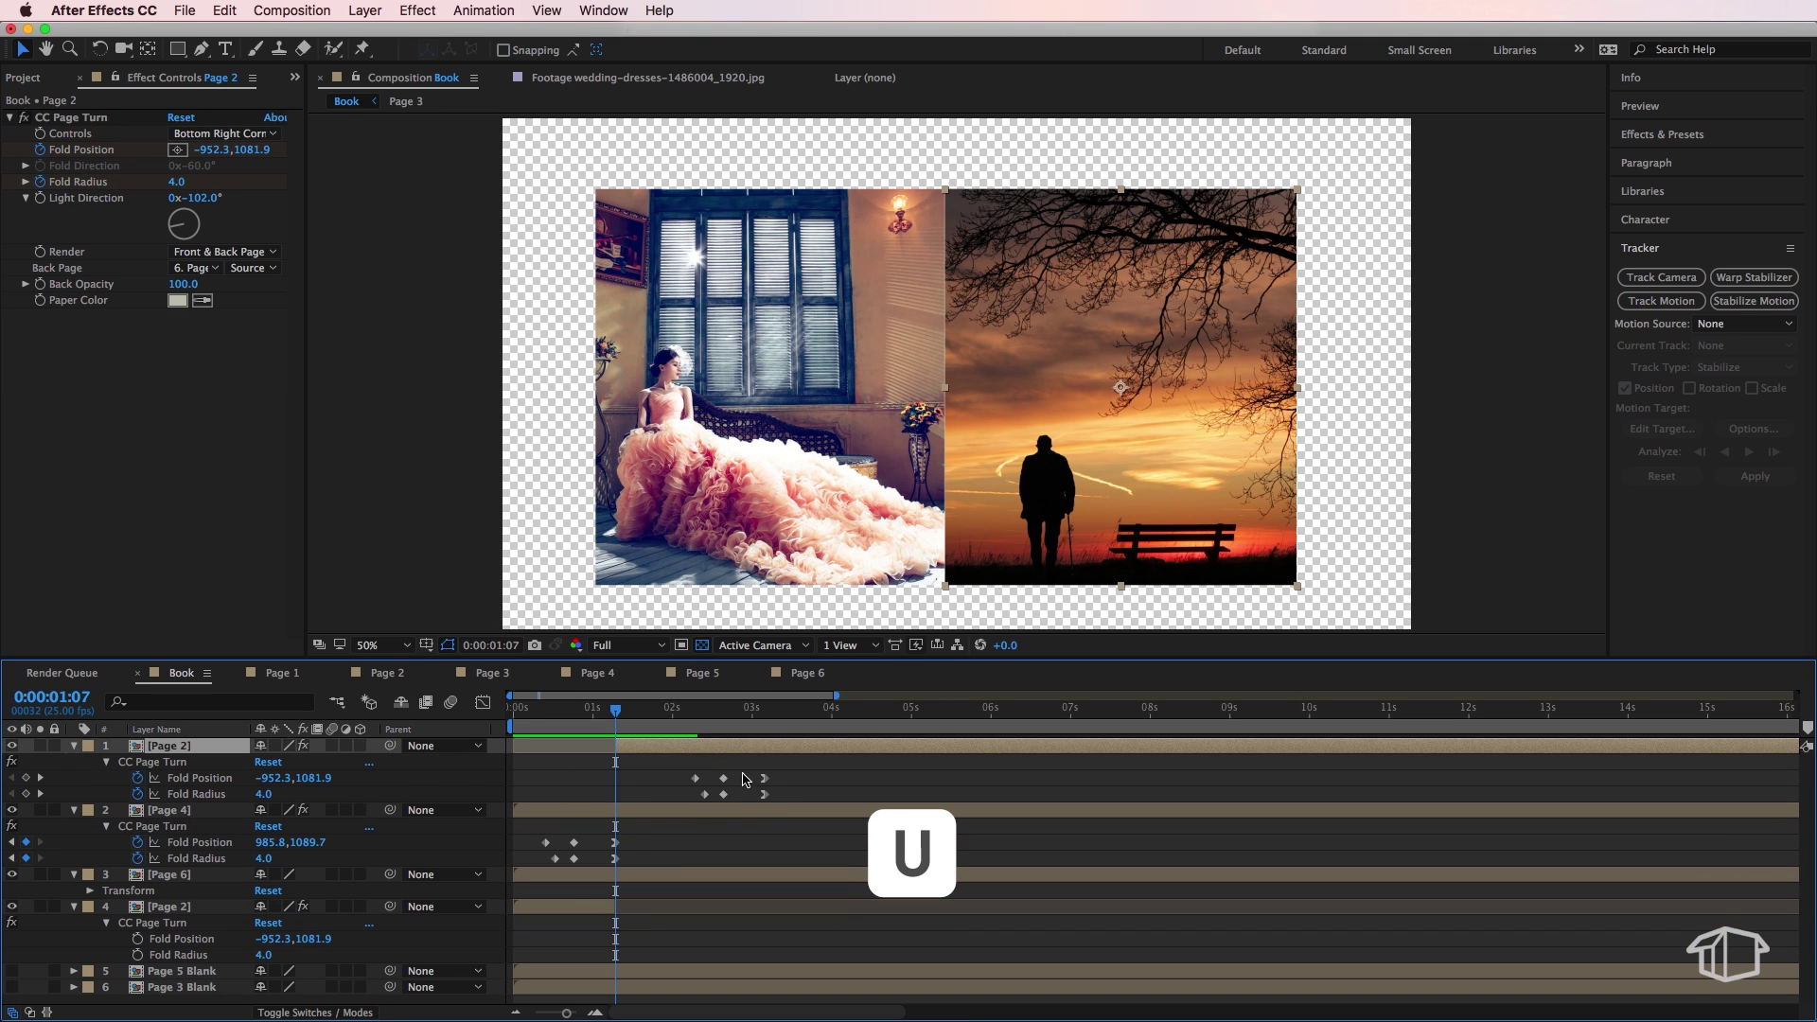
{"action": "left_click", "coordinate": [610, 921]}
{"action": "key", "text": "u"}
Add the Page 1 composition to Book between the upper Page 2 and Page 4 layers, starting at 0:00:01:07.
{"action": "left_click_drag", "start_coordinate": [560, 723], "coordinate": [615, 739]}
{"action": "left_click", "coordinate": [38, 78]}
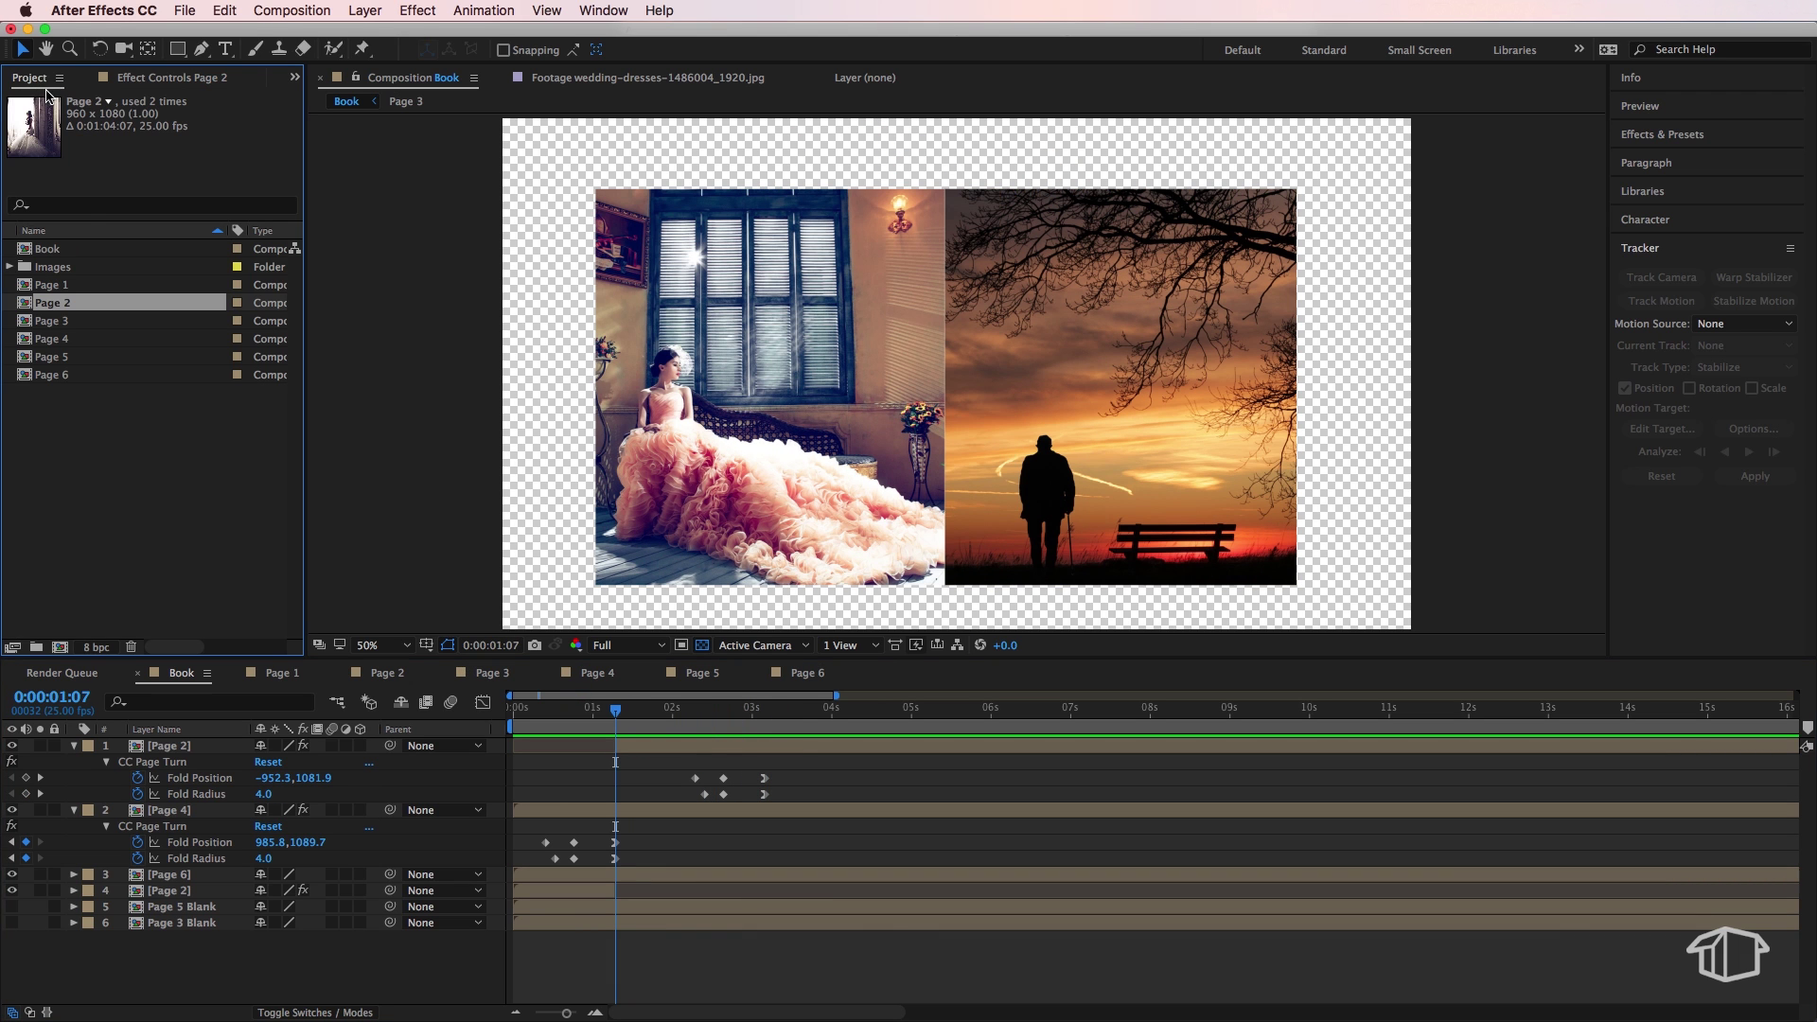
{"action": "left_click", "coordinate": [65, 286]}
{"action": "left_click_drag", "start_coordinate": [66, 289], "coordinate": [170, 806]}
{"action": "left_click_drag", "start_coordinate": [552, 809], "coordinate": [631, 819]}
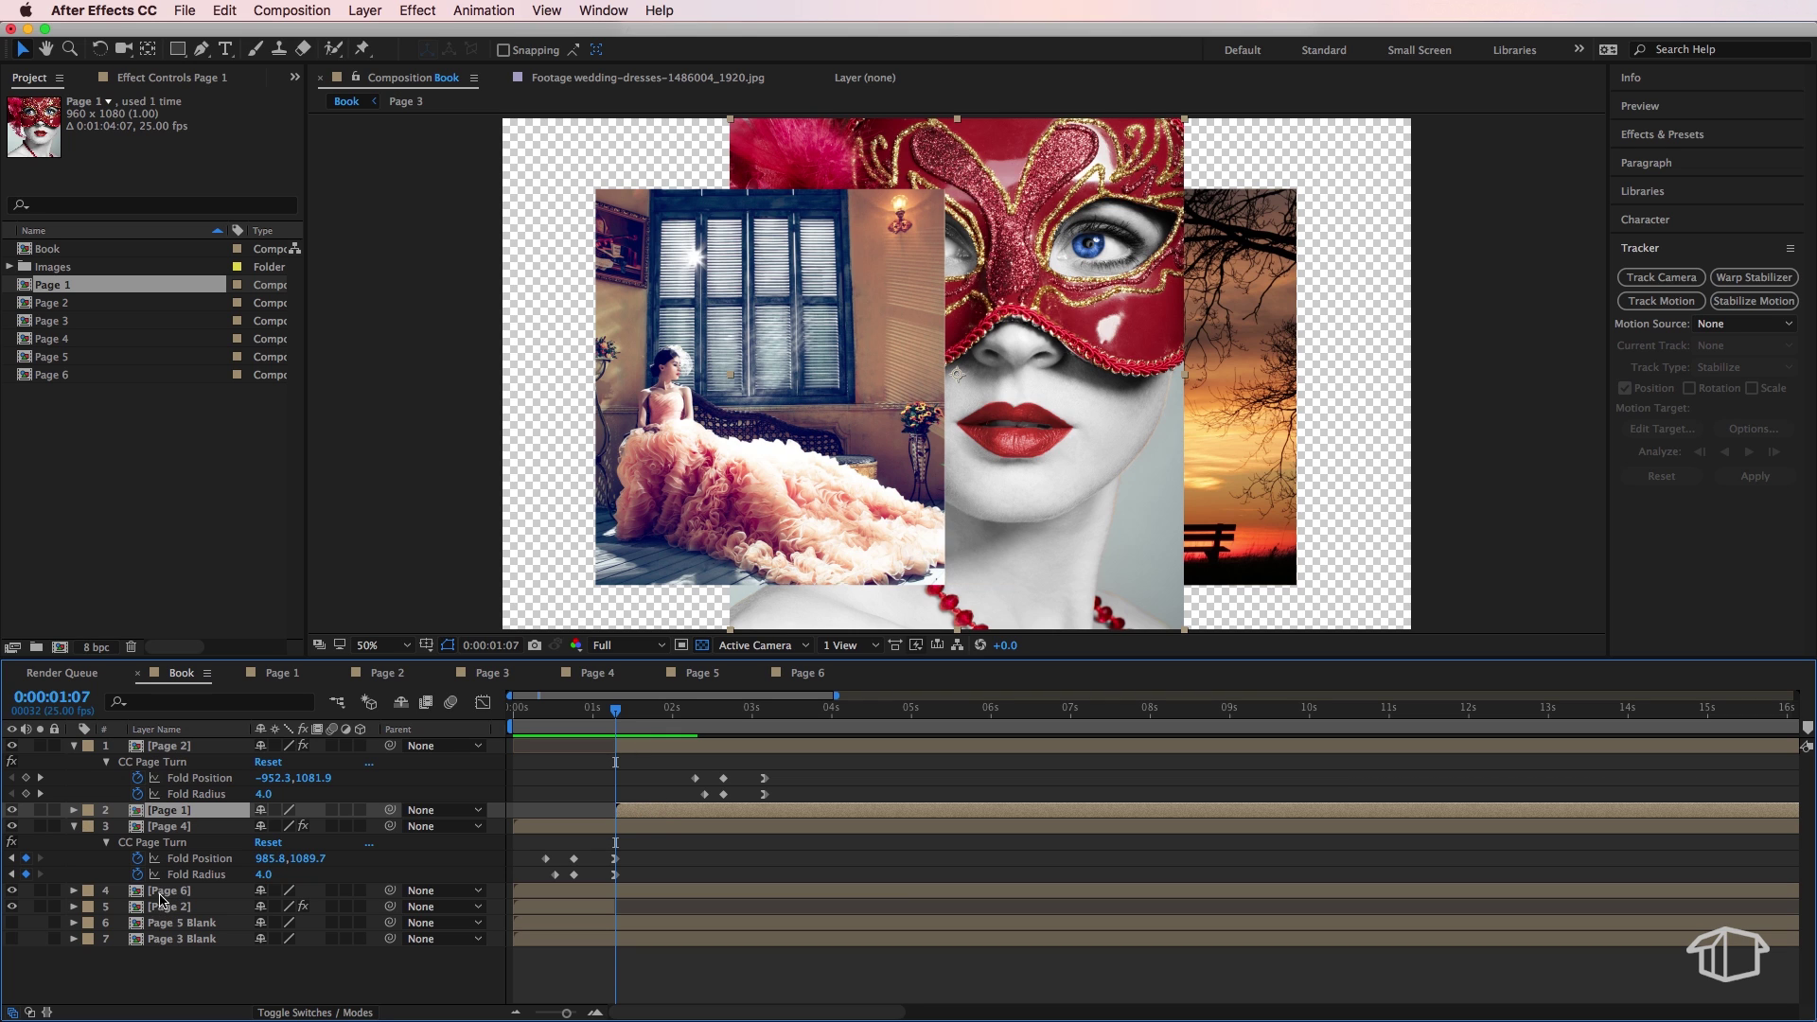
Copy the Transform properties of Page 6 onto the Page 1 layer and preview the page turns.
{"action": "left_click", "coordinate": [116, 892]}
{"action": "left_click", "coordinate": [73, 892]}
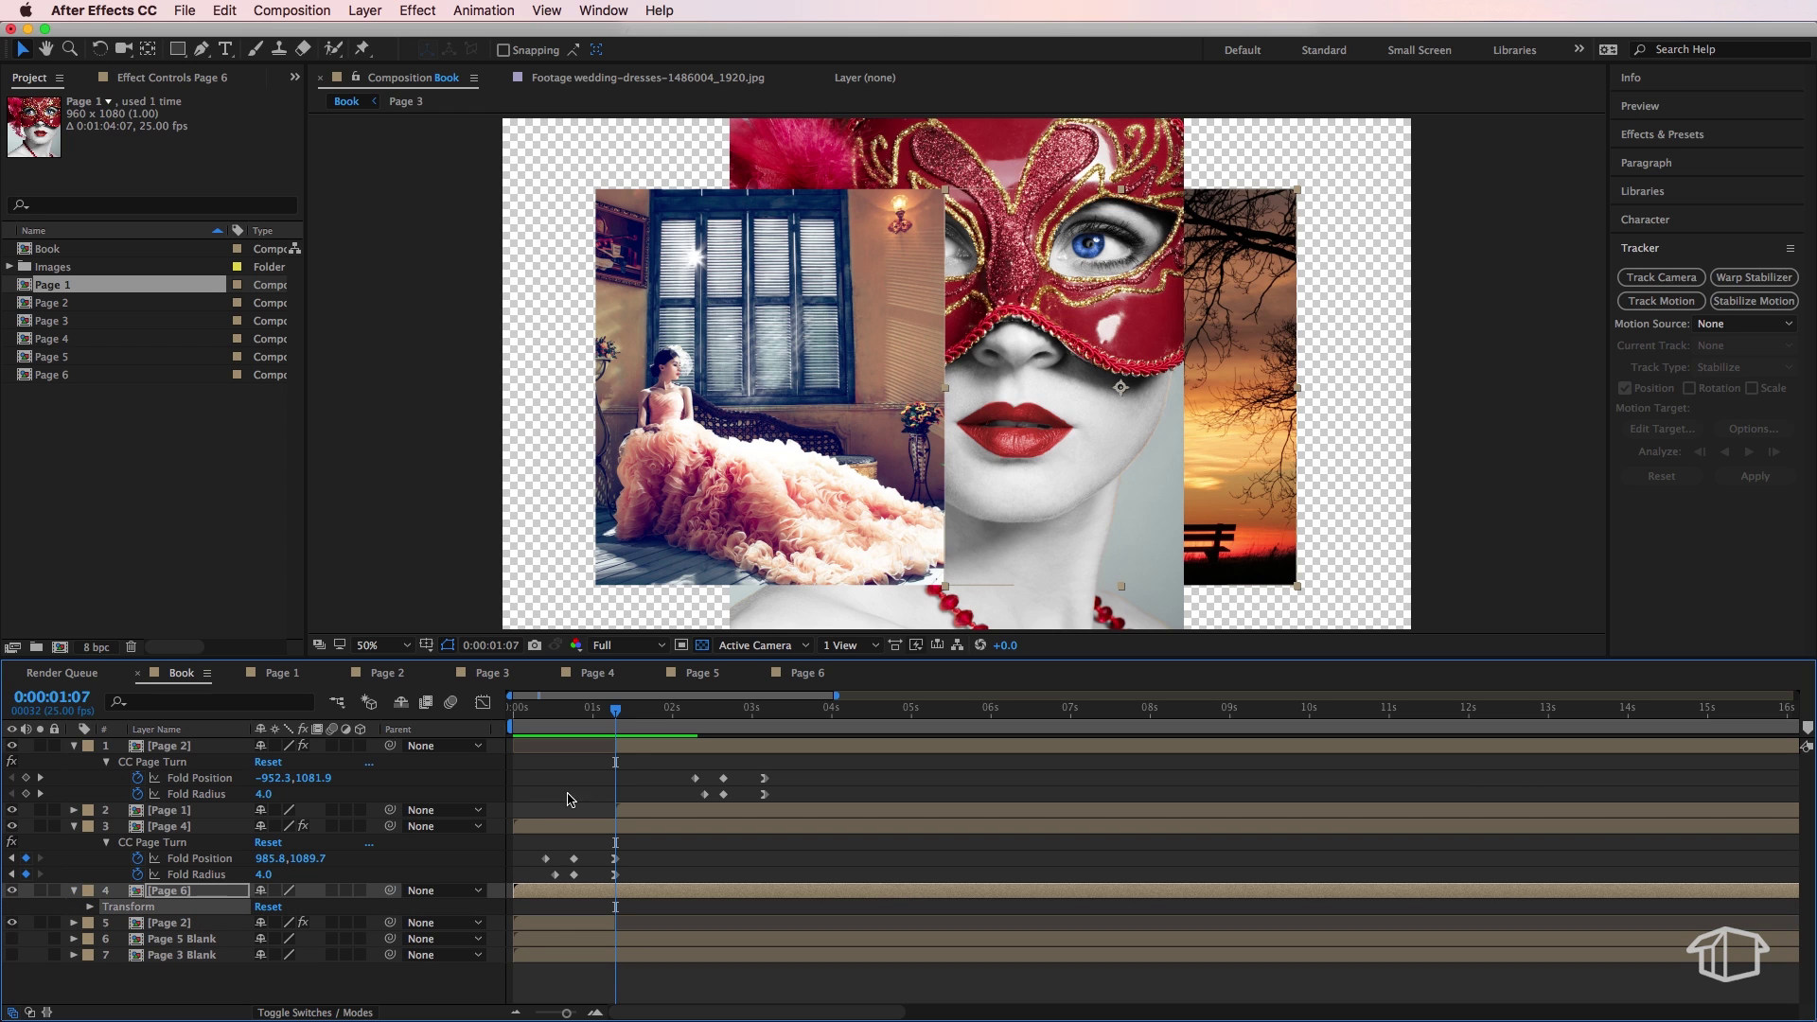
{"action": "left_click", "coordinate": [626, 811]}
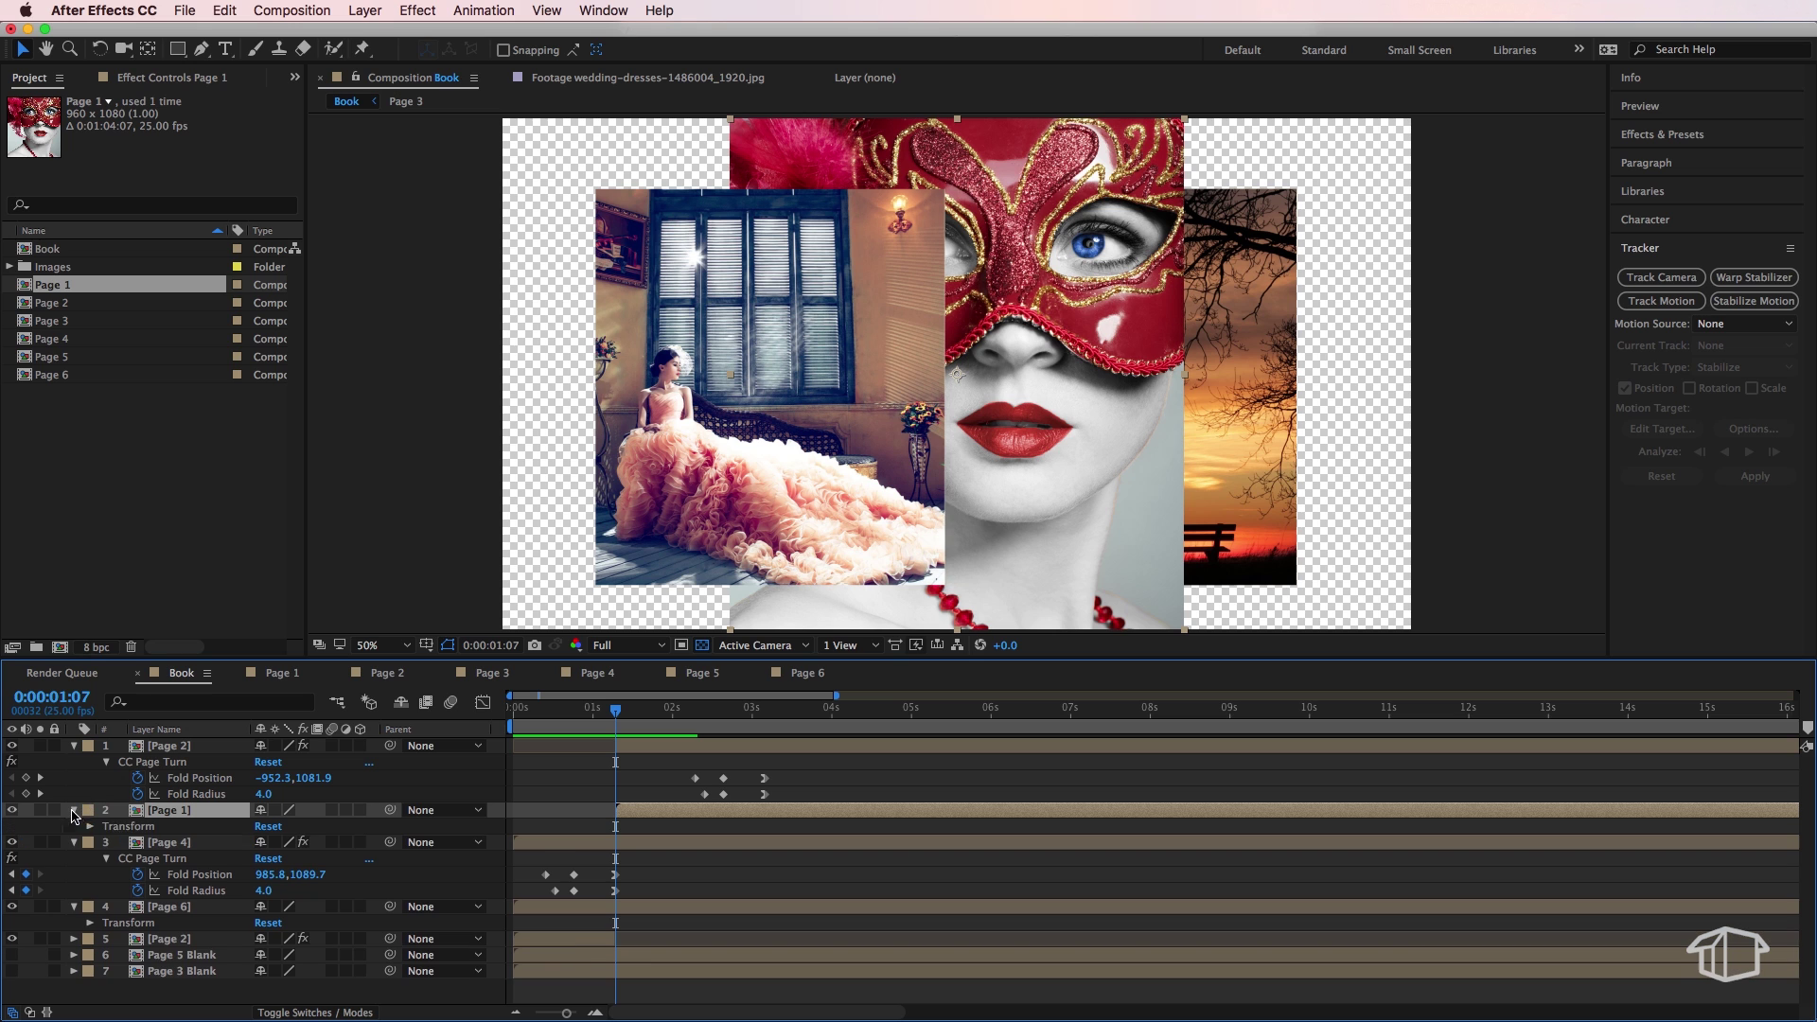
{"action": "left_click", "coordinate": [73, 810]}
{"action": "key", "text": "ctrl+z"}
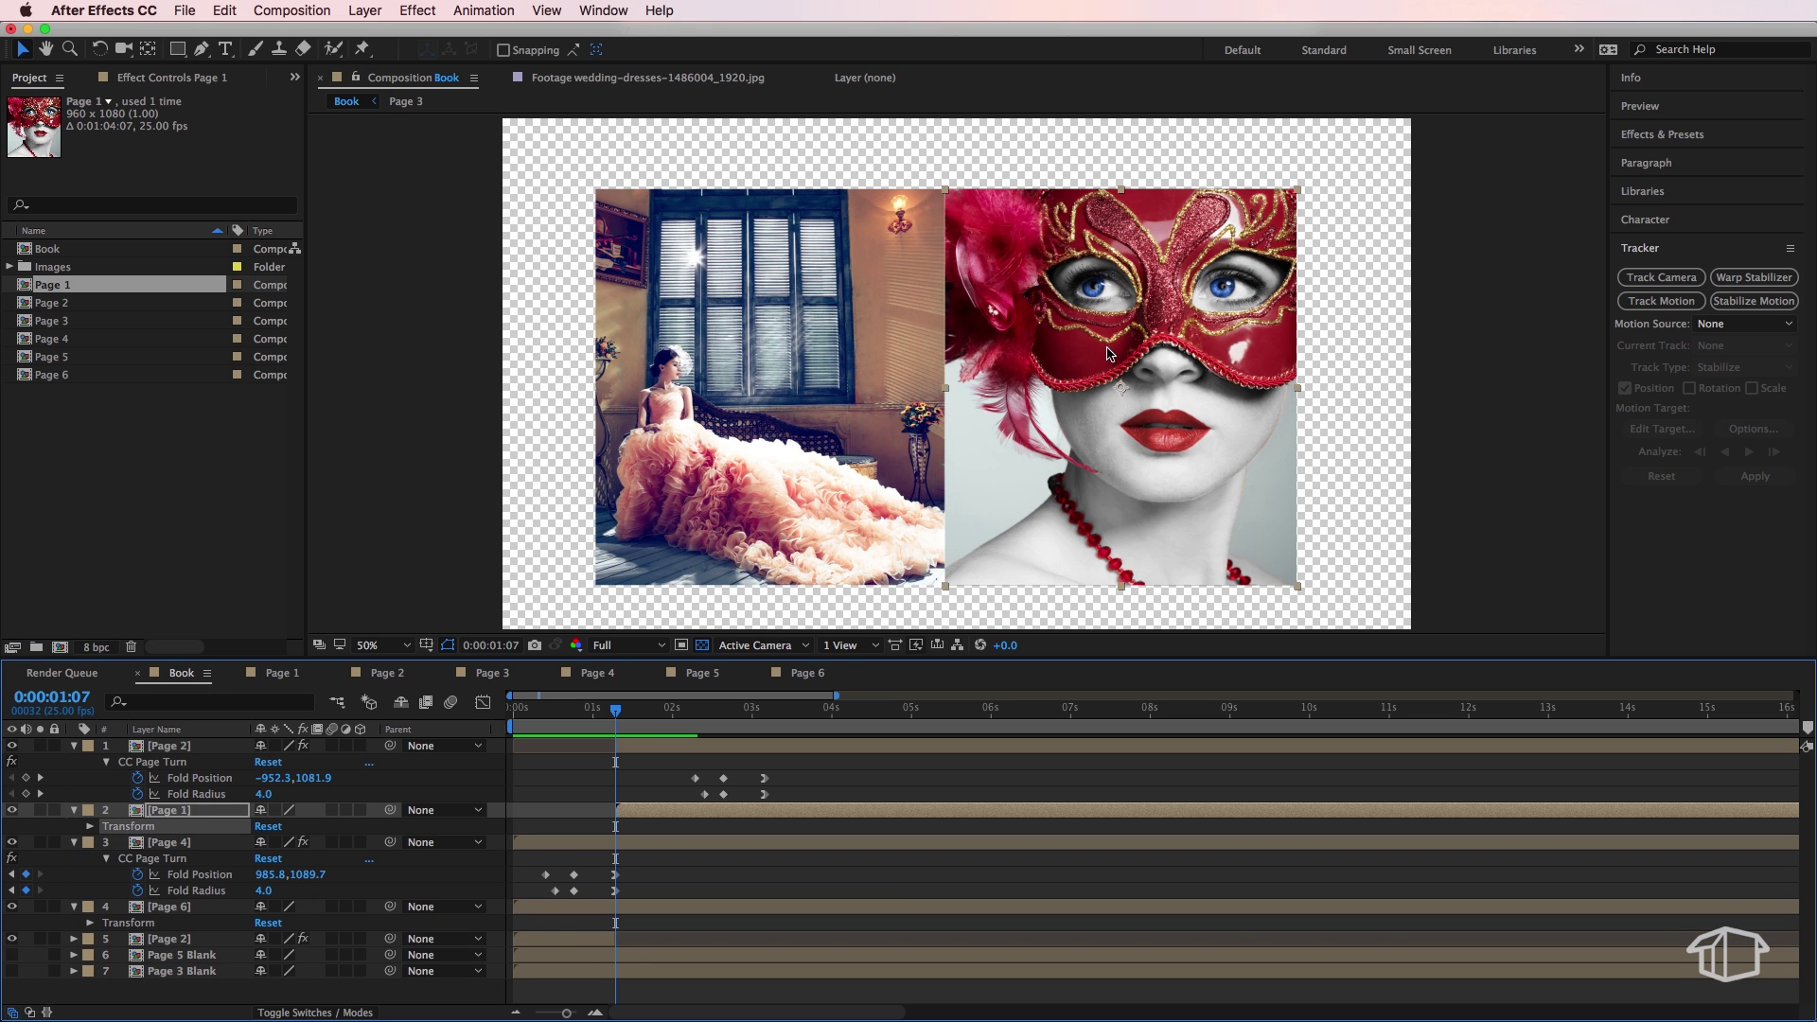
{"action": "key", "text": "space"}
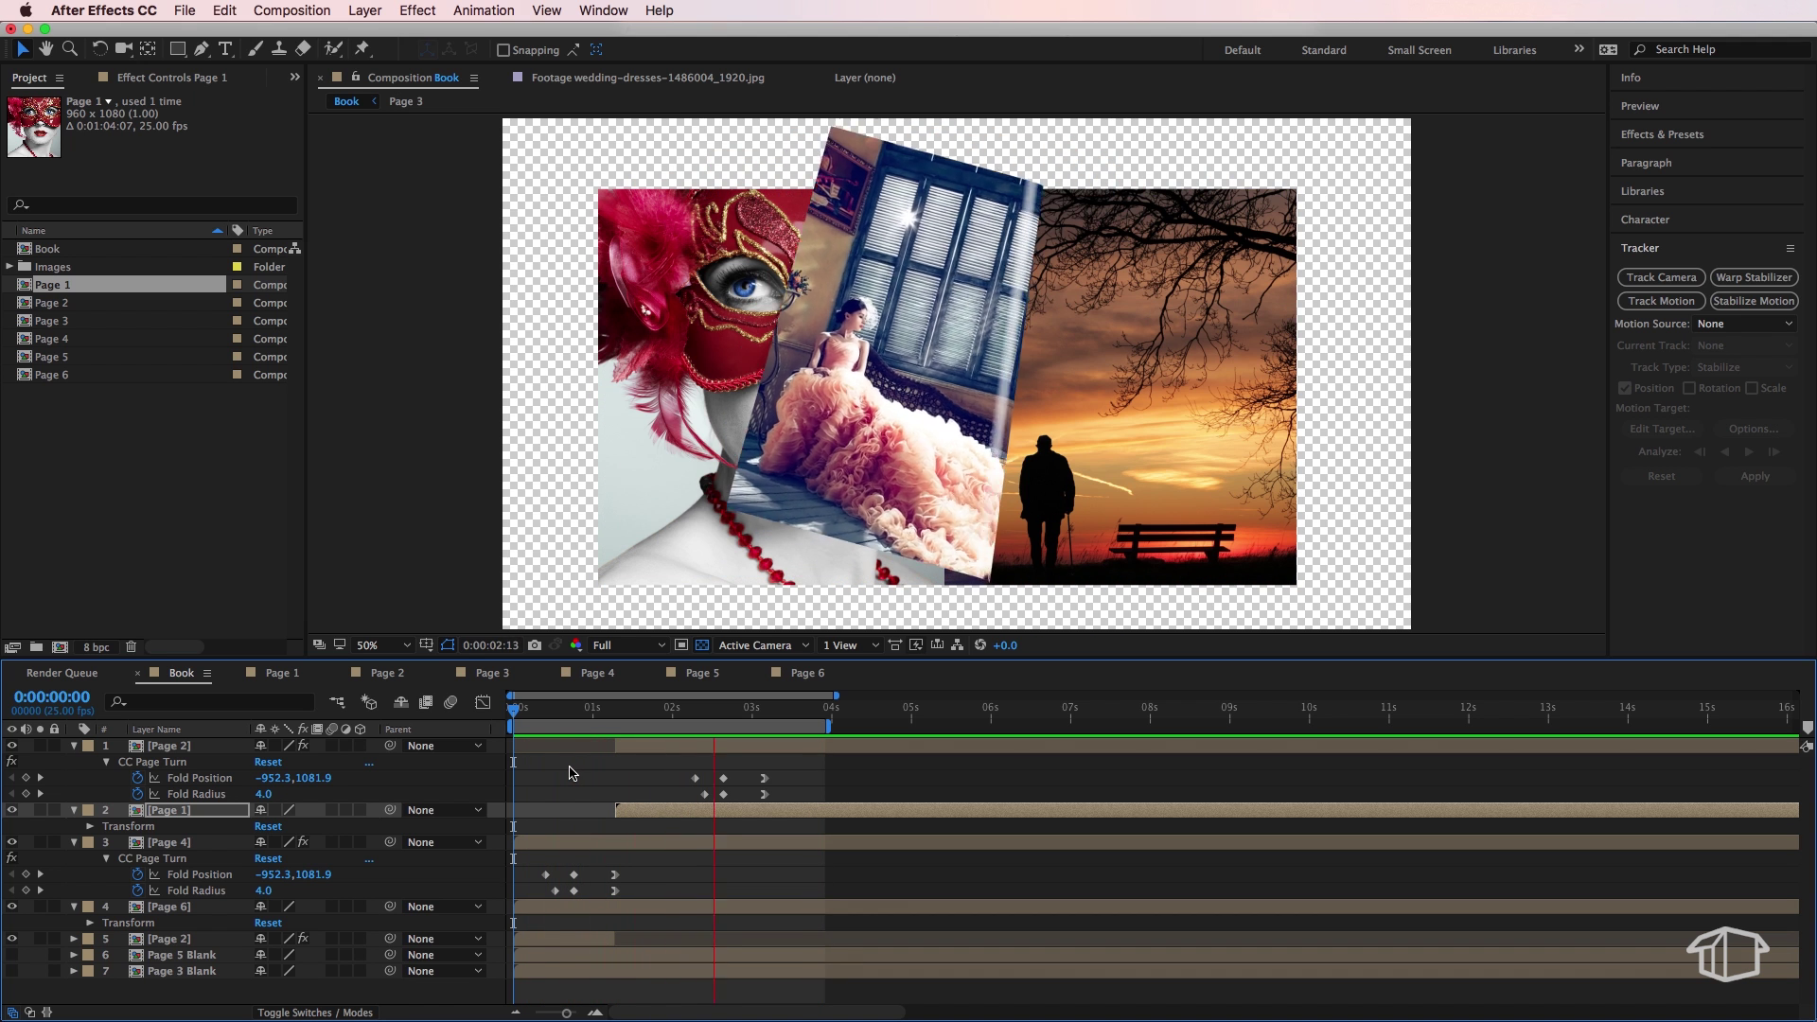
Create a 1920 x 1080 px solid named Back with a light grey colour of RGB 187, 187, 187.
{"action": "left_click", "coordinate": [196, 987]}
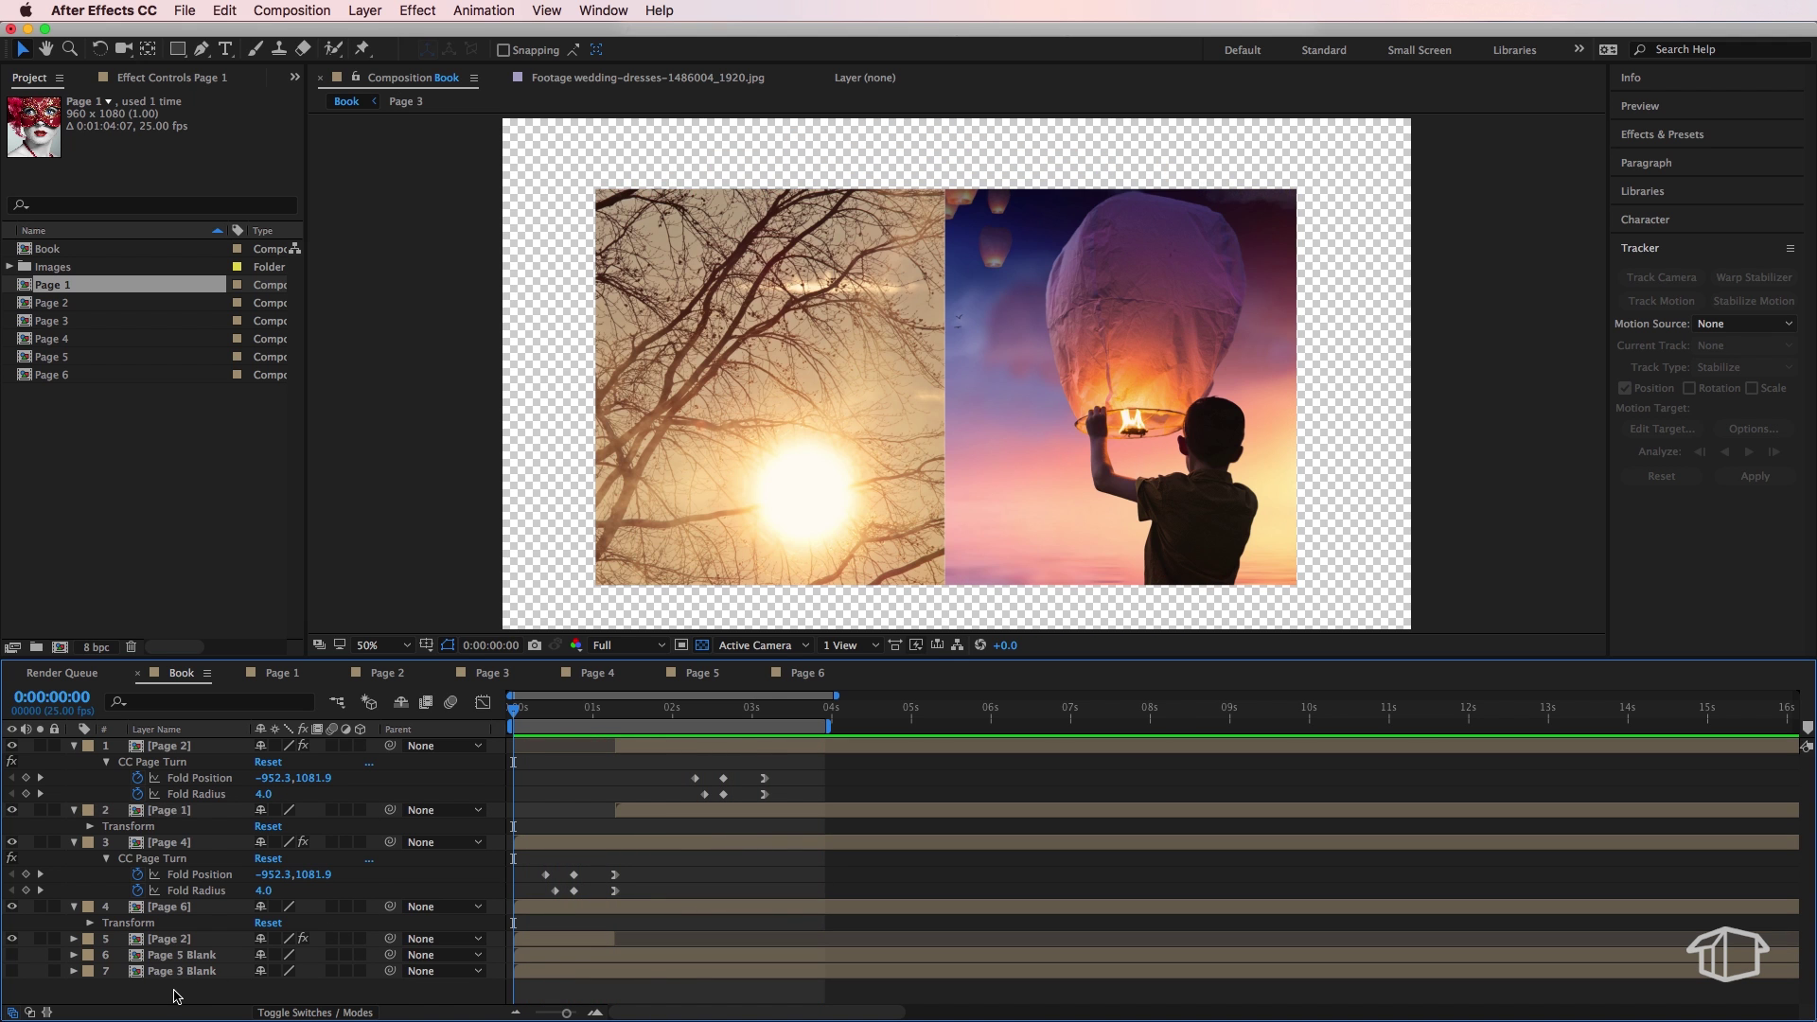
{"action": "right_click", "coordinate": [175, 995]}
{"action": "mouse_move", "coordinate": [336, 817]}
{"action": "left_click", "coordinate": [481, 872]}
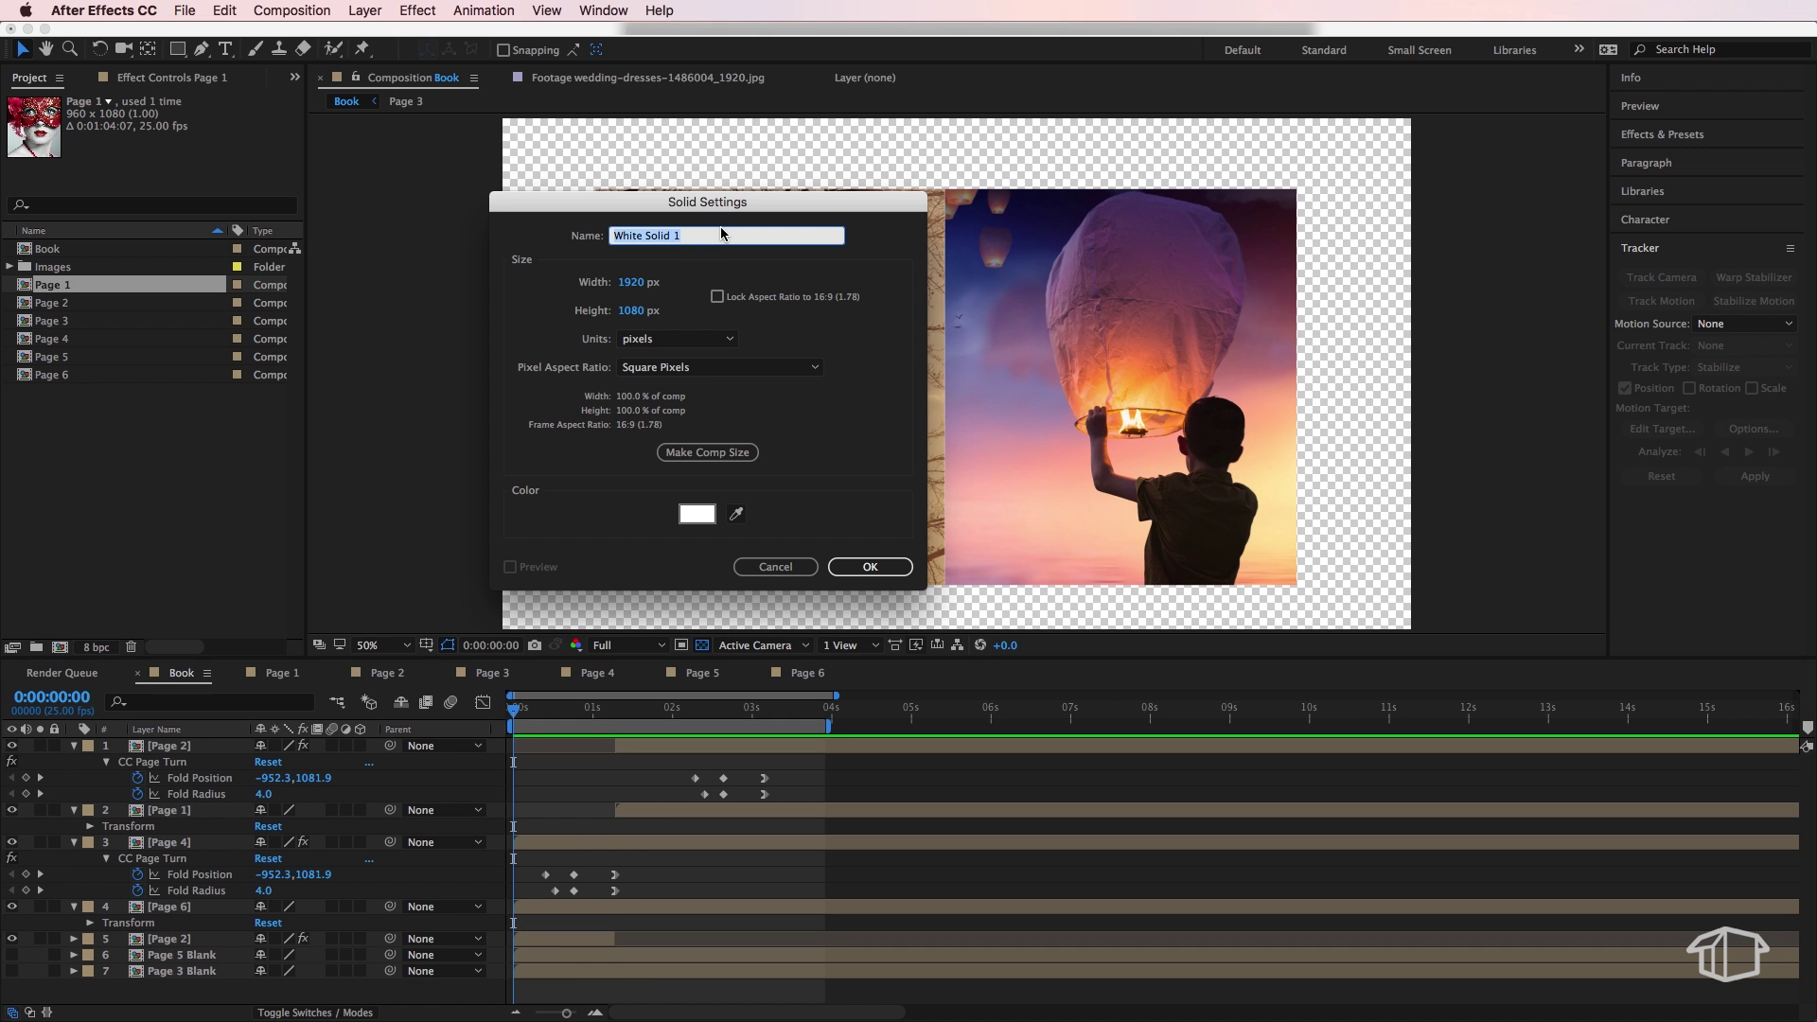
{"action": "type", "text": "Back"}
{"action": "left_click", "coordinate": [688, 517]}
{"action": "left_click_drag", "start_coordinate": [229, 253], "coordinate": [199, 269]}
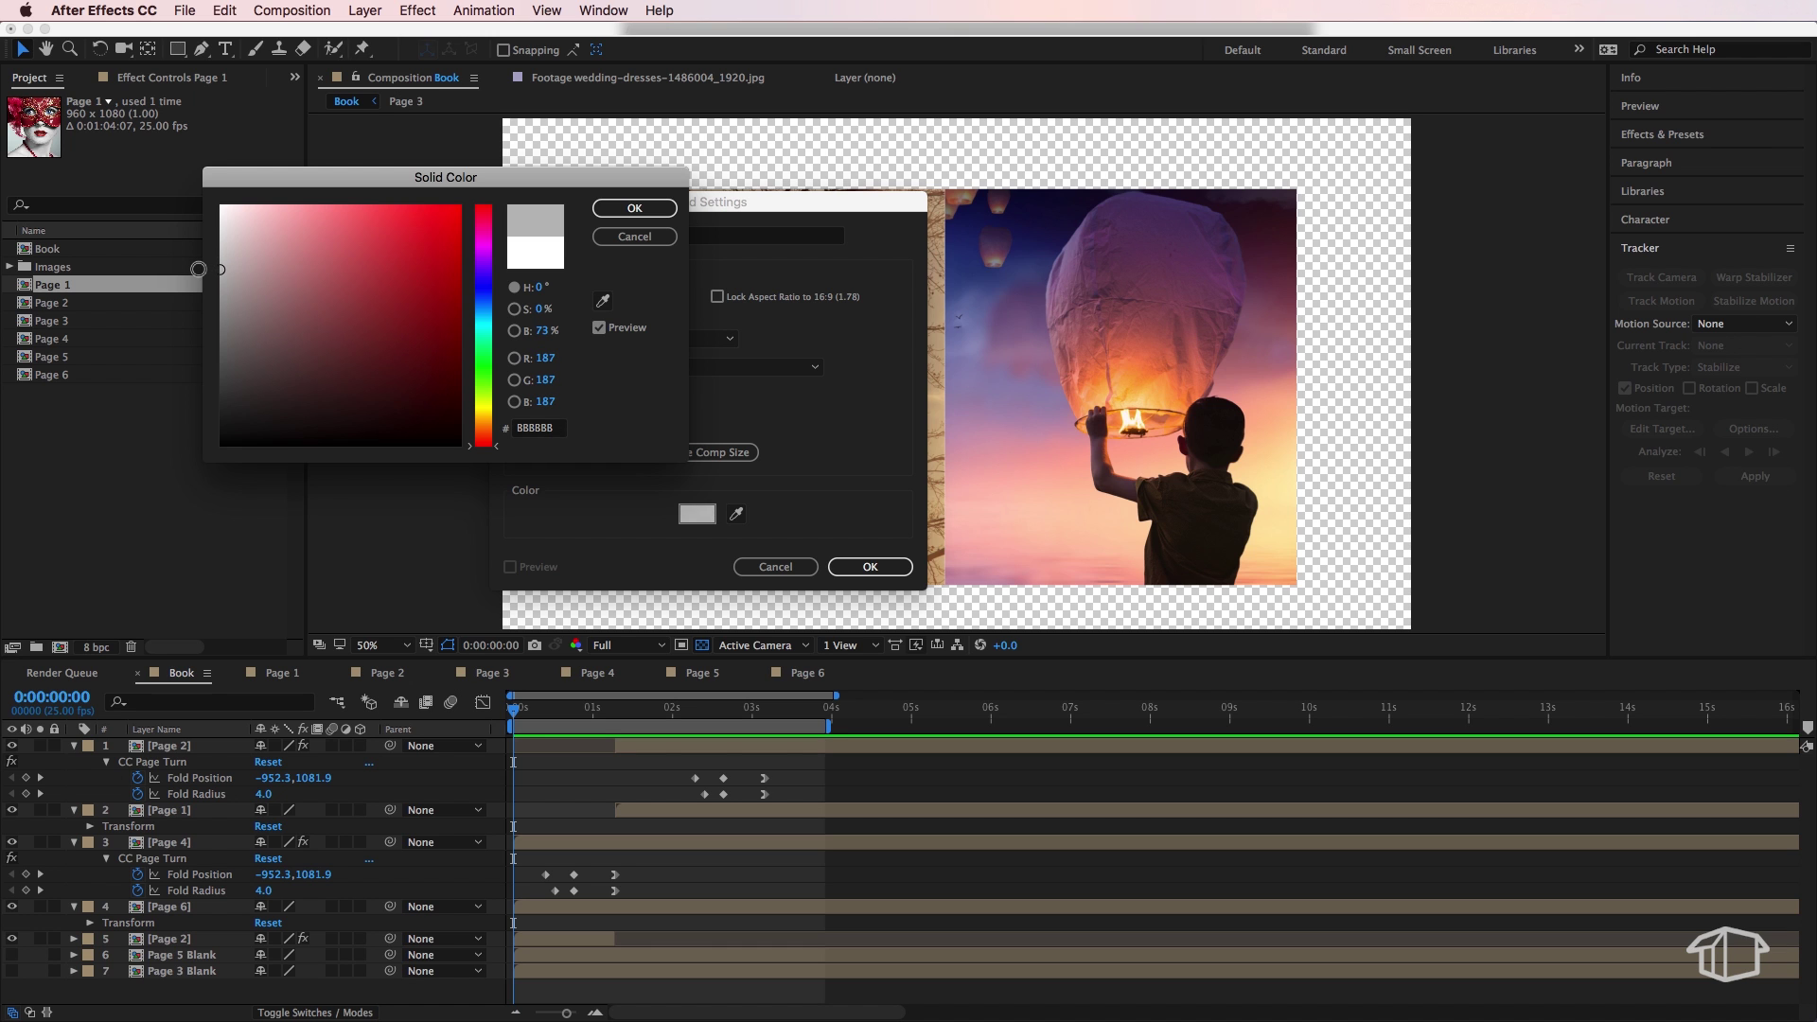
{"action": "left_click", "coordinate": [634, 208]}
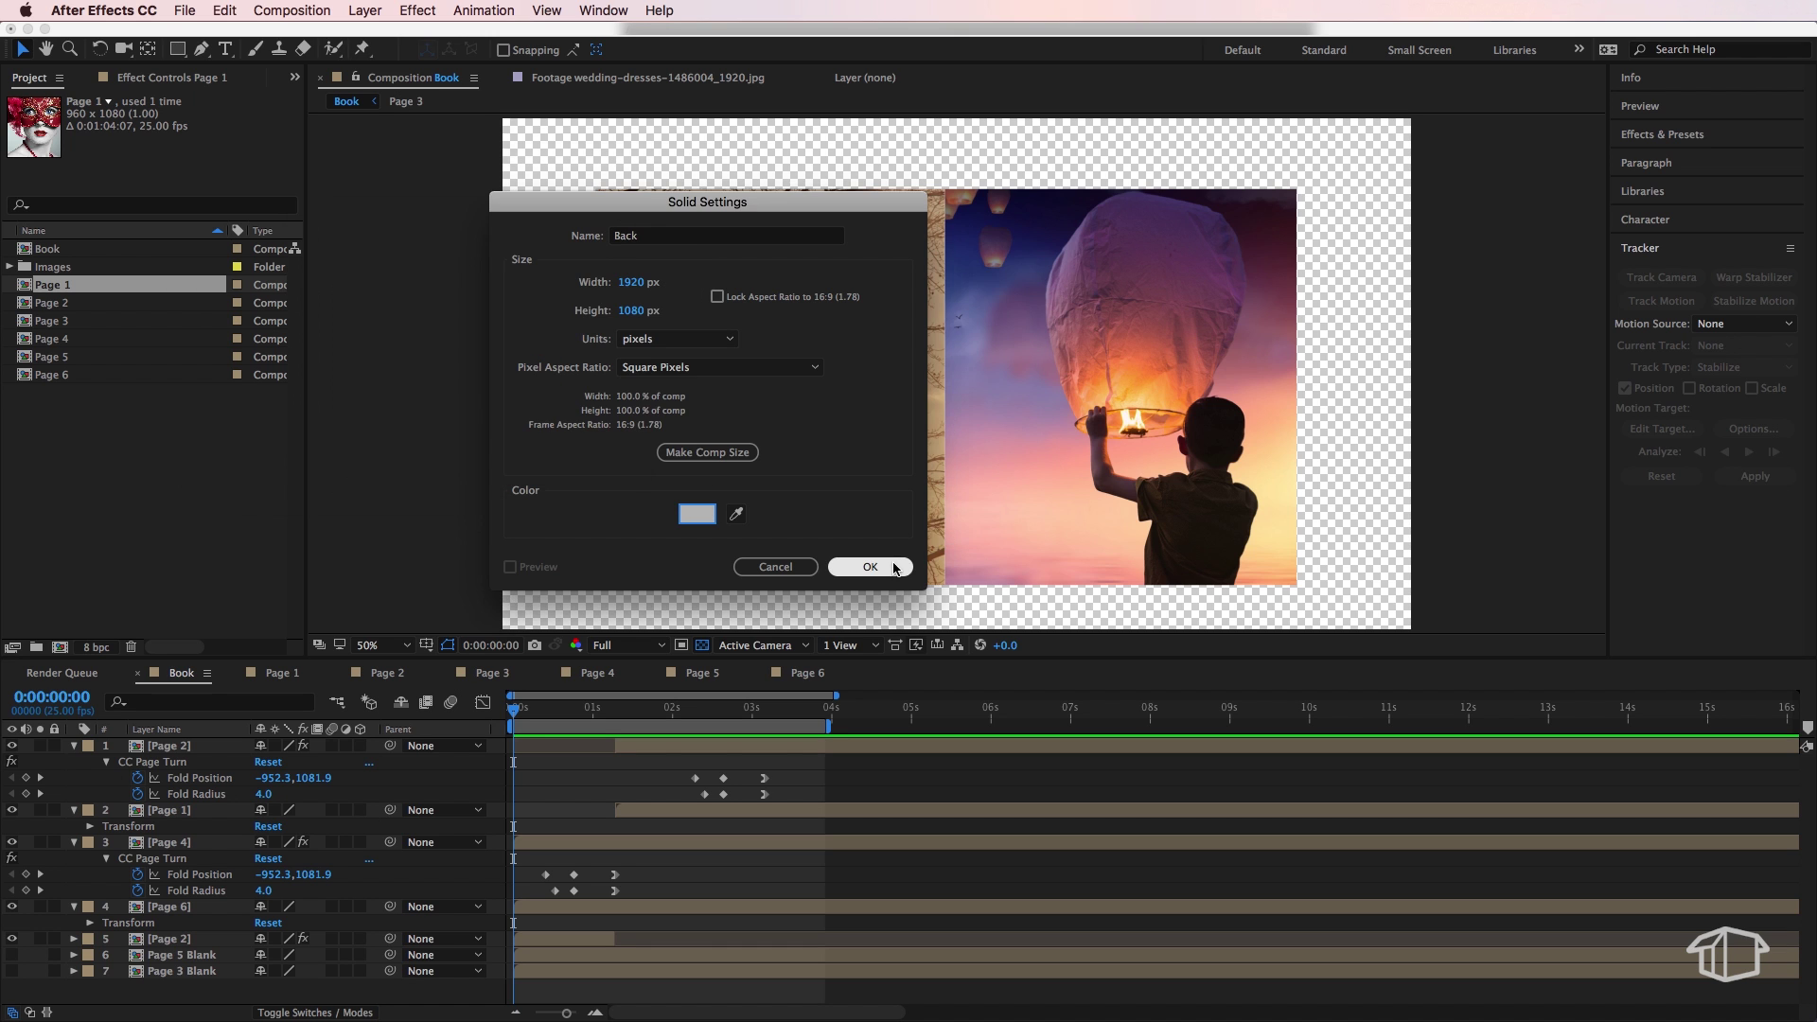
{"action": "left_click", "coordinate": [870, 567]}
Scale the Back solid down to a thin border around the open pages and place it beneath all other layers.
{"action": "left_click_drag", "start_coordinate": [505, 126], "coordinate": [529, 186]}
{"action": "left_click_drag", "start_coordinate": [190, 747], "coordinate": [173, 998]}
{"action": "left_click_drag", "start_coordinate": [634, 192], "coordinate": [544, 187]}
Draw a closed eight-point Pen mask around the Back solid with curved upper and lower edges that dip in at the spine.
{"action": "key", "text": "g"}
{"action": "left_click", "coordinate": [542, 184]}
{"action": "left_click", "coordinate": [951, 189]}
{"action": "left_click", "coordinate": [1102, 167]}
{"action": "left_click", "coordinate": [1303, 163]}
{"action": "left_click", "coordinate": [1317, 597]}
{"action": "left_click", "coordinate": [952, 588]}
{"action": "left_click", "coordinate": [802, 600]}
{"action": "left_click", "coordinate": [568, 594]}
Turn off the transparency grid, adjust the Back mask's upper and lower points at the spine, and preview the book.
{"action": "left_click", "coordinate": [702, 644]}
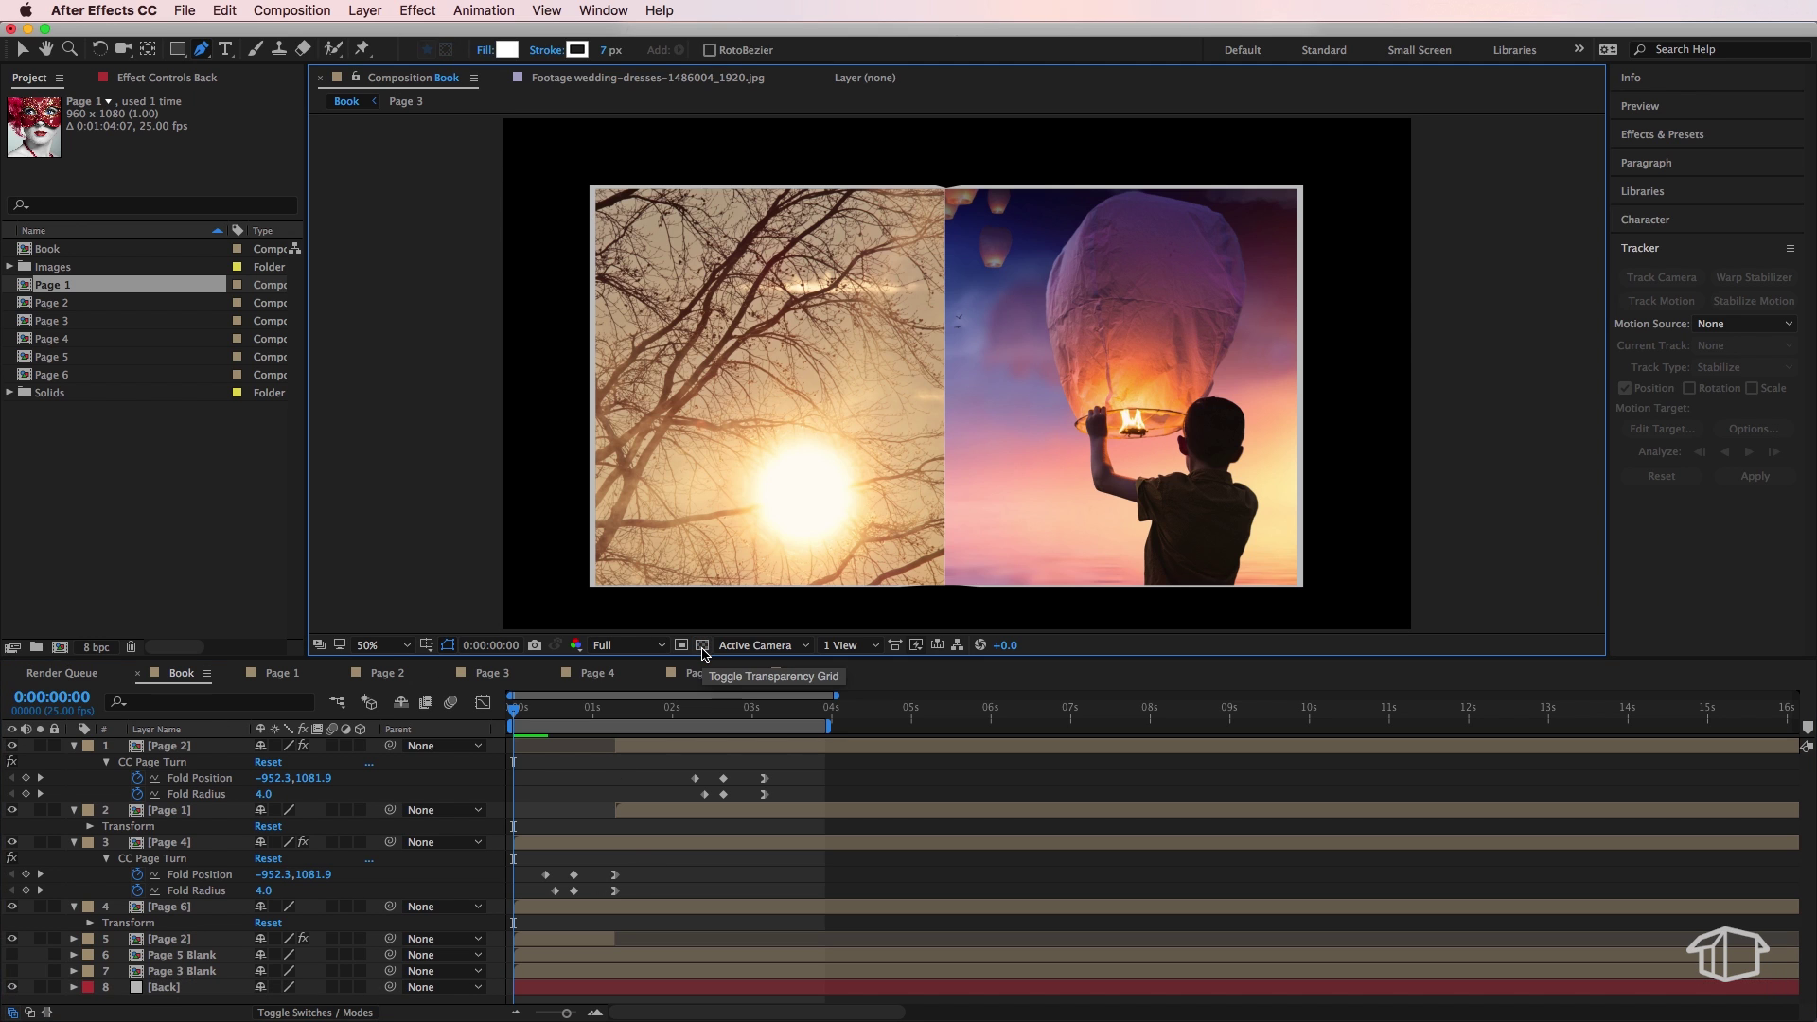
{"action": "key", "text": "v"}
{"action": "left_click", "coordinate": [942, 591]}
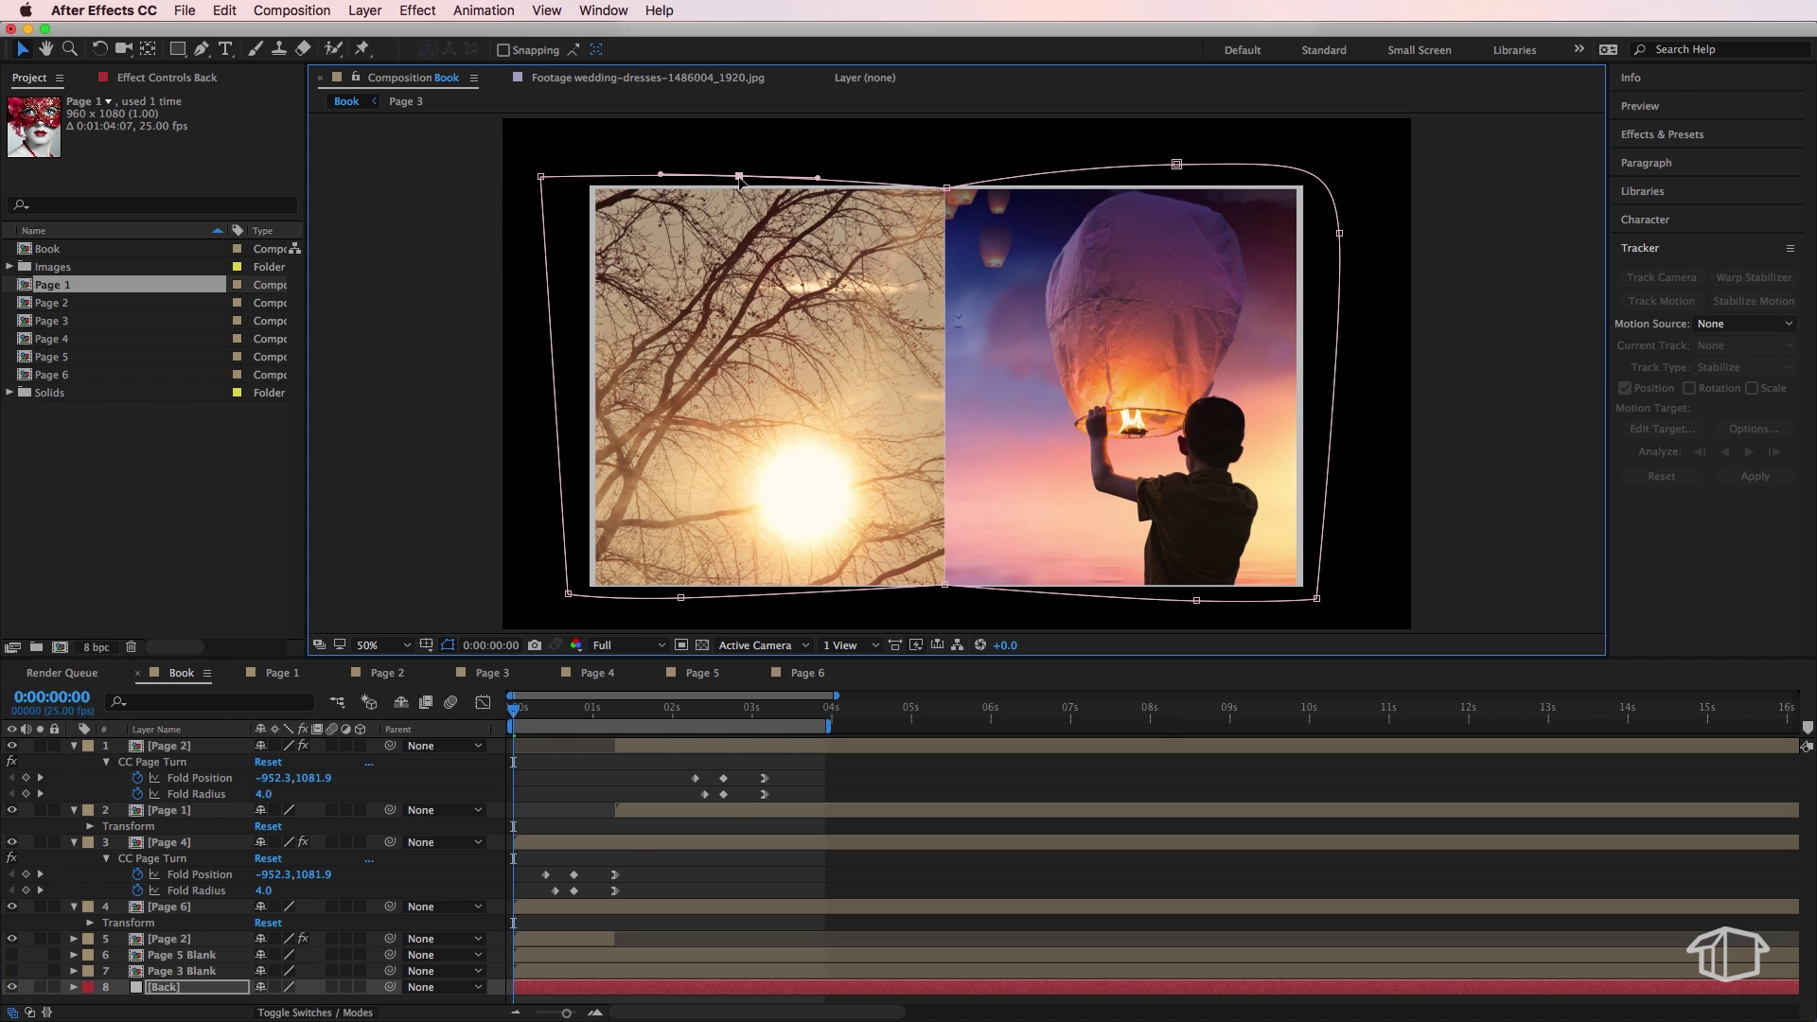
{"action": "left_click", "coordinate": [943, 187]}
{"action": "left_click", "coordinate": [868, 798]}
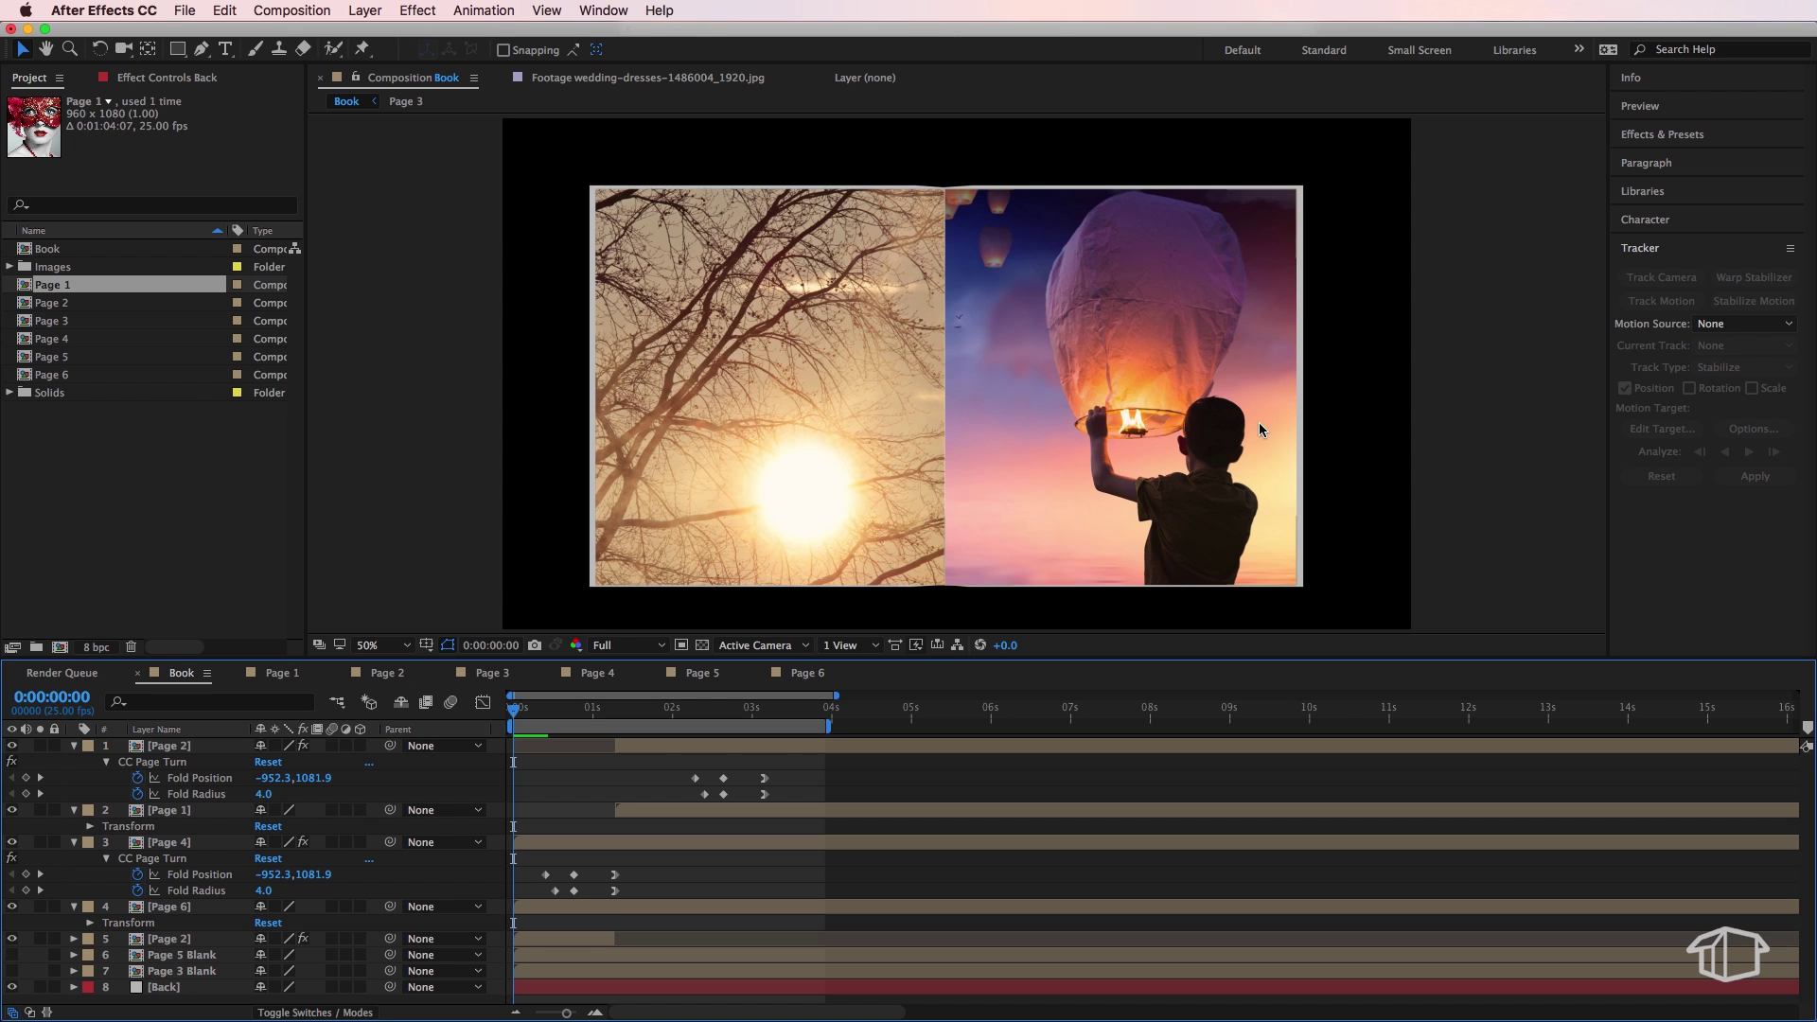
{"action": "key", "text": "space"}
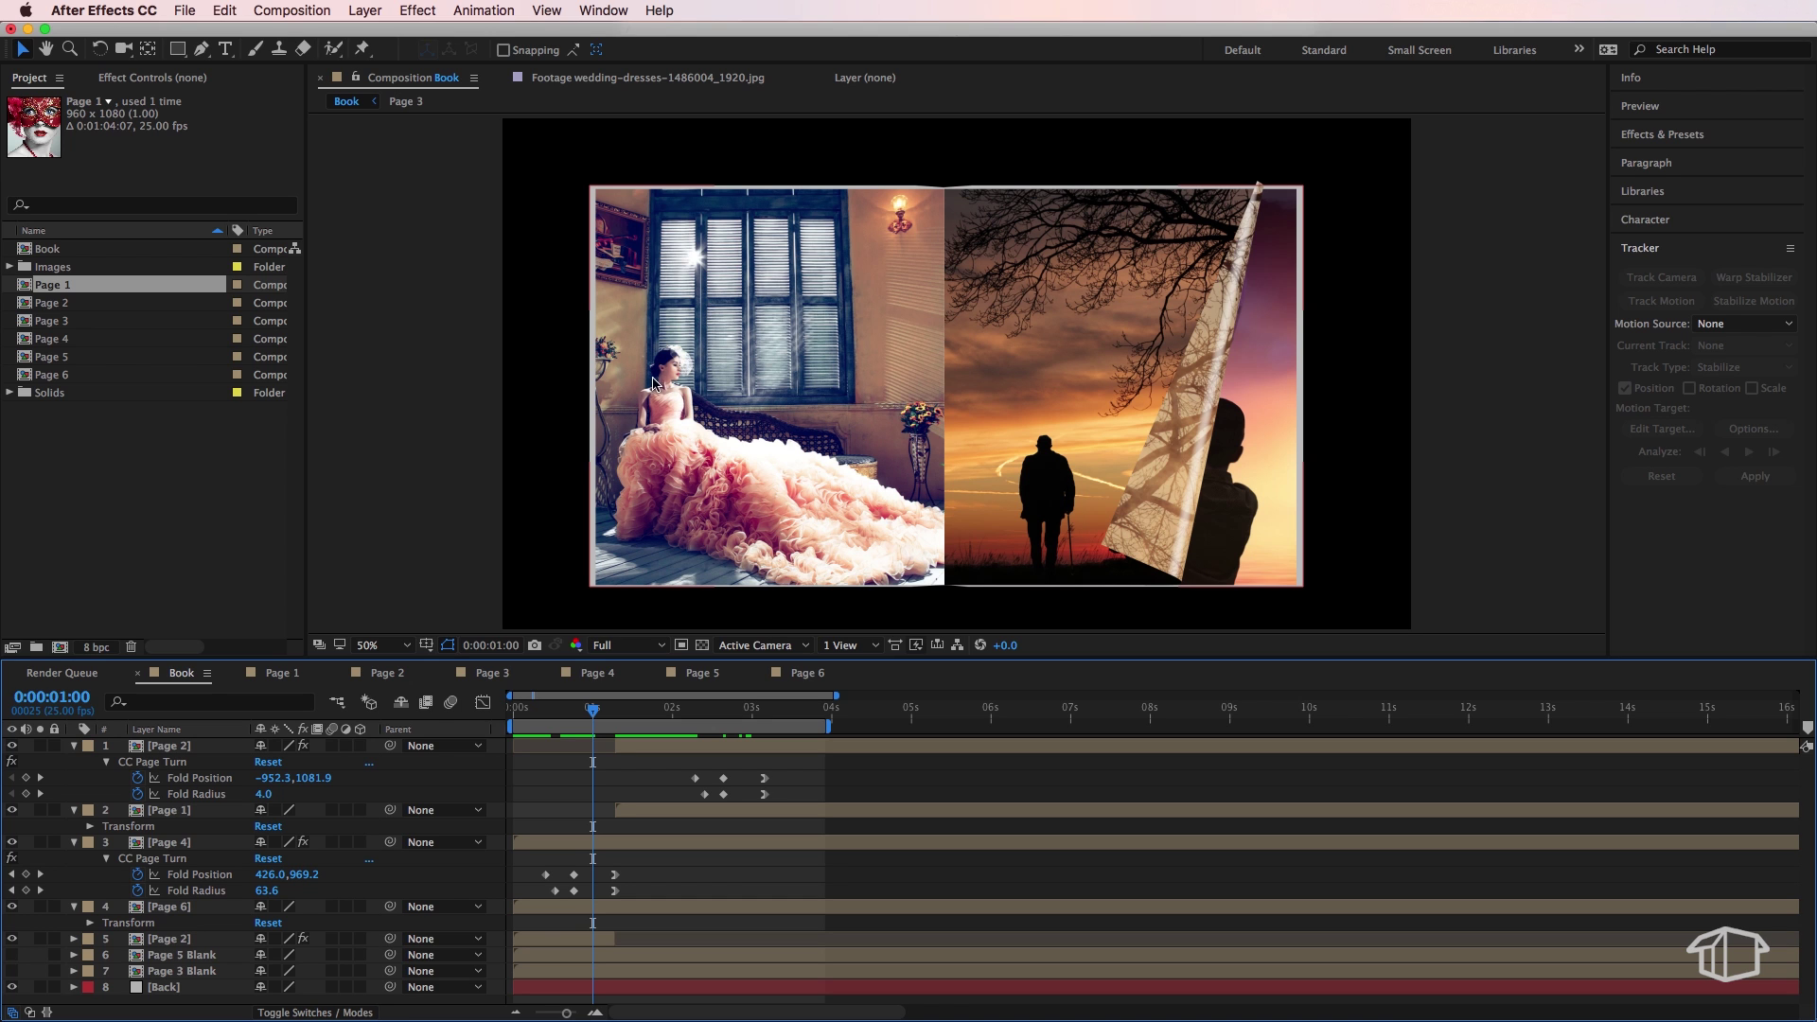
Flip the wedding-dresses image horizontally in the Page 3 composition.
{"action": "left_click", "coordinate": [477, 675]}
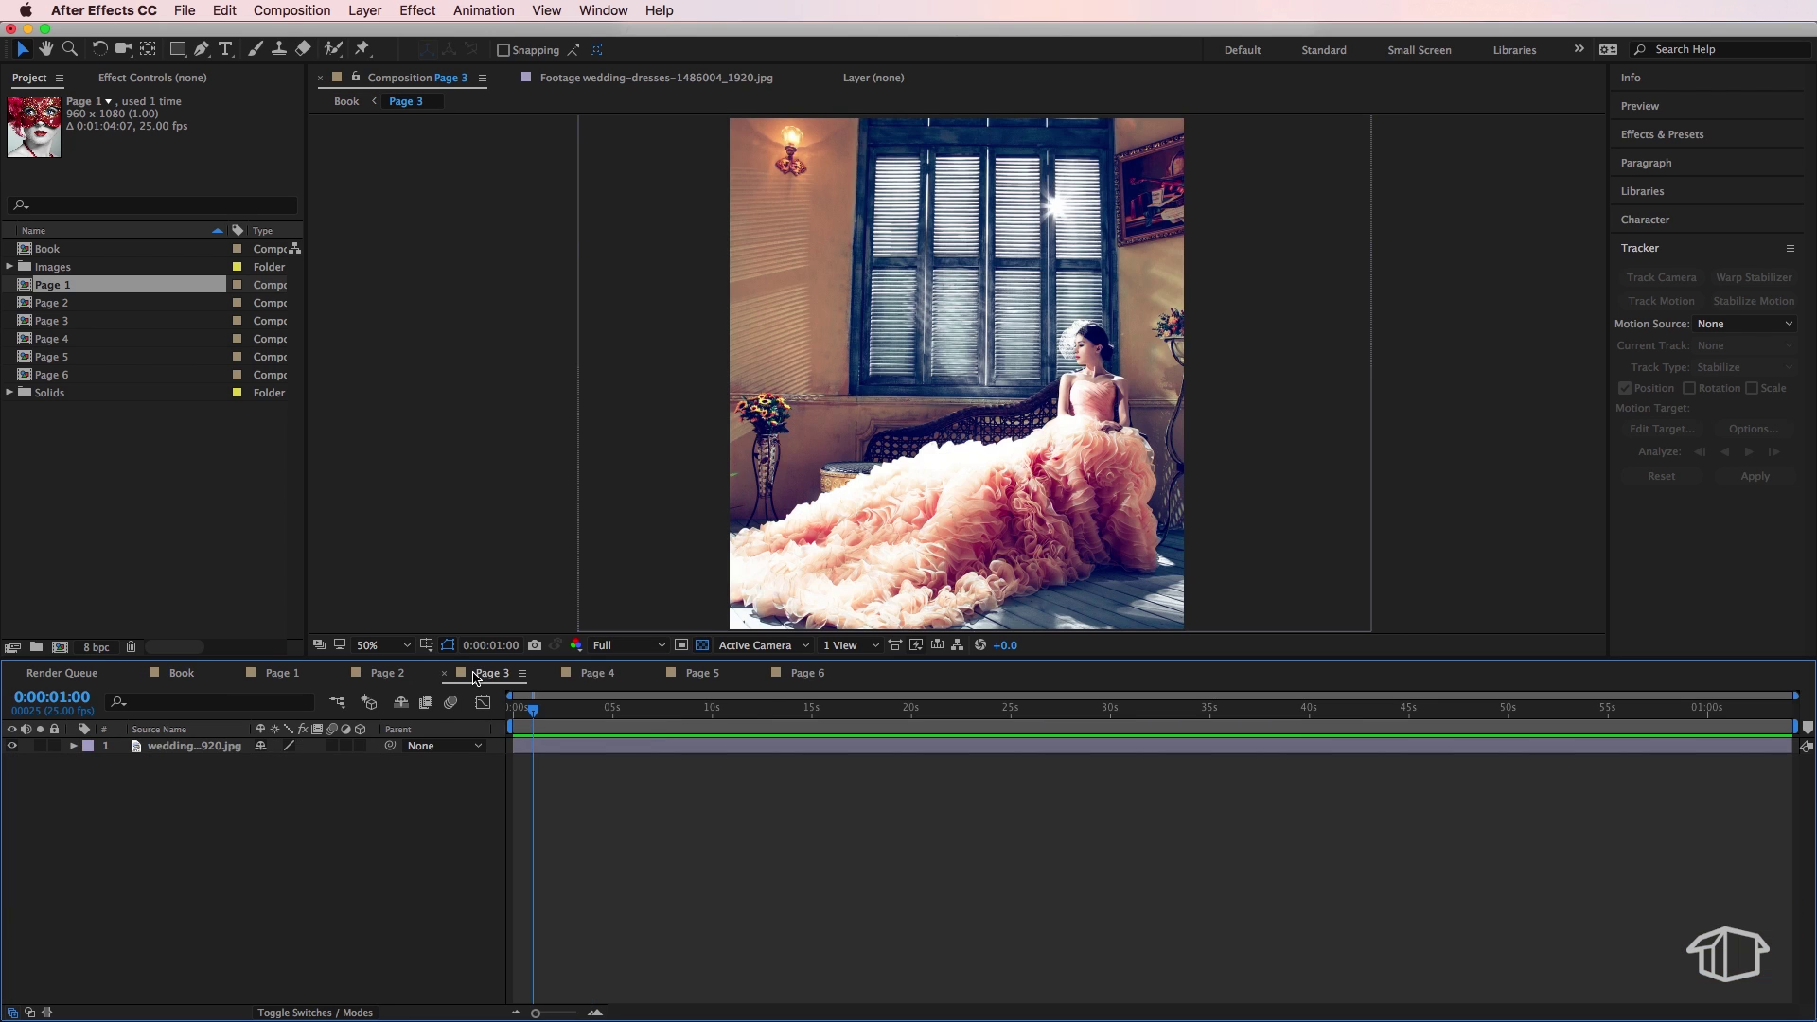
{"action": "left_click", "coordinate": [1105, 384]}
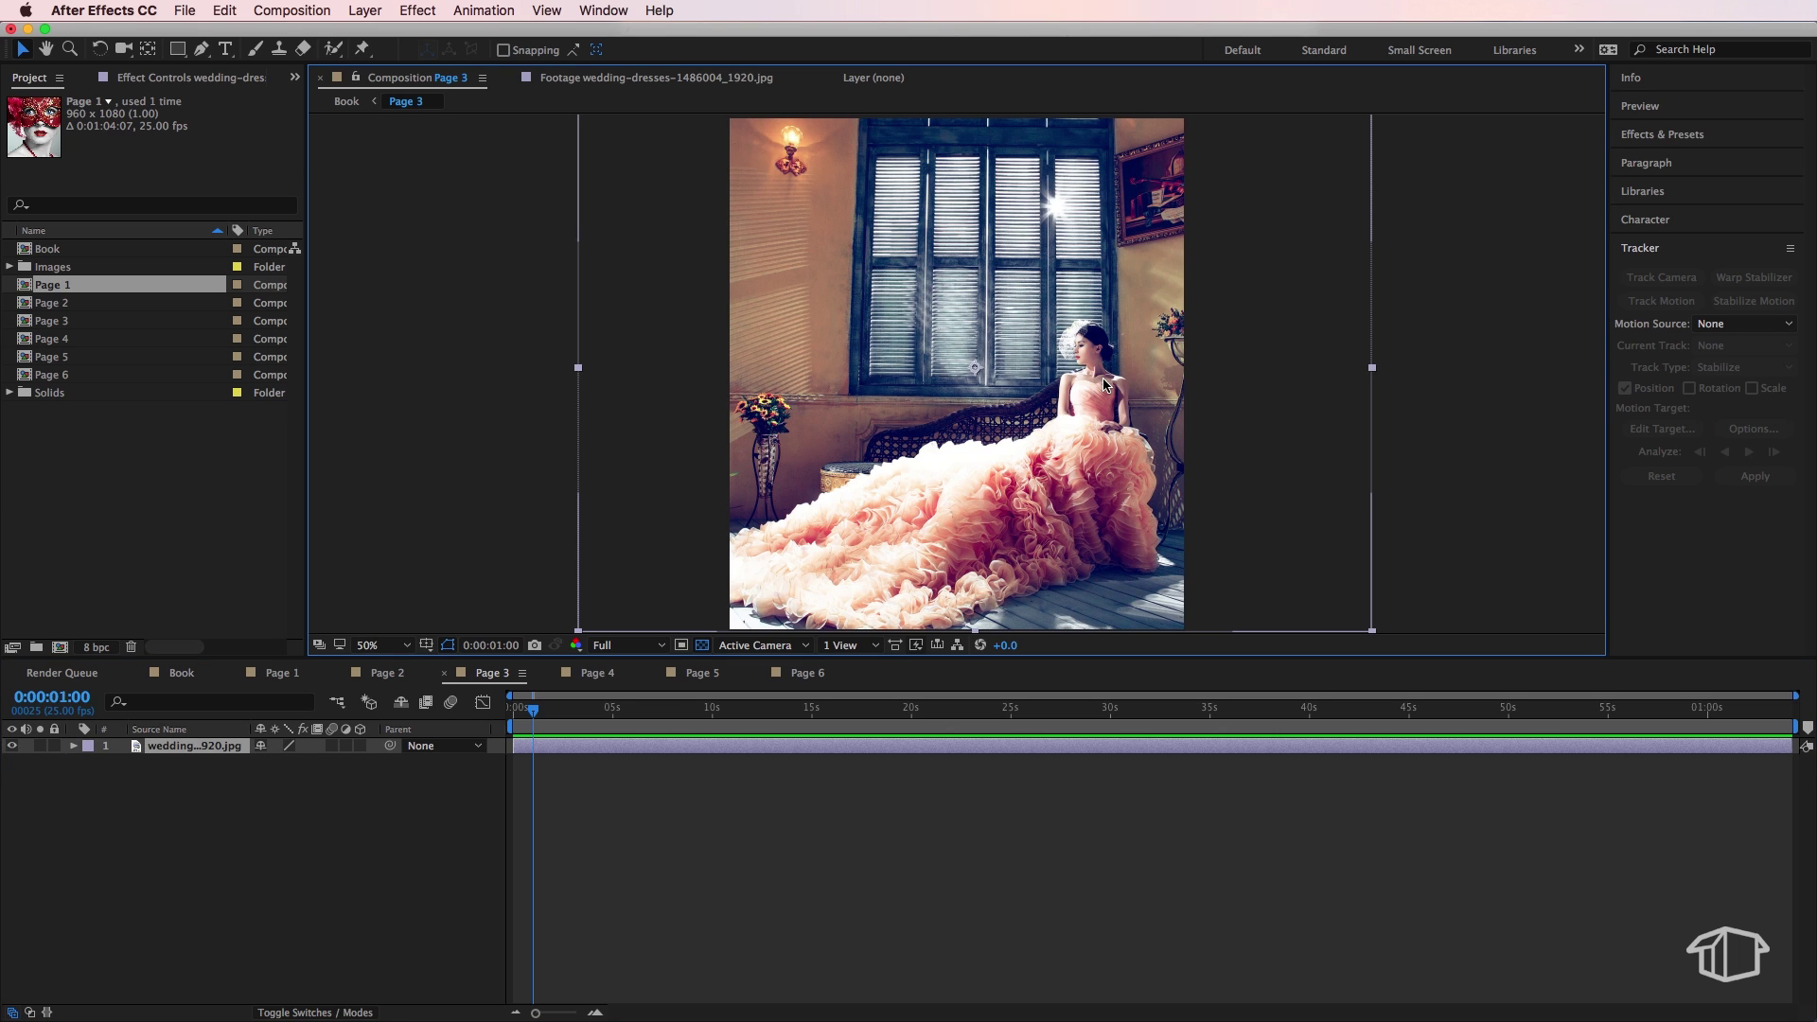
{"action": "left_click", "coordinate": [188, 747]}
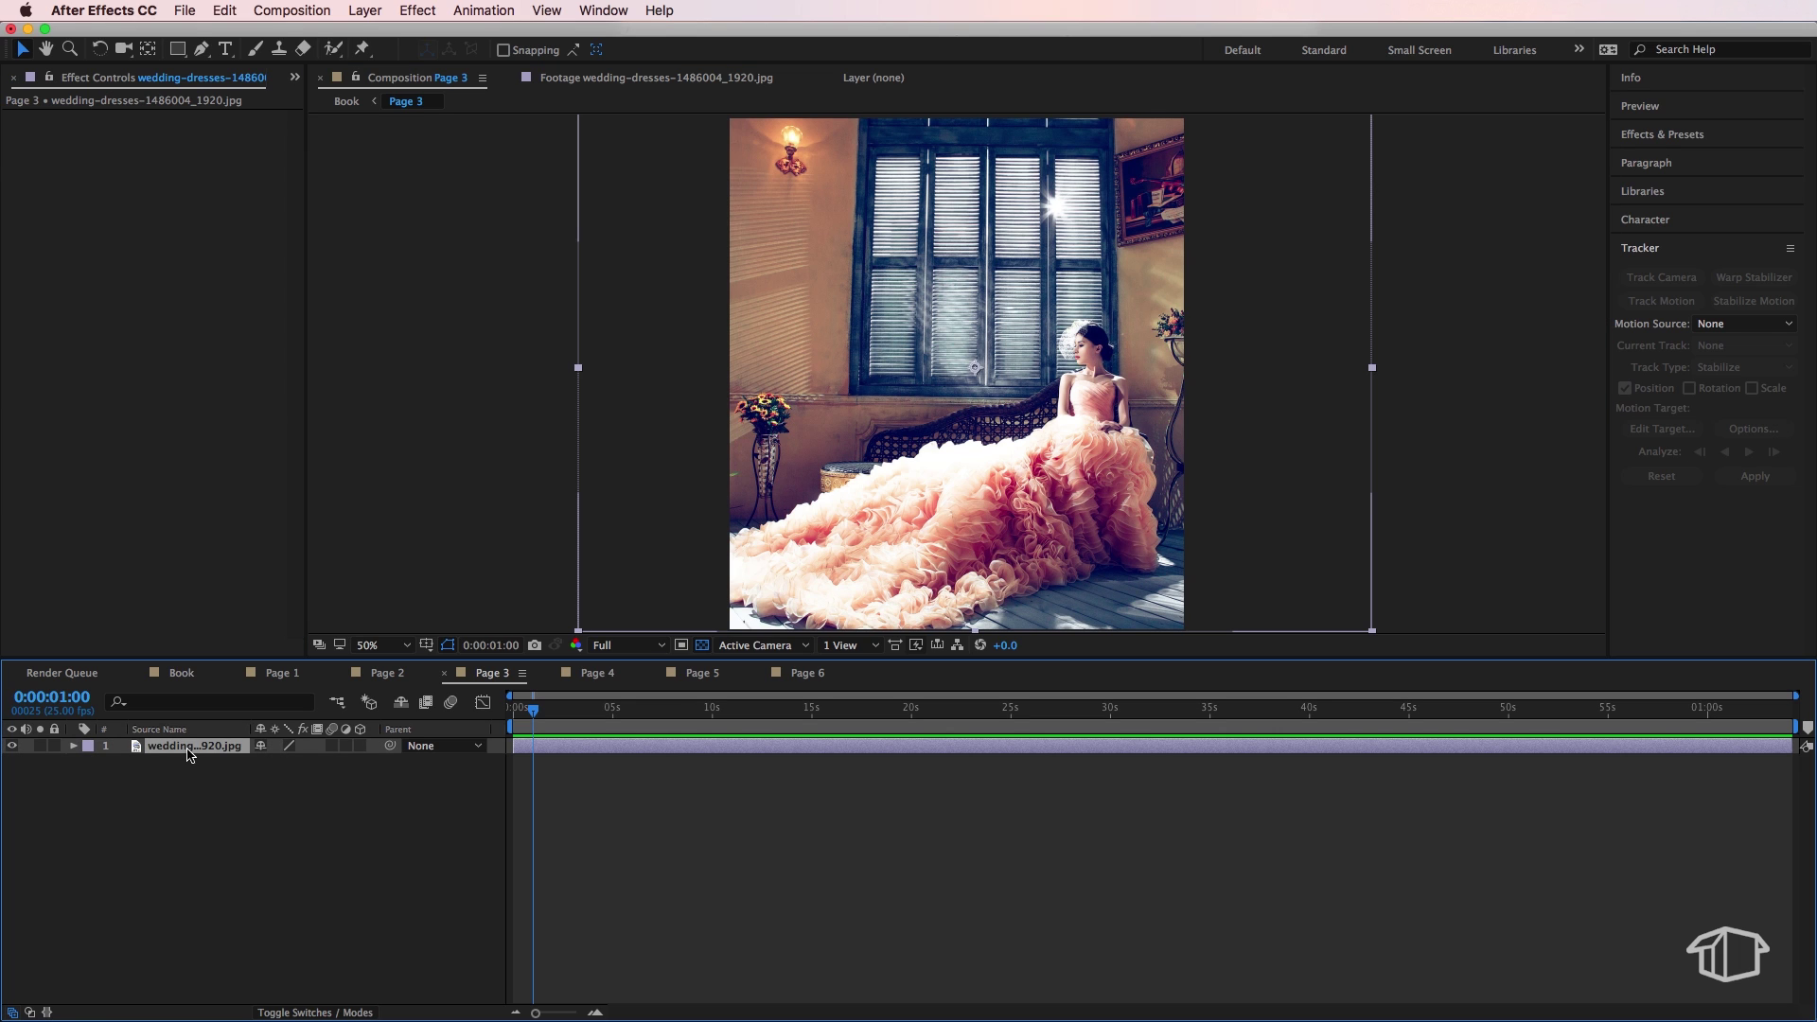
{"action": "left_click", "coordinate": [365, 9]}
{"action": "mouse_move", "coordinate": [382, 221]}
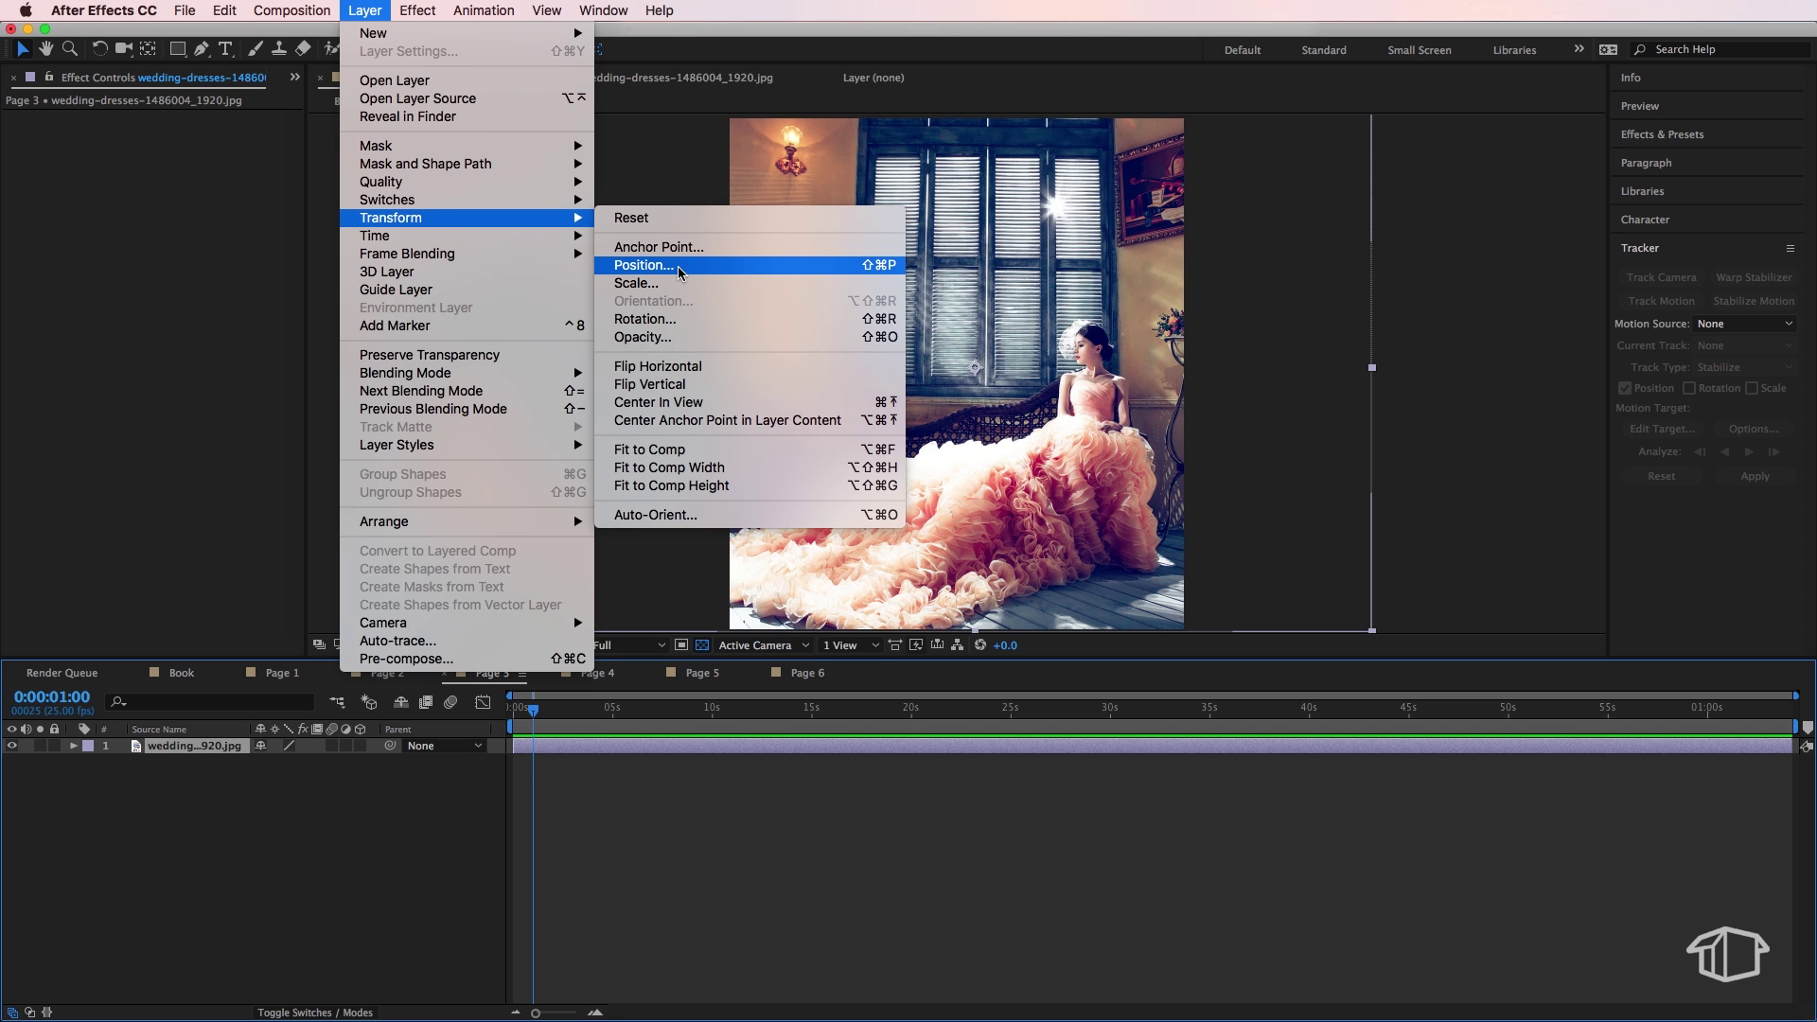
{"action": "left_click", "coordinate": [679, 367]}
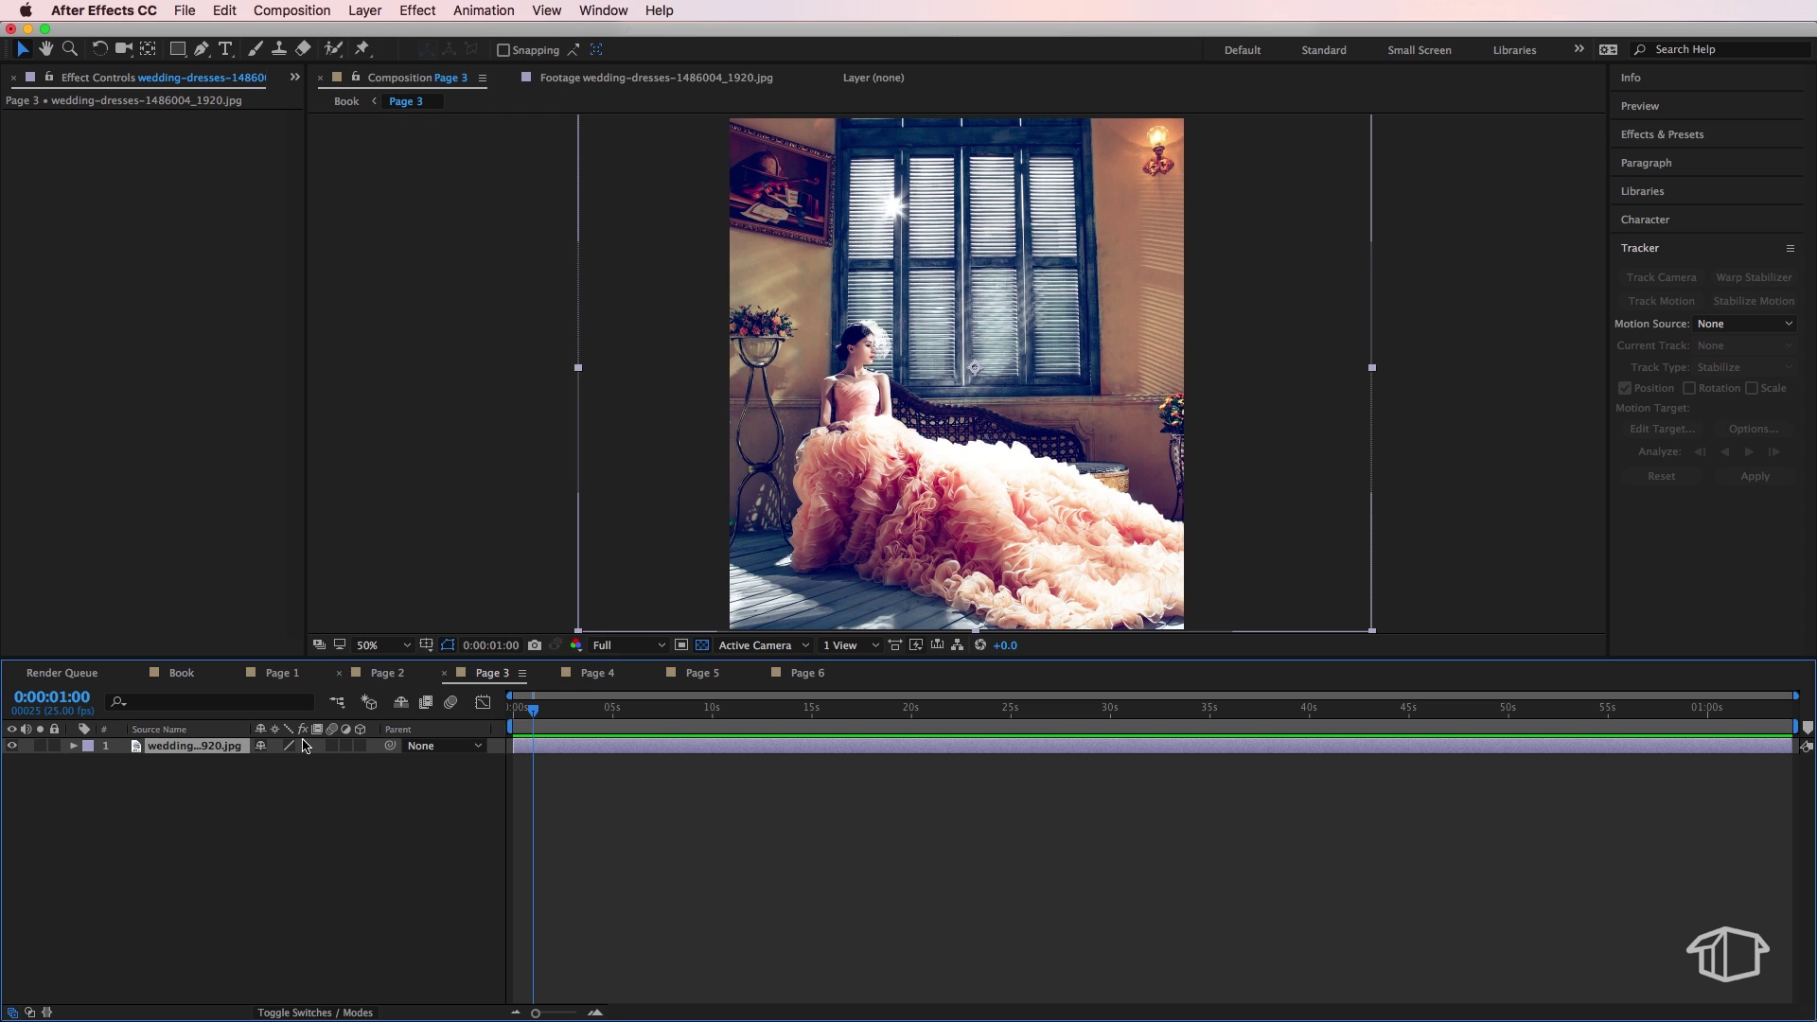
Preview the page turns in the Book composition with the flipped image and turn the transparency grid back on.
{"action": "left_click", "coordinate": [183, 674]}
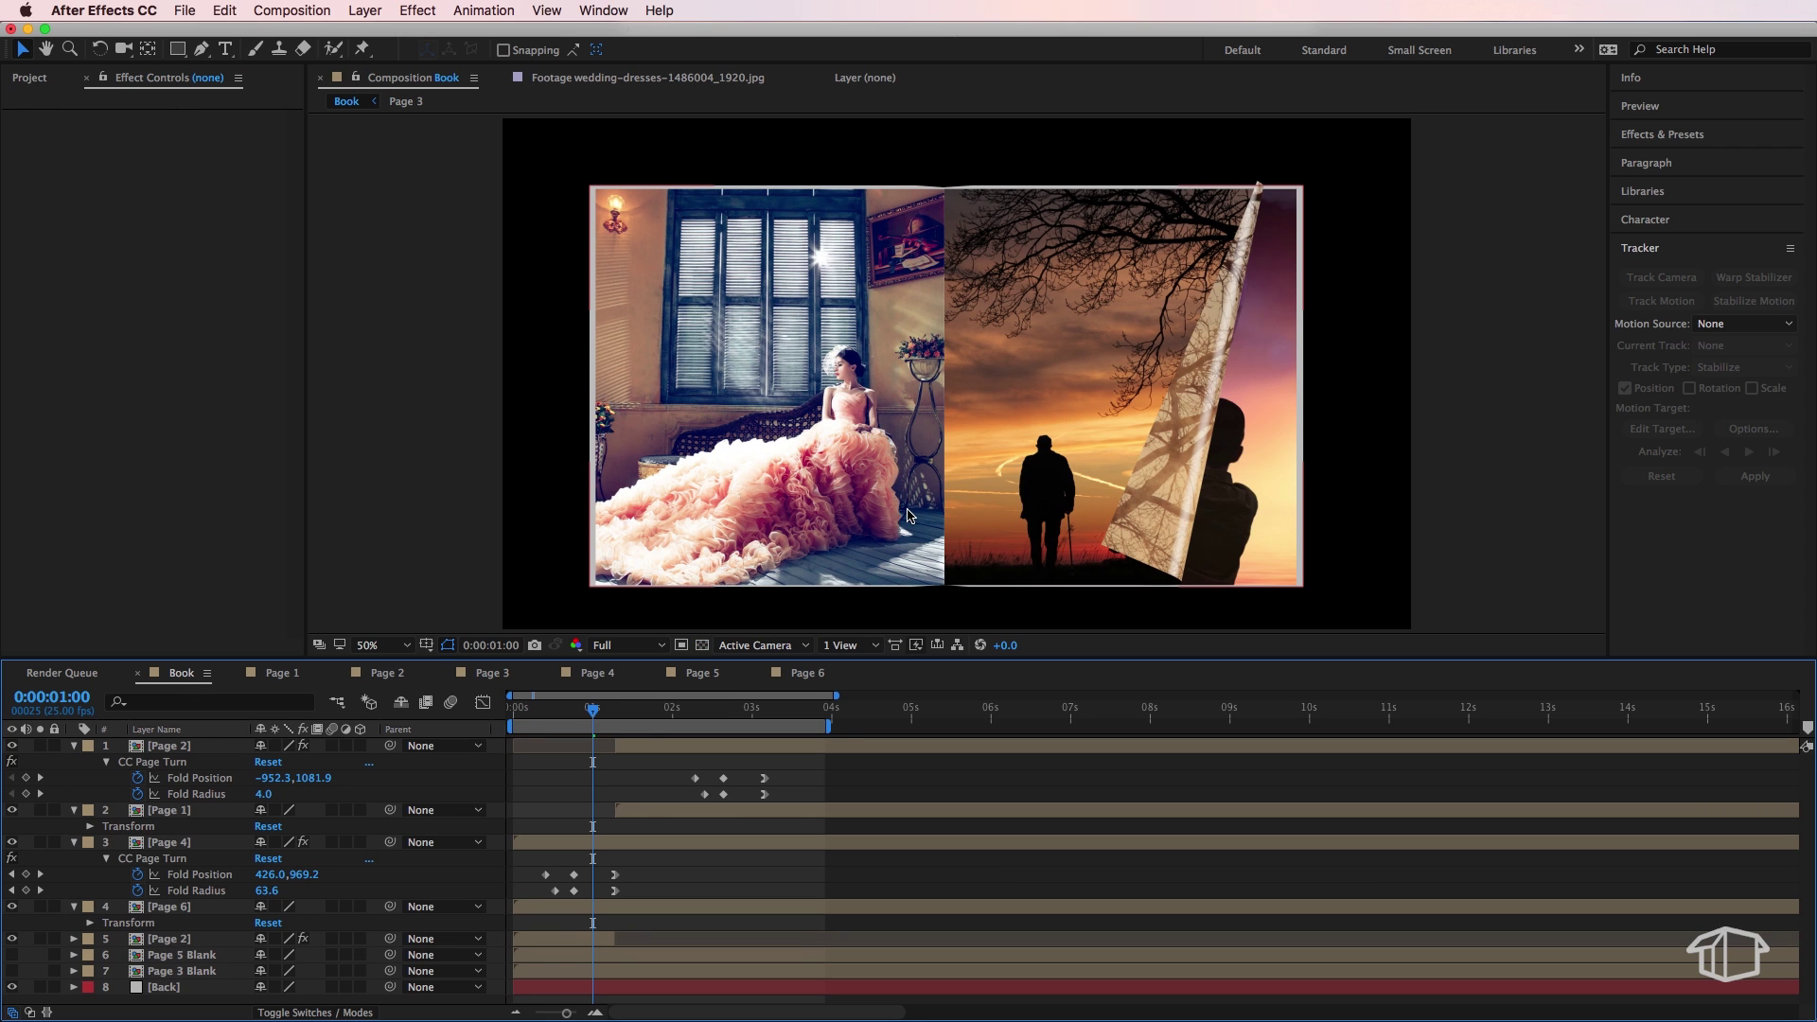
{"action": "mouse_move", "coordinate": [592, 712]}
{"action": "left_mouse_down"}
{"action": "mouse_move", "coordinate": [511, 710]}
{"action": "mouse_move", "coordinate": [757, 719]}
{"action": "mouse_move", "coordinate": [576, 723]}
{"action": "left_mouse_up"}
{"action": "key", "text": "space"}
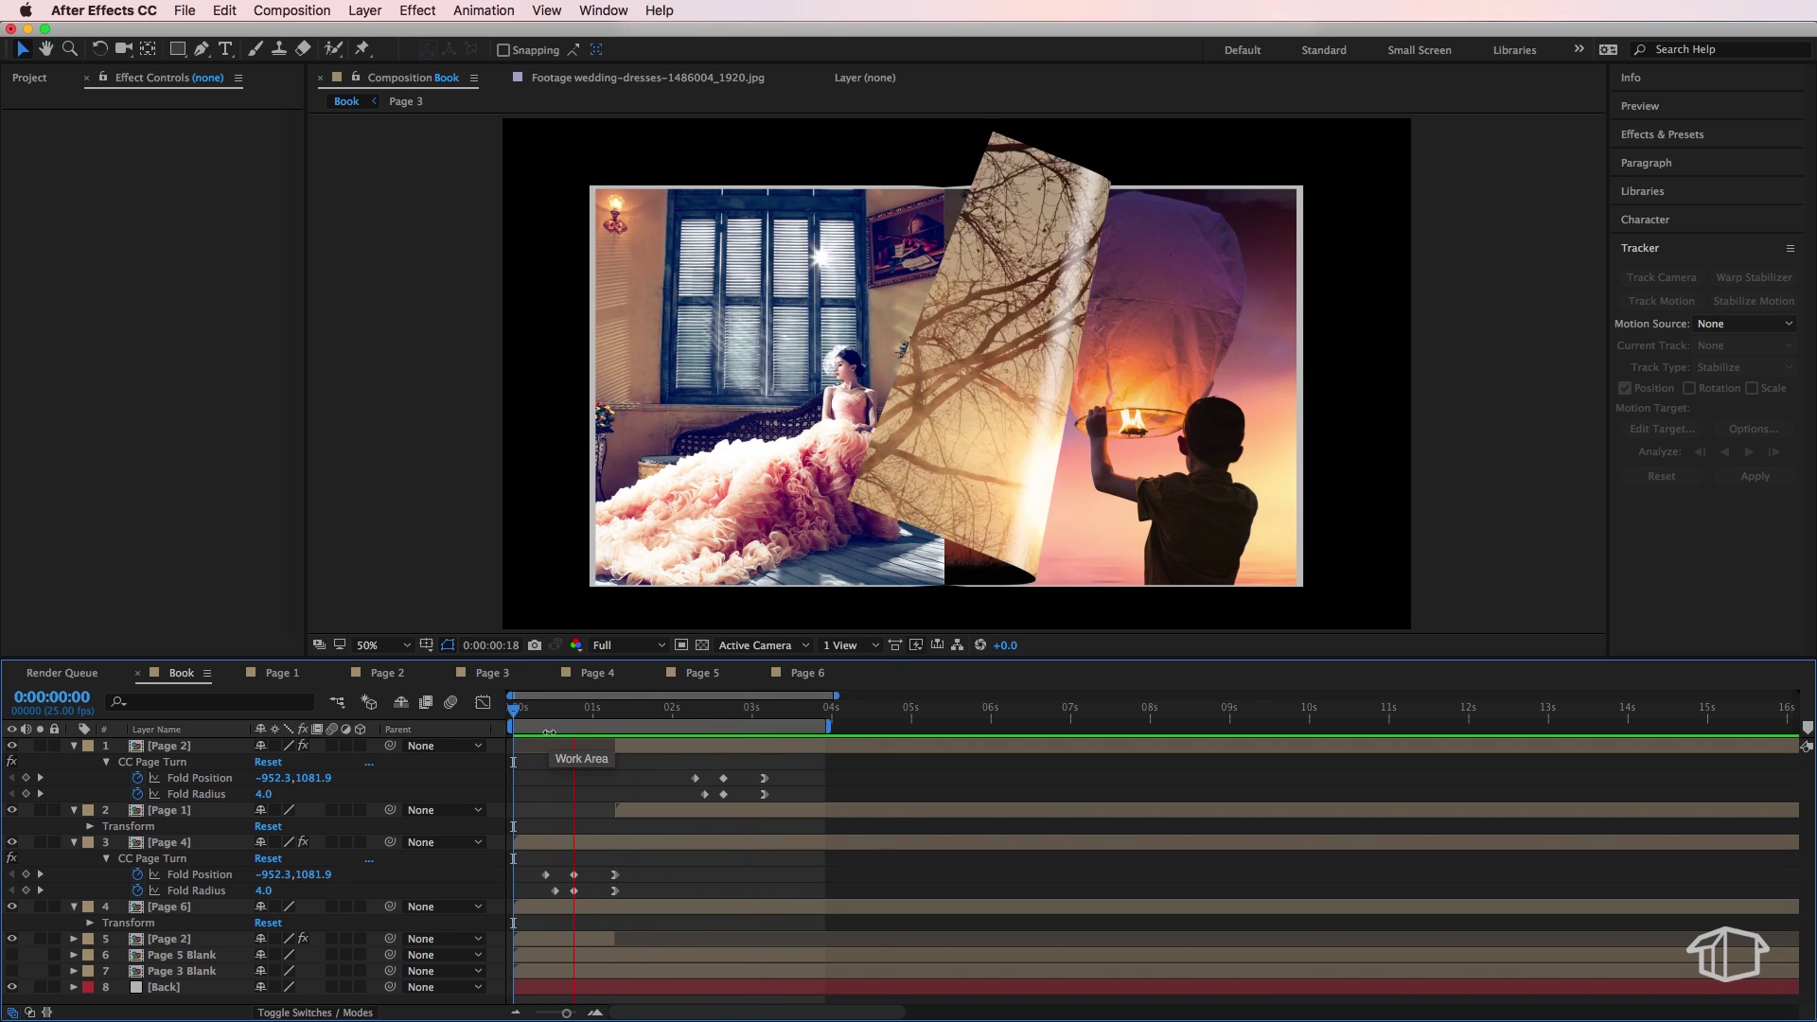
{"action": "left_click", "coordinate": [703, 646]}
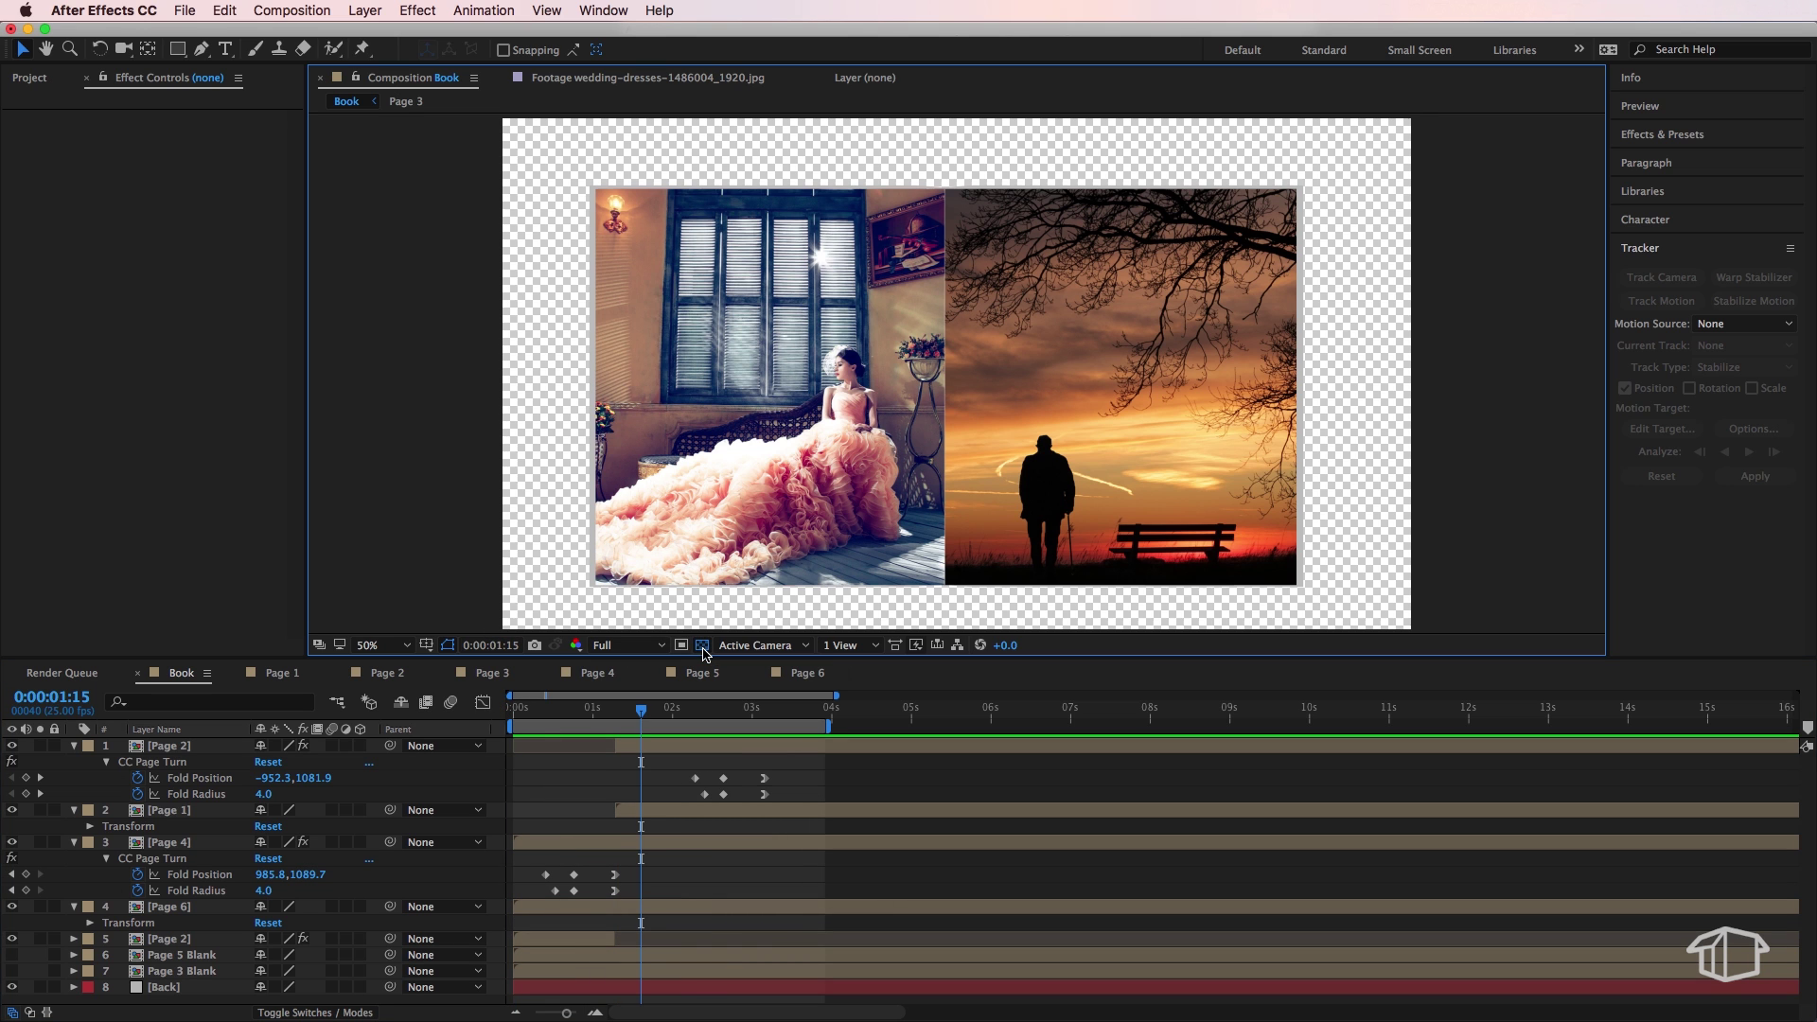
{"action": "left_click_drag", "start_coordinate": [647, 717], "coordinate": [625, 726]}
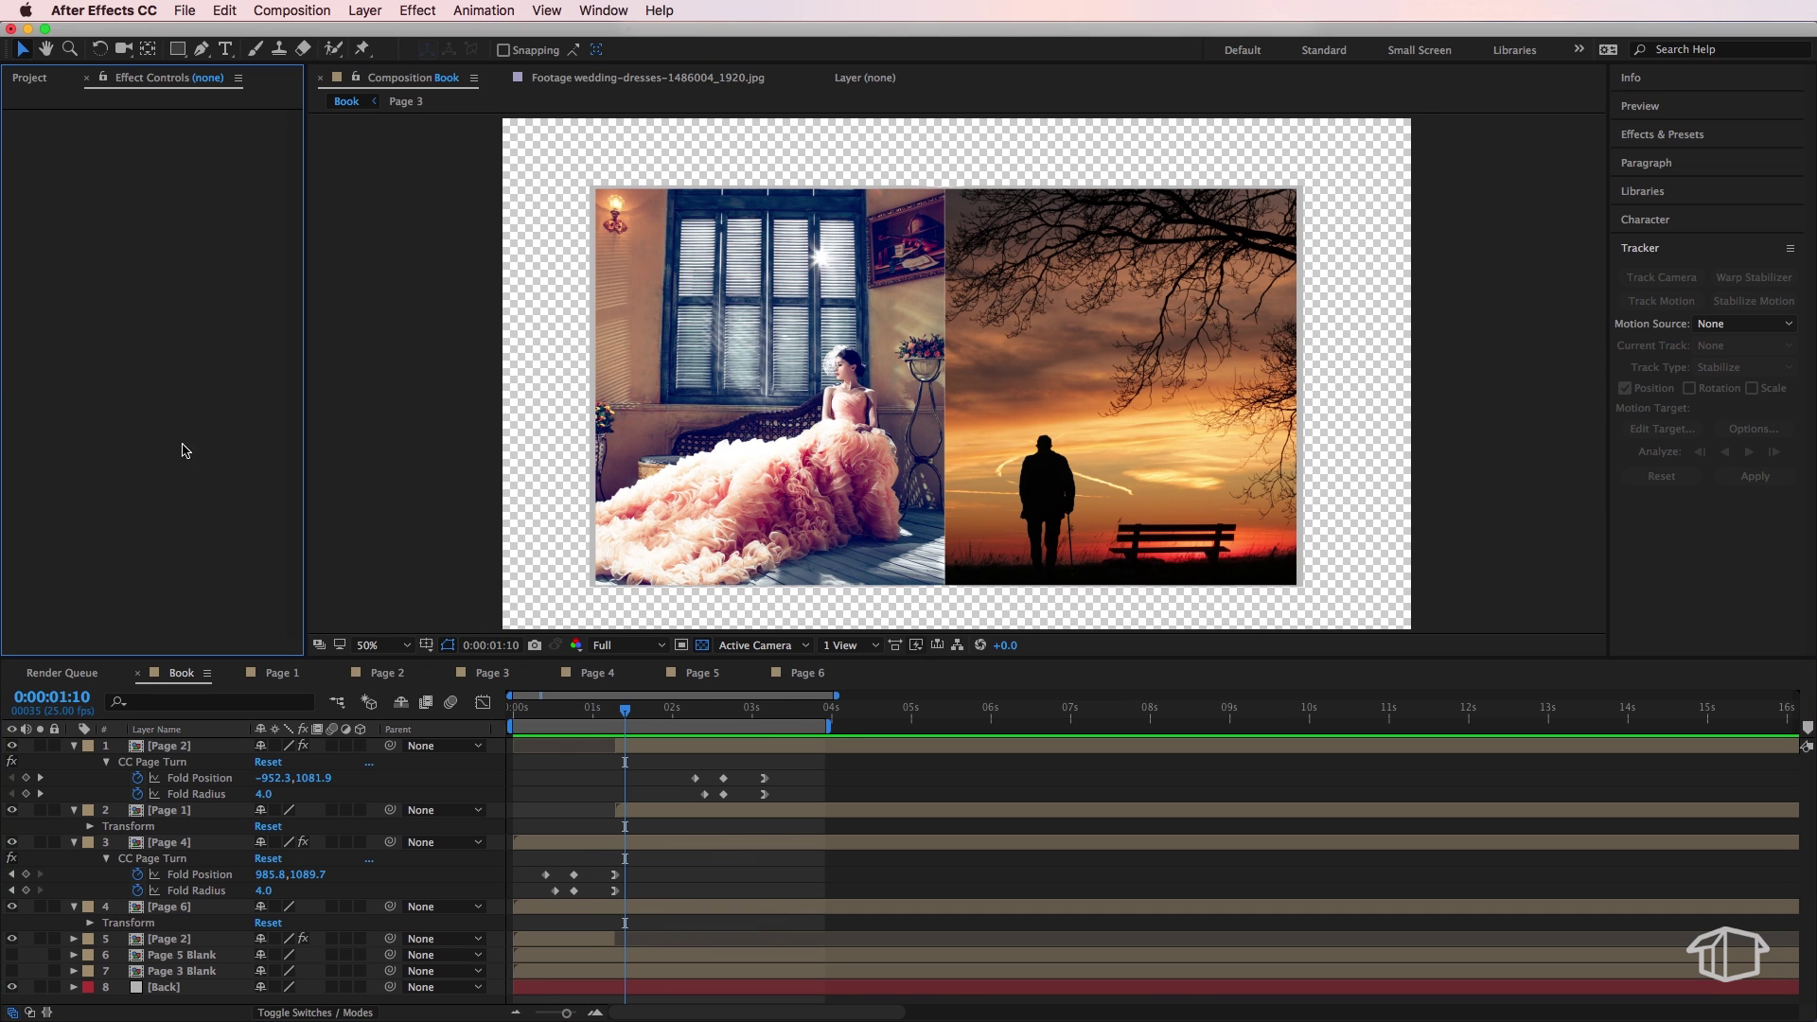
Create a new composition from the Book composition.
{"action": "left_click", "coordinate": [35, 82]}
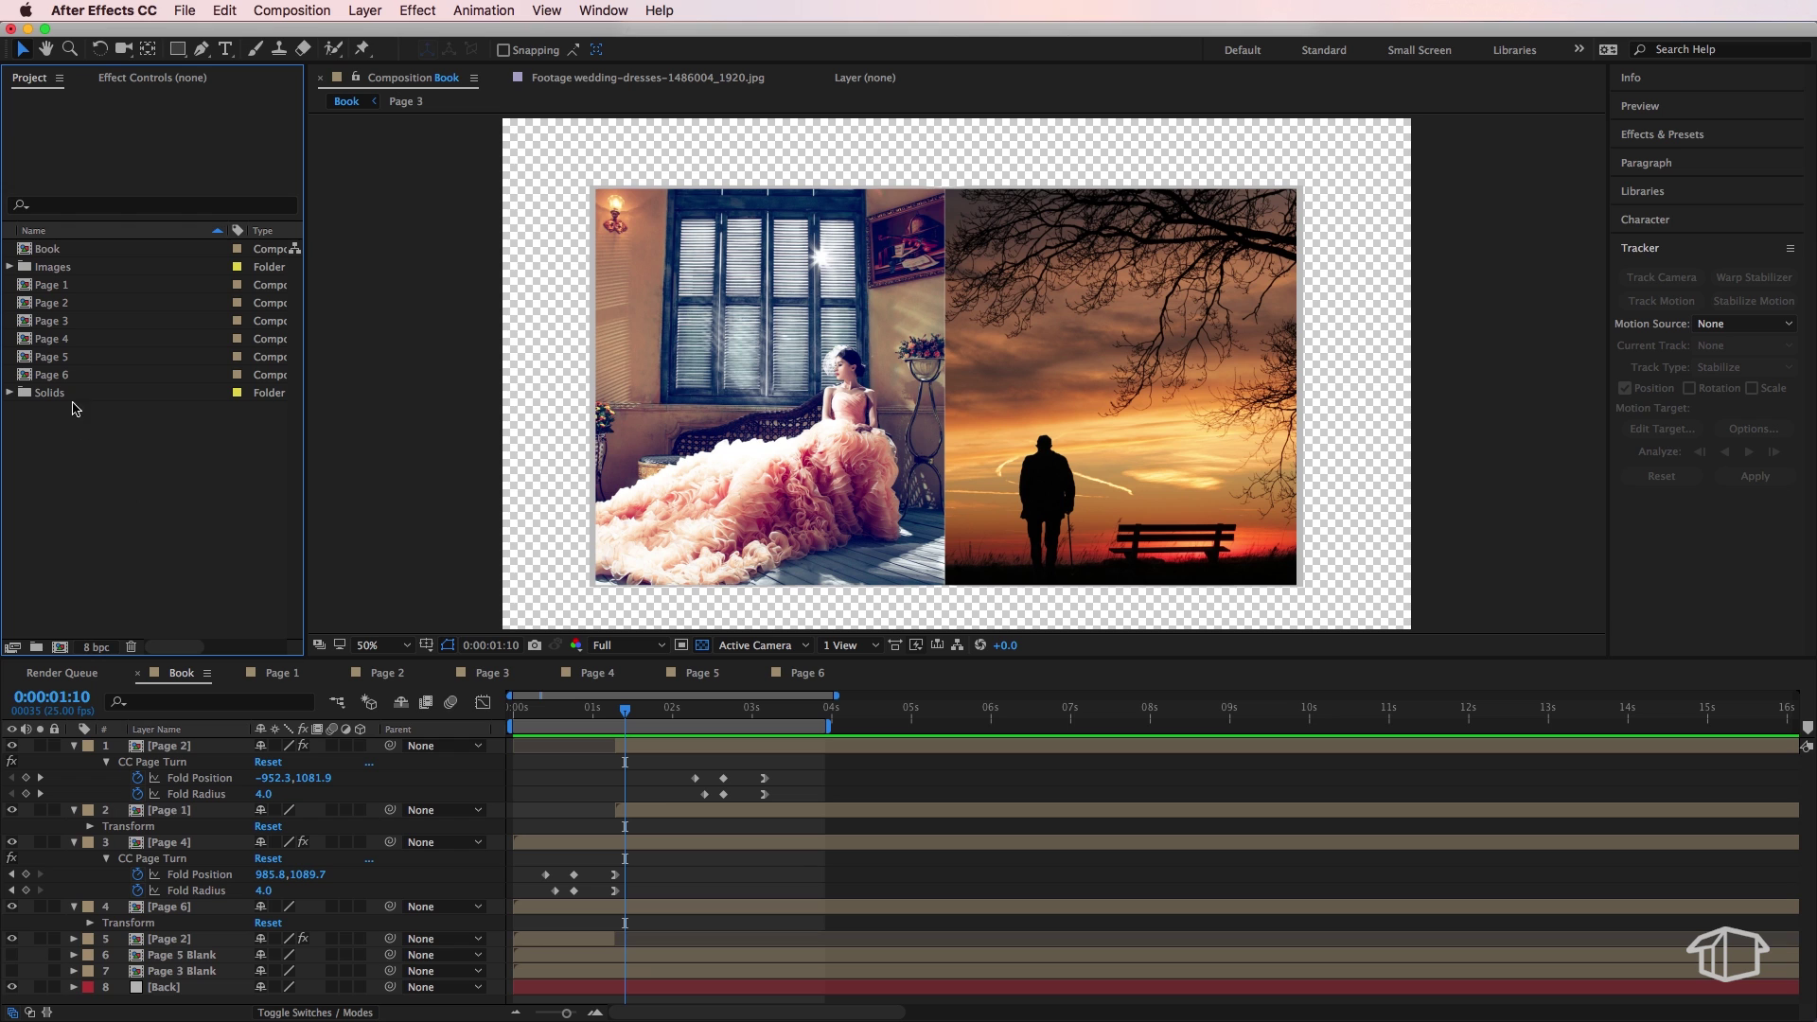
{"action": "left_click", "coordinate": [58, 252]}
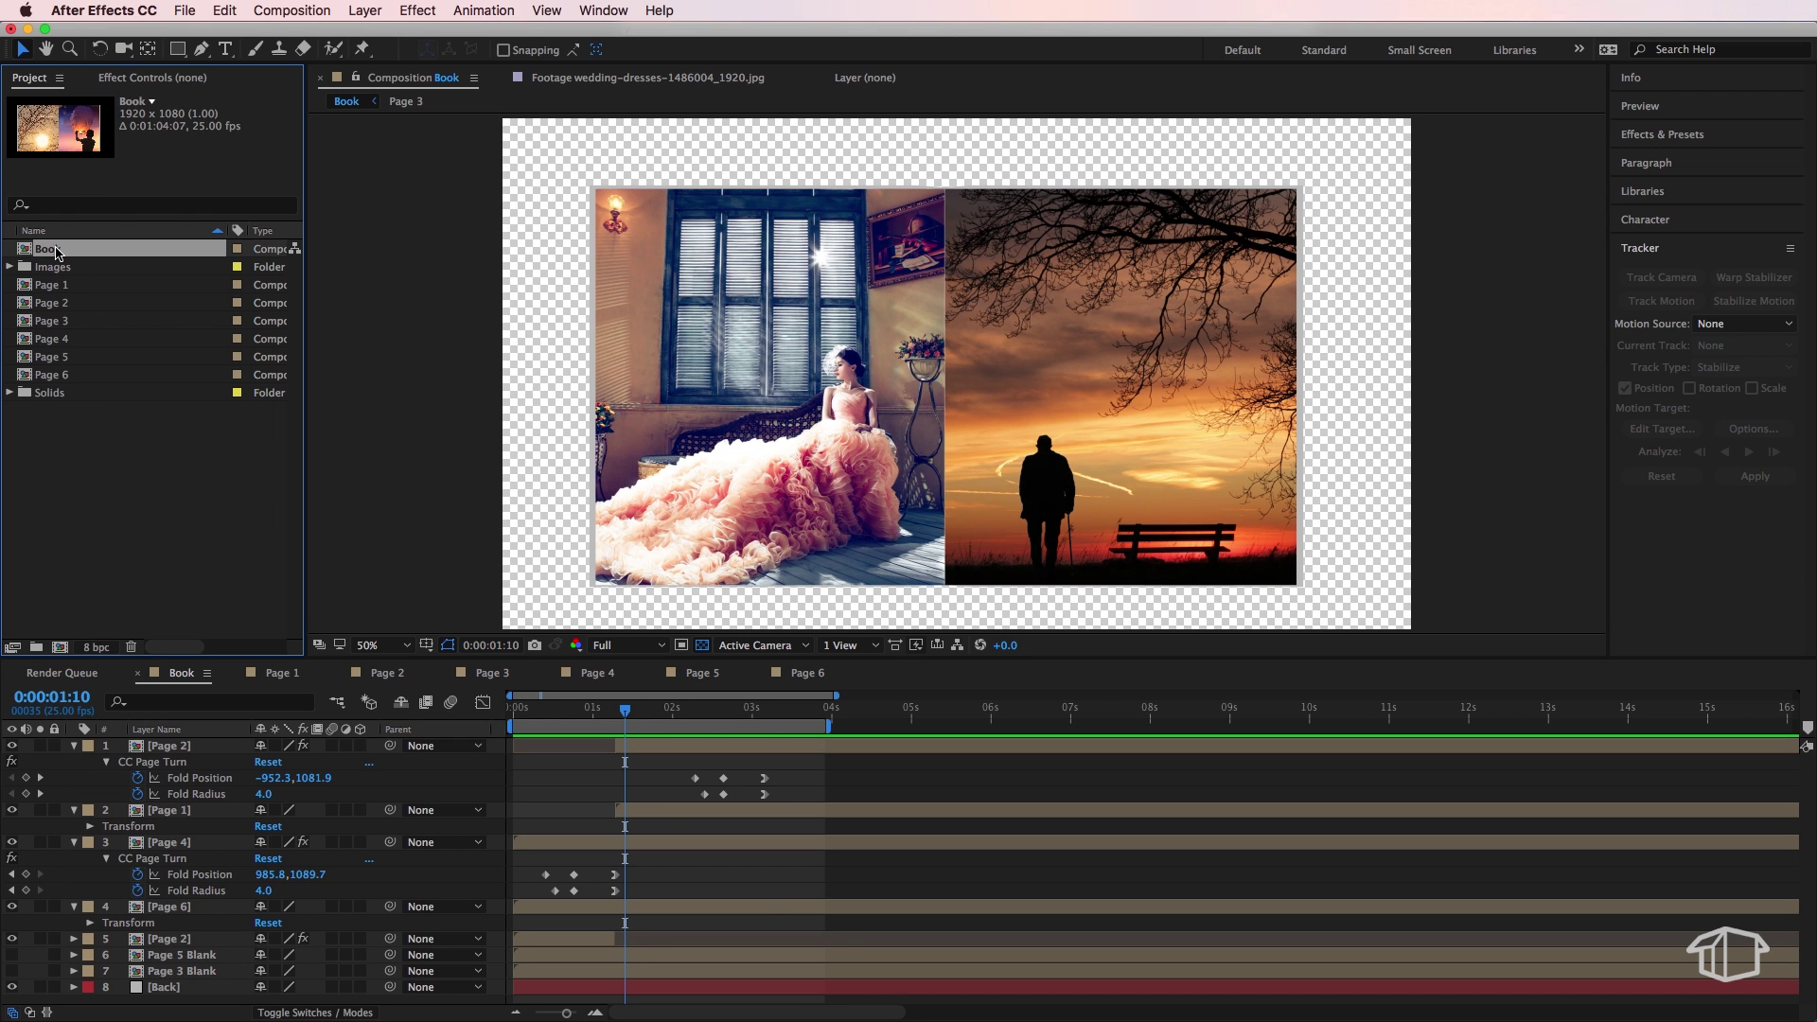
{"action": "right_click", "coordinate": [58, 253]}
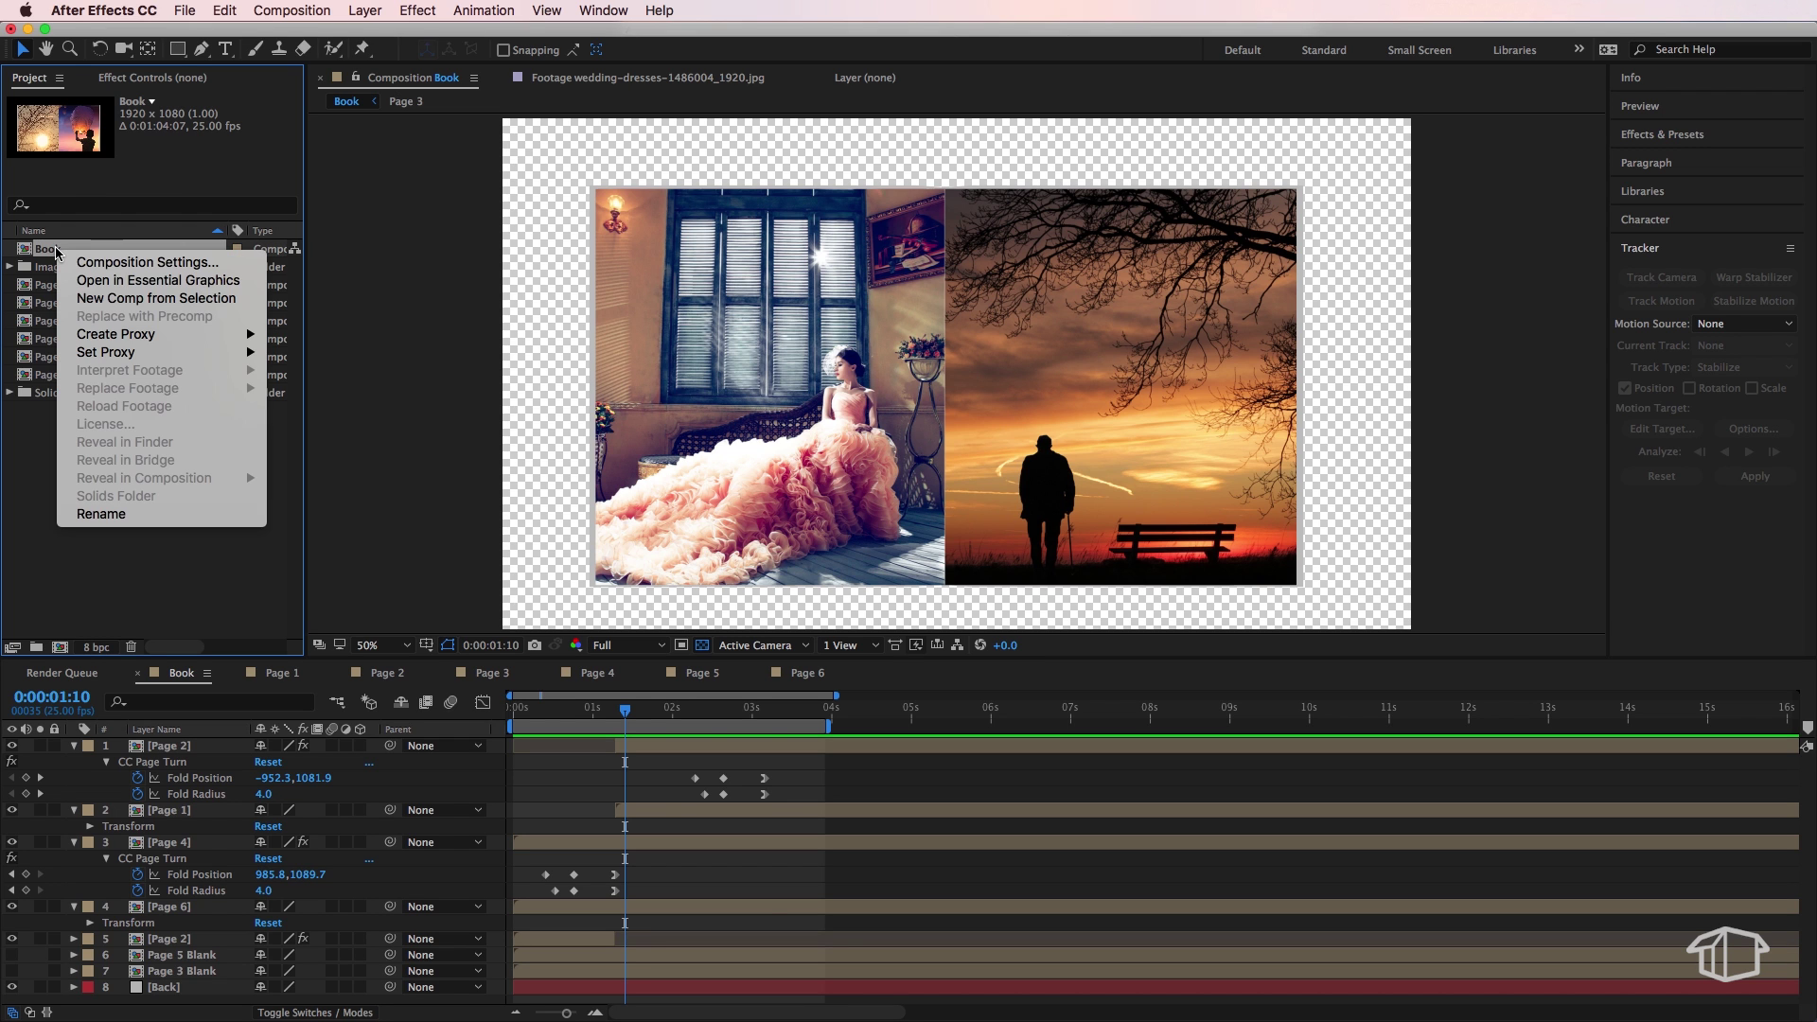
{"action": "left_click", "coordinate": [112, 299]}
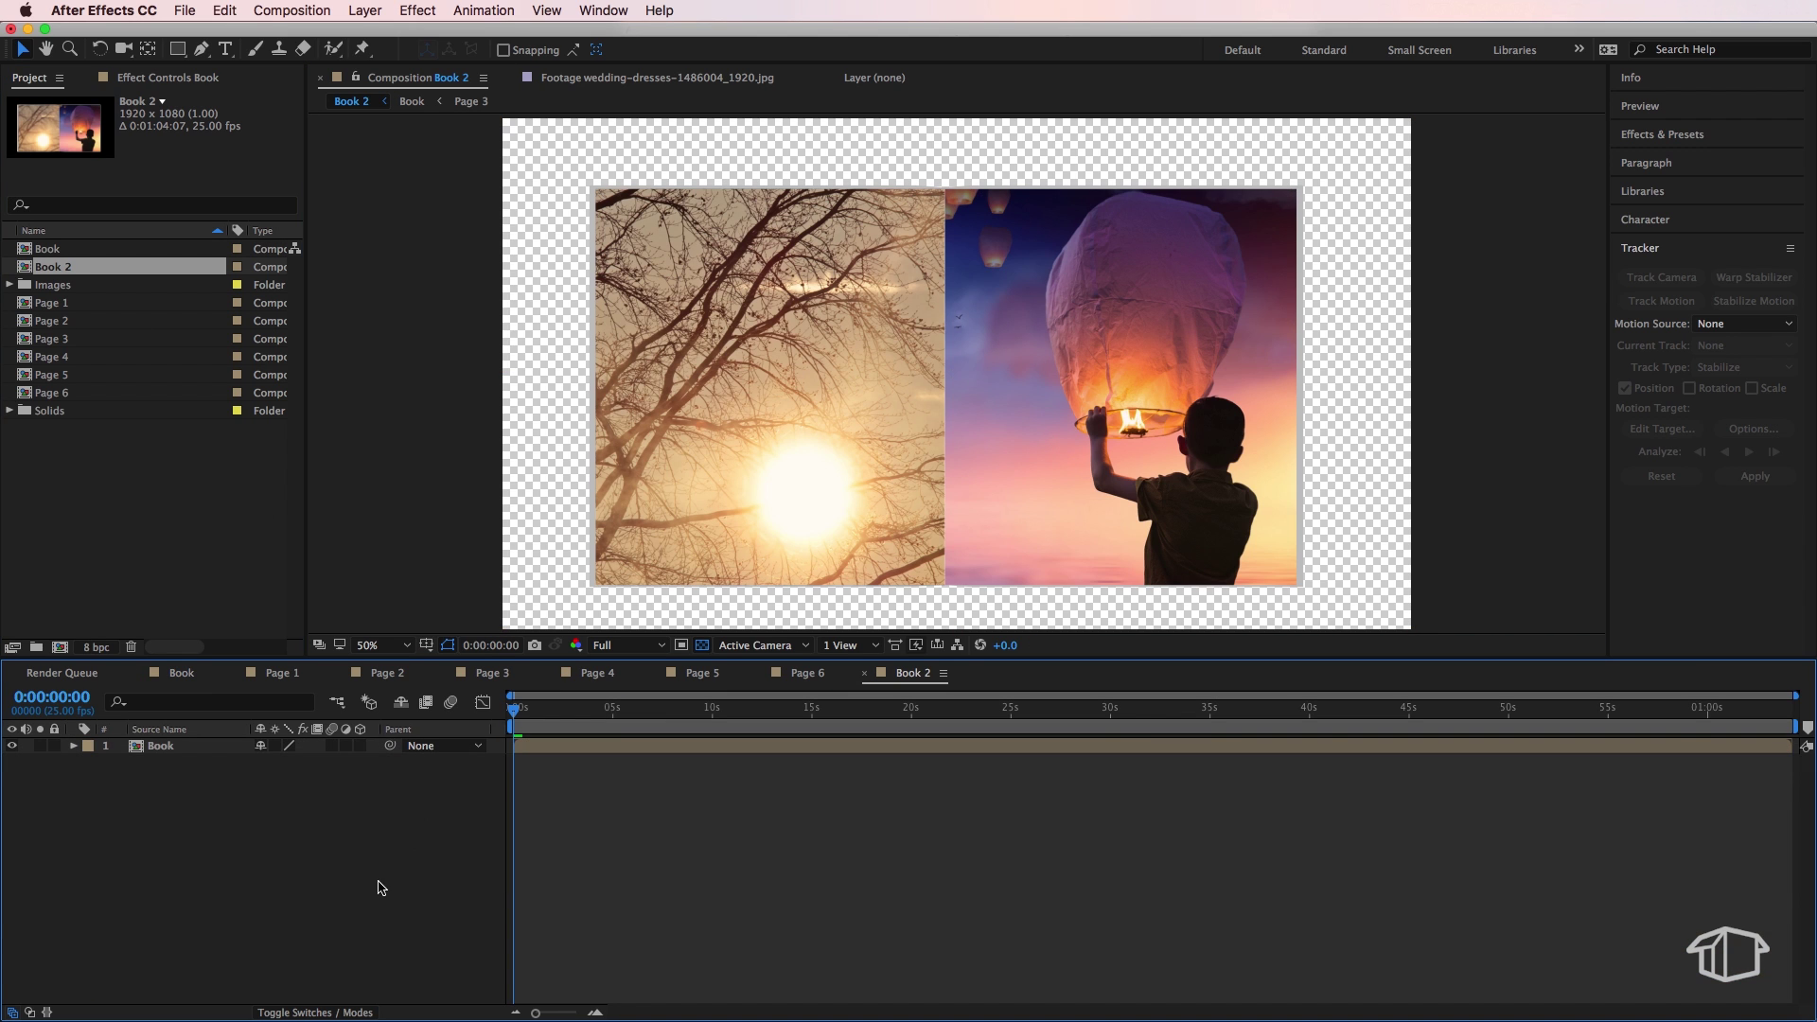
{"action": "left_click", "coordinate": [181, 749]}
{"action": "left_click_drag", "start_coordinate": [525, 375], "coordinate": [572, 433]}
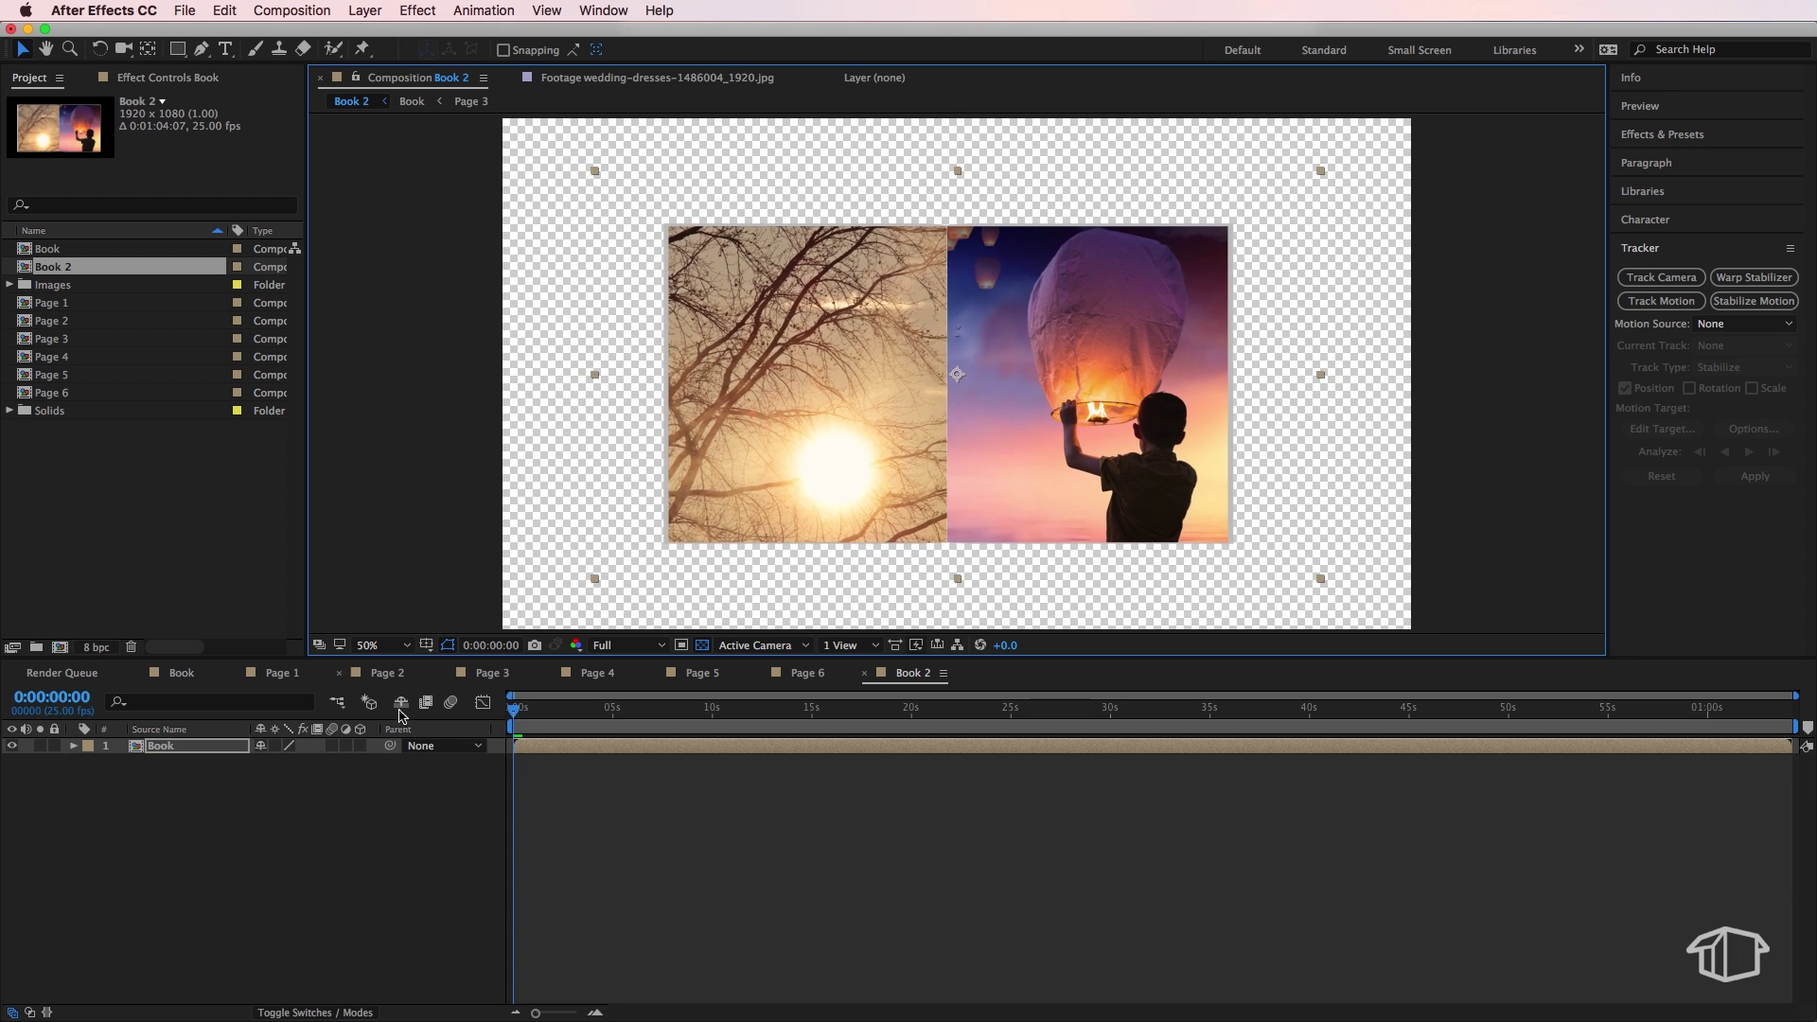
{"action": "key", "text": "super+z"}
Add a 1920 x 1080 px light grey solid to Book 2 and place it beneath the Book layer.
{"action": "right_click", "coordinate": [146, 797]}
{"action": "mouse_move", "coordinate": [280, 805]}
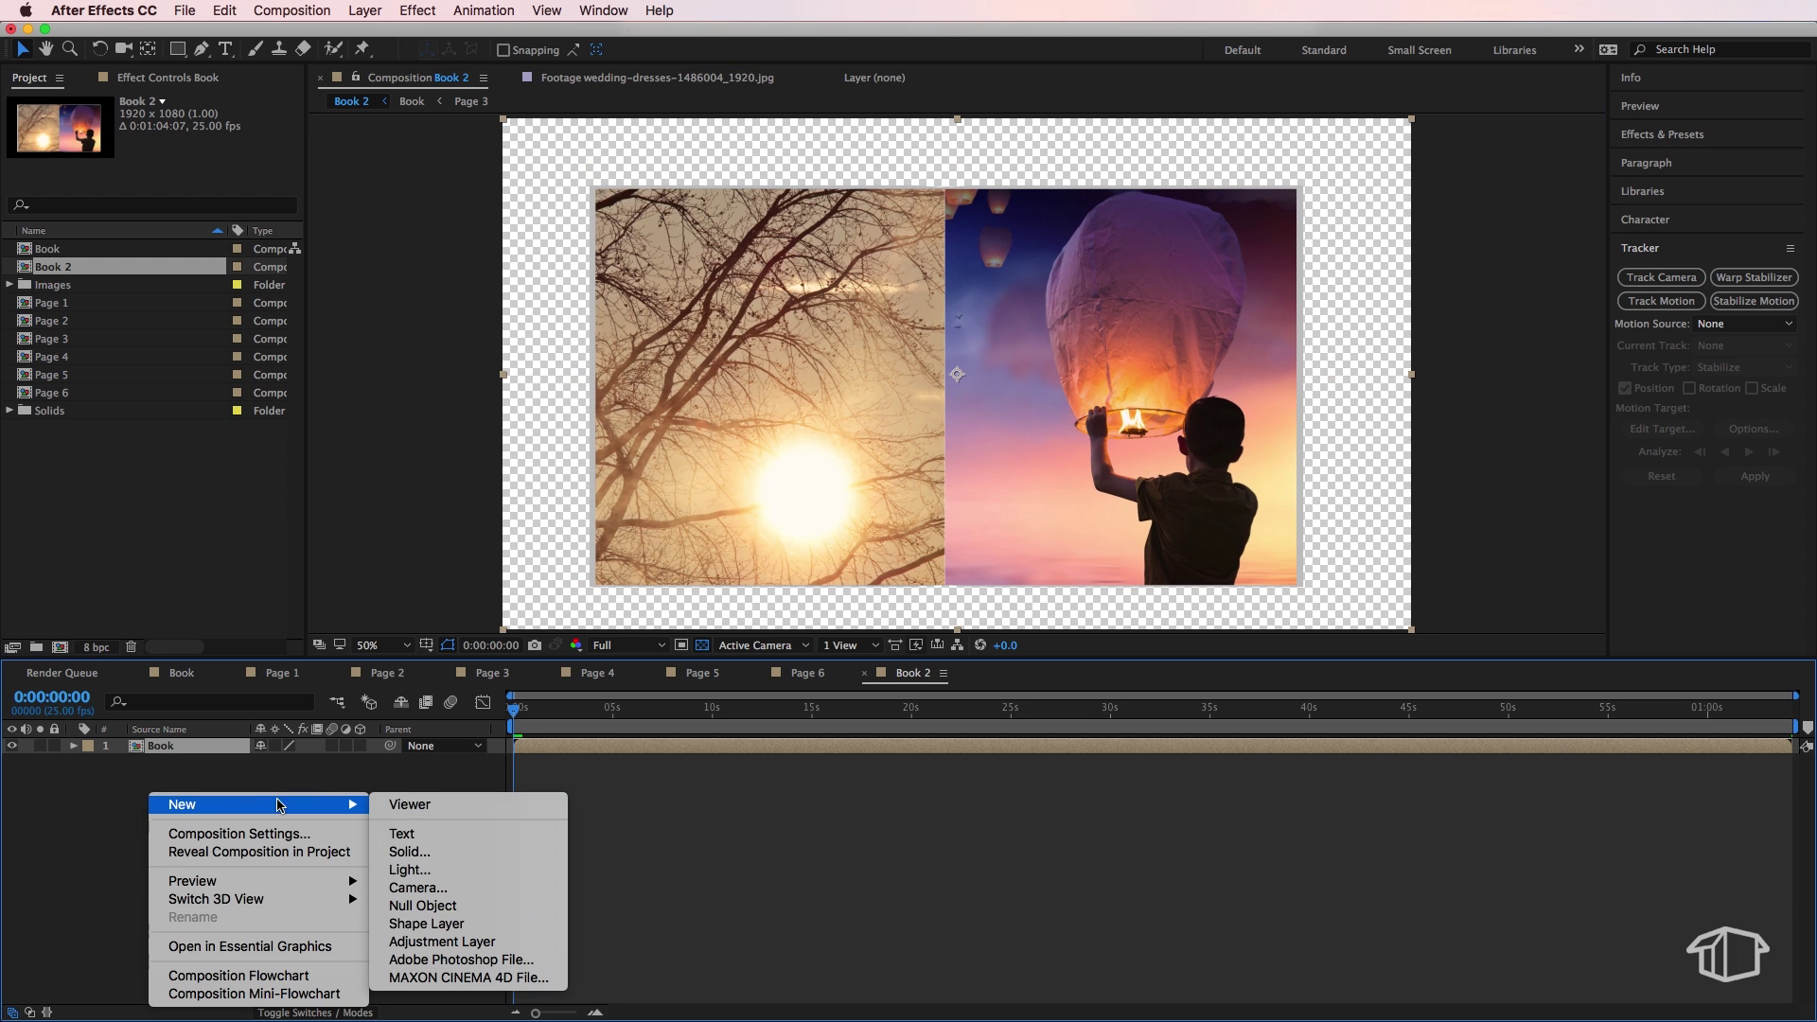
{"action": "left_click", "coordinate": [422, 854]}
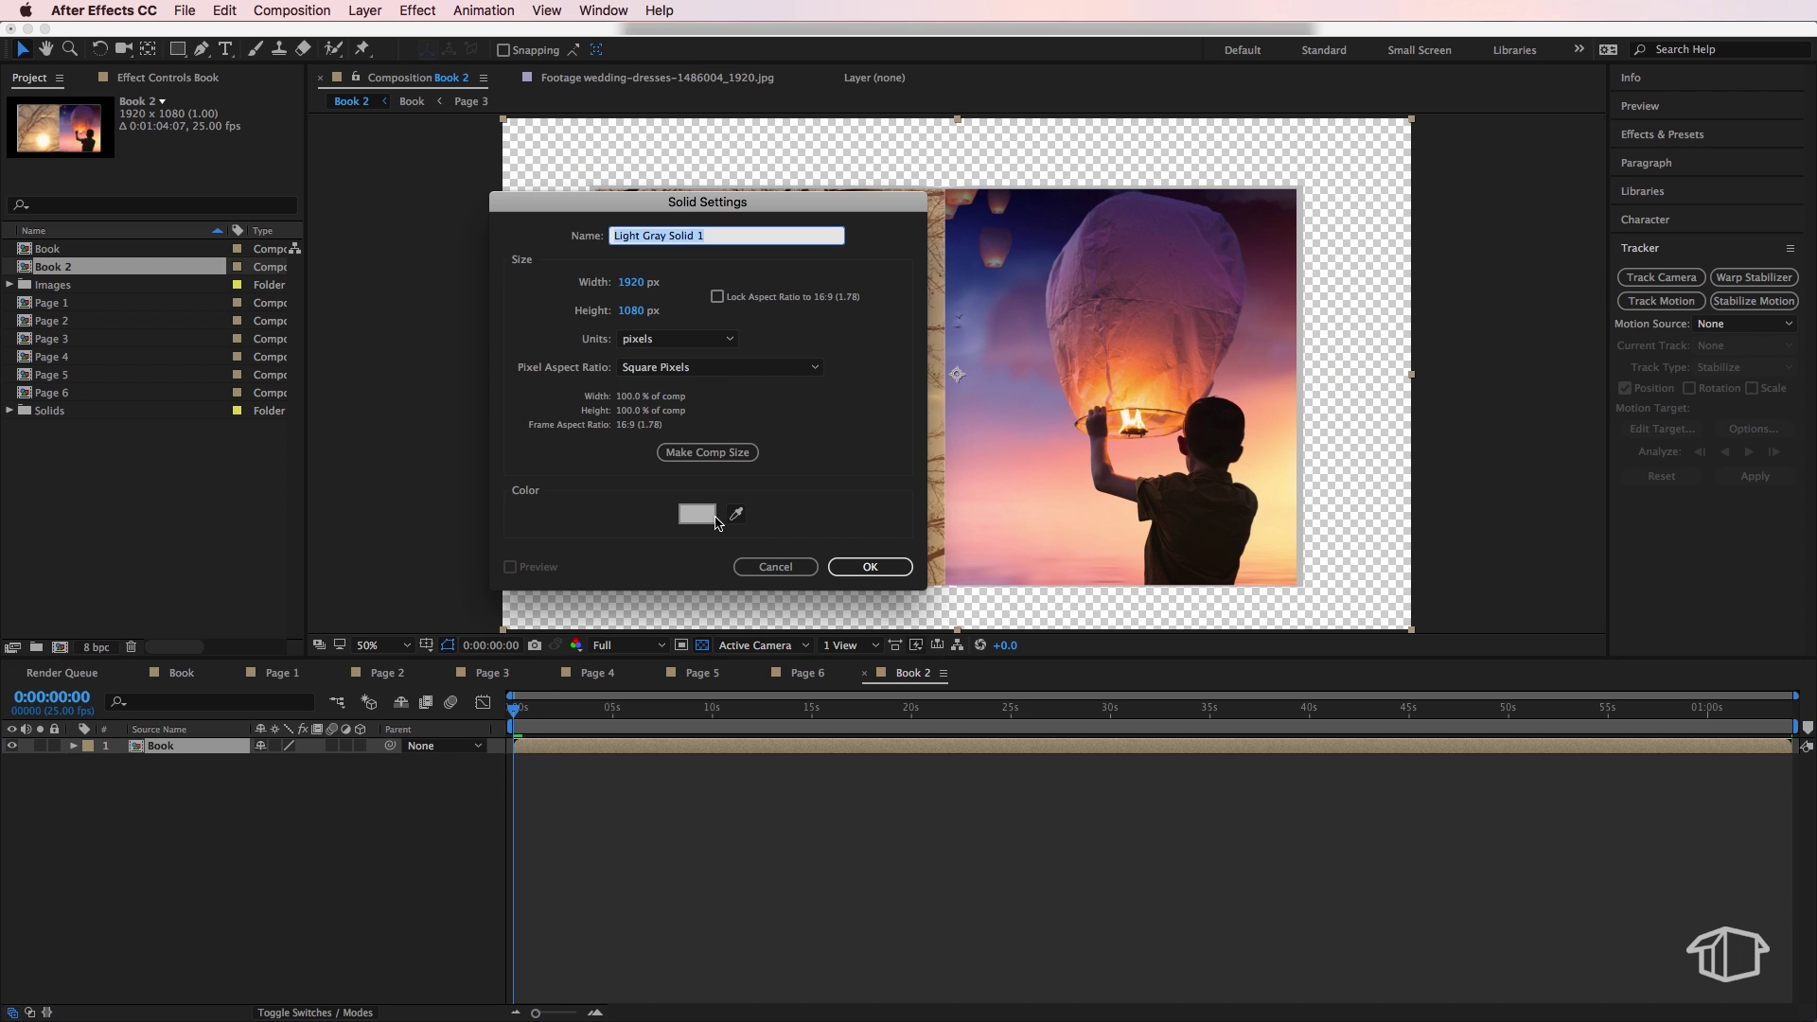
{"action": "left_click", "coordinate": [870, 566]}
{"action": "mouse_move", "coordinate": [189, 753]}
{"action": "left_mouse_down"}
{"action": "mouse_move", "coordinate": [179, 912]}
{"action": "mouse_move", "coordinate": [183, 768]}
{"action": "left_mouse_up"}
Apply the Gradient Ramp effect to the Light Gray Solid 1 background layer.
{"action": "left_click", "coordinate": [418, 10]}
{"action": "mouse_move", "coordinate": [463, 268]}
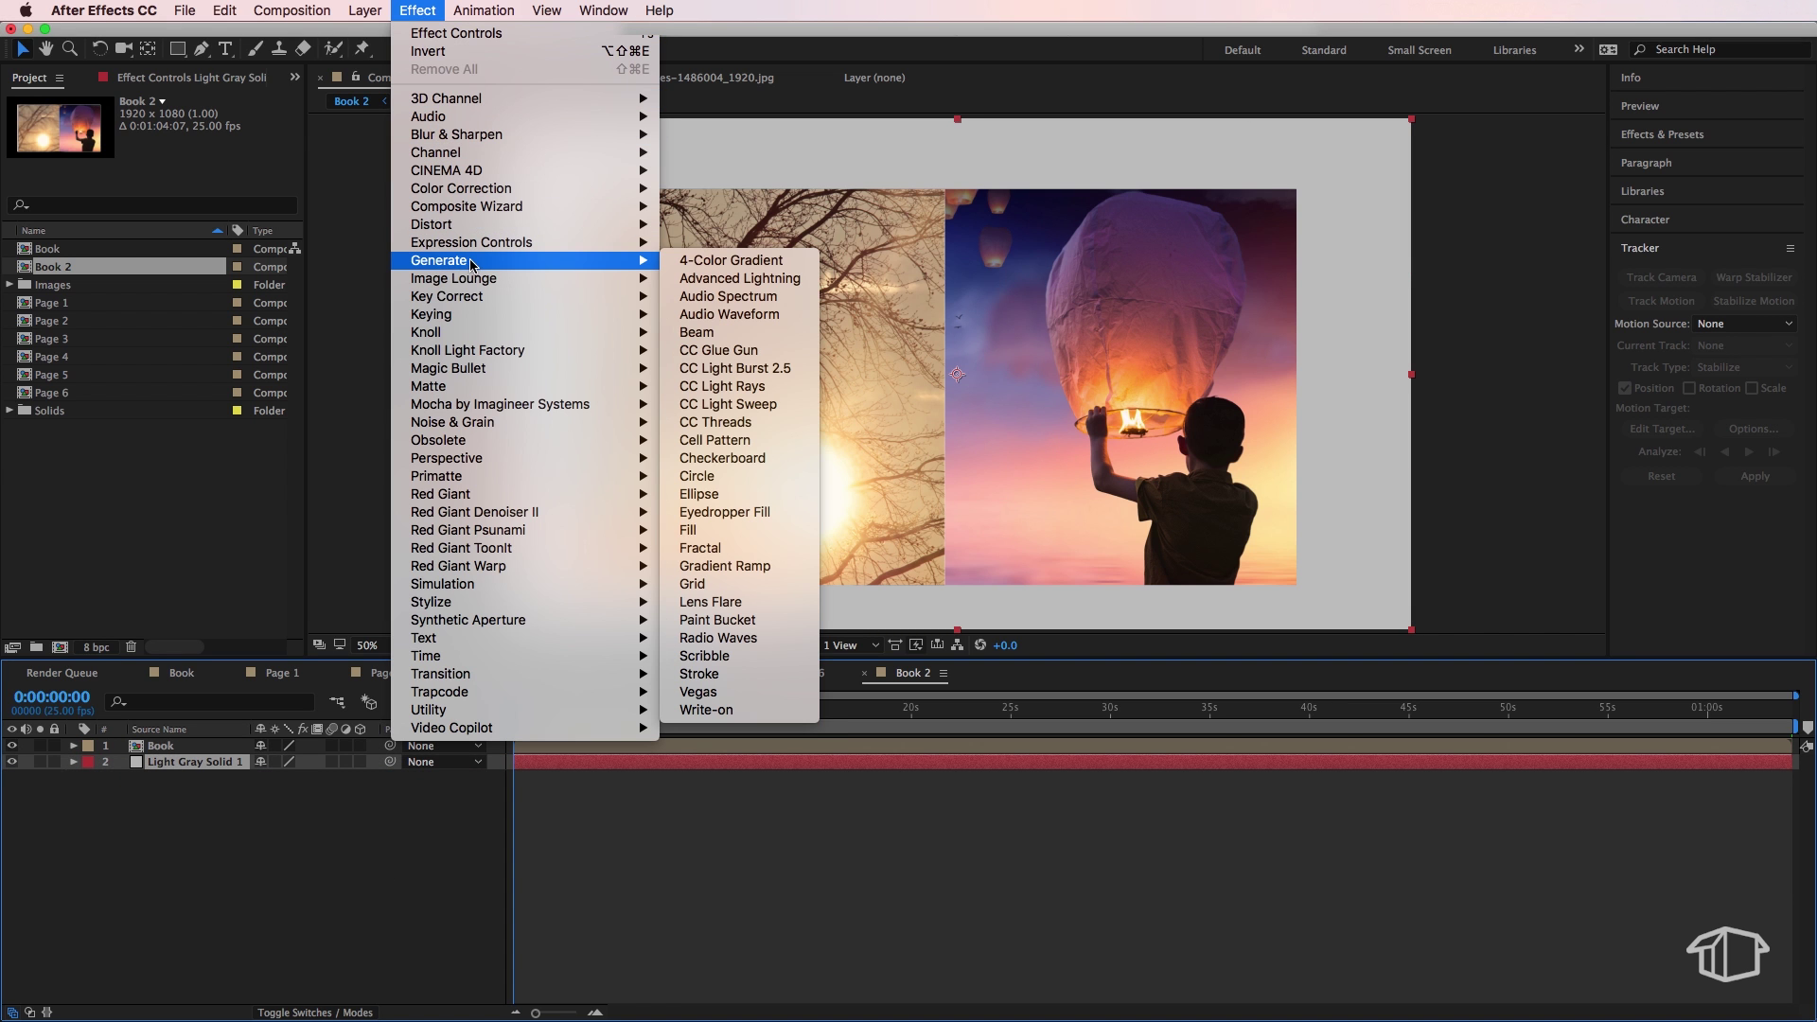
{"action": "left_click", "coordinate": [749, 568]}
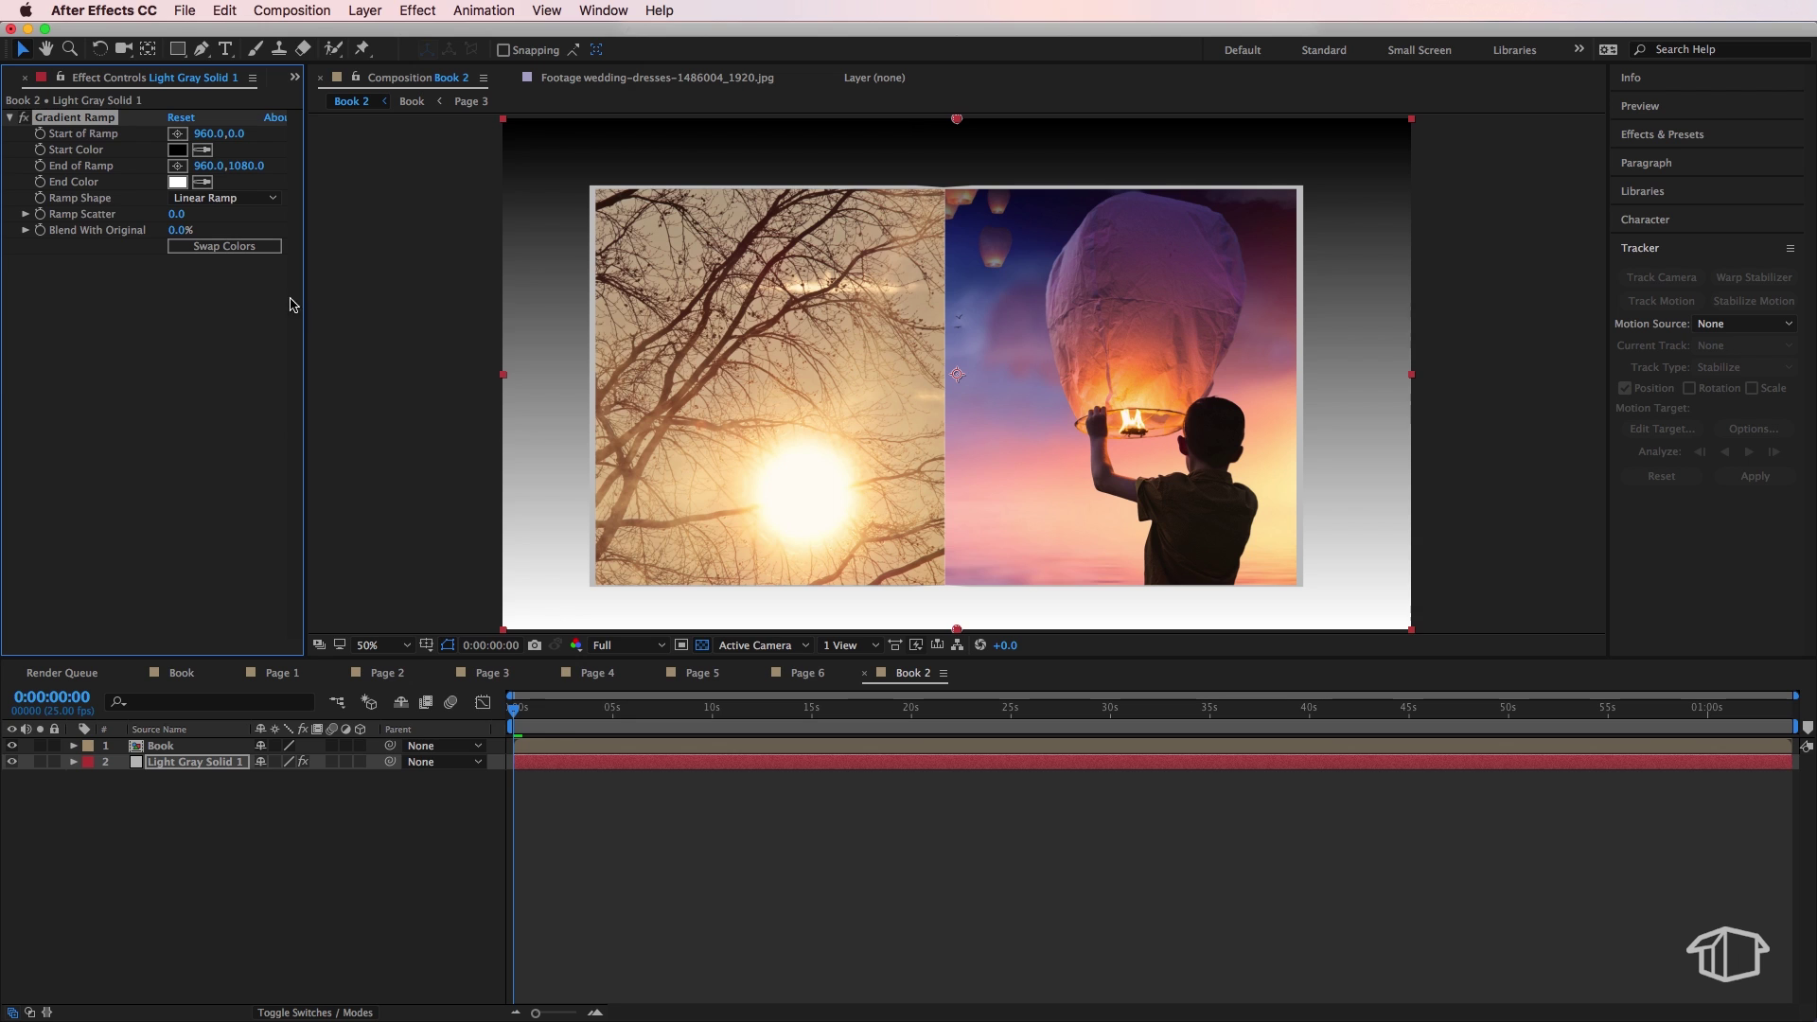
Set the Gradient Ramp's start color to 1C1C1C and its end color to 0F0F0F.
{"action": "left_click", "coordinate": [177, 151]}
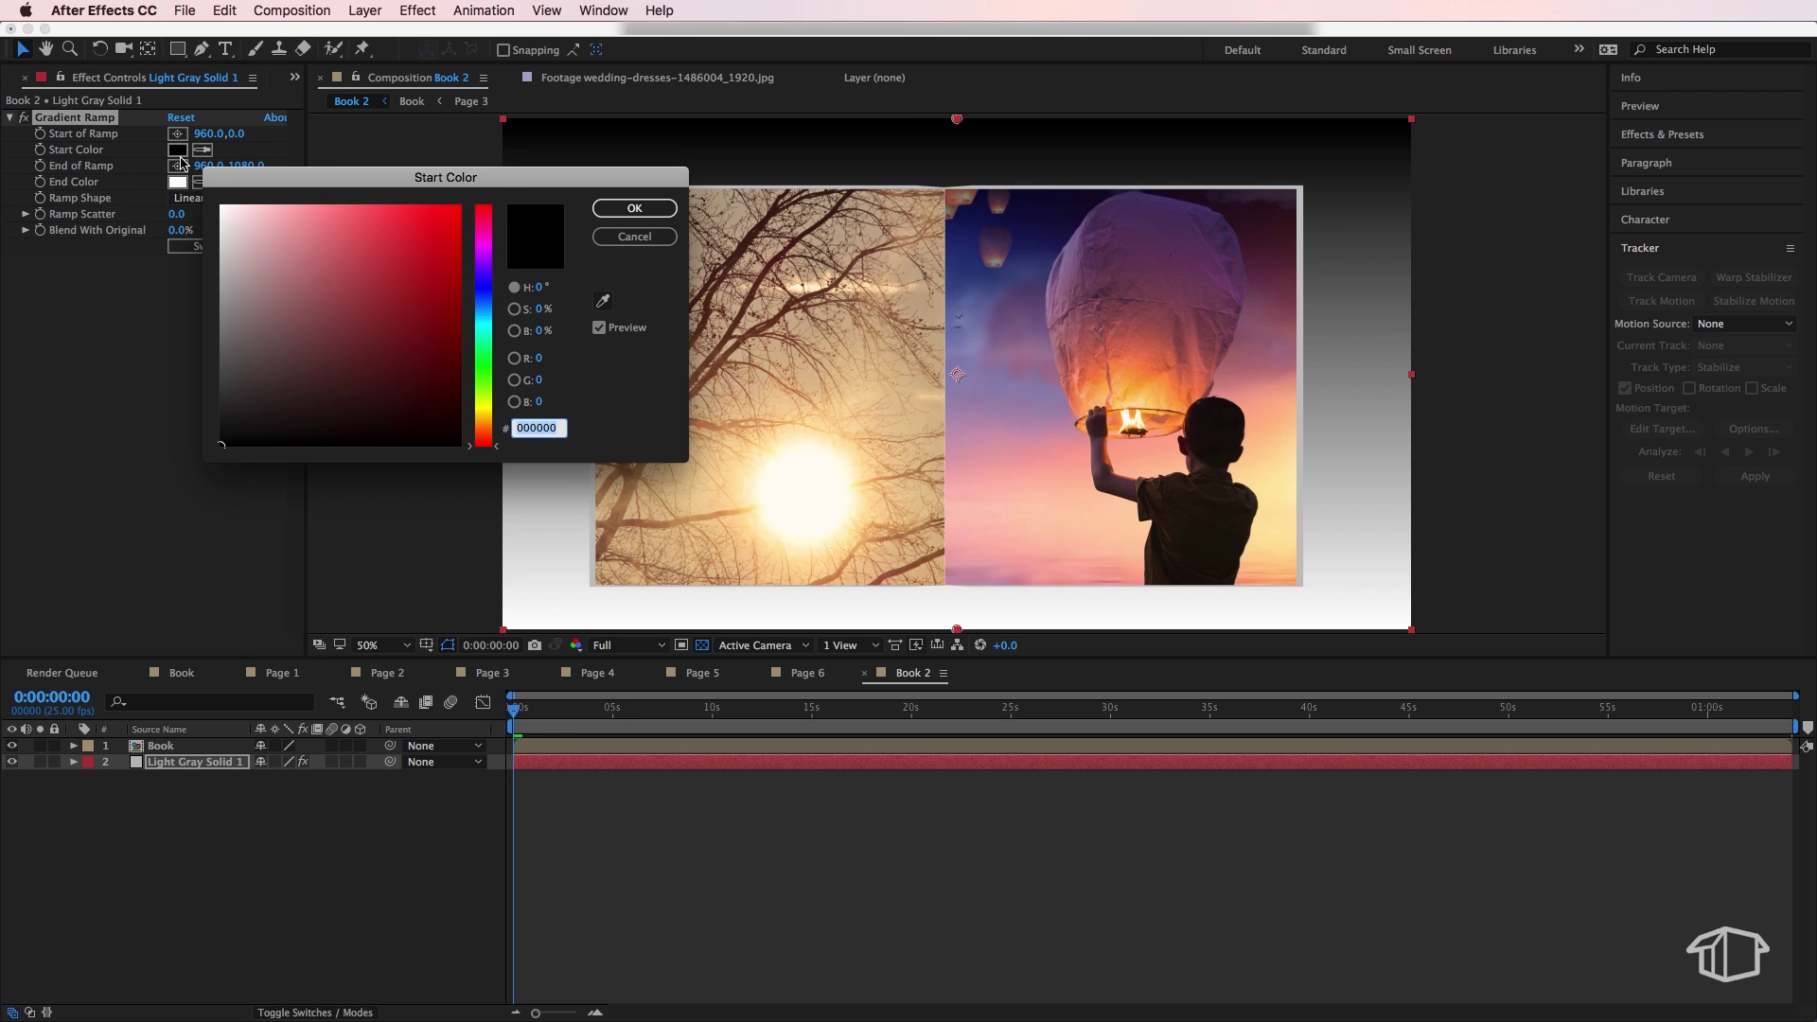
{"action": "type", "text": "1C1C1C"}
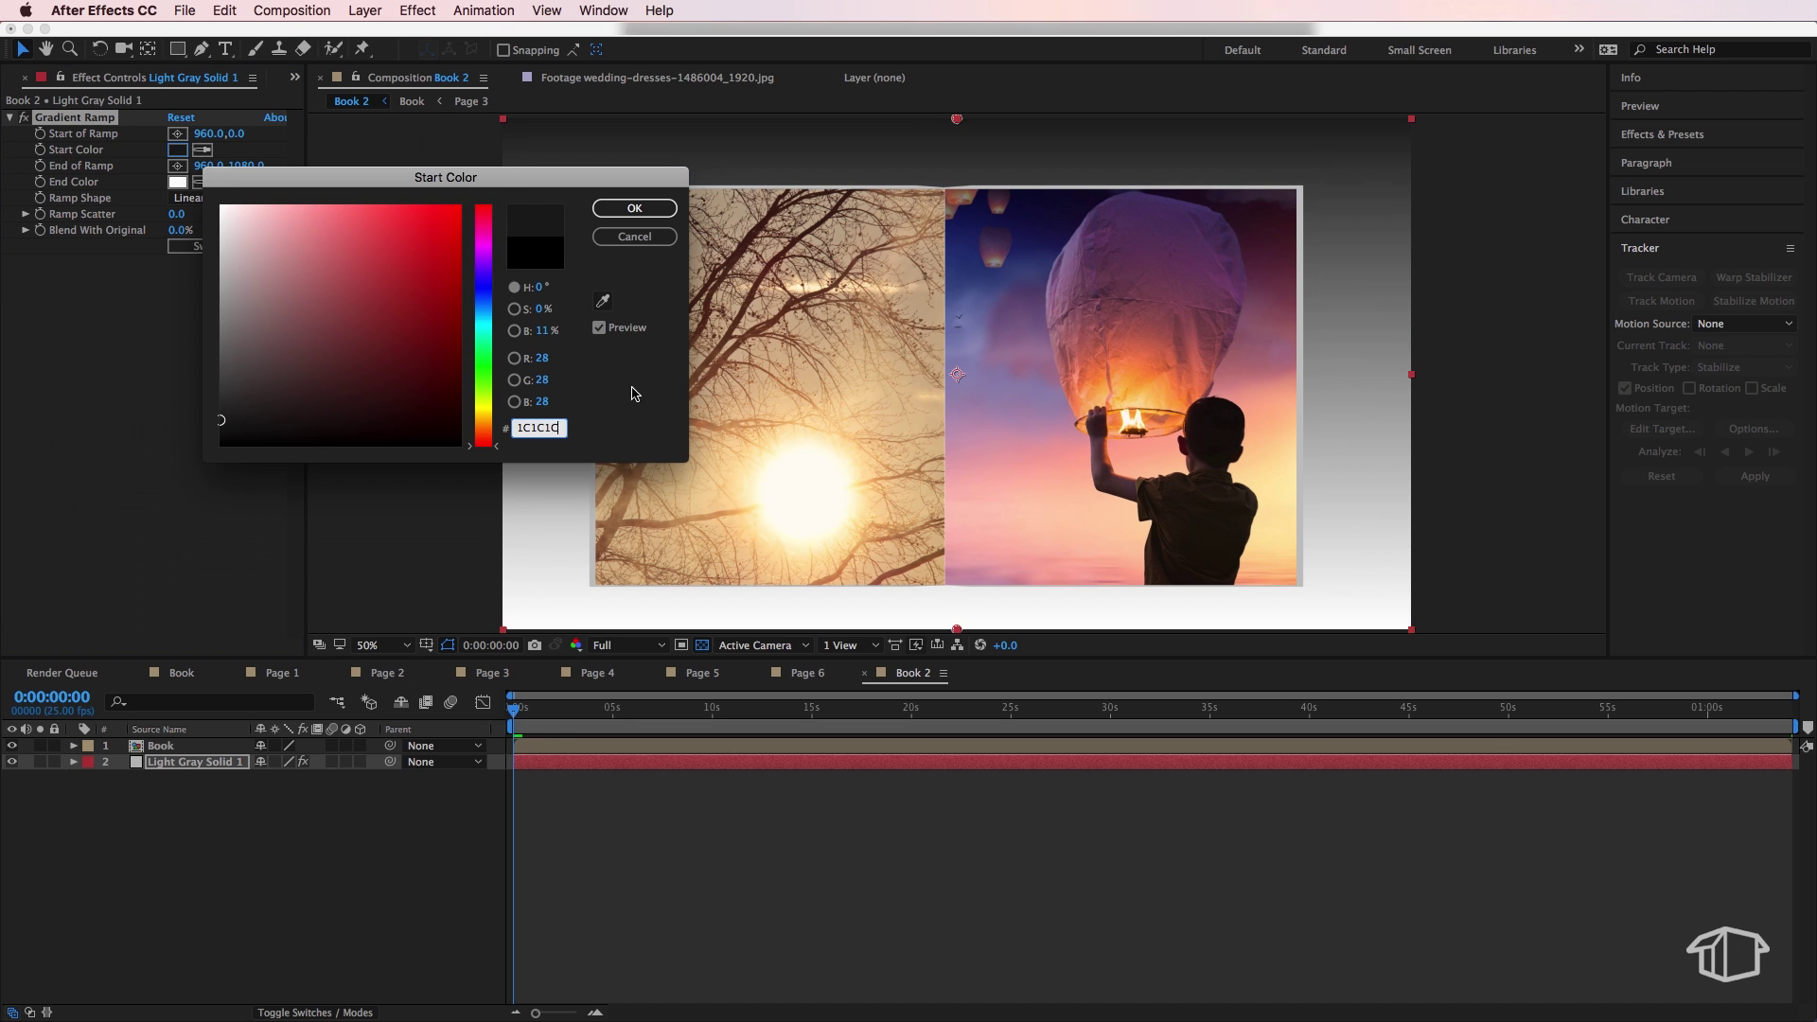
{"action": "left_click", "coordinate": [633, 208]}
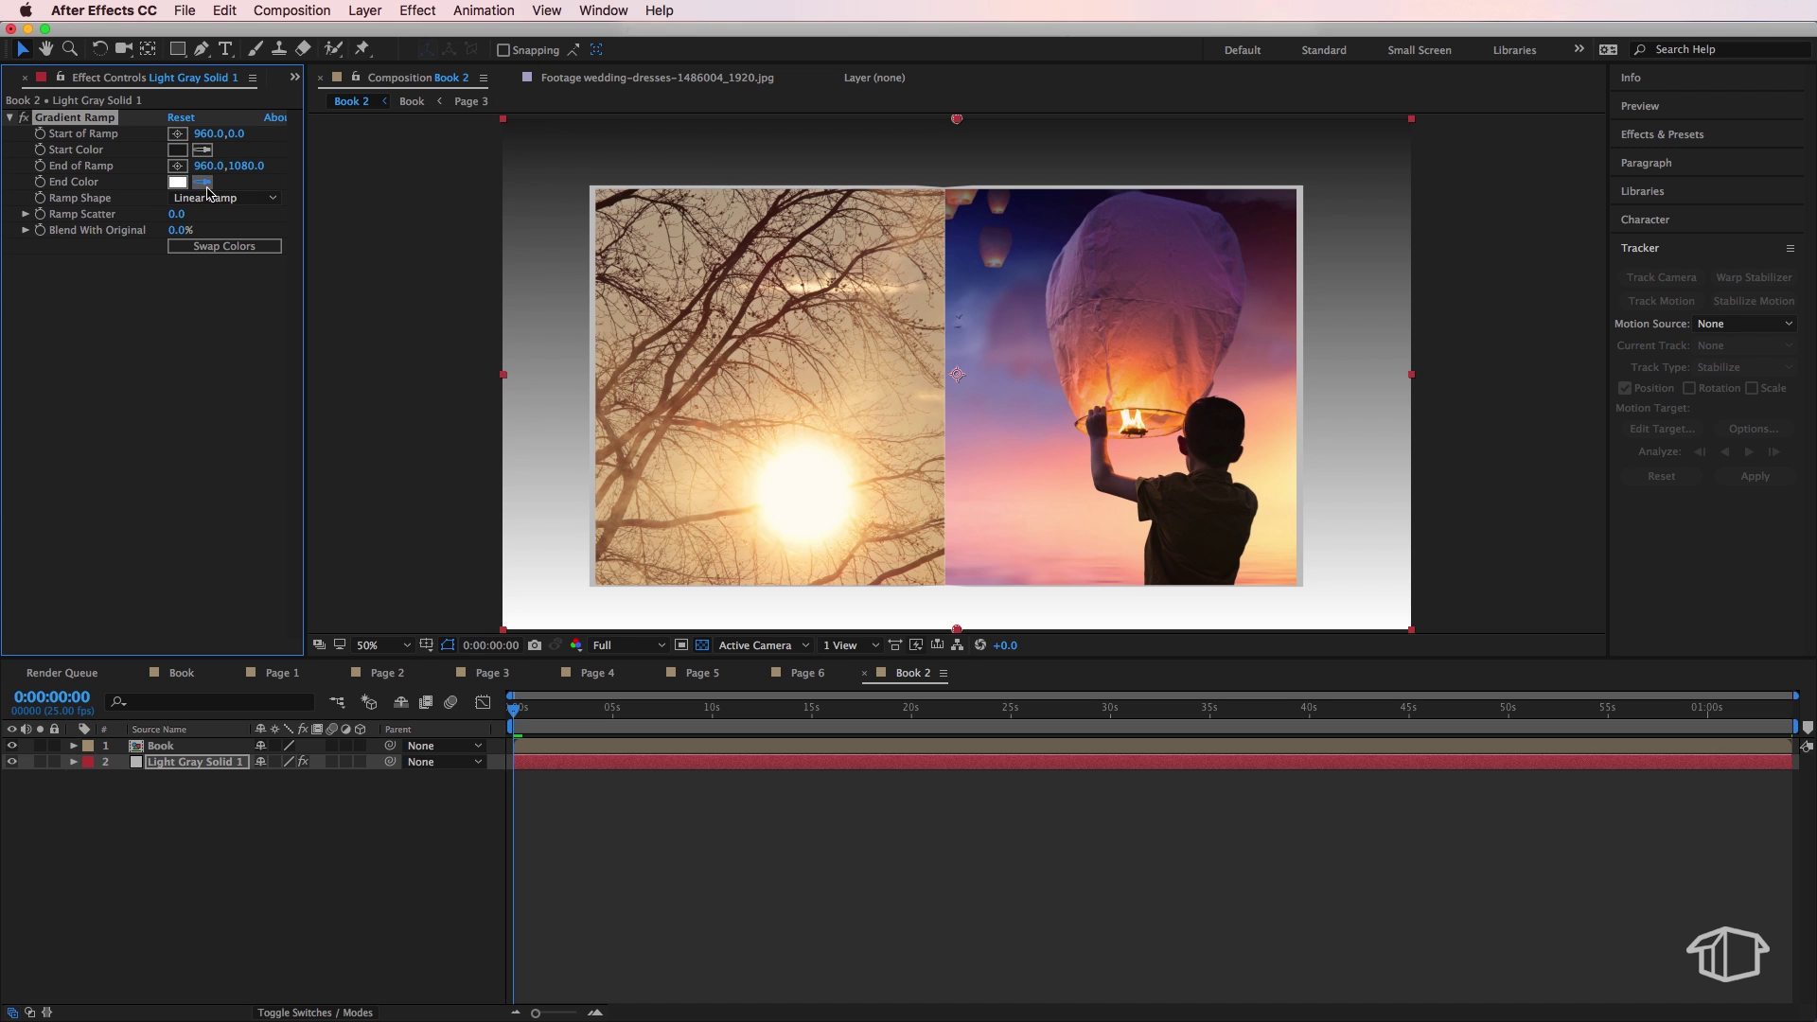
{"action": "left_click", "coordinate": [179, 149]}
{"action": "left_click", "coordinate": [178, 182]}
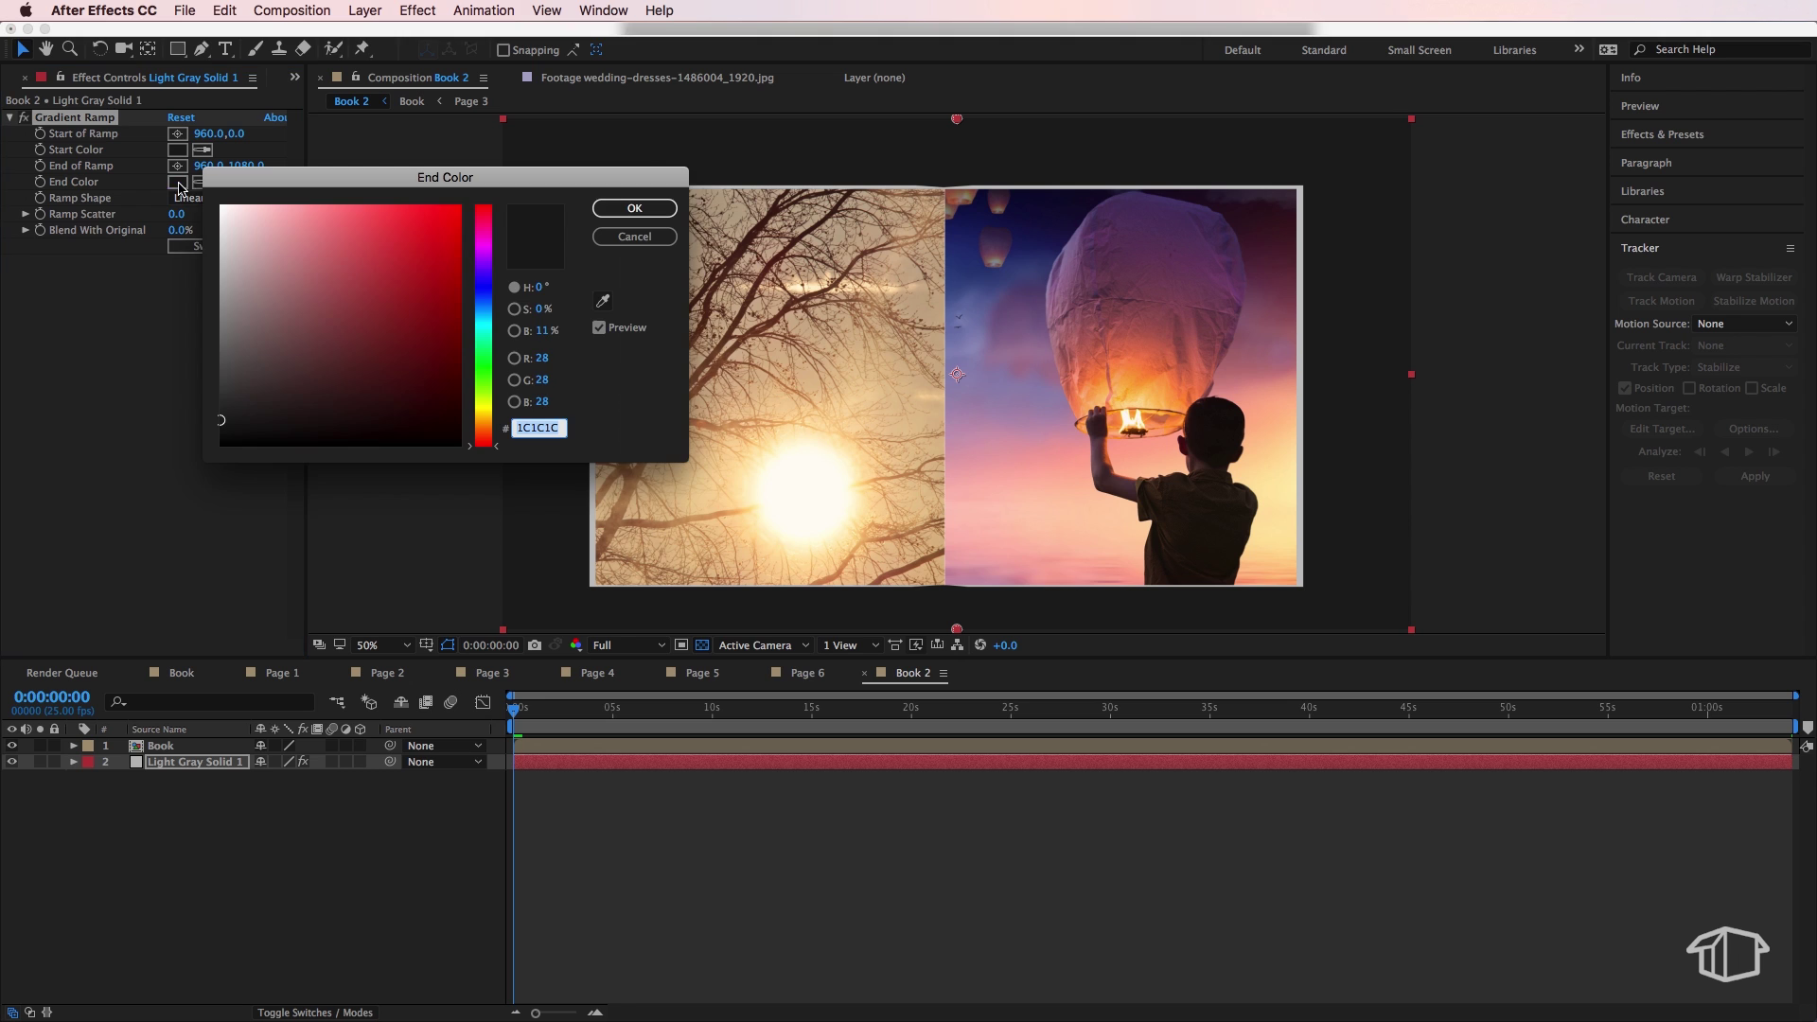
{"action": "left_click_drag", "start_coordinate": [220, 425], "coordinate": [215, 432]}
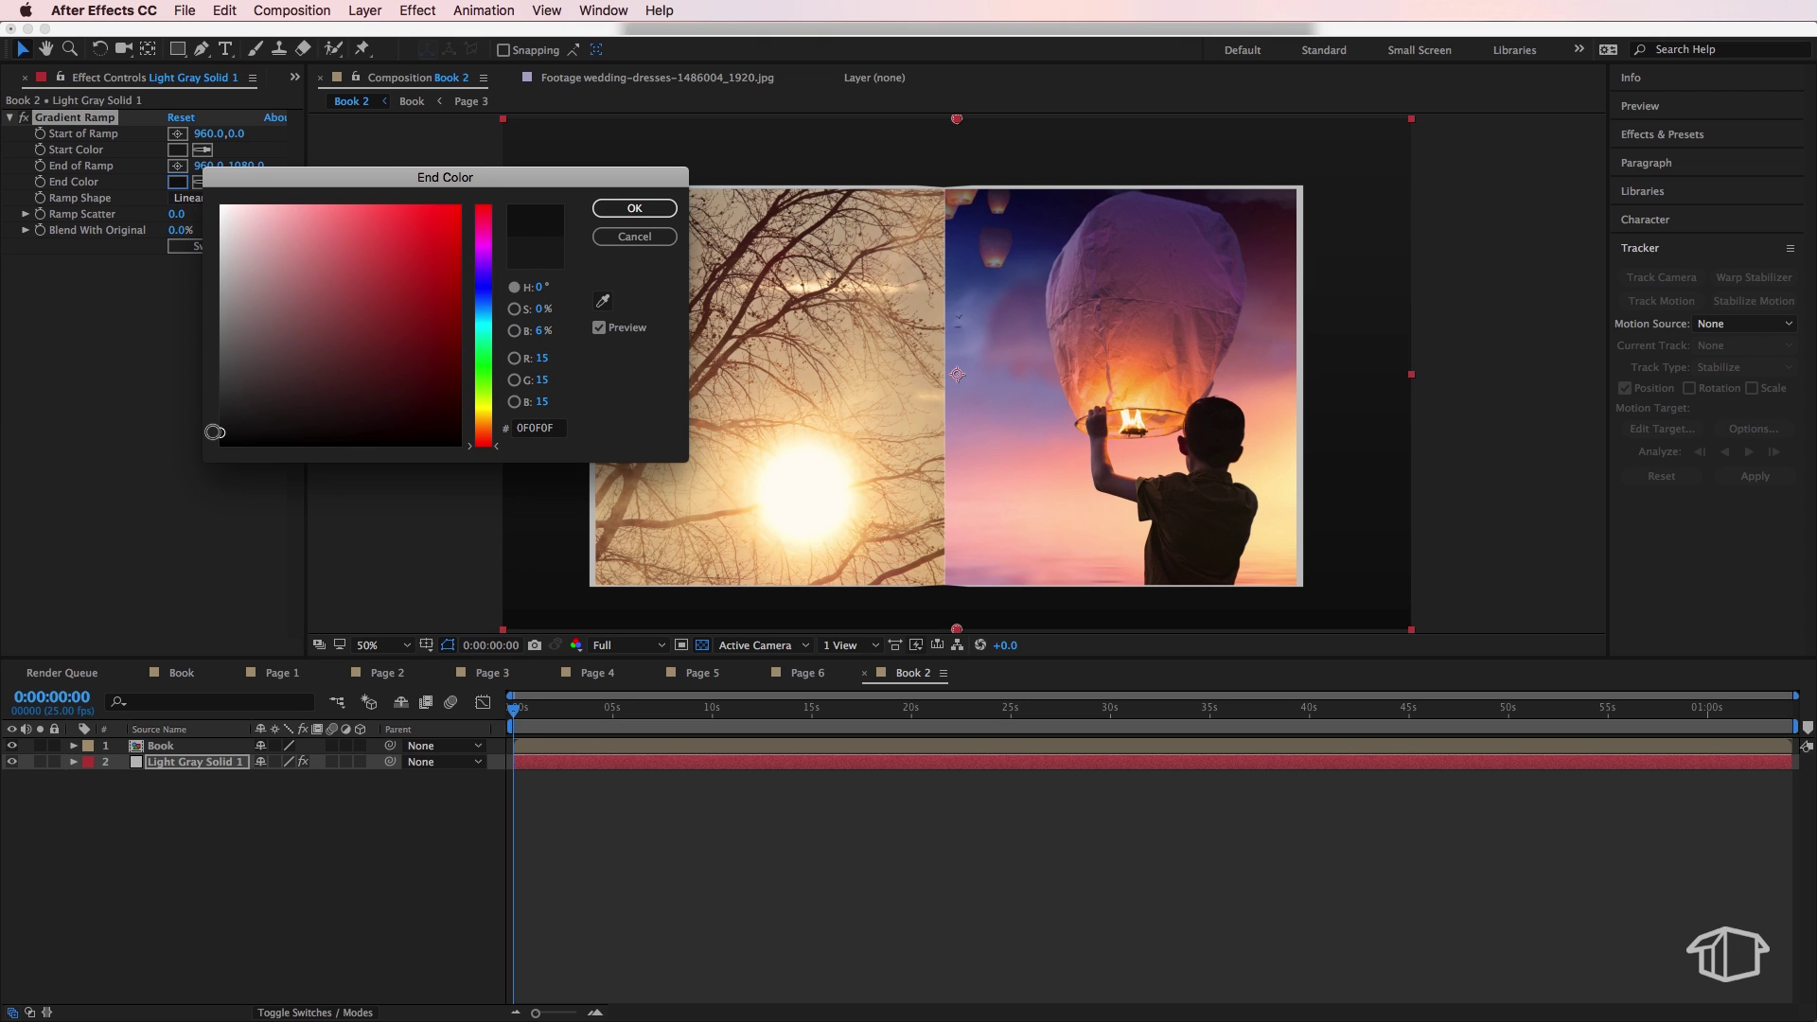
{"action": "left_click", "coordinate": [632, 209]}
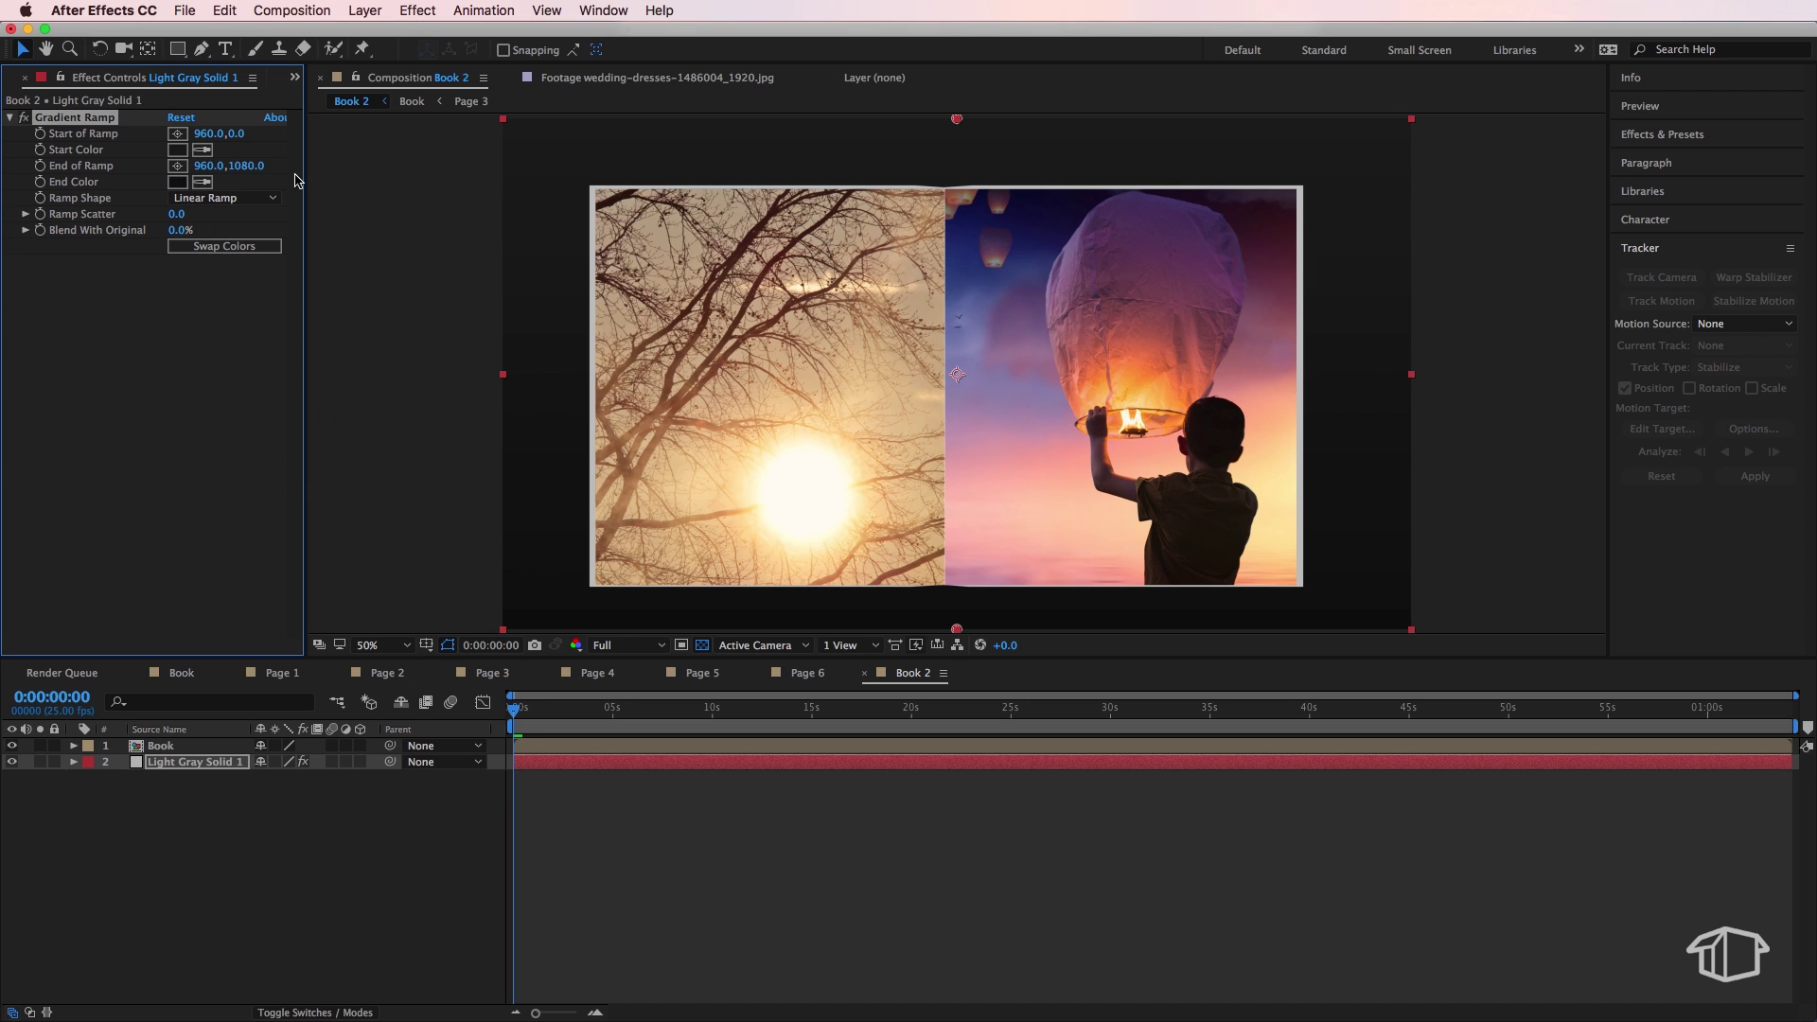
Place the Gradient Ramp's start point at about 772, 244 and raise Ramp Scatter to about 483.
{"action": "left_click", "coordinate": [176, 137]}
{"action": "left_click", "coordinate": [828, 205]}
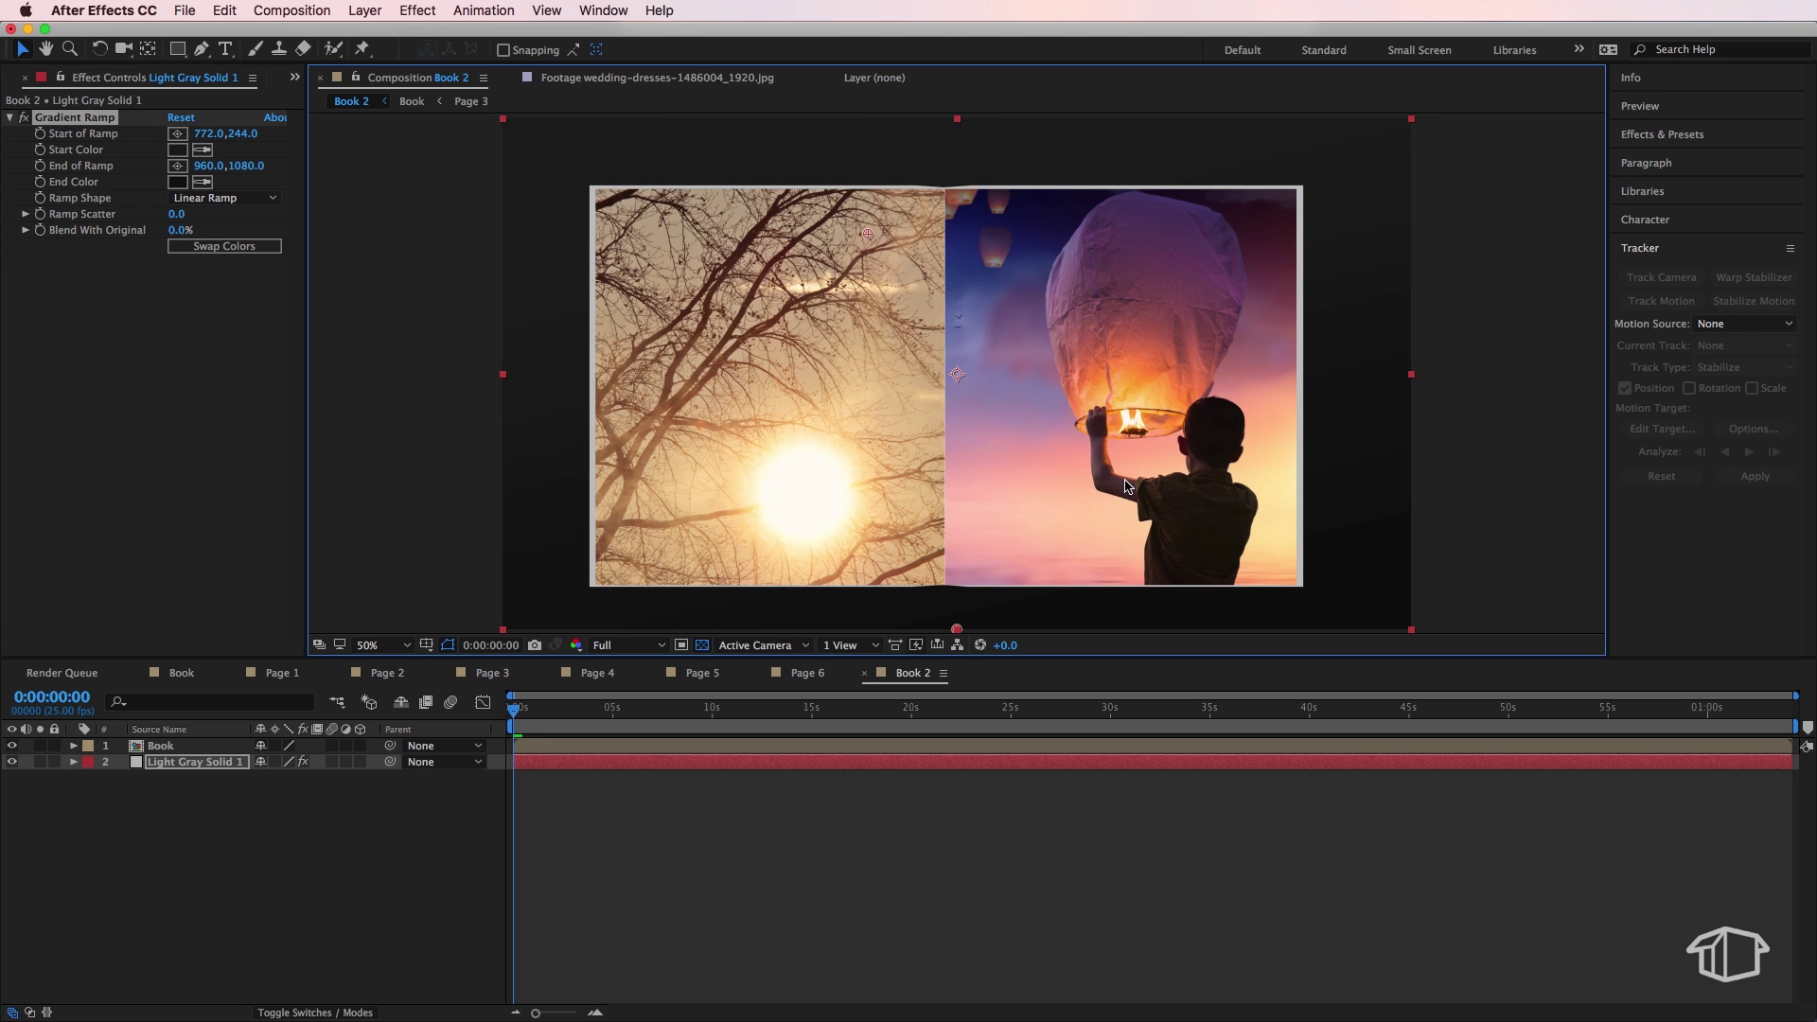
{"action": "left_click_drag", "start_coordinate": [174, 216], "coordinate": [183, 214]}
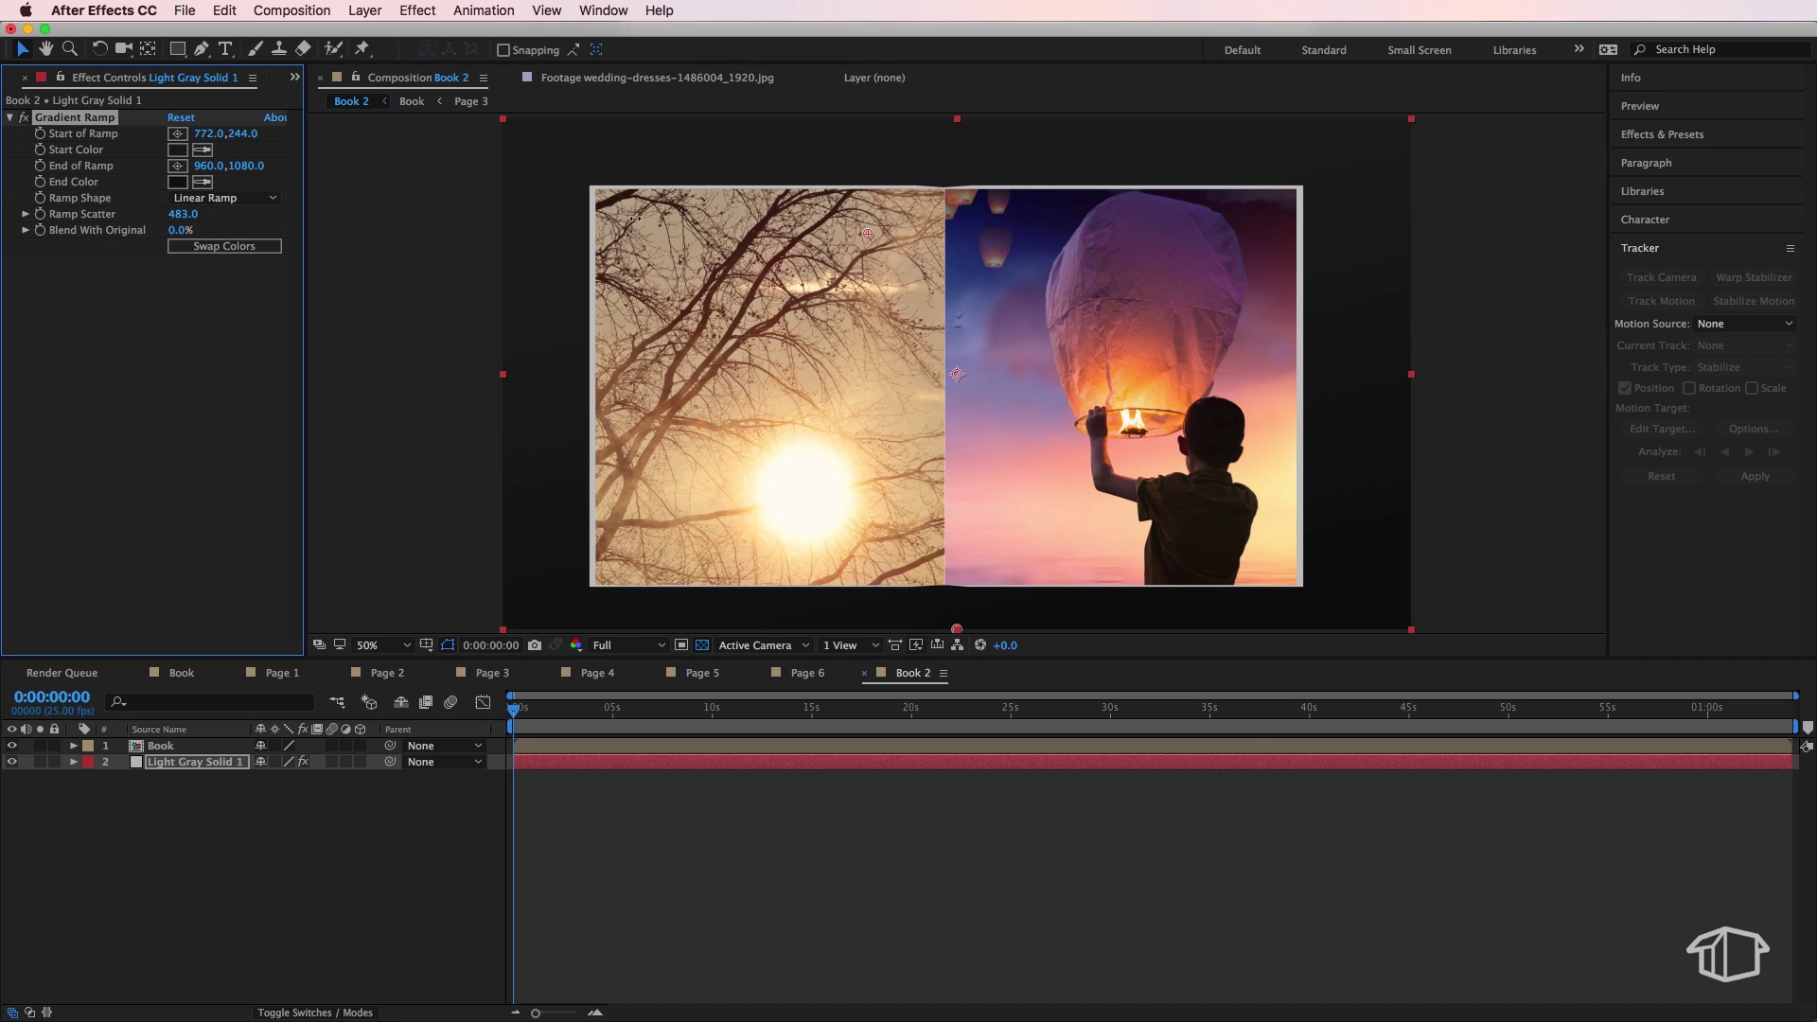
{"action": "left_click", "coordinate": [854, 822]}
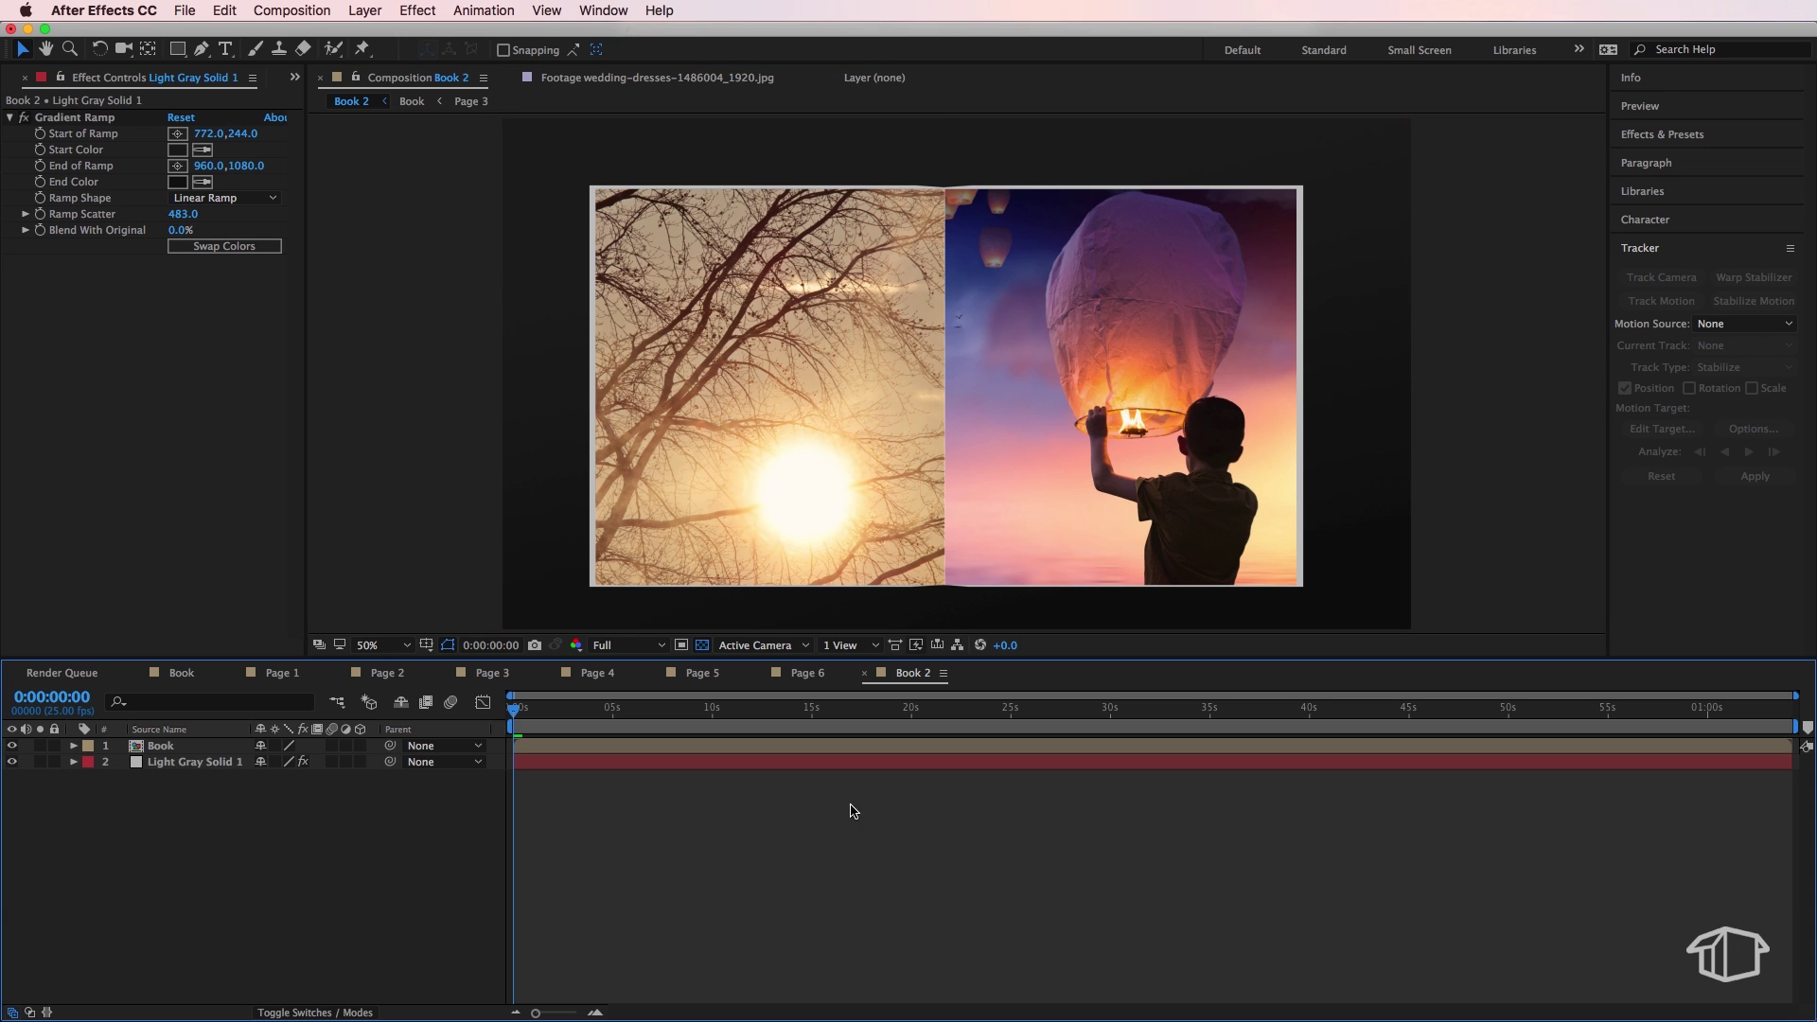
Try a slightly lighter Gradient Ramp start color of 212121.
{"action": "left_click", "coordinate": [177, 149]}
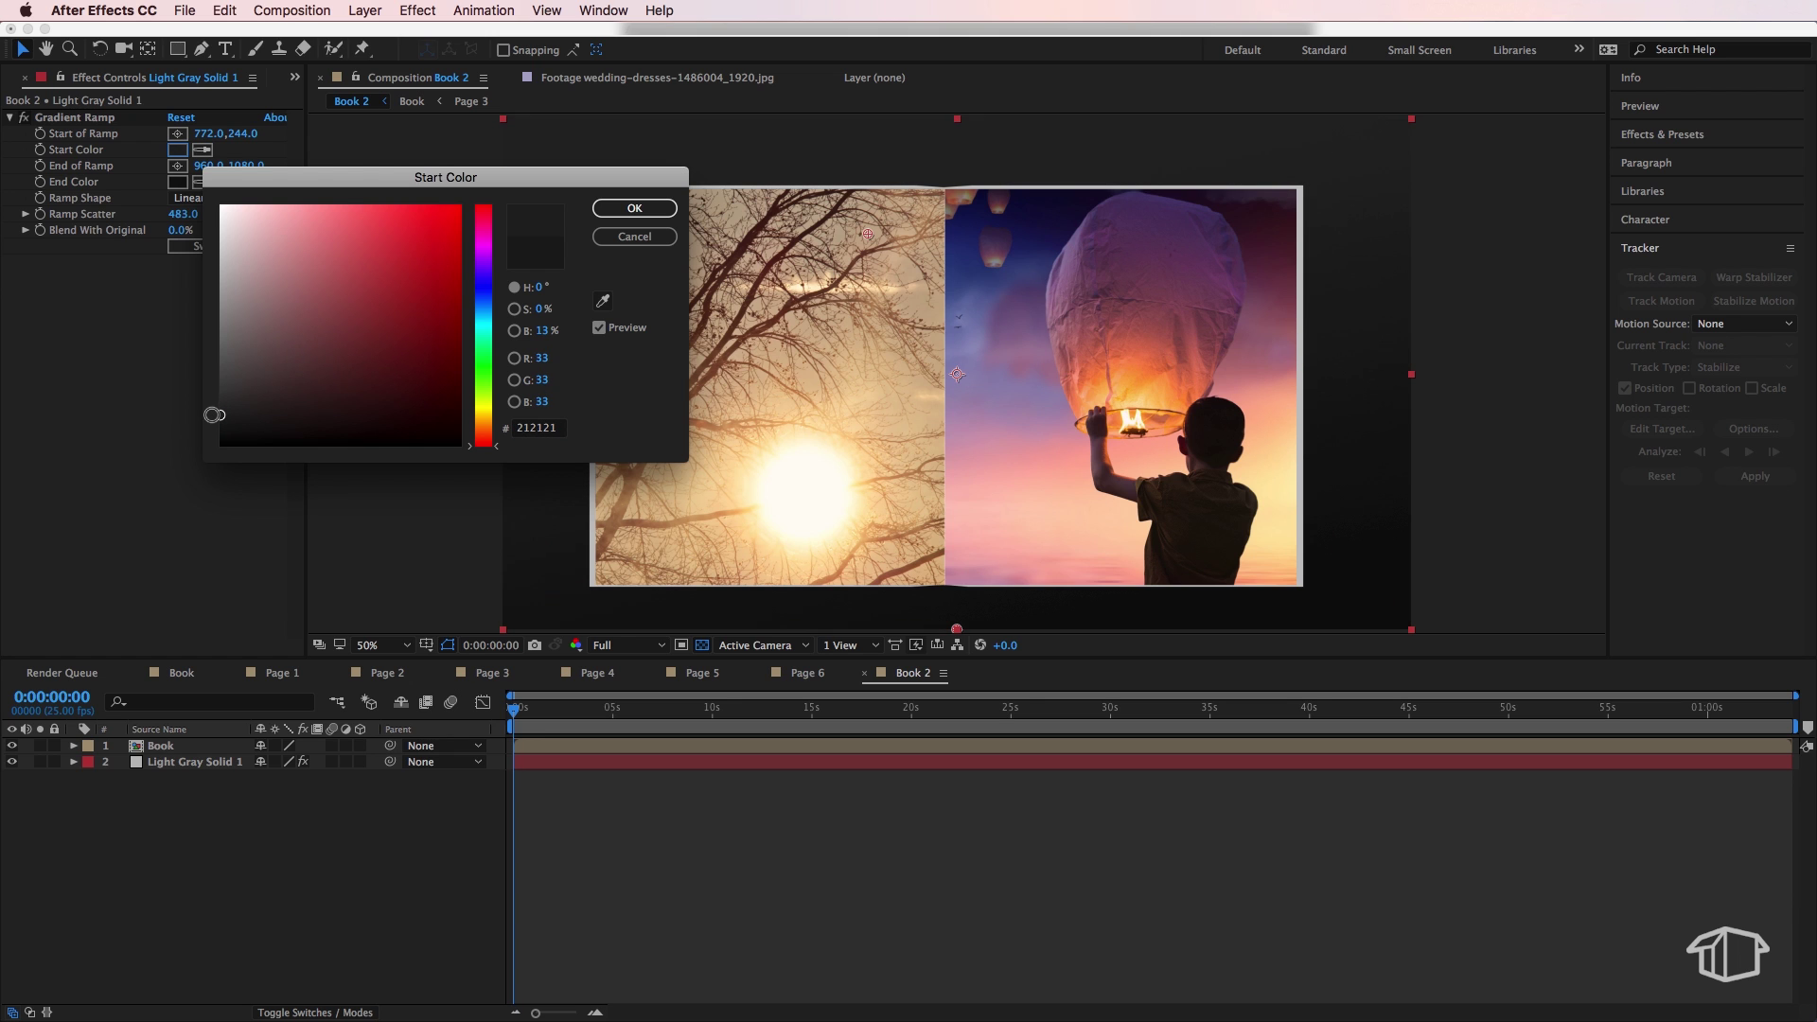
{"action": "left_click", "coordinate": [641, 244]}
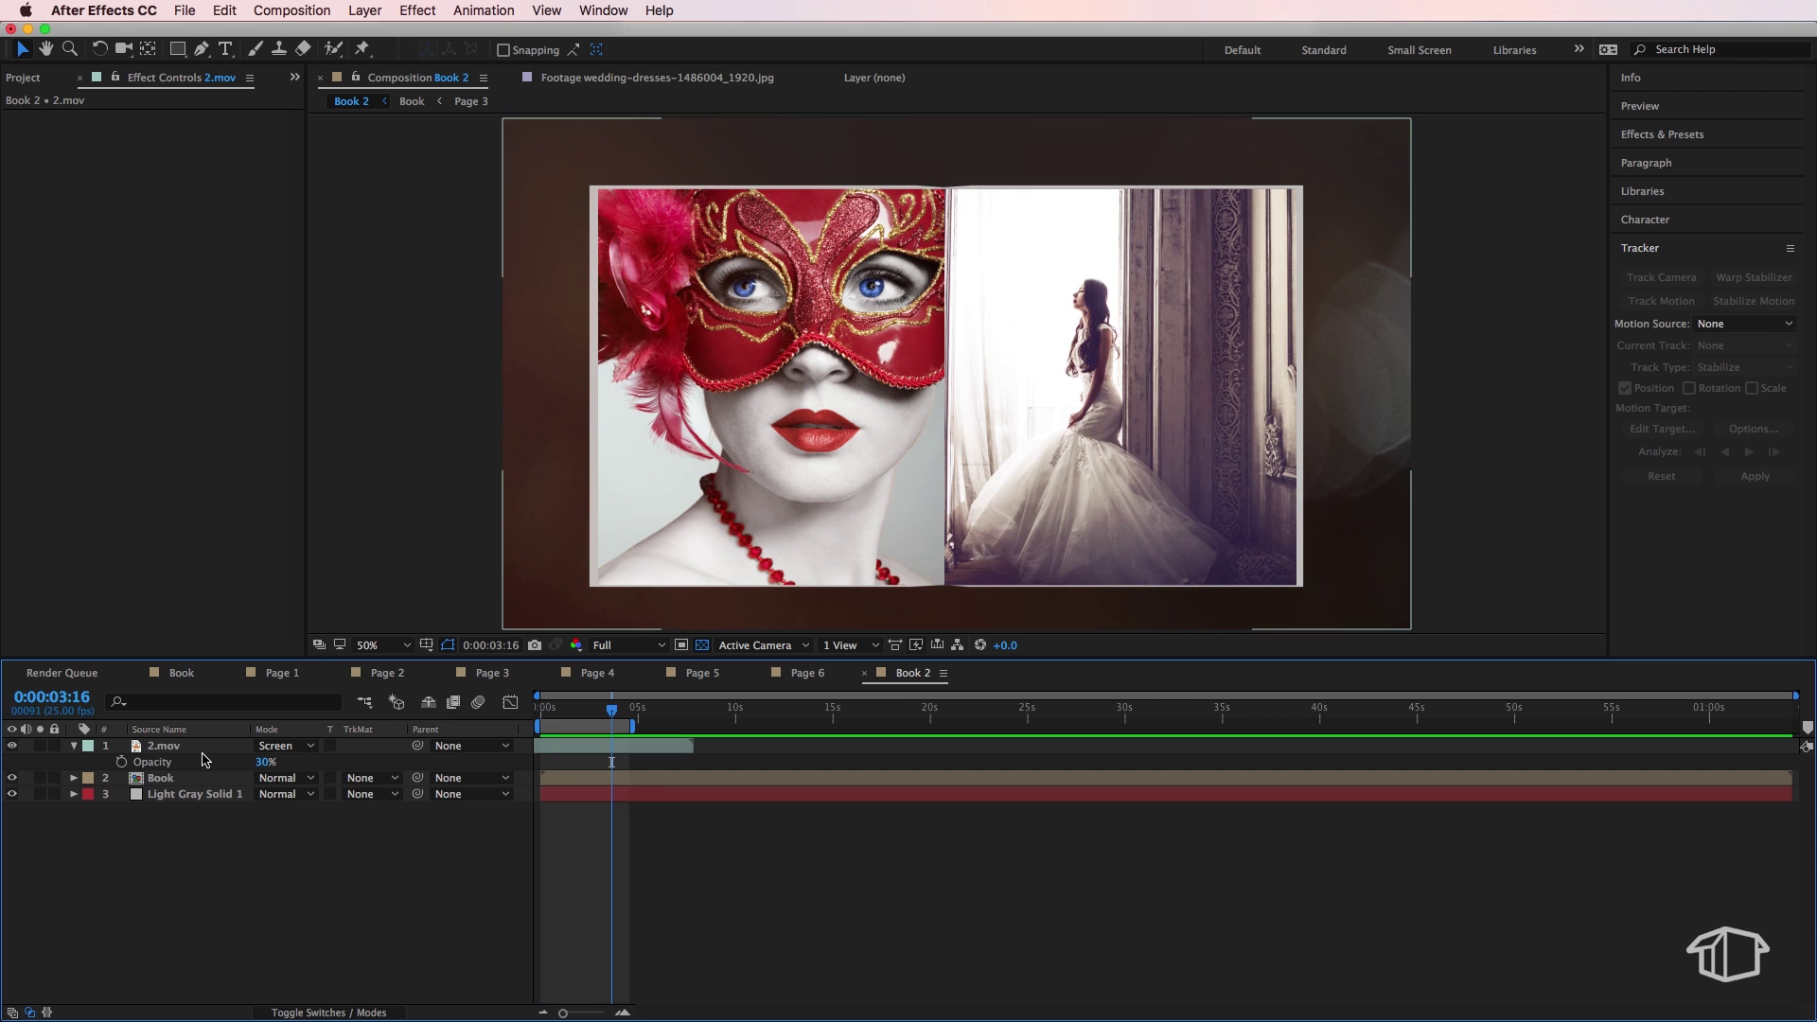
Animate the Book layer's Scale in Book 2 from 100% at the first frame to about 107.1% at 0:00:04:13.
{"action": "left_click", "coordinate": [681, 754]}
{"action": "key", "text": "Home"}
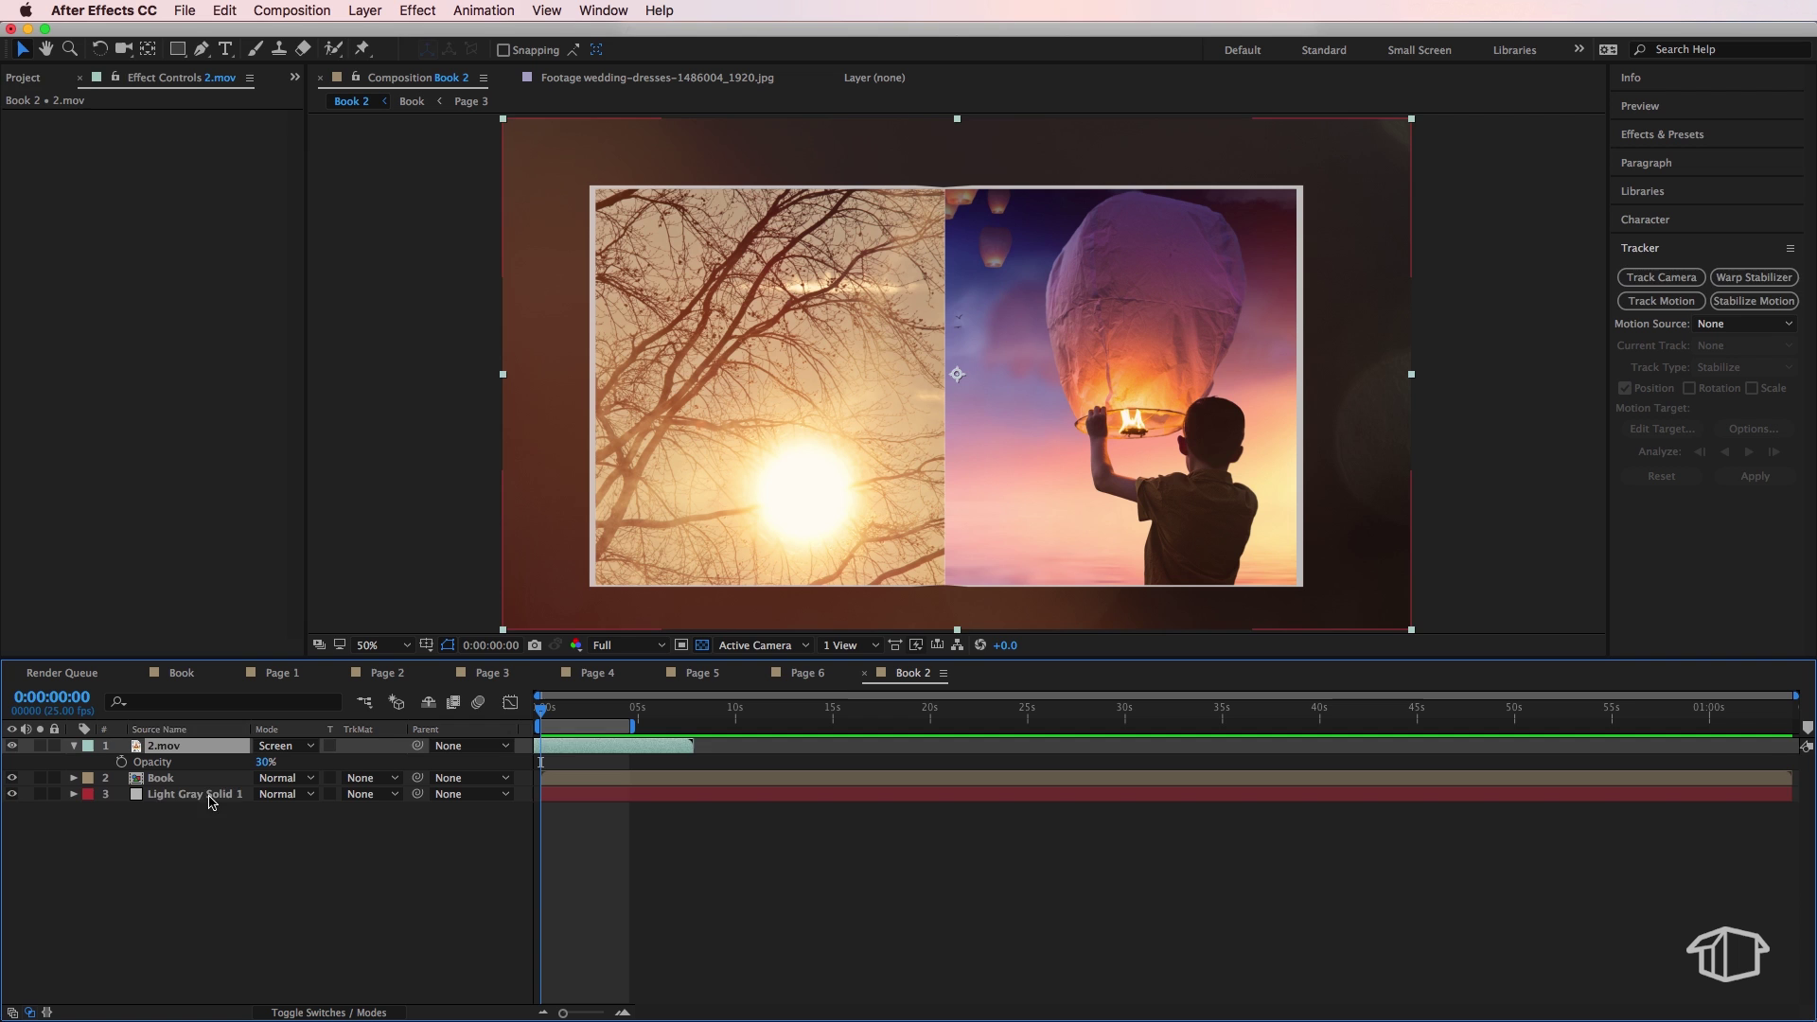
{"action": "left_click", "coordinate": [194, 778]}
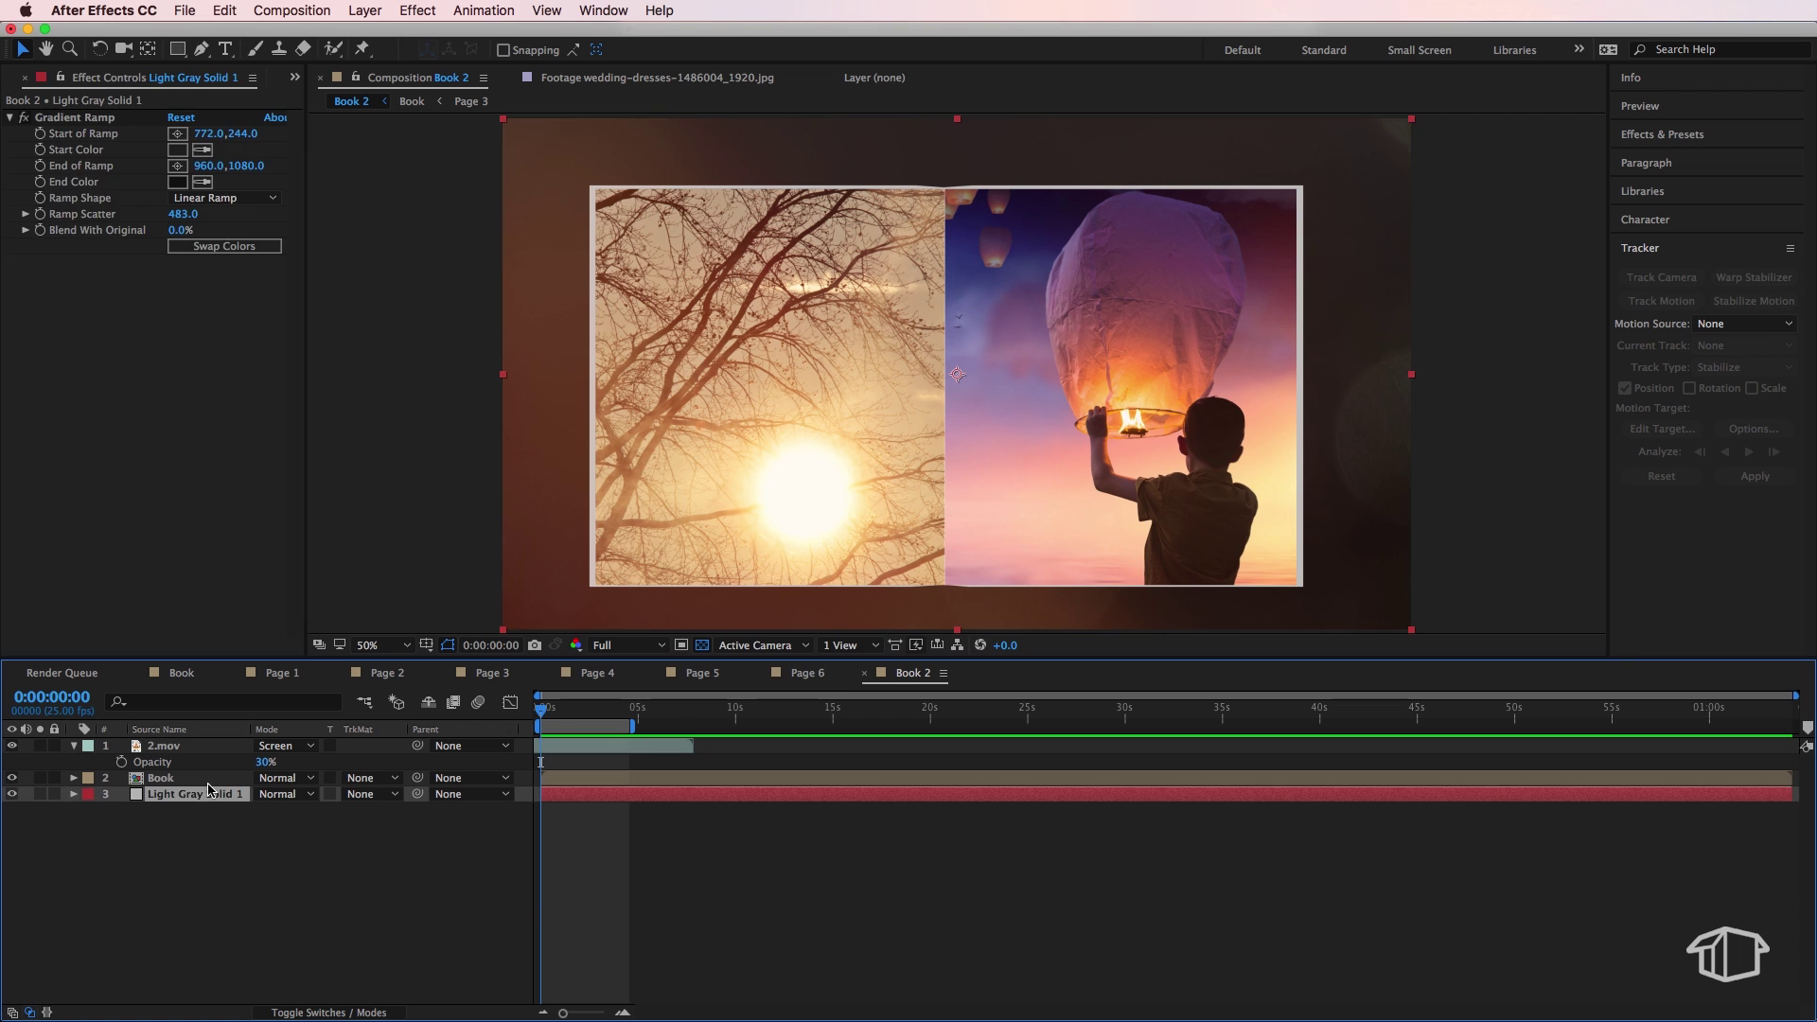
{"action": "key", "text": "s"}
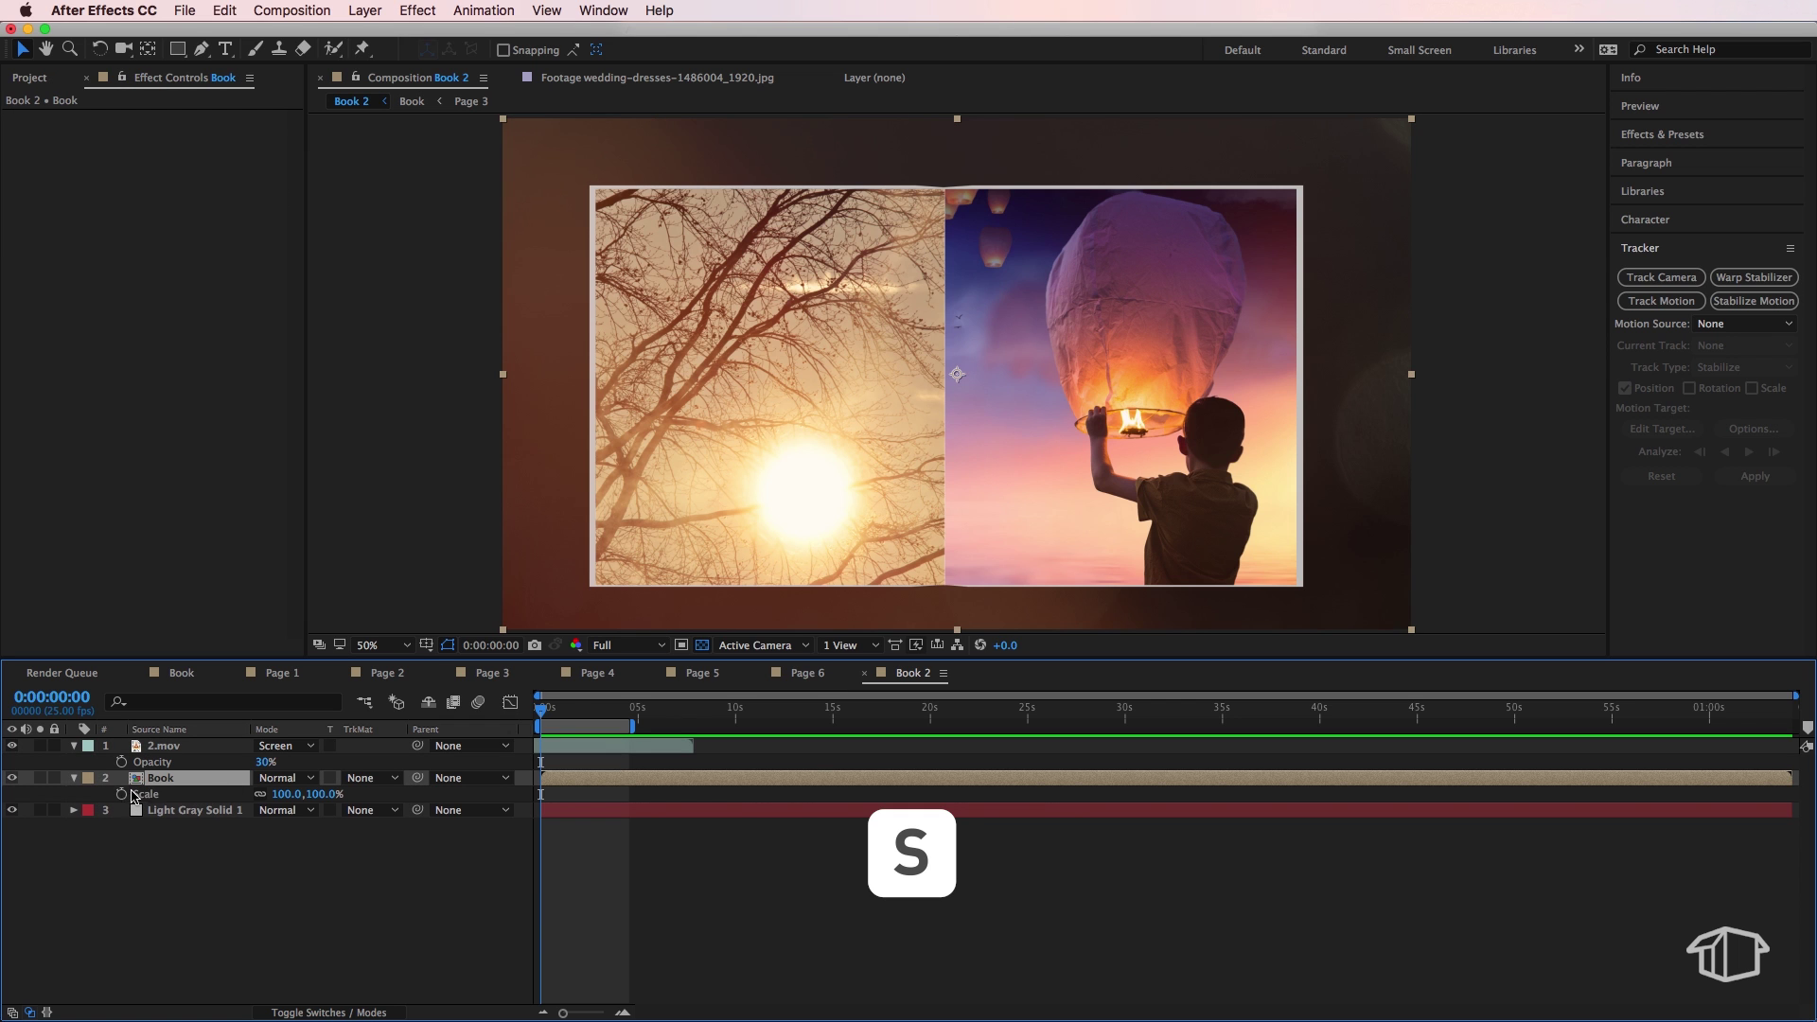
{"action": "left_click_drag", "start_coordinate": [556, 719], "coordinate": [640, 716]}
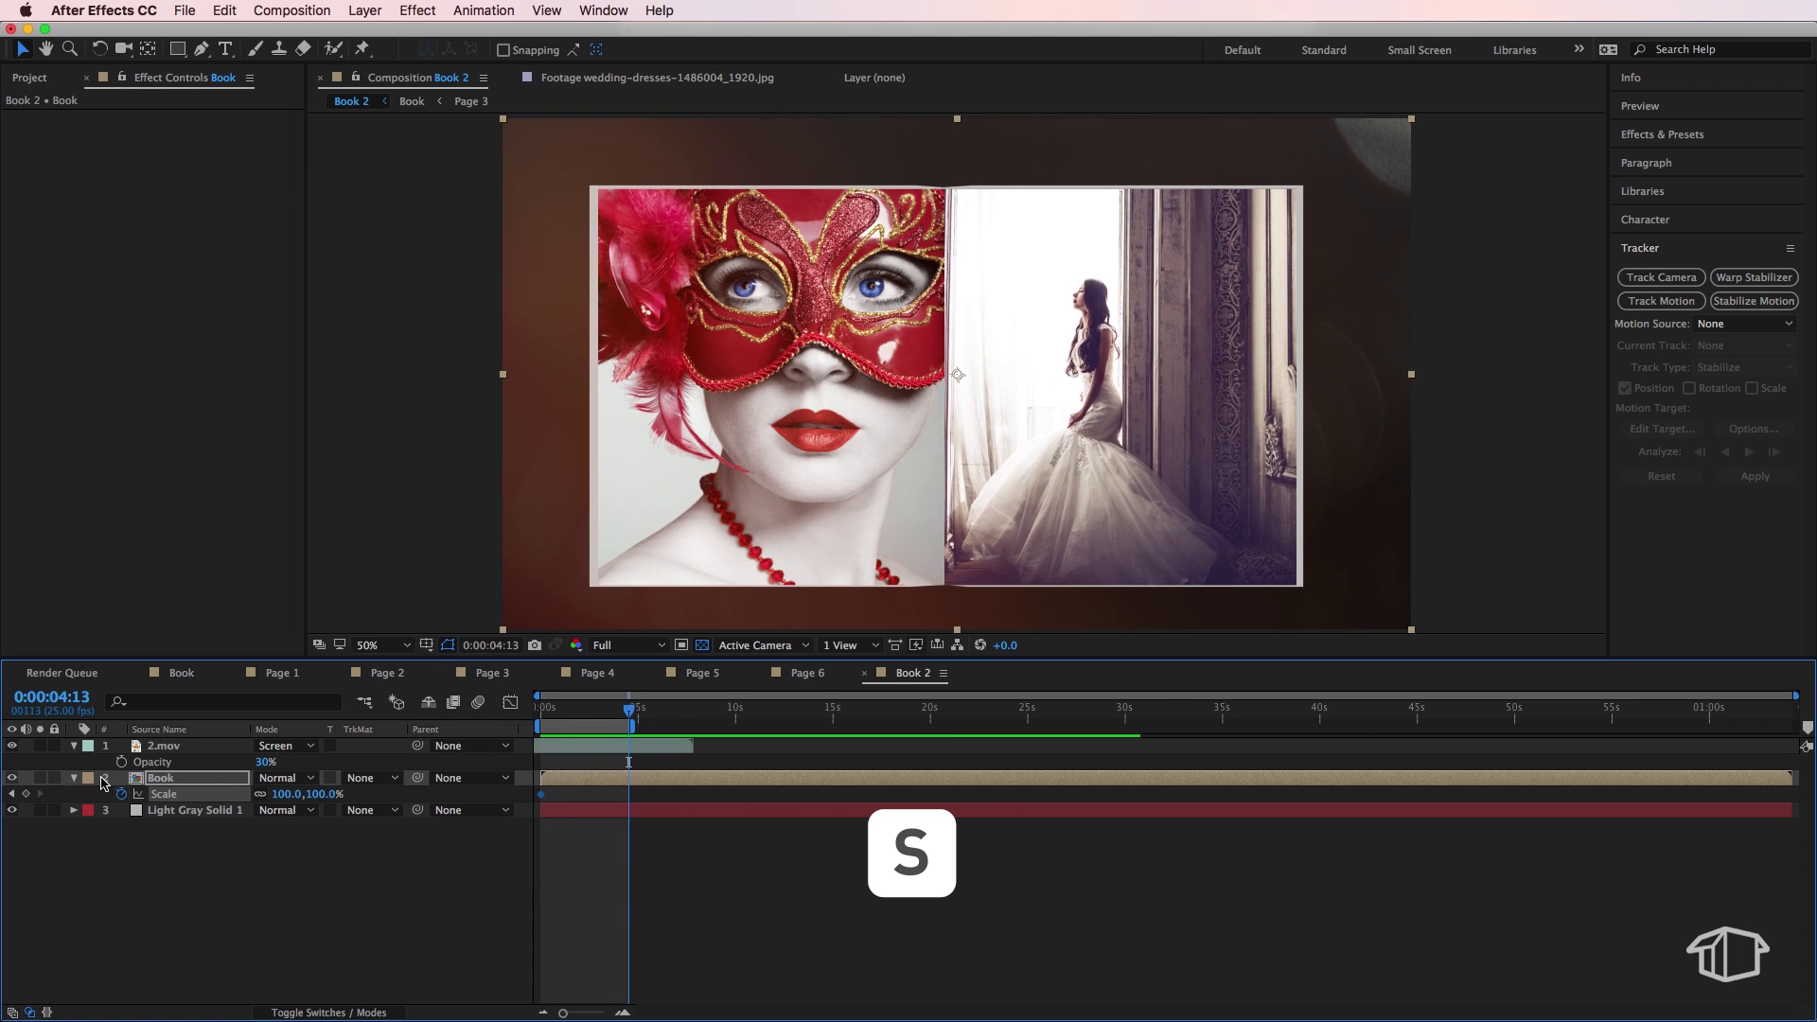
{"action": "left_click", "coordinate": [26, 793]}
{"action": "left_click_drag", "start_coordinate": [502, 379], "coordinate": [470, 382]}
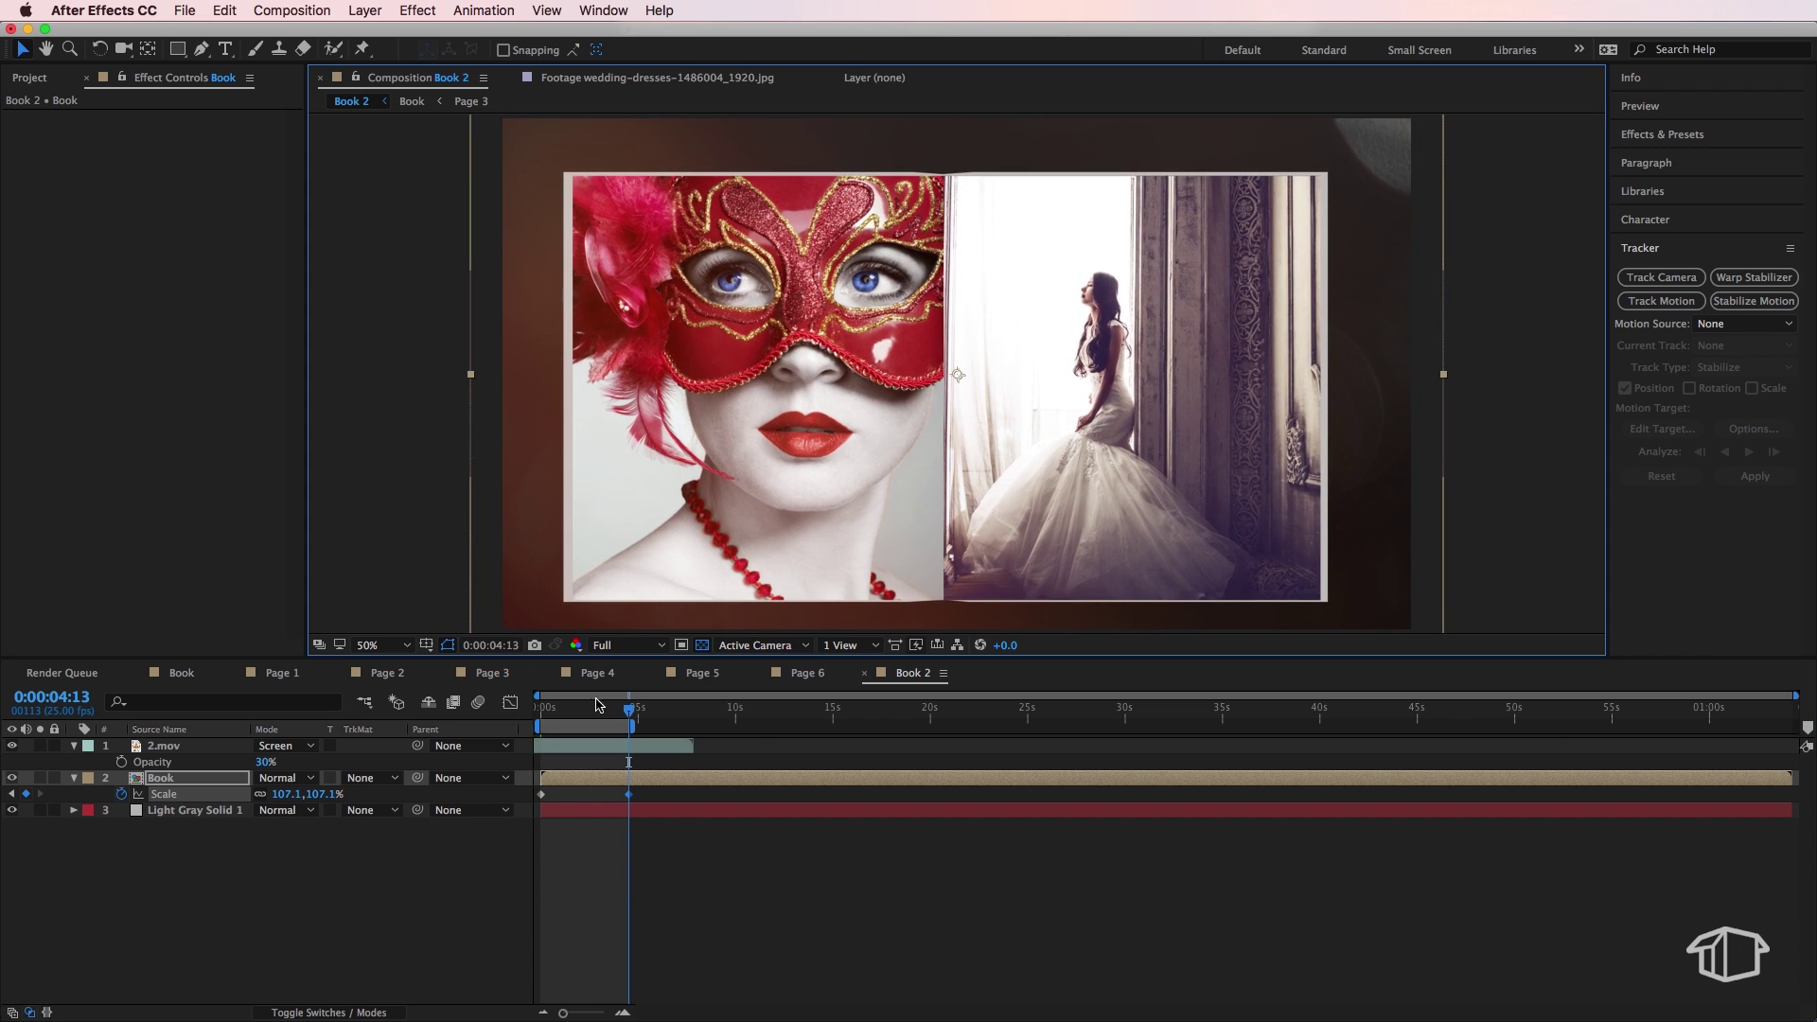
{"action": "key", "text": "Home"}
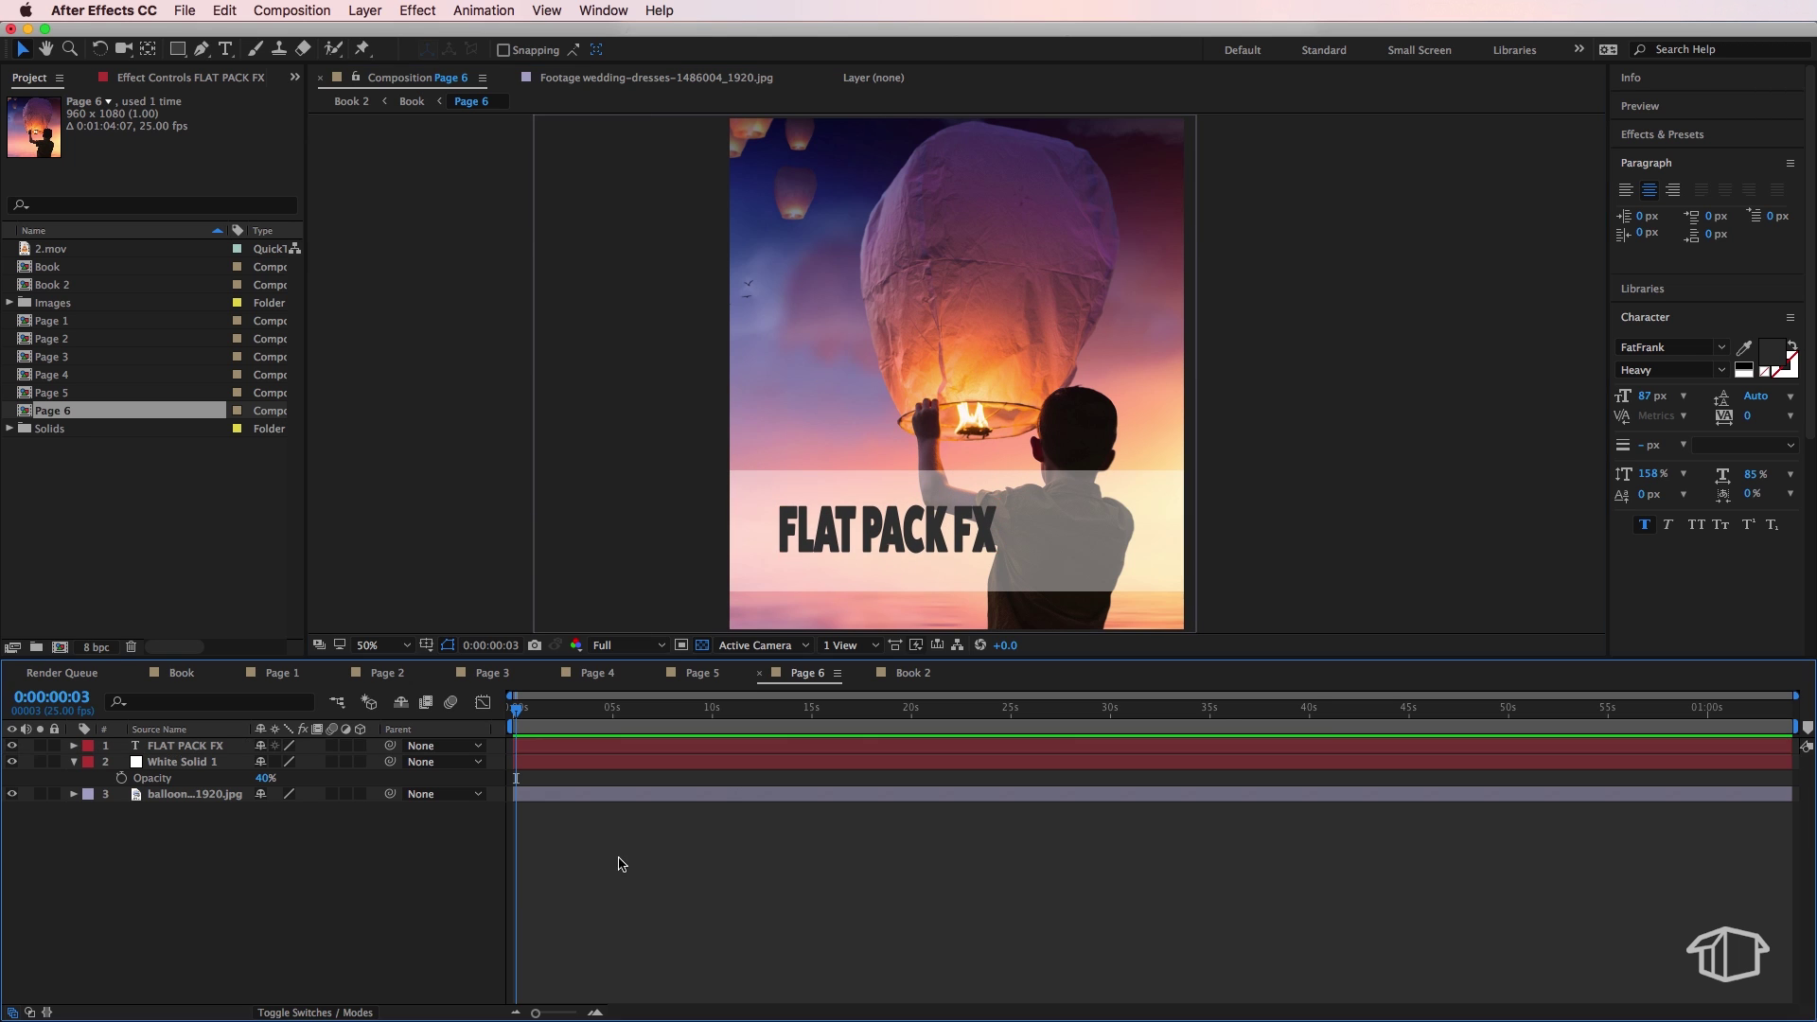
Scrub through the Book composition to check the page turns with the FLAT PACK FX title on Page 6.
{"action": "left_click", "coordinate": [182, 673]}
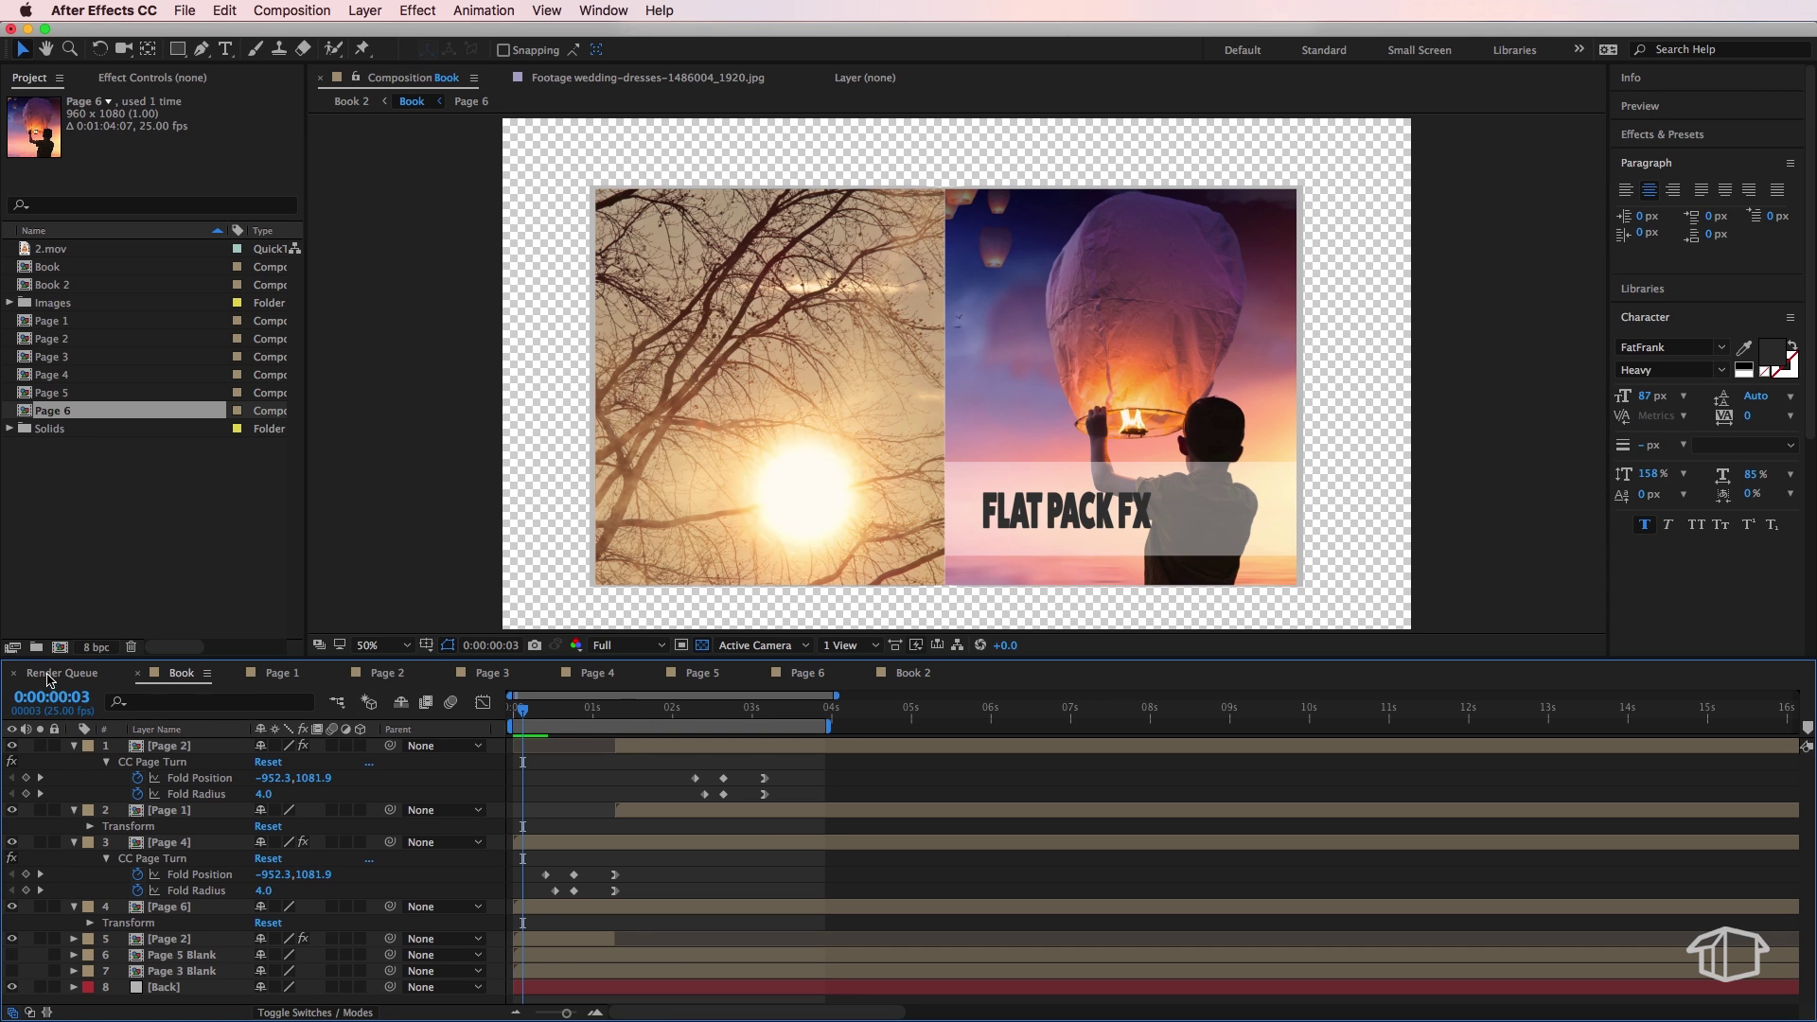
{"action": "left_click", "coordinate": [661, 710]}
{"action": "left_click_drag", "start_coordinate": [667, 712], "coordinate": [541, 721]}
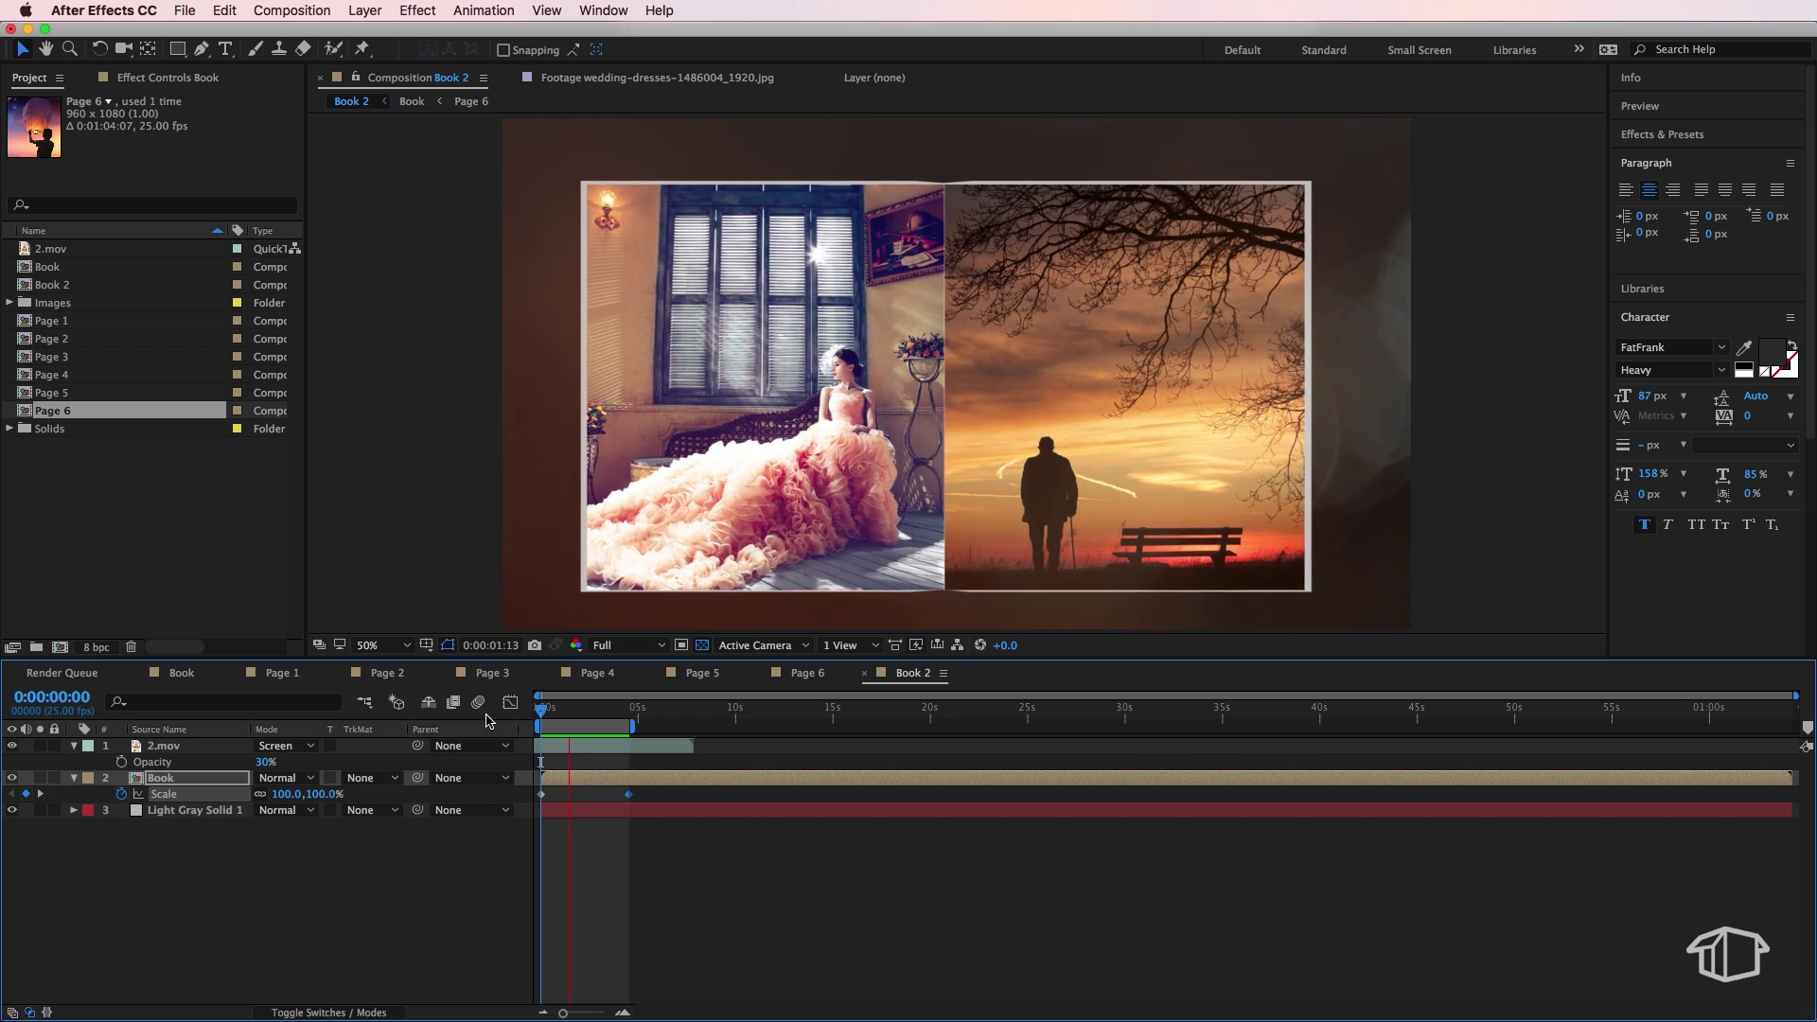